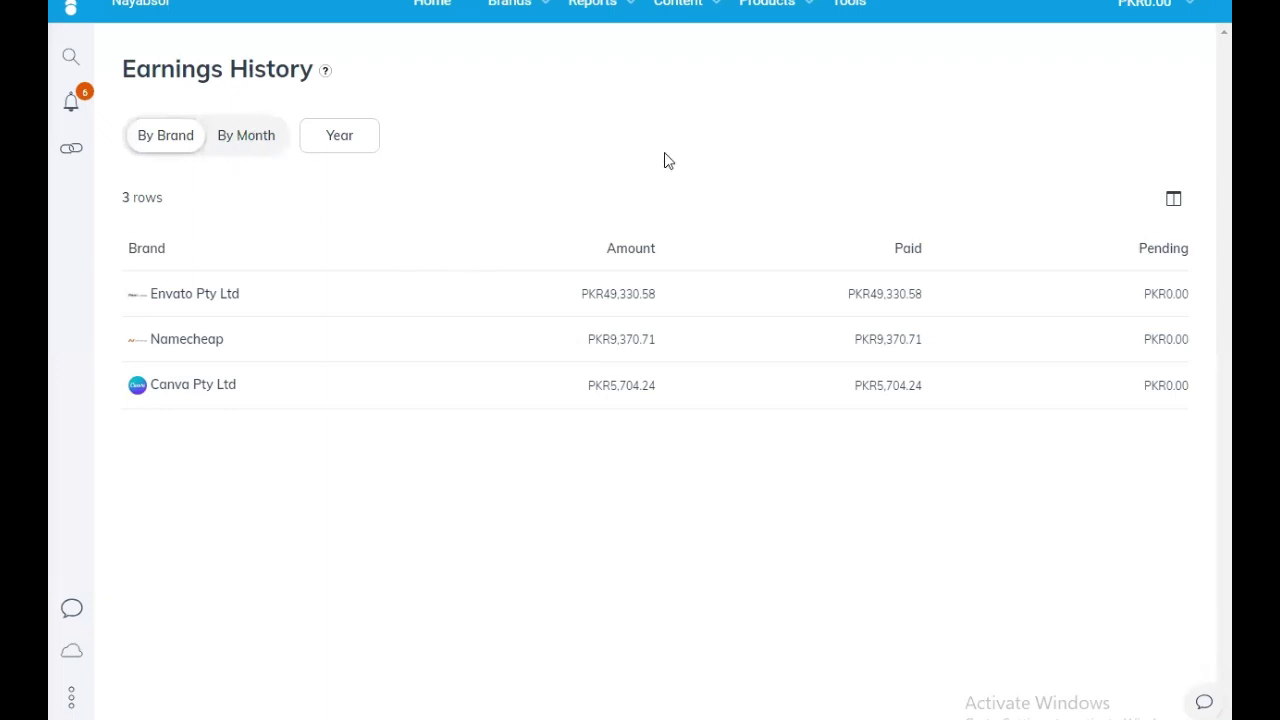
Open the home dashboard and select Kittl as the brand in the Create and Share Link section
{"action": "left_click", "coordinate": [432, 4]}
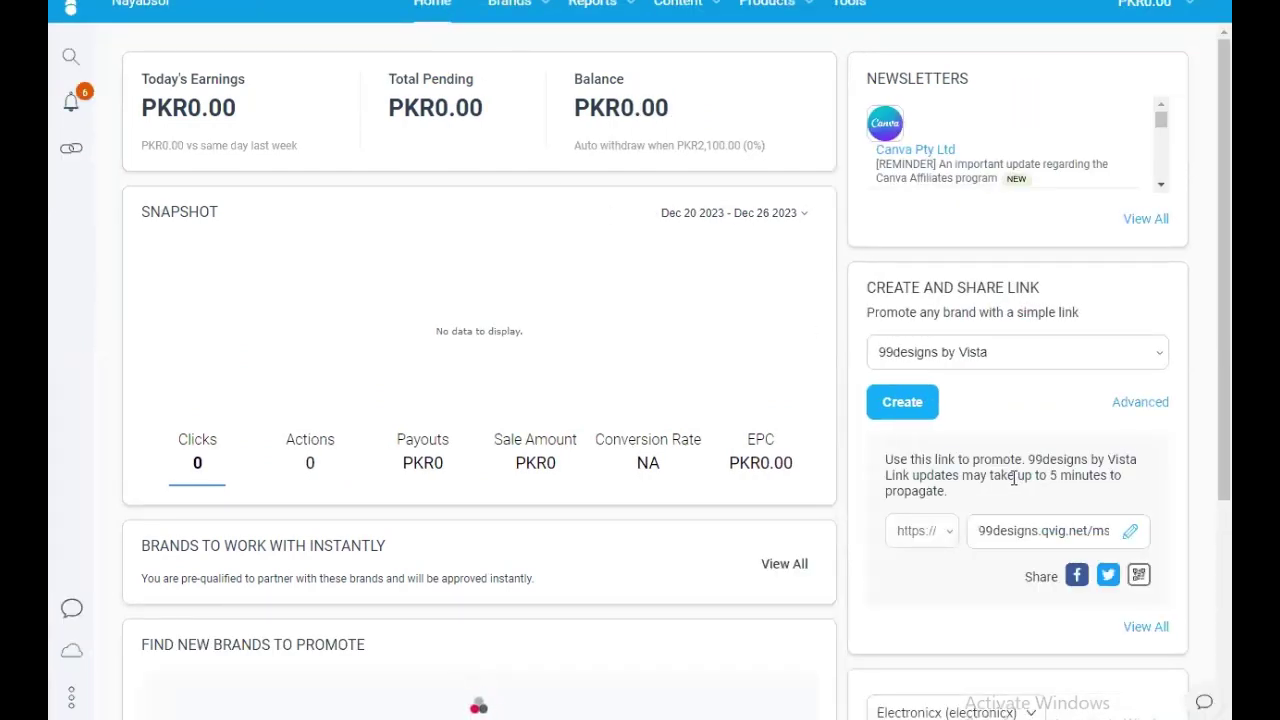
{"action": "left_click", "coordinate": [1034, 352]}
{"action": "scroll", "coordinate": [835, 430], "scroll_direction": "down", "scroll_amount": 1}
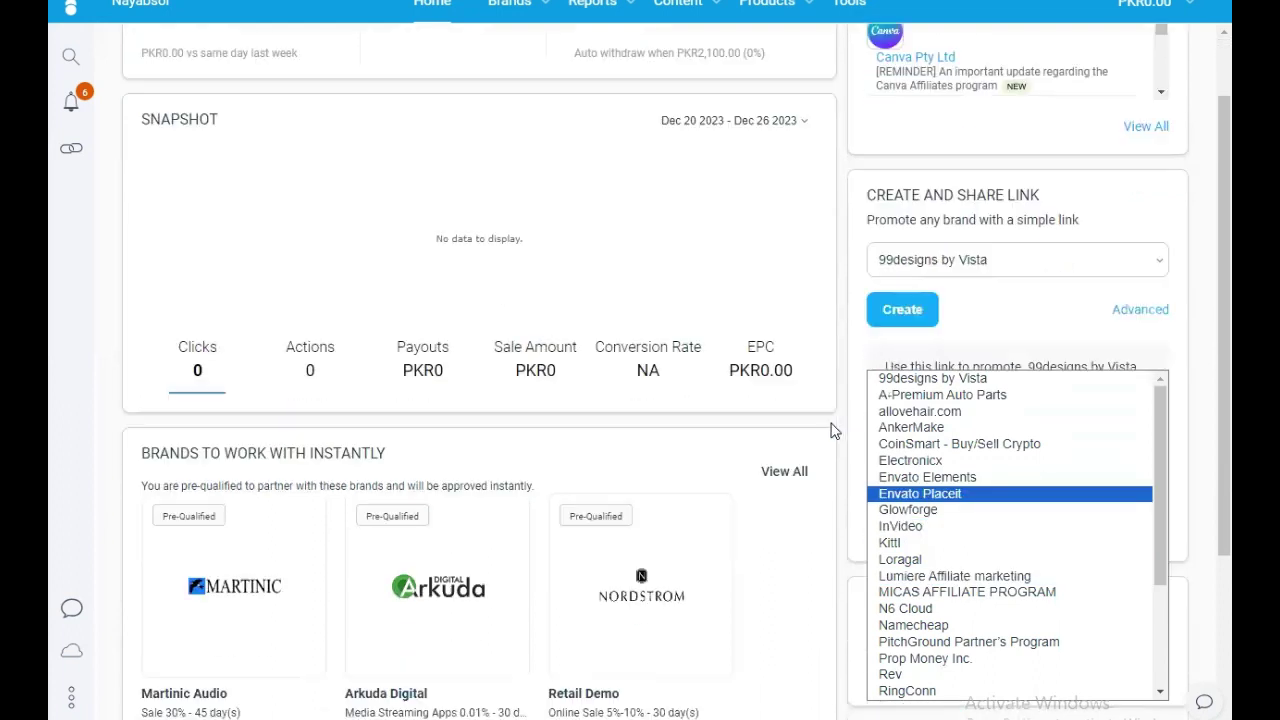
{"action": "left_click", "coordinate": [835, 430]}
{"action": "left_click", "coordinate": [995, 268]}
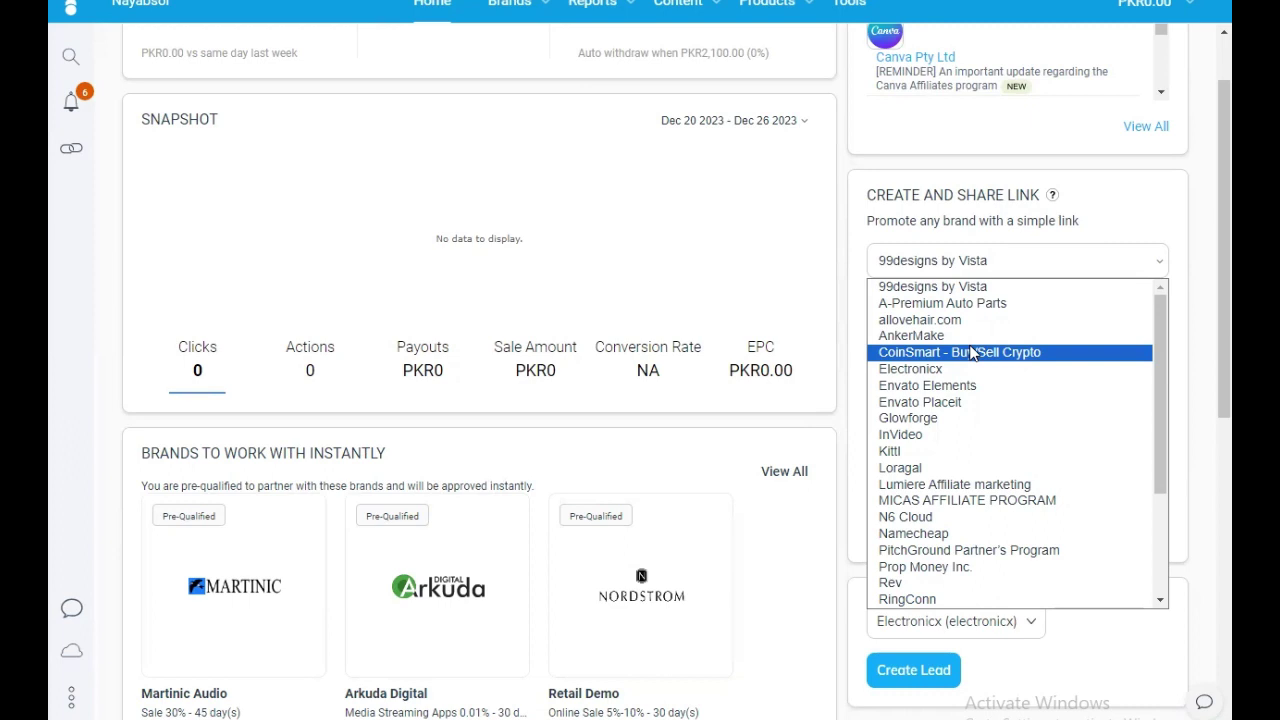
{"action": "left_click", "coordinate": [927, 447]}
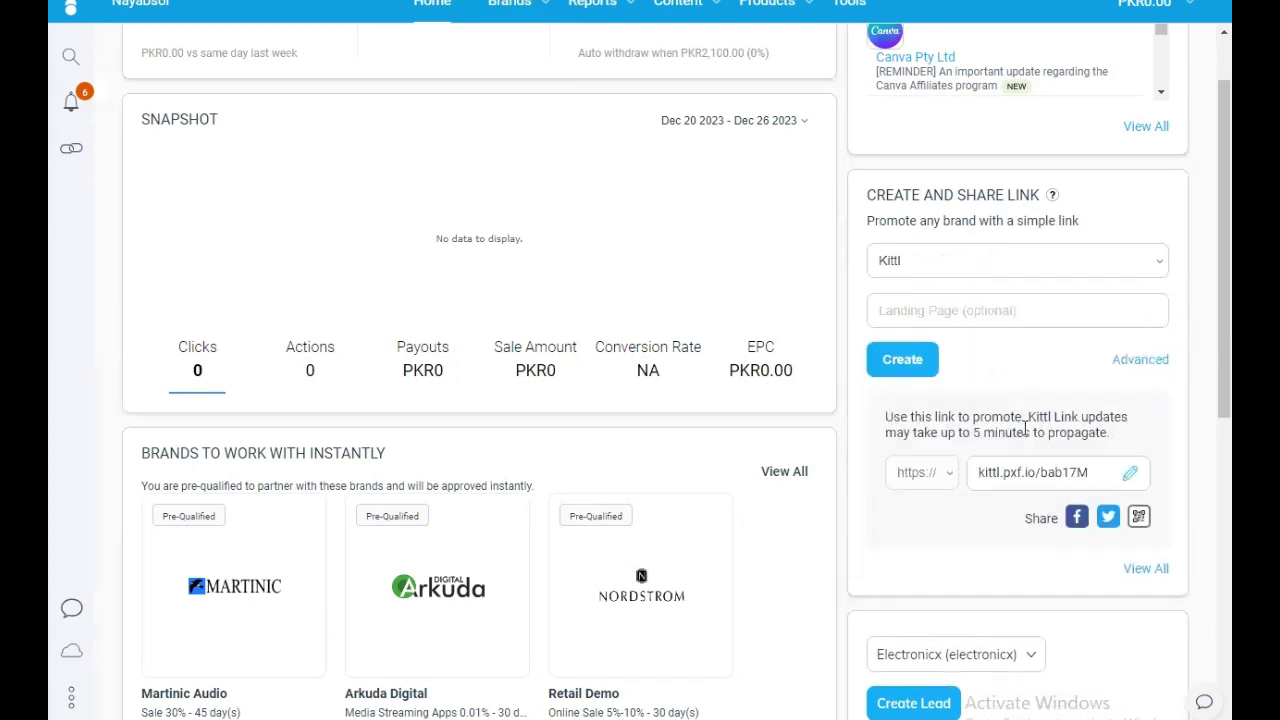
{"action": "scroll", "coordinate": [967, 407], "scroll_direction": "up", "scroll_amount": 1}
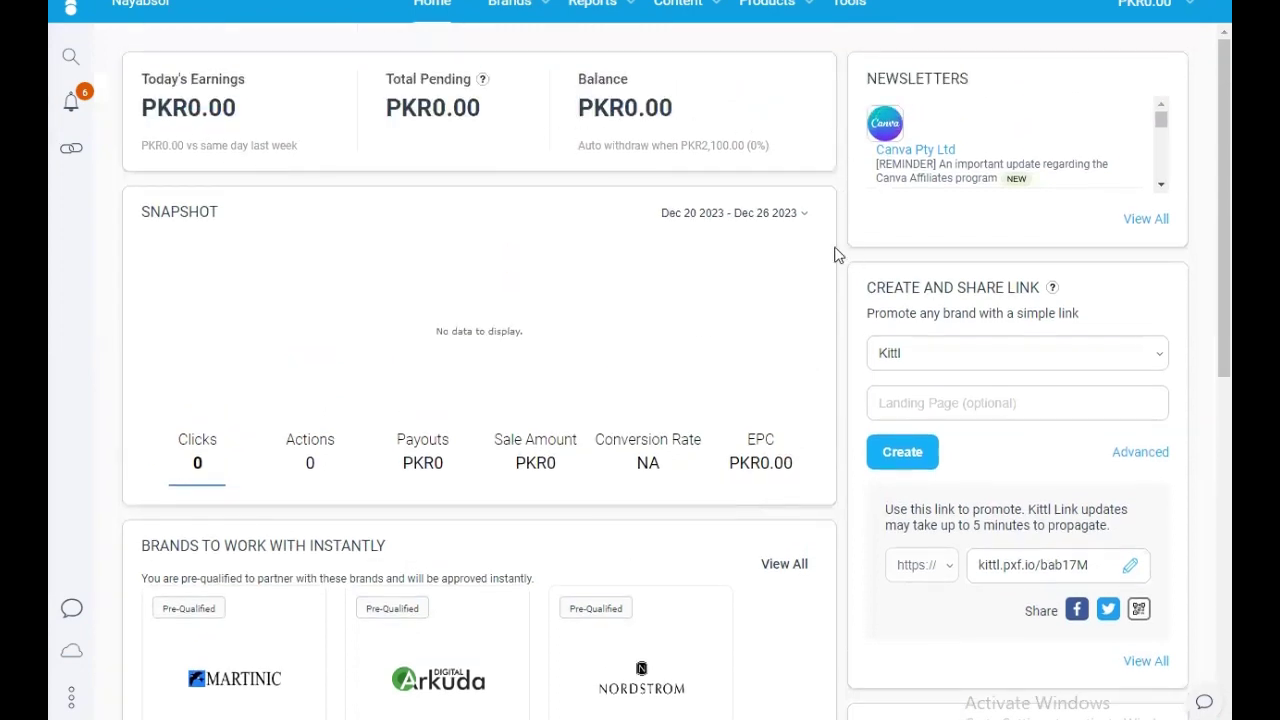
Open the My Brands listing and view what Namecheap pays for promotion in its brand details
{"action": "scroll", "coordinate": [837, 254], "scroll_direction": "down", "scroll_amount": 5}
{"action": "scroll", "coordinate": [837, 254], "scroll_direction": "up", "scroll_amount": 5}
{"action": "left_click", "coordinate": [537, 81]}
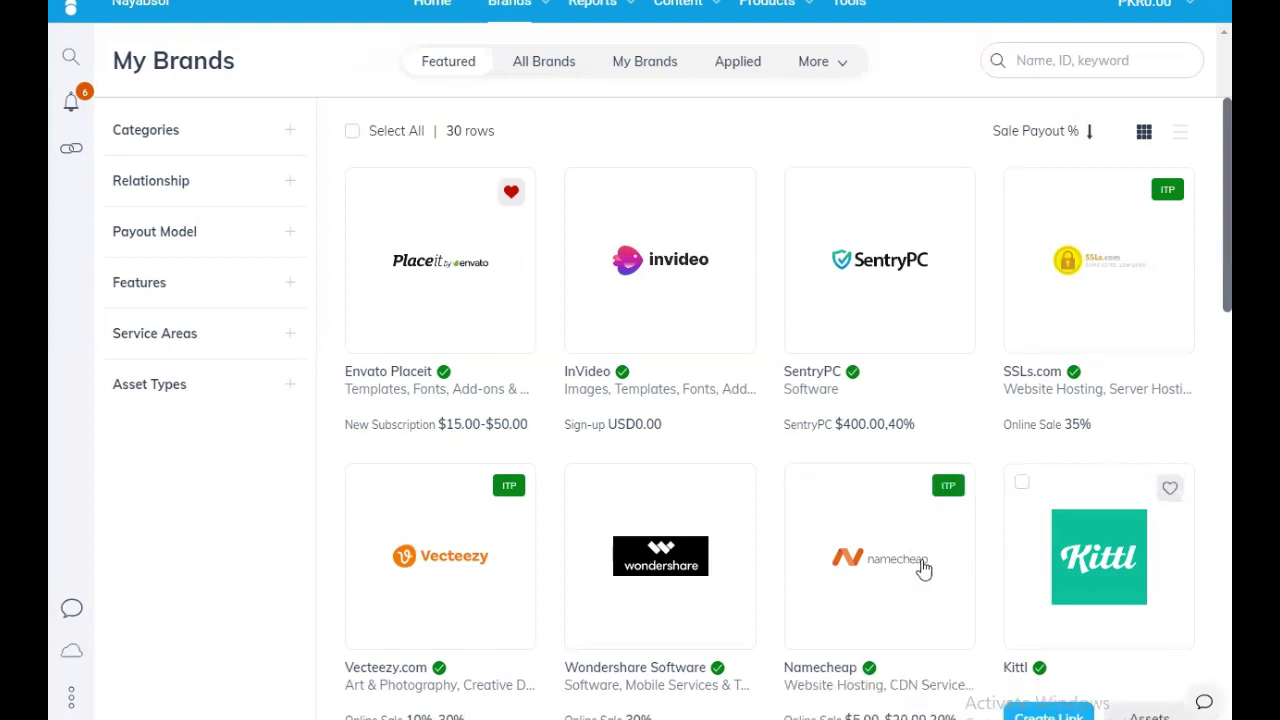
{"action": "left_click", "coordinate": [890, 577]}
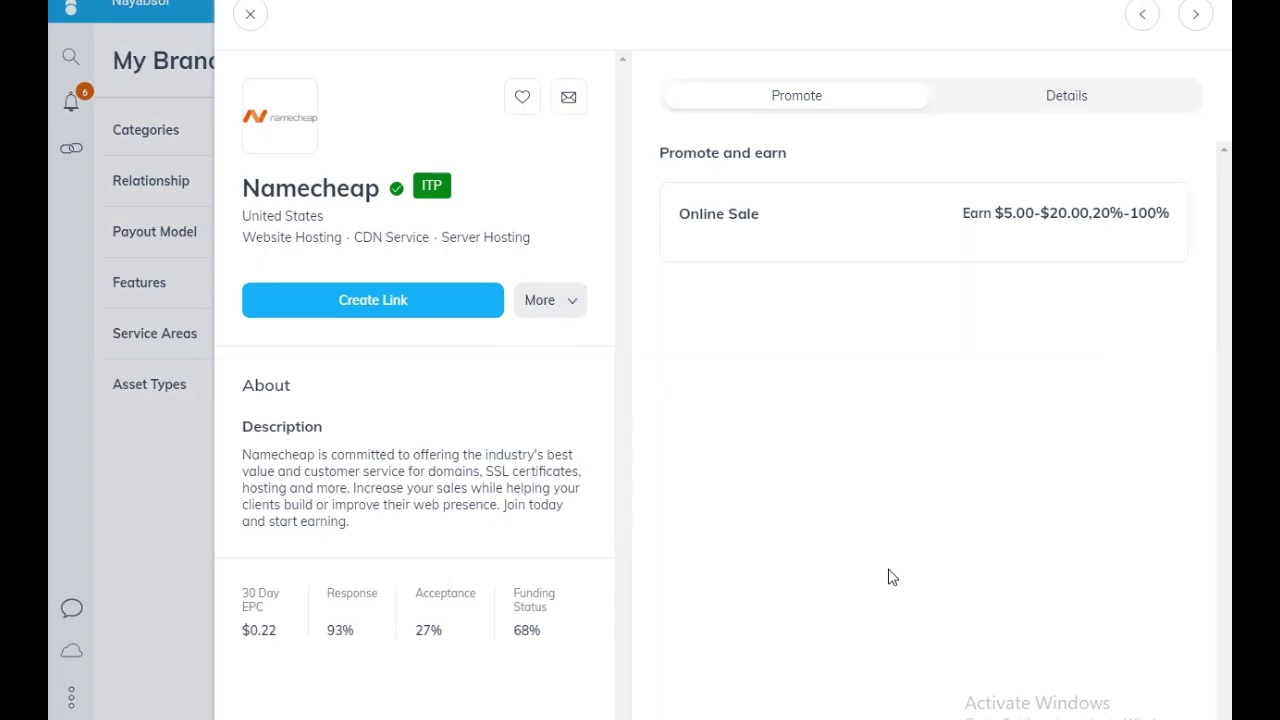
{"action": "left_click", "coordinate": [250, 14]}
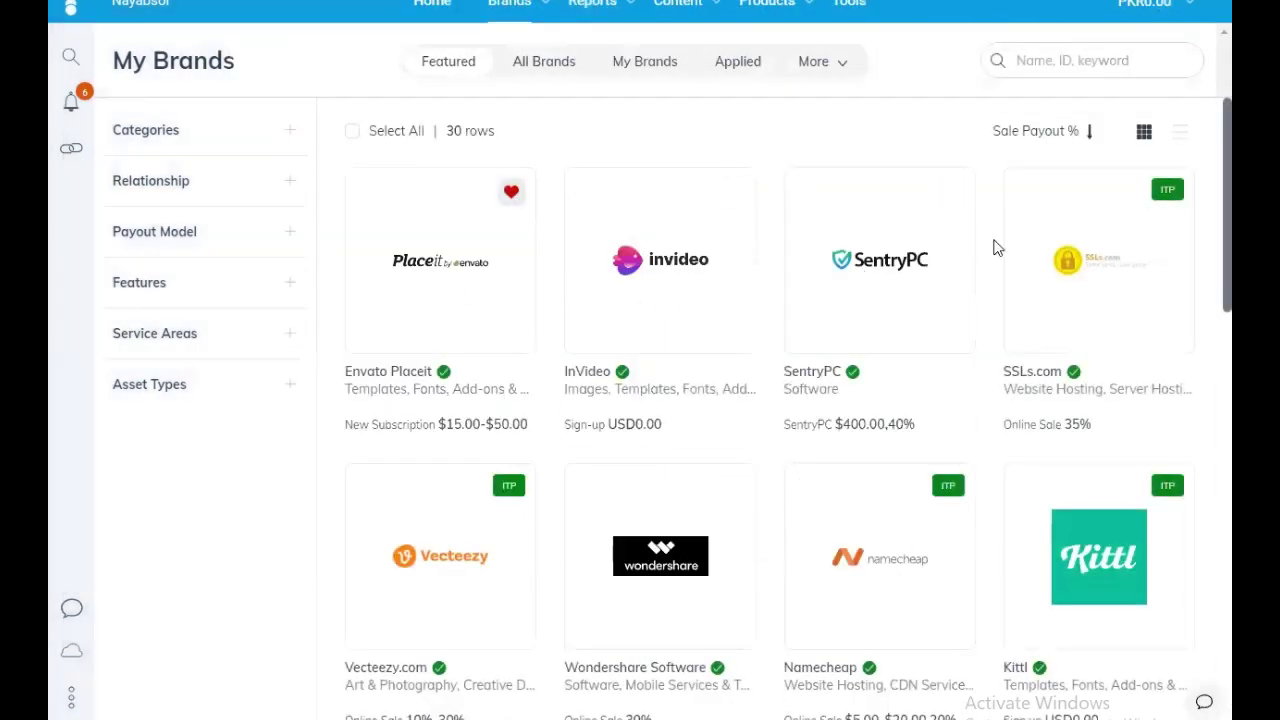
Find Envato Elements among the featured brands and review its Promote and earn terms
{"action": "scroll", "coordinate": [774, 400], "scroll_direction": "down", "scroll_amount": 5}
{"action": "scroll", "coordinate": [766, 415], "scroll_direction": "down", "scroll_amount": 10}
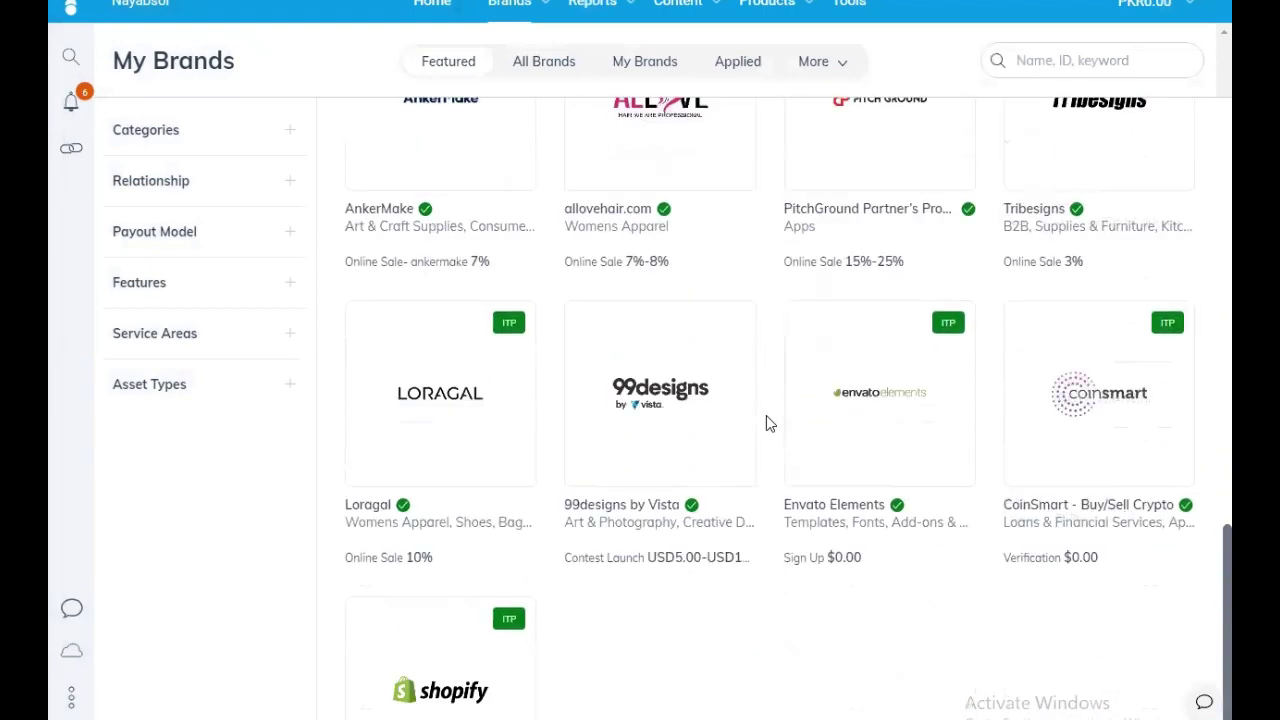
{"action": "left_click", "coordinate": [905, 307]}
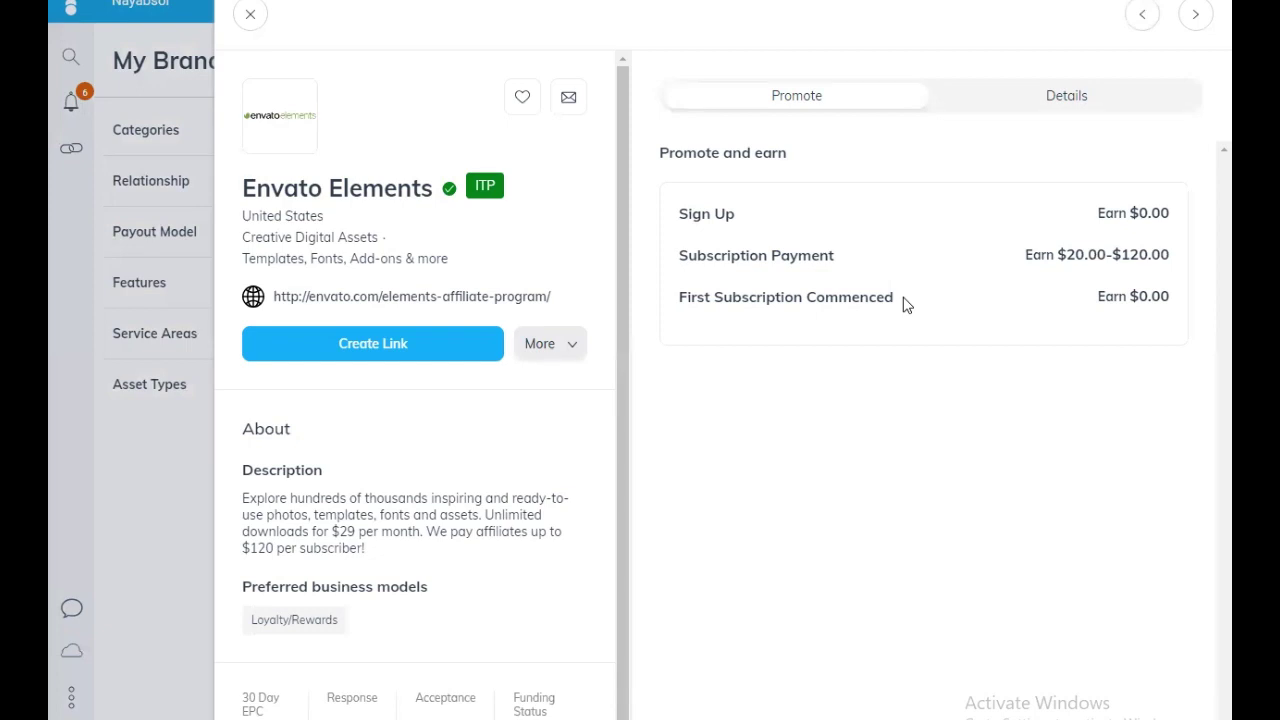
{"action": "left_click", "coordinate": [250, 14]}
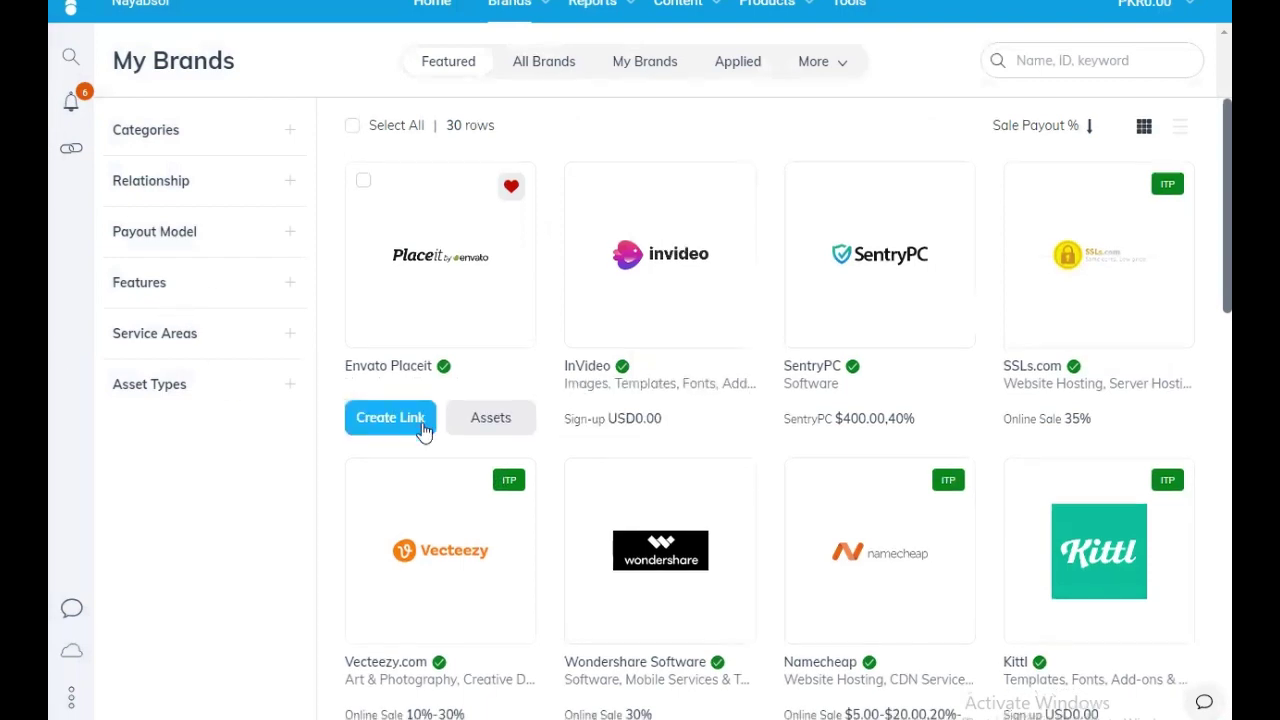
Find Shopify in the brand list and review its payout terms, highlighting the POS Pro Sale API entry
{"action": "scroll", "coordinate": [423, 434], "scroll_direction": "down", "scroll_amount": 4}
{"action": "scroll", "coordinate": [423, 432], "scroll_direction": "down", "scroll_amount": 12}
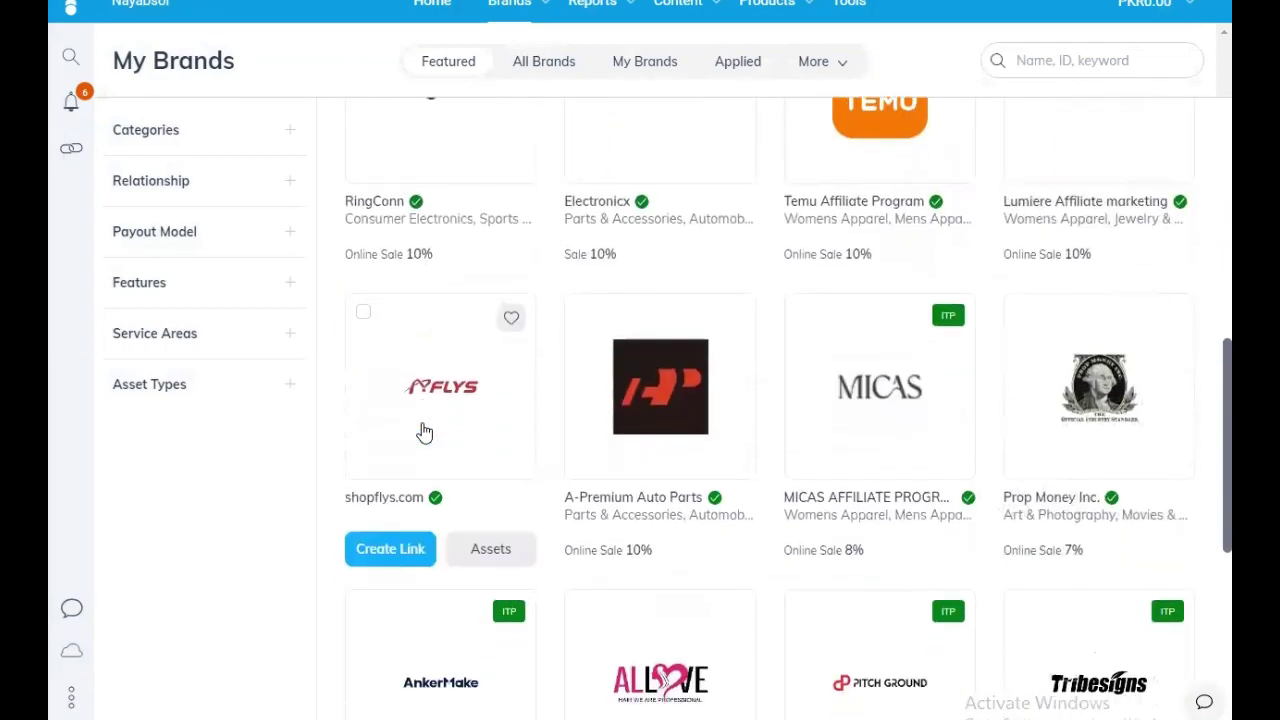
{"action": "scroll", "coordinate": [423, 432], "scroll_direction": "down", "scroll_amount": 3}
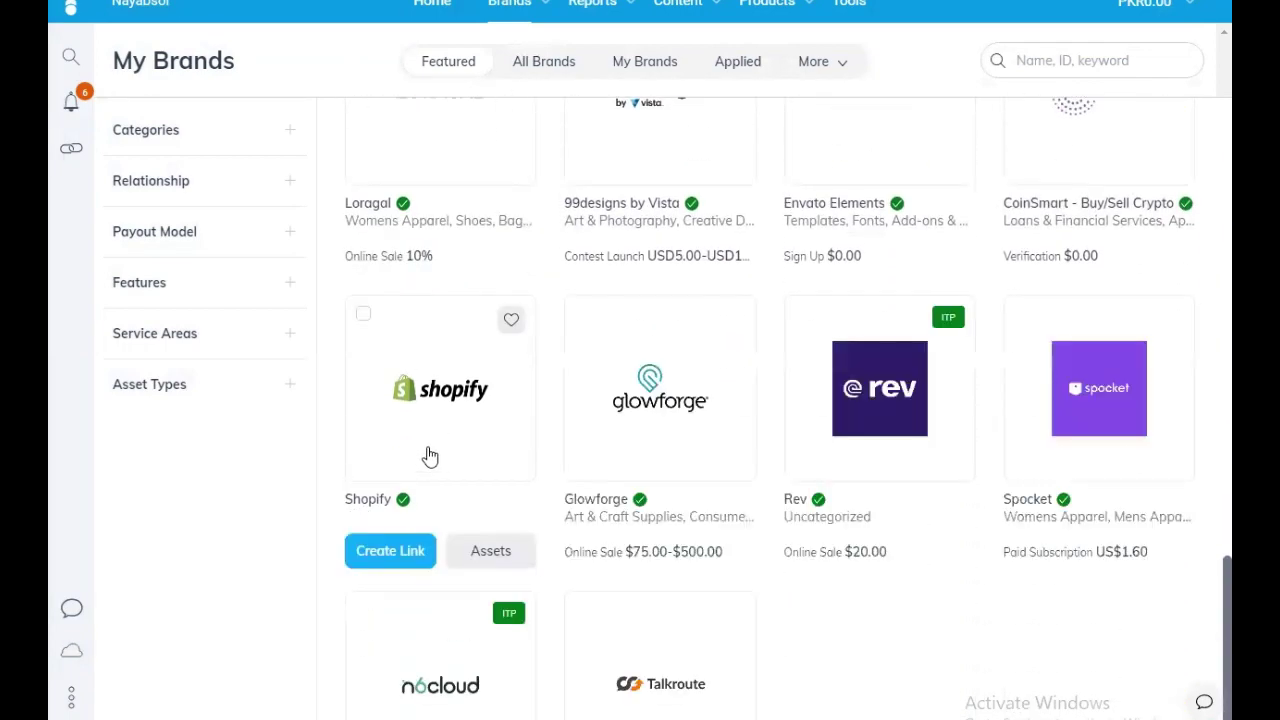
{"action": "left_click", "coordinate": [363, 464]}
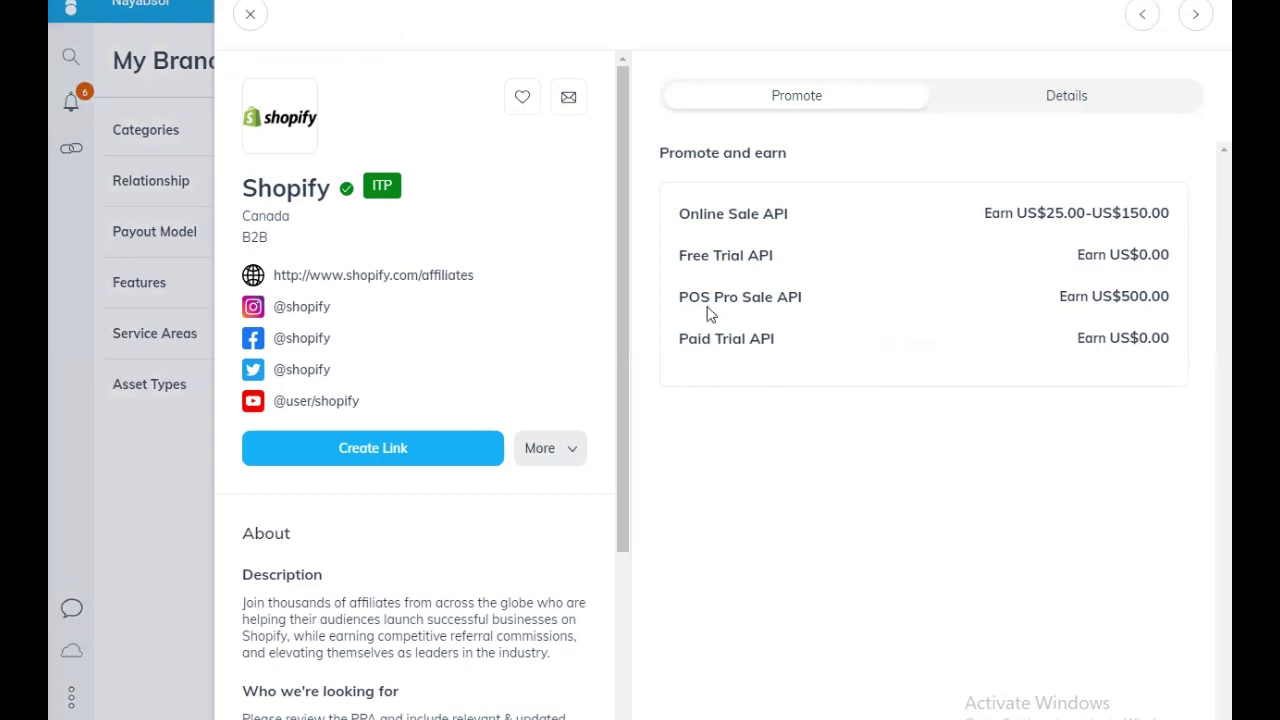
{"action": "left_click_drag", "start_coordinate": [674, 297], "coordinate": [963, 296]}
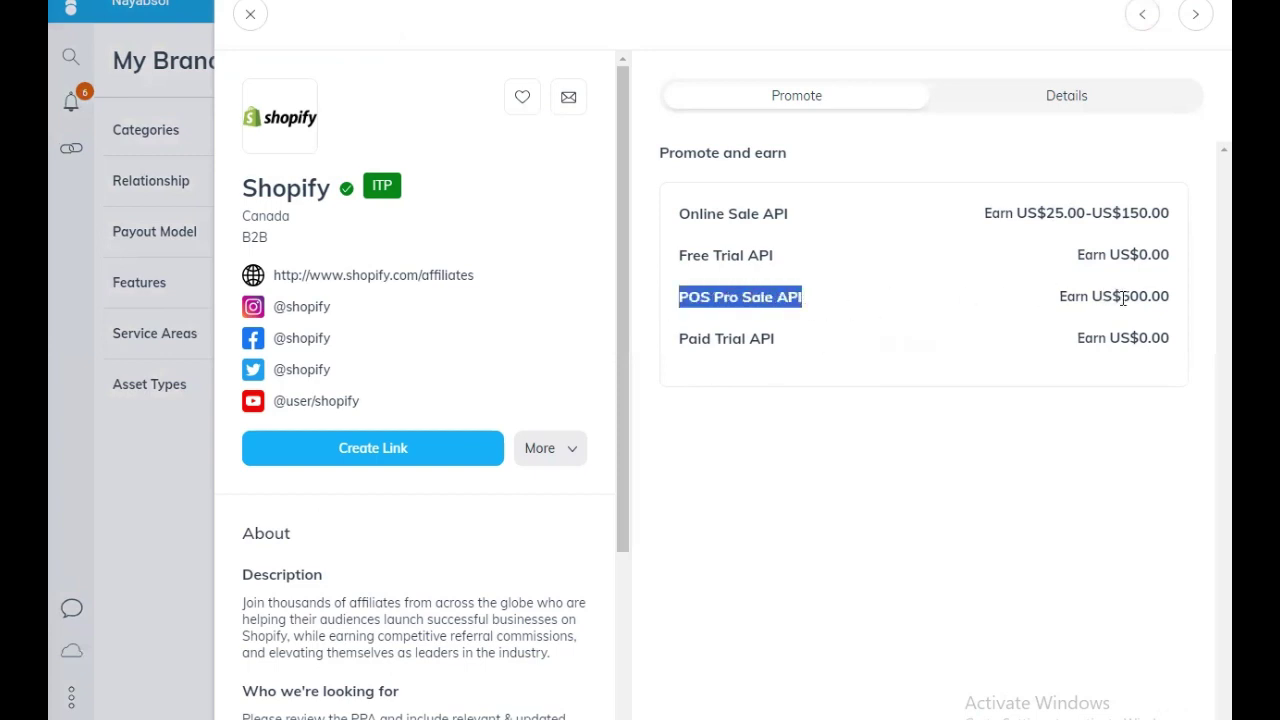
{"action": "left_click_drag", "start_coordinate": [1123, 298], "coordinate": [1193, 310]}
{"action": "left_click", "coordinate": [1061, 416]}
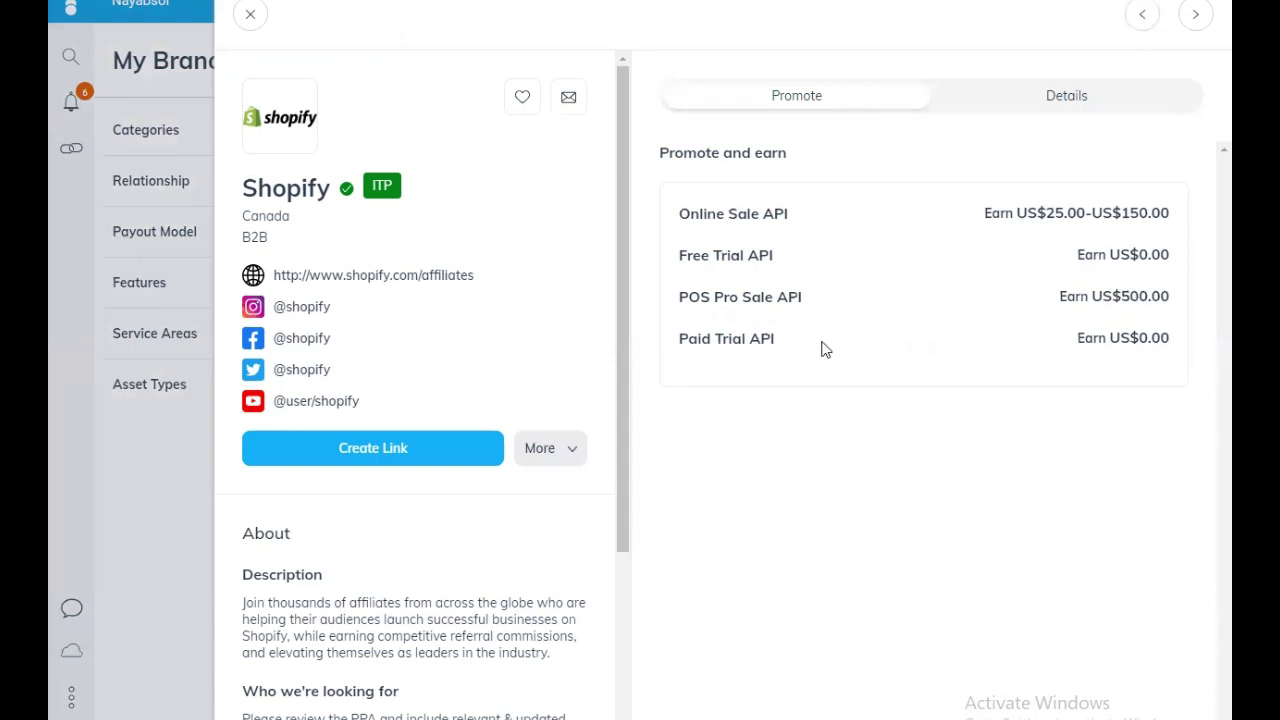
{"action": "left_click", "coordinate": [251, 15]}
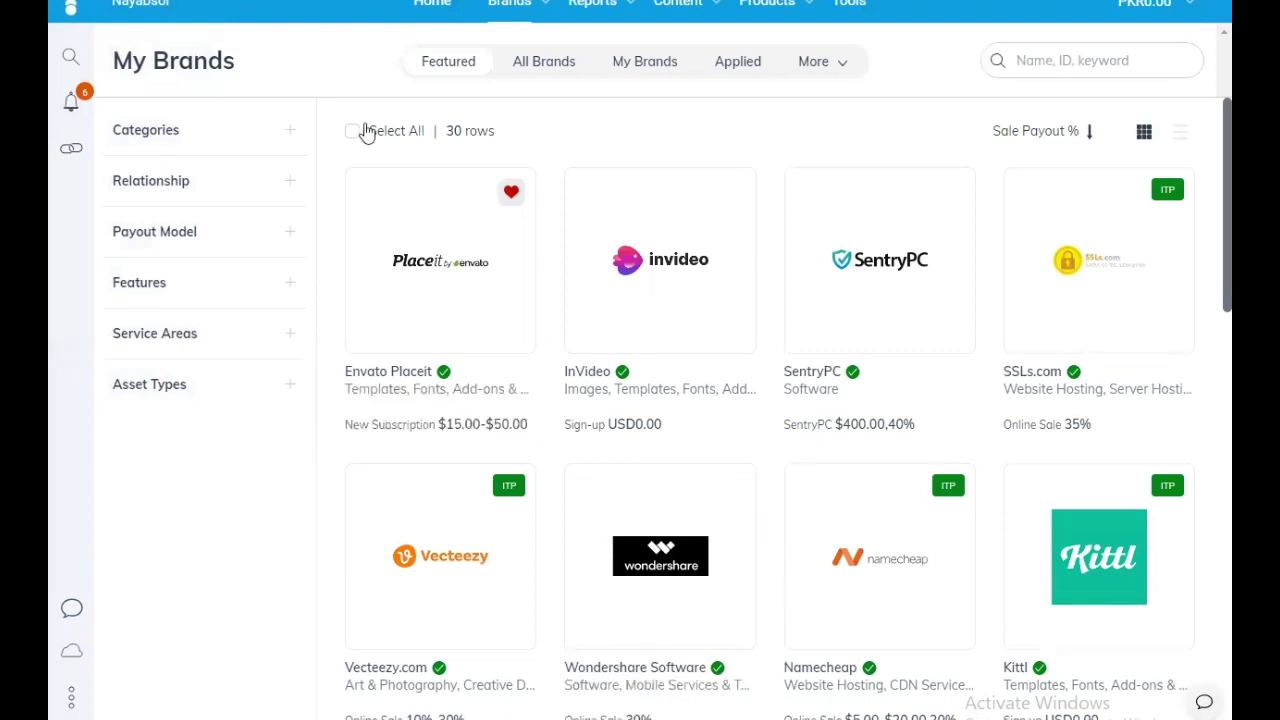
Switch to LinkedIn, check the publisher choices for a new article, and select the account's own profile
{"action": "key", "text": "ctrl+Tab"}
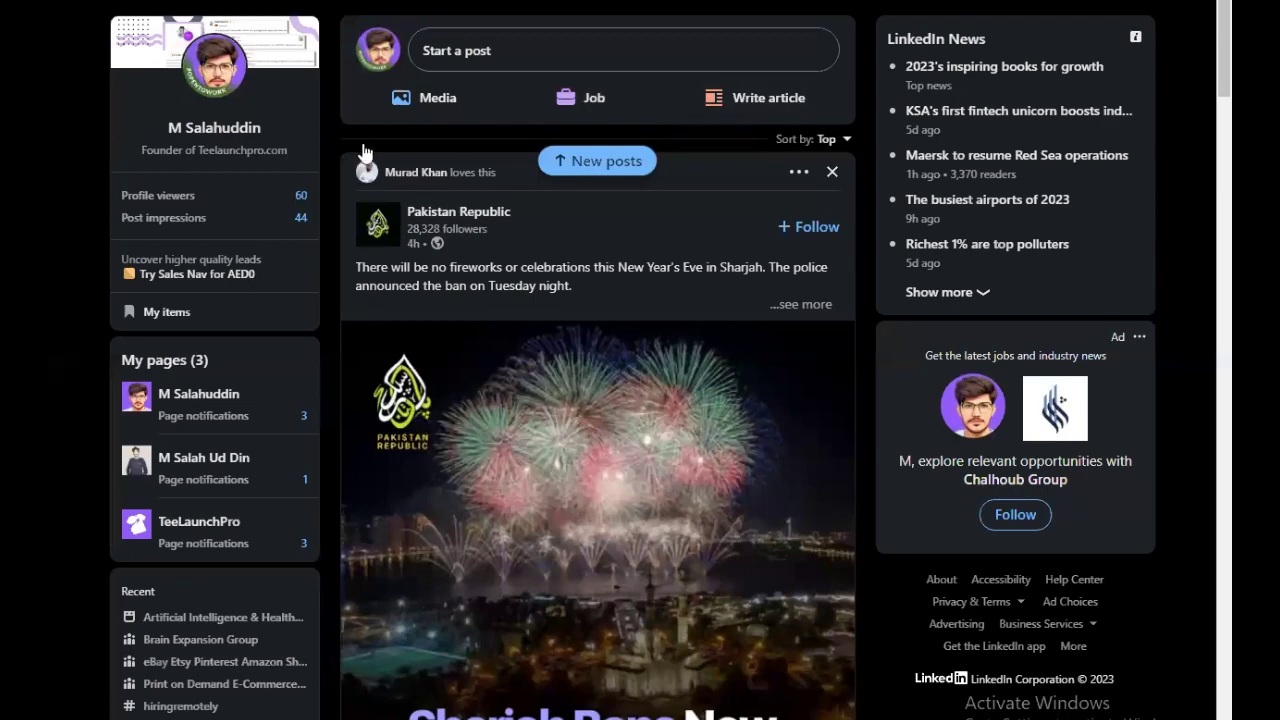
{"action": "left_click", "coordinate": [762, 111]}
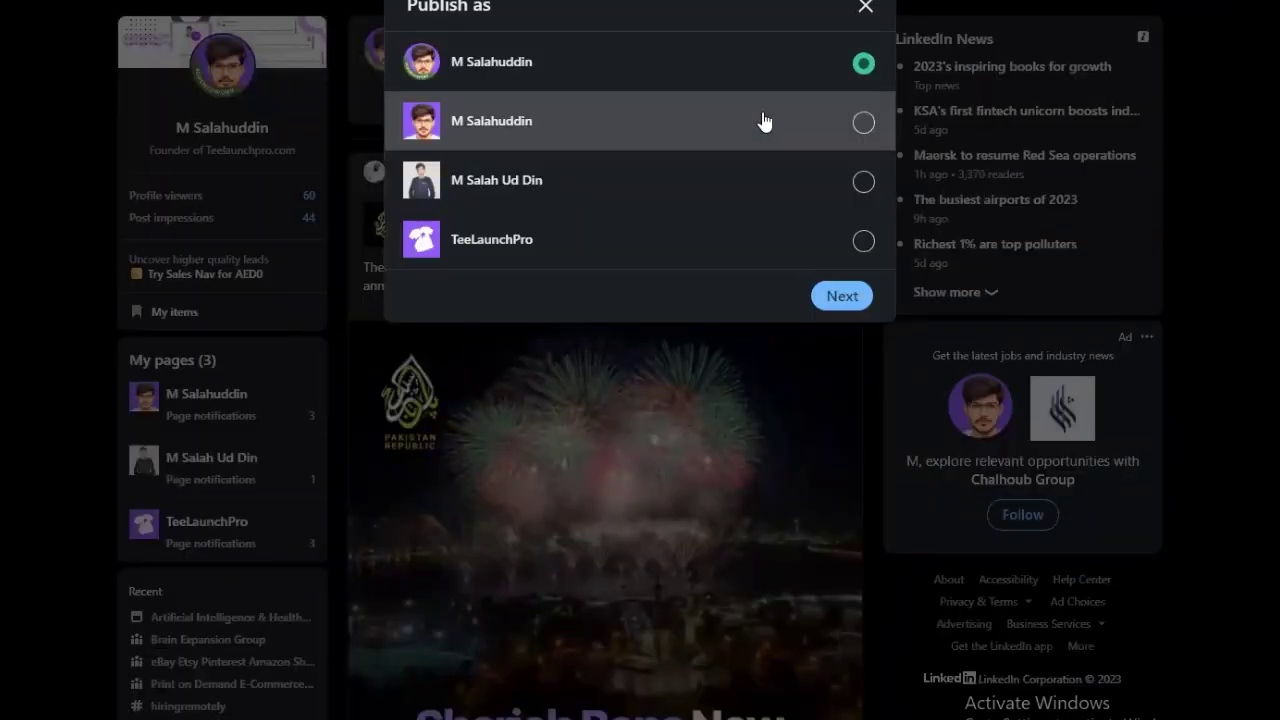
{"action": "left_click", "coordinate": [865, 7]}
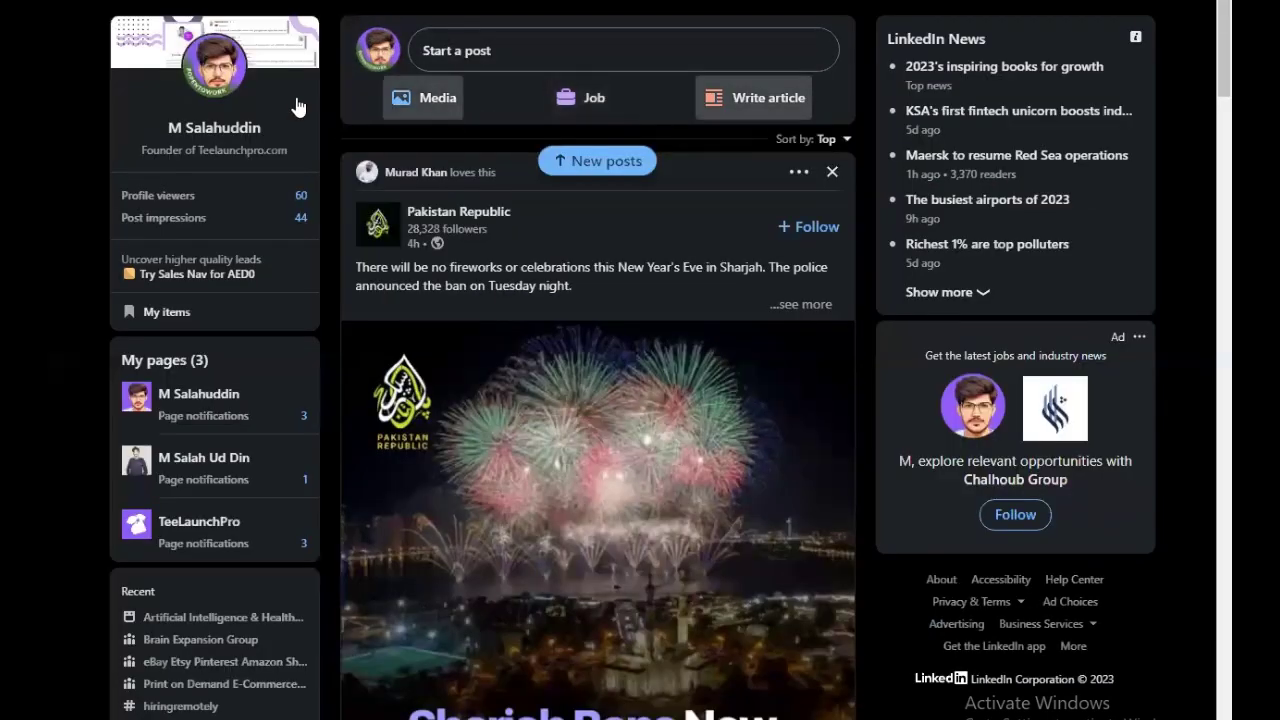
{"action": "left_click", "coordinate": [211, 130]}
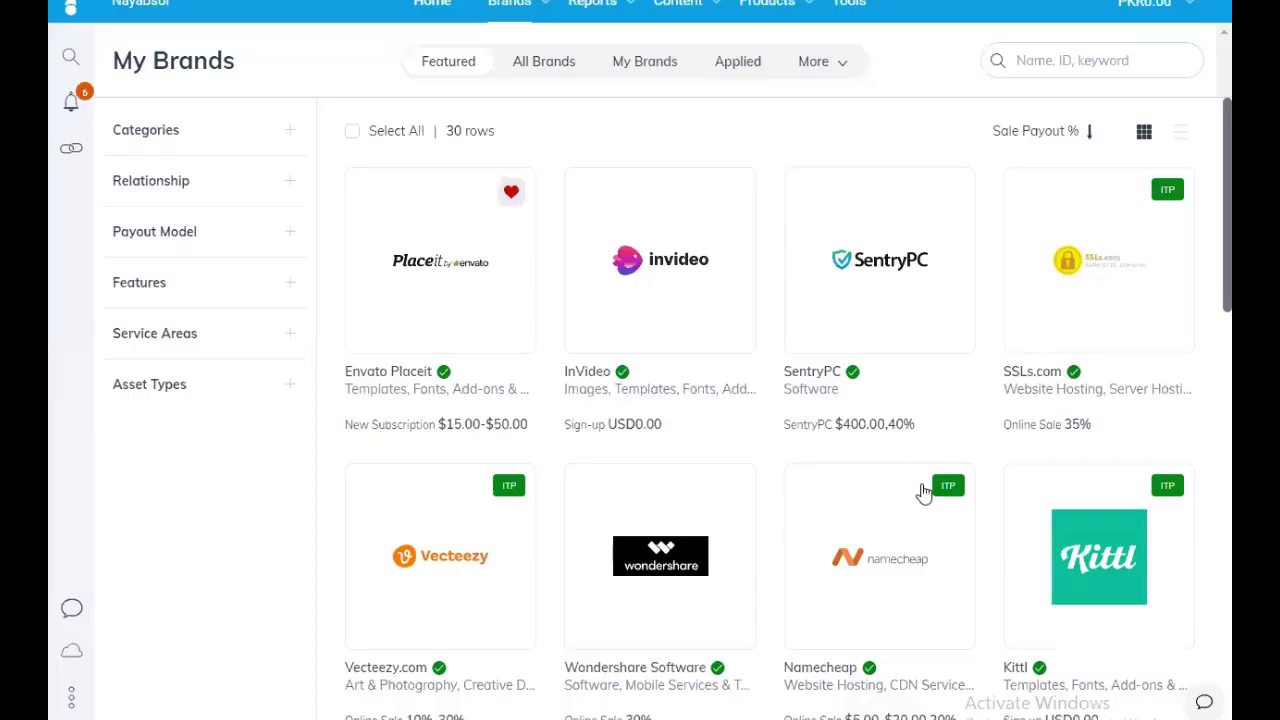
Return to My Brands and review Kittl's payout terms, highlighting the Paid Subscription entry
{"action": "scroll", "coordinate": [923, 491], "scroll_direction": "down", "scroll_amount": 12}
{"action": "scroll", "coordinate": [925, 497], "scroll_direction": "up", "scroll_amount": 12}
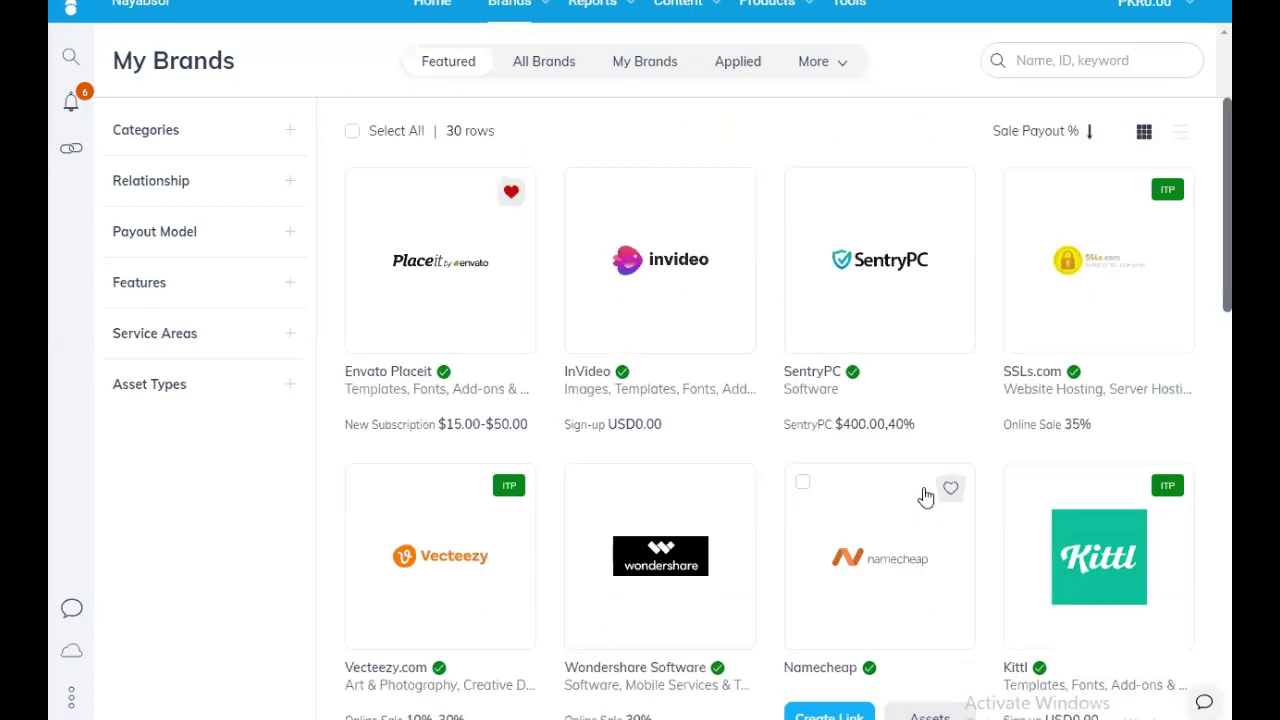
{"action": "left_click", "coordinate": [1011, 623]}
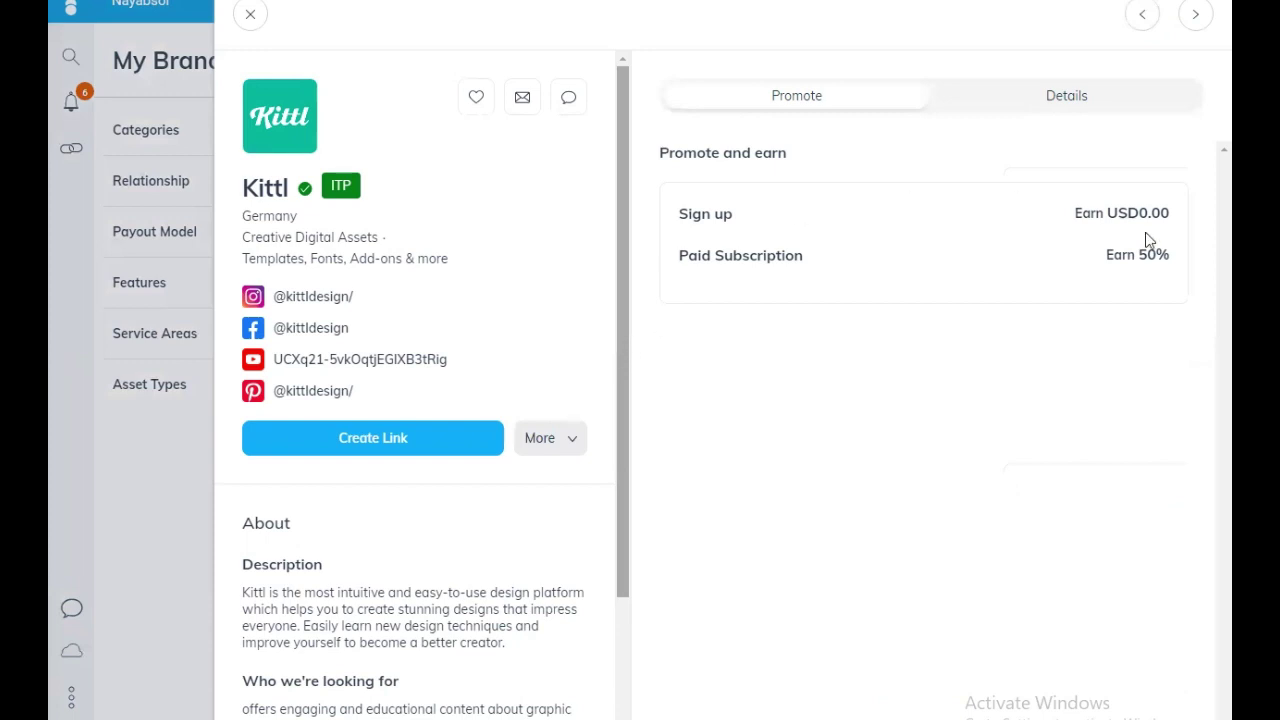
{"action": "left_click_drag", "start_coordinate": [678, 256], "coordinate": [825, 262]}
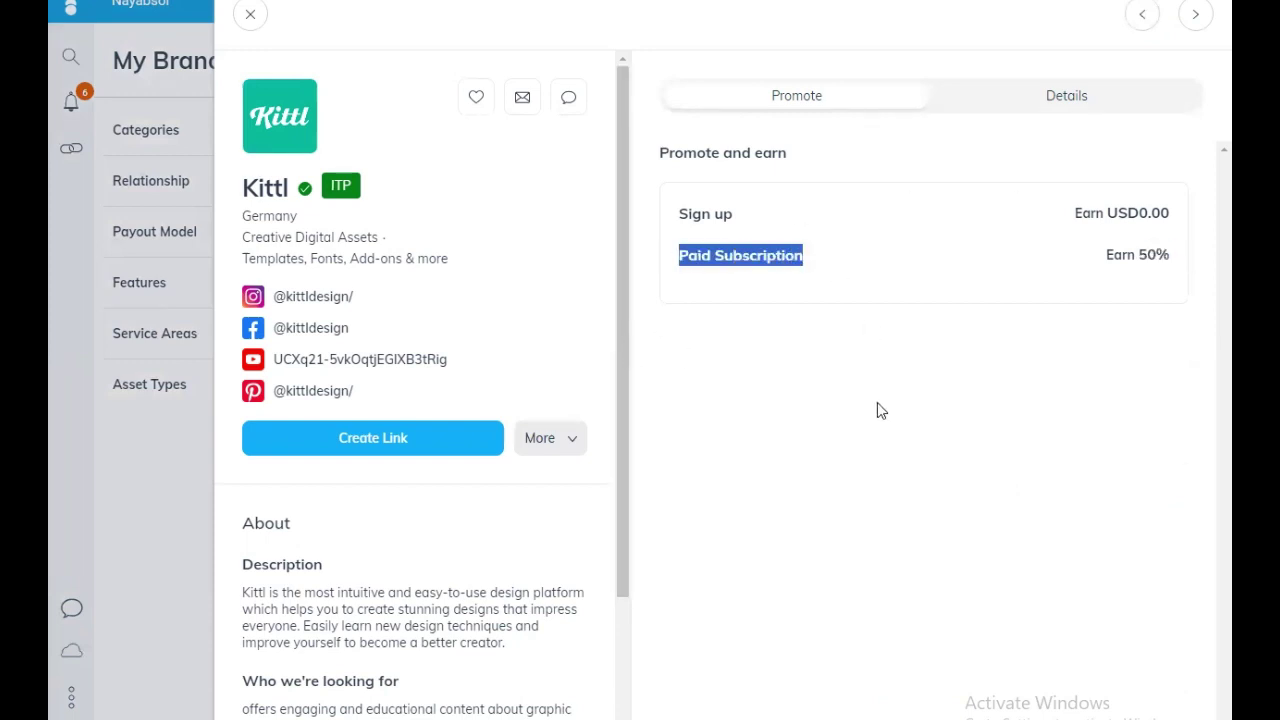
{"action": "left_click", "coordinate": [877, 402]}
Switch to the Kittl blog and look through its articles down to the 90s Vintage Bootleg T-Shirt post
{"action": "scroll", "coordinate": [571, 371], "scroll_direction": "down", "scroll_amount": 2}
{"action": "scroll", "coordinate": [547, 394], "scroll_direction": "up", "scroll_amount": 2}
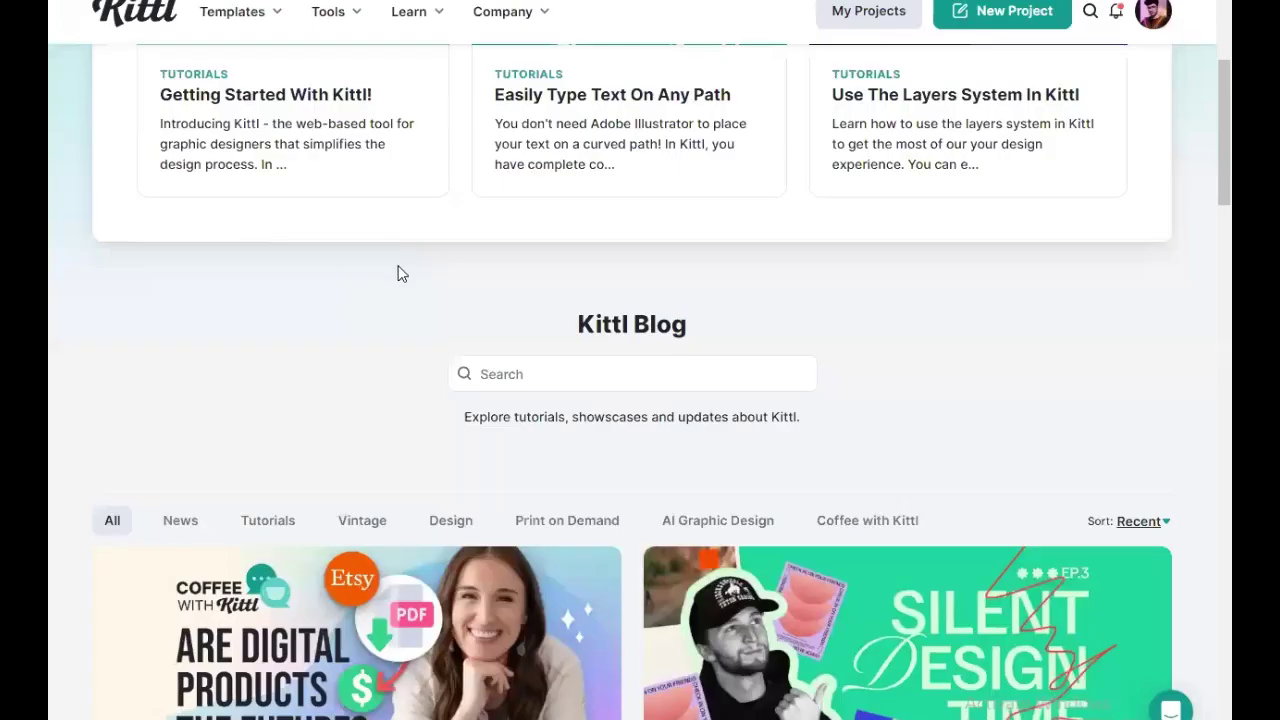
{"action": "scroll", "coordinate": [400, 275], "scroll_direction": "up", "scroll_amount": 5}
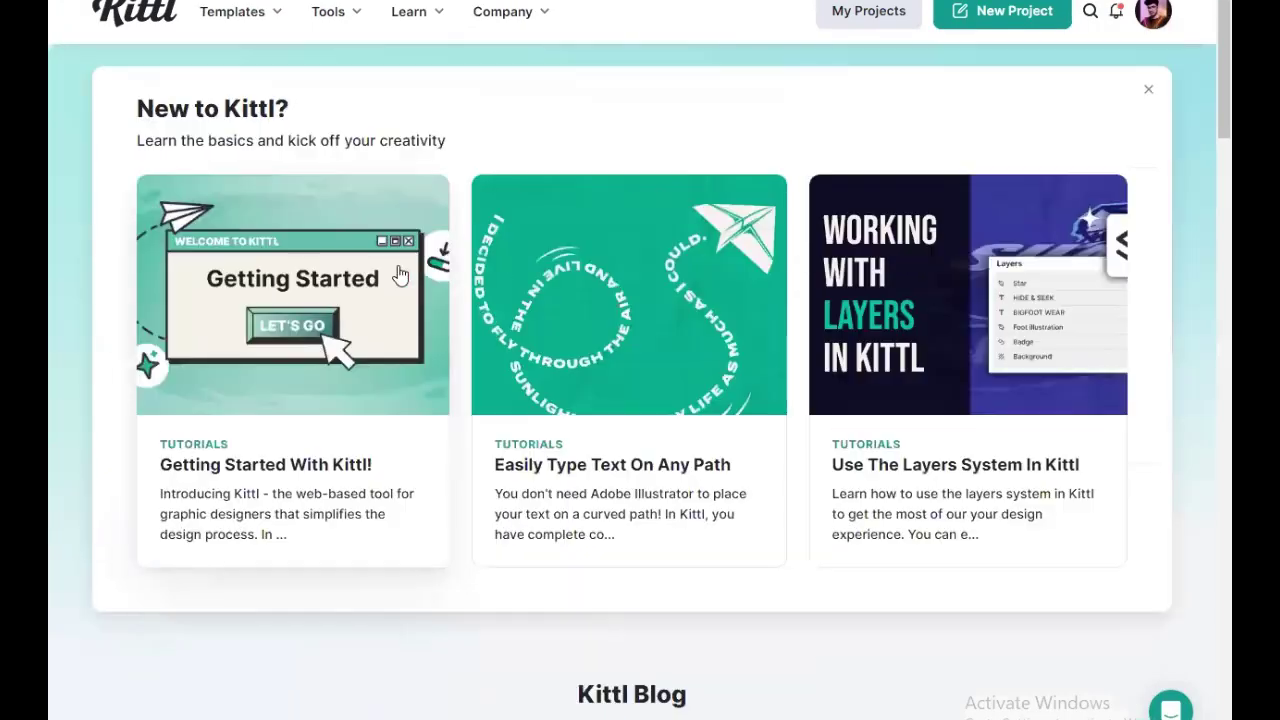
{"action": "scroll", "coordinate": [400, 275], "scroll_direction": "down", "scroll_amount": 15}
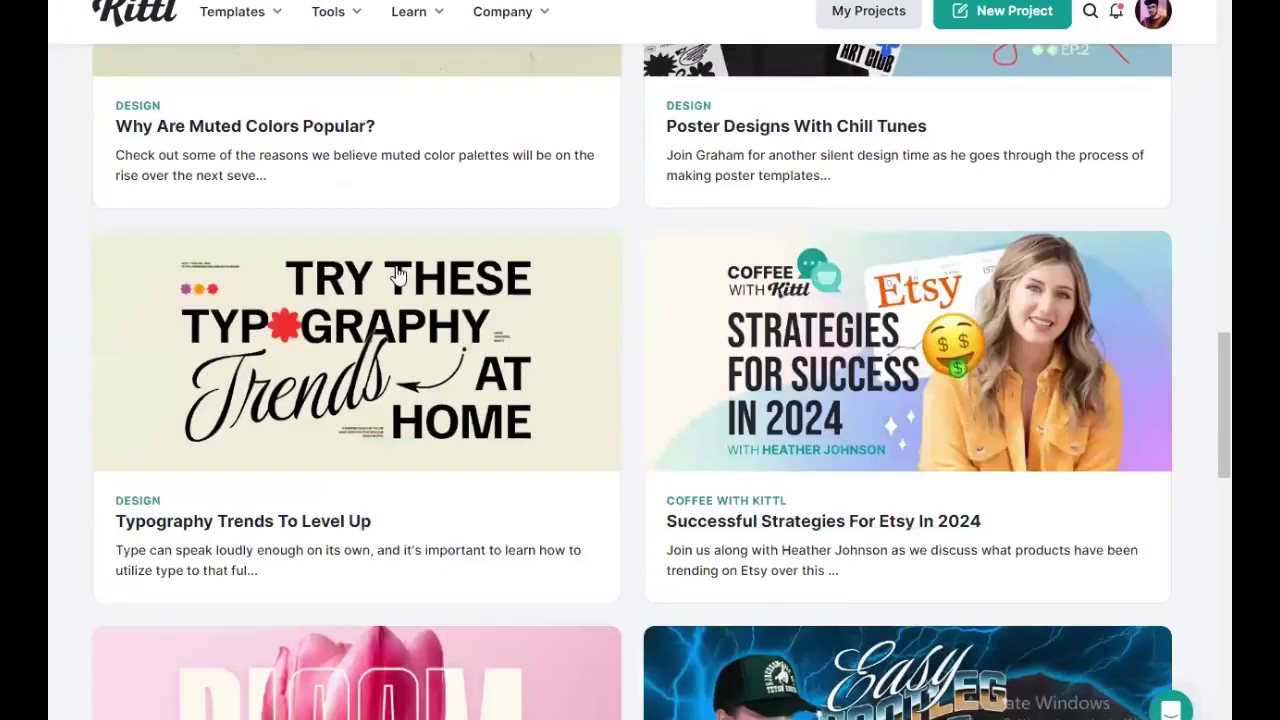
{"action": "scroll", "coordinate": [237, 451], "scroll_direction": "down", "scroll_amount": 5}
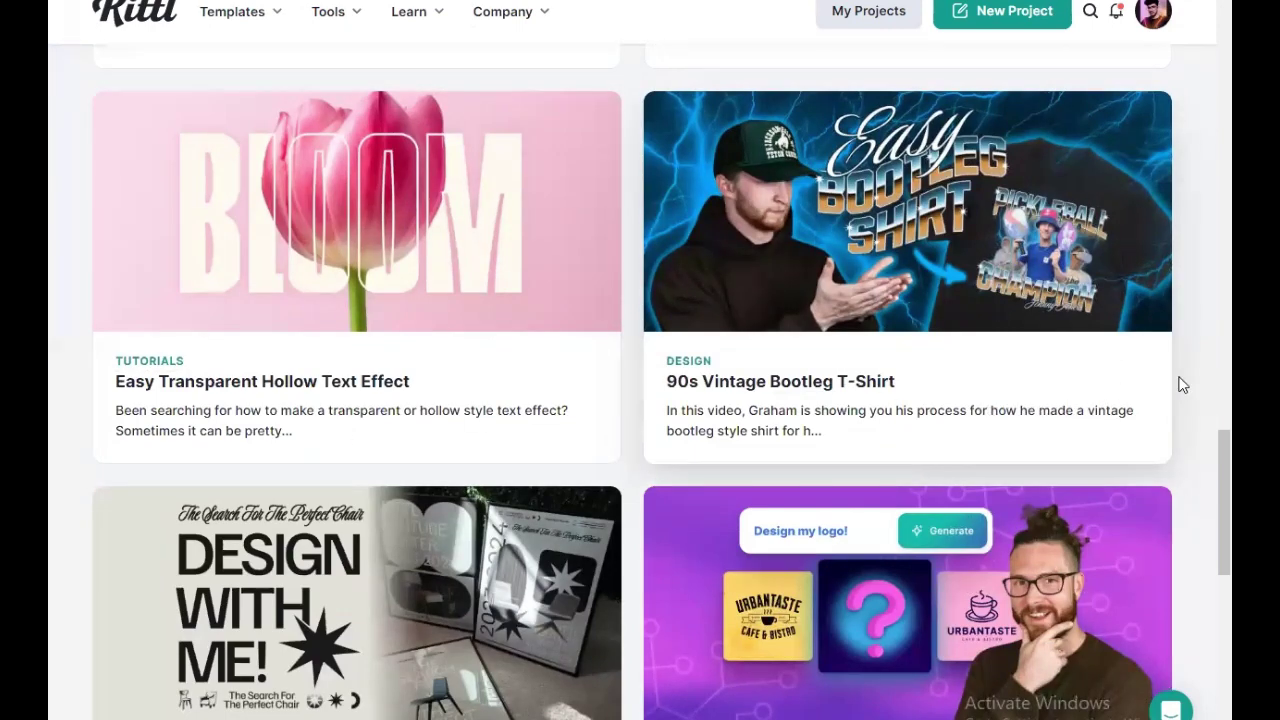
{"action": "left_click", "coordinate": [864, 433]}
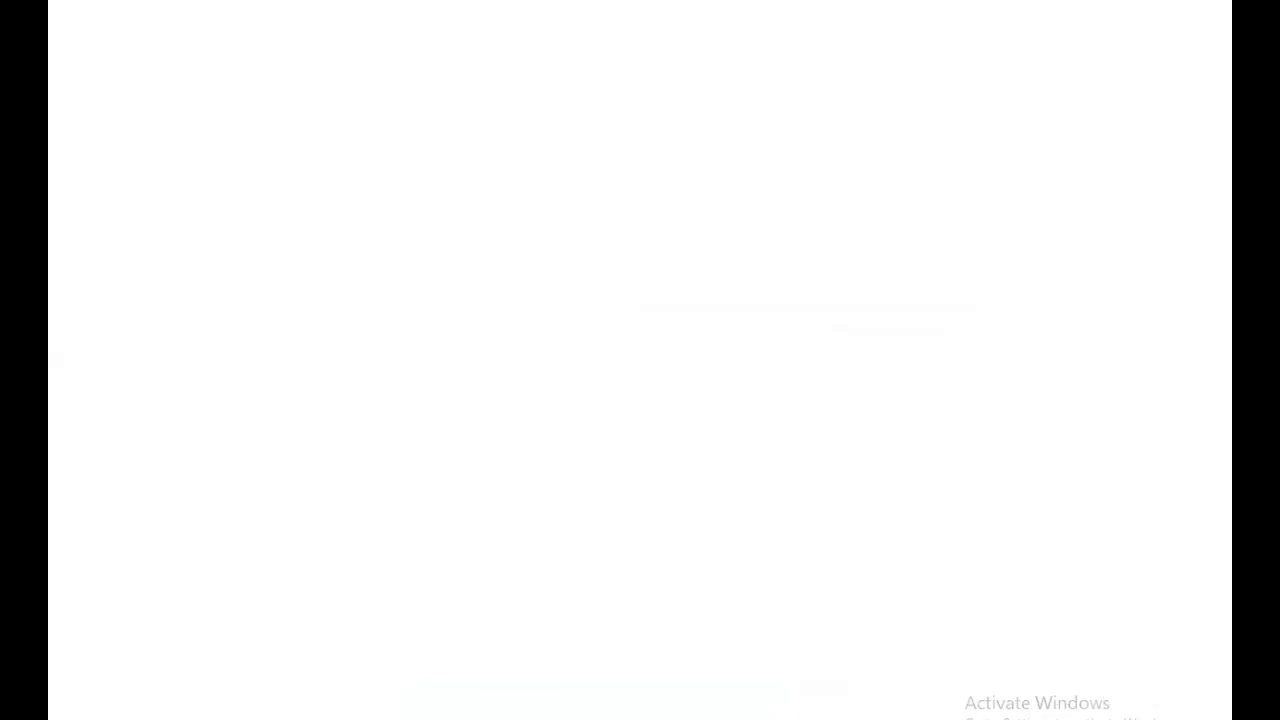
Switch to the open Google Ads Keyword Planner plan holding the keyword ideas for the Kittl blog page
{"action": "type", "text": "keyw"}
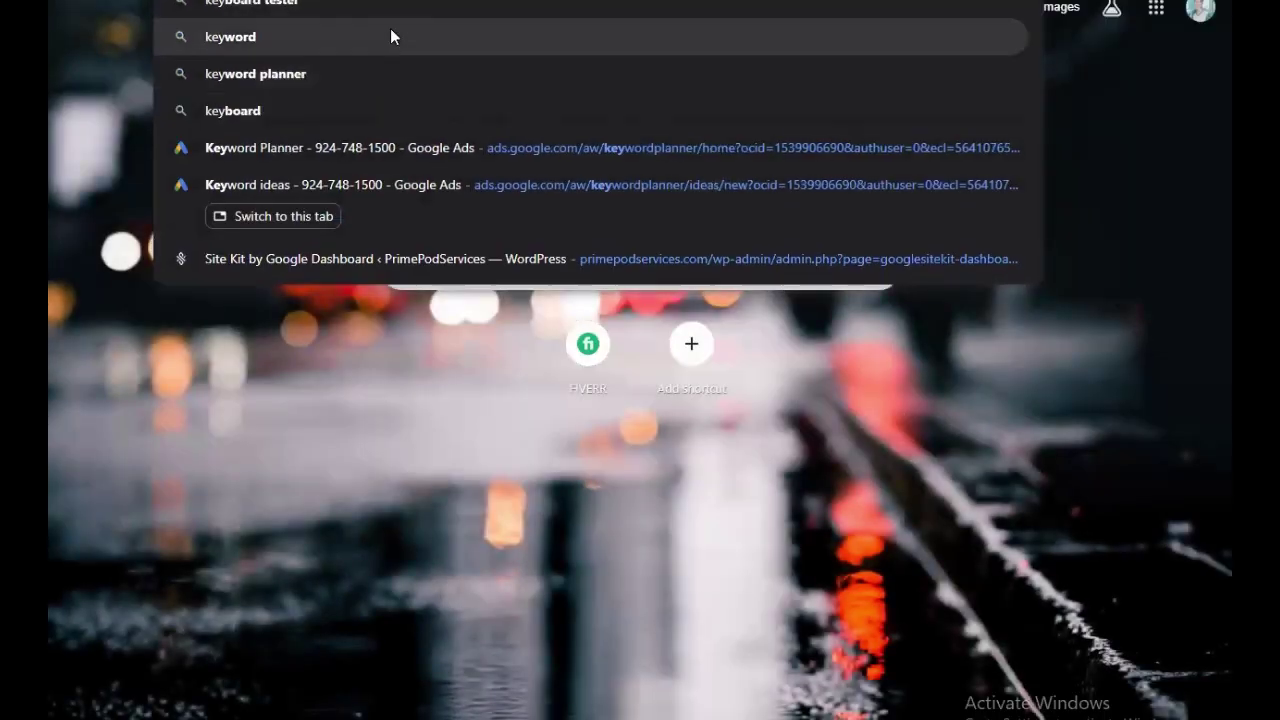
{"action": "key", "text": "Escape"}
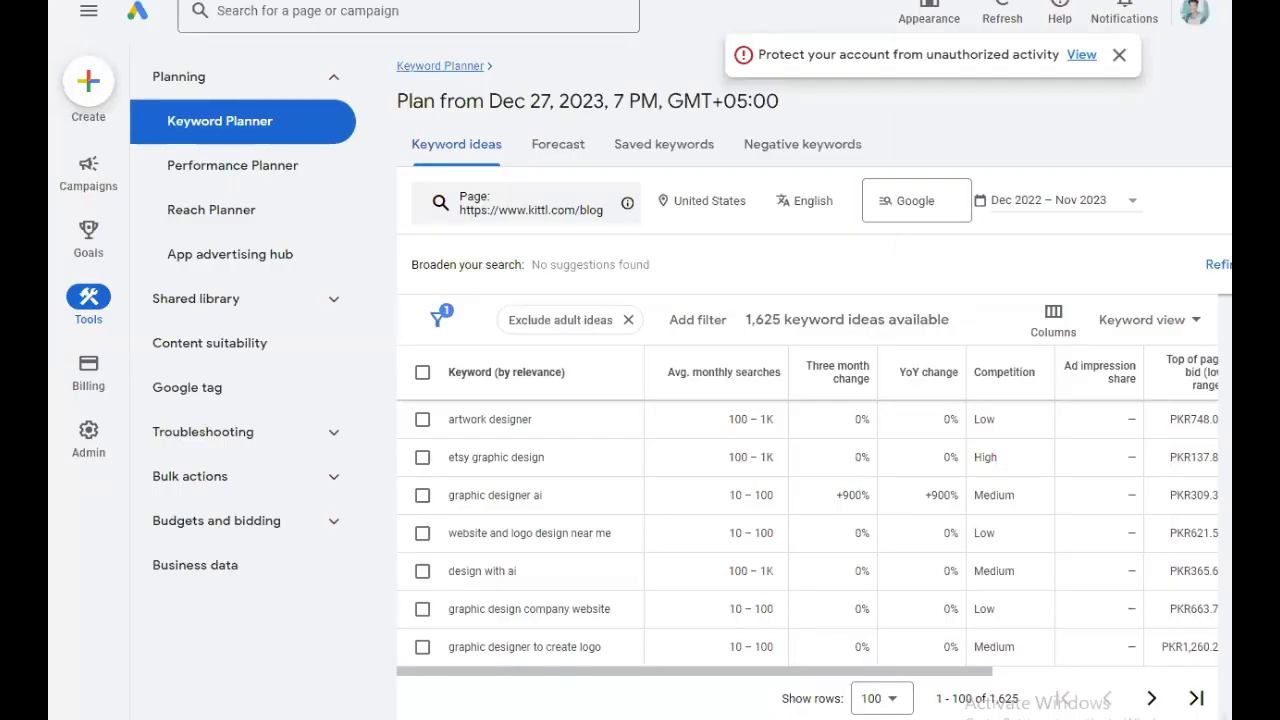
{"action": "key", "text": "ctrl+shift+a"}
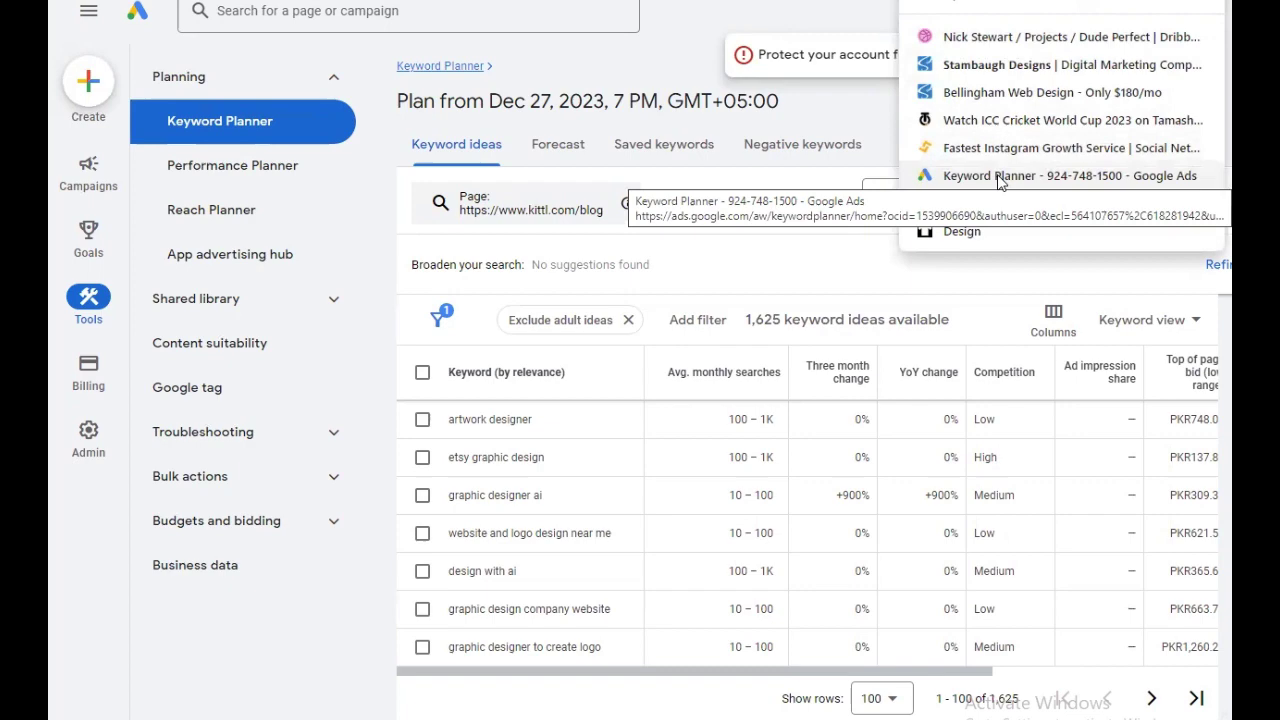
{"action": "left_click", "coordinate": [706, 270]}
{"action": "left_click", "coordinate": [587, 218]}
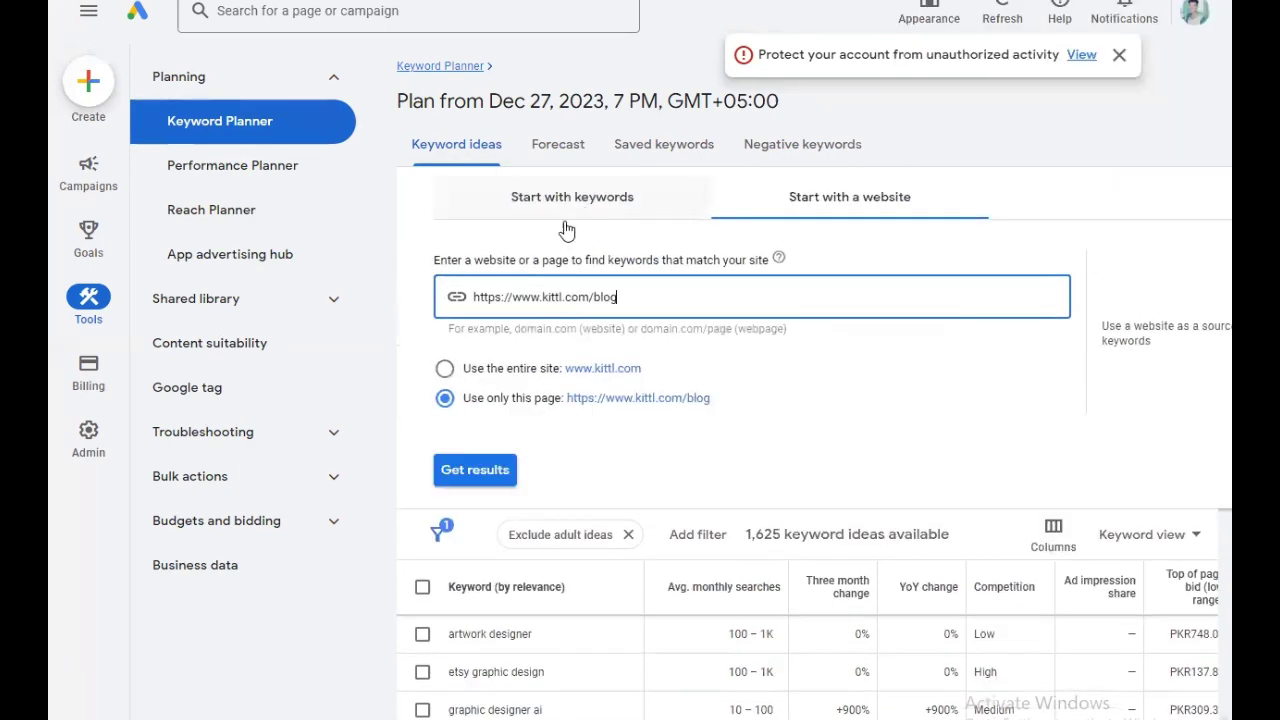
{"action": "left_click", "coordinate": [546, 199]}
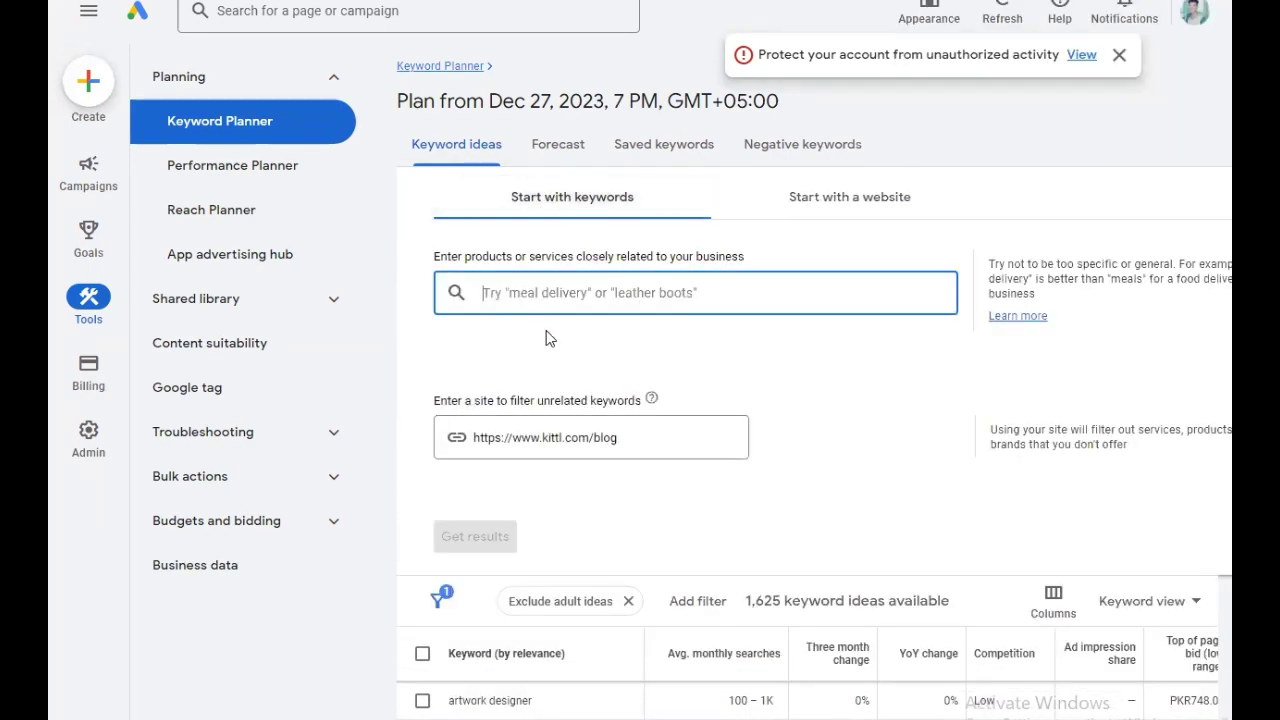
{"action": "type", "text": "kittl print on dema"}
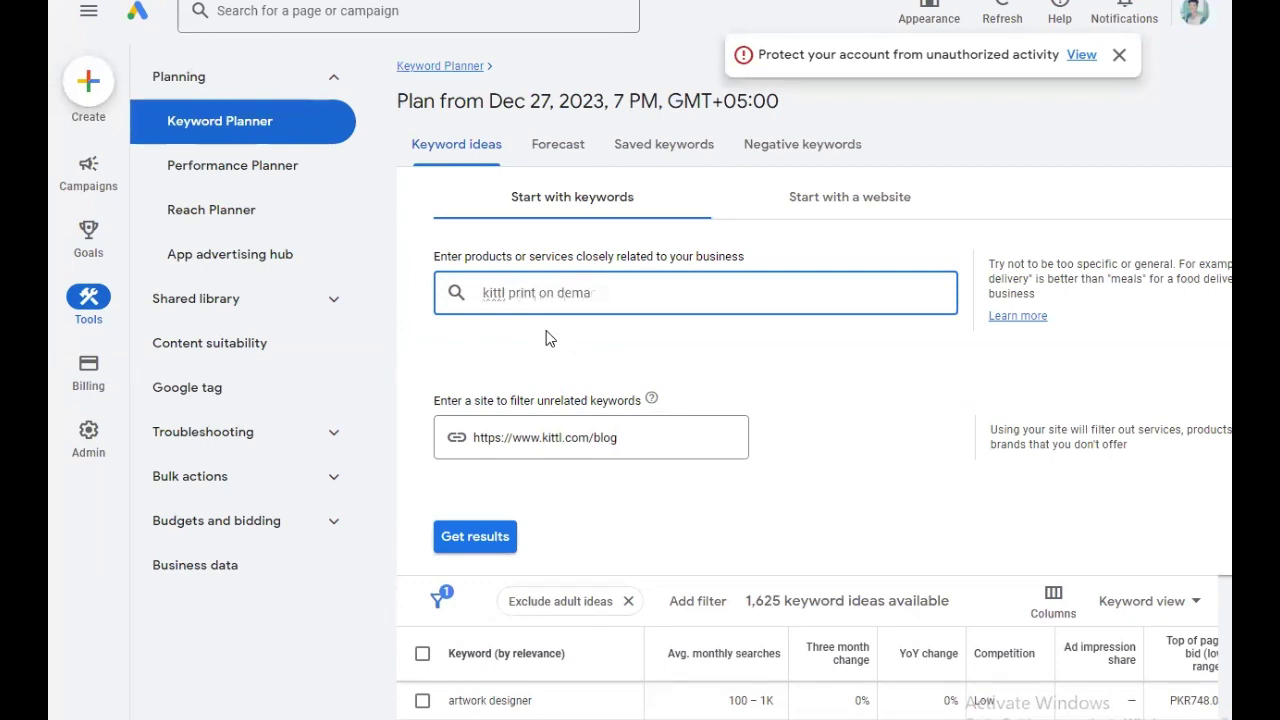
{"action": "type", "text": "nd"}
{"action": "key", "text": "Return"}
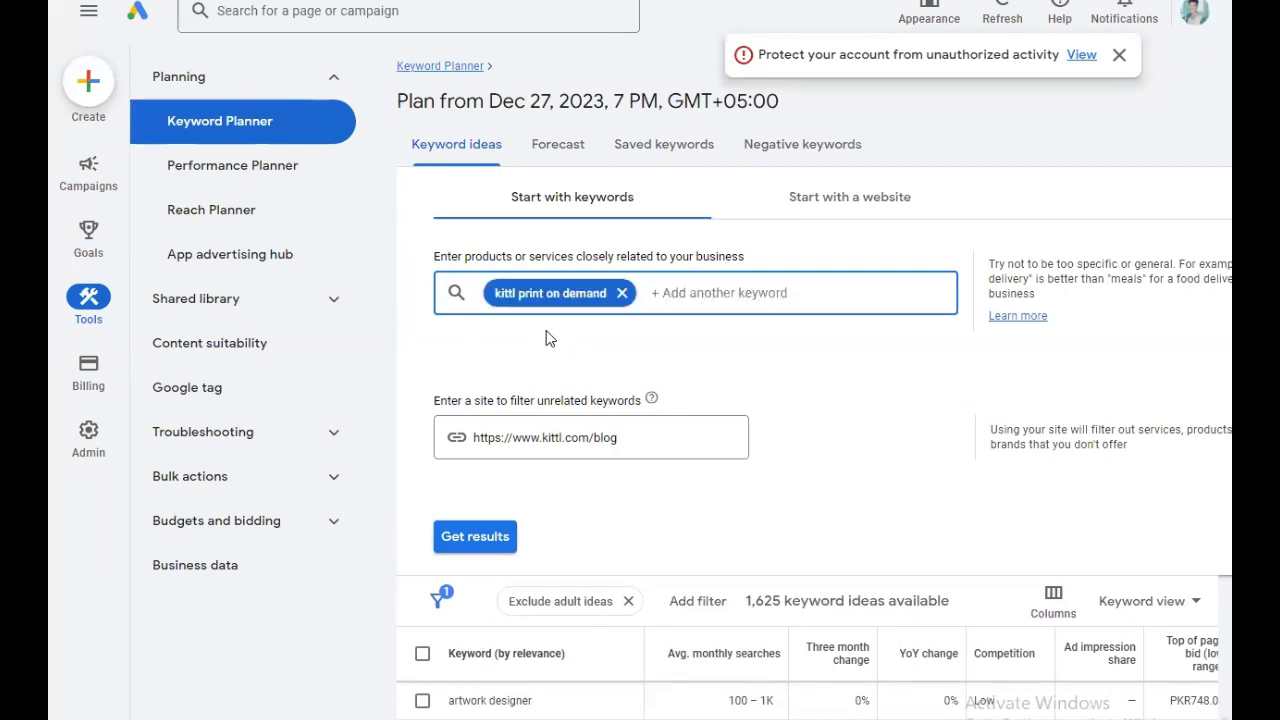
{"action": "left_click", "coordinate": [480, 535]}
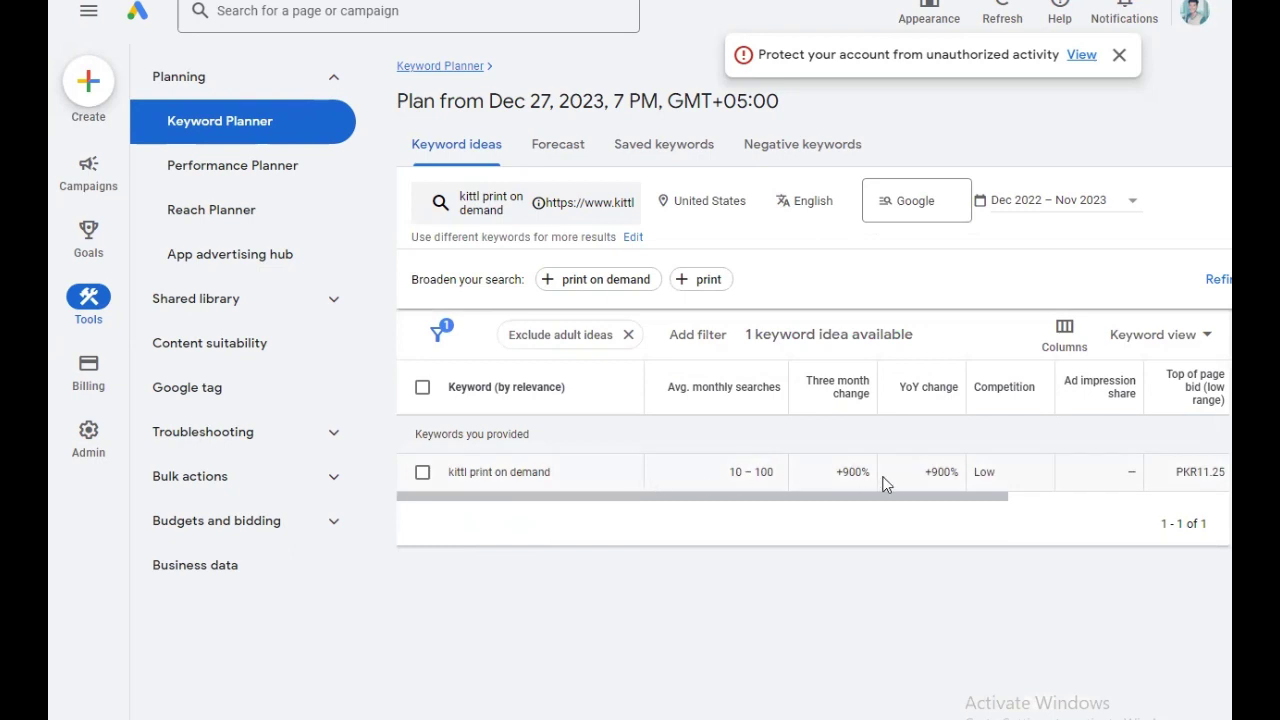
Review the average monthly searches, three-month change and YoY change for "kittl print on demand", highlighting the values
{"action": "left_click_drag", "start_coordinate": [726, 484], "coordinate": [780, 483]}
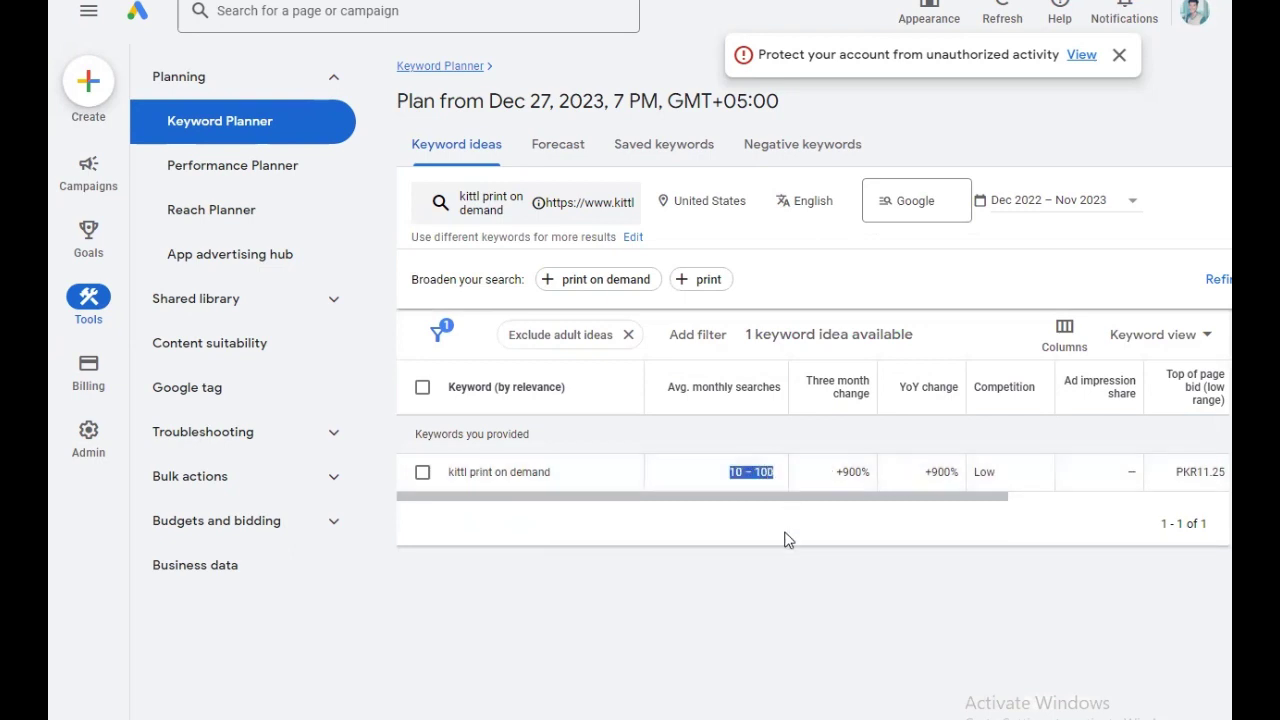
{"action": "left_click", "coordinate": [856, 468]}
{"action": "triple_click", "coordinate": [856, 468]}
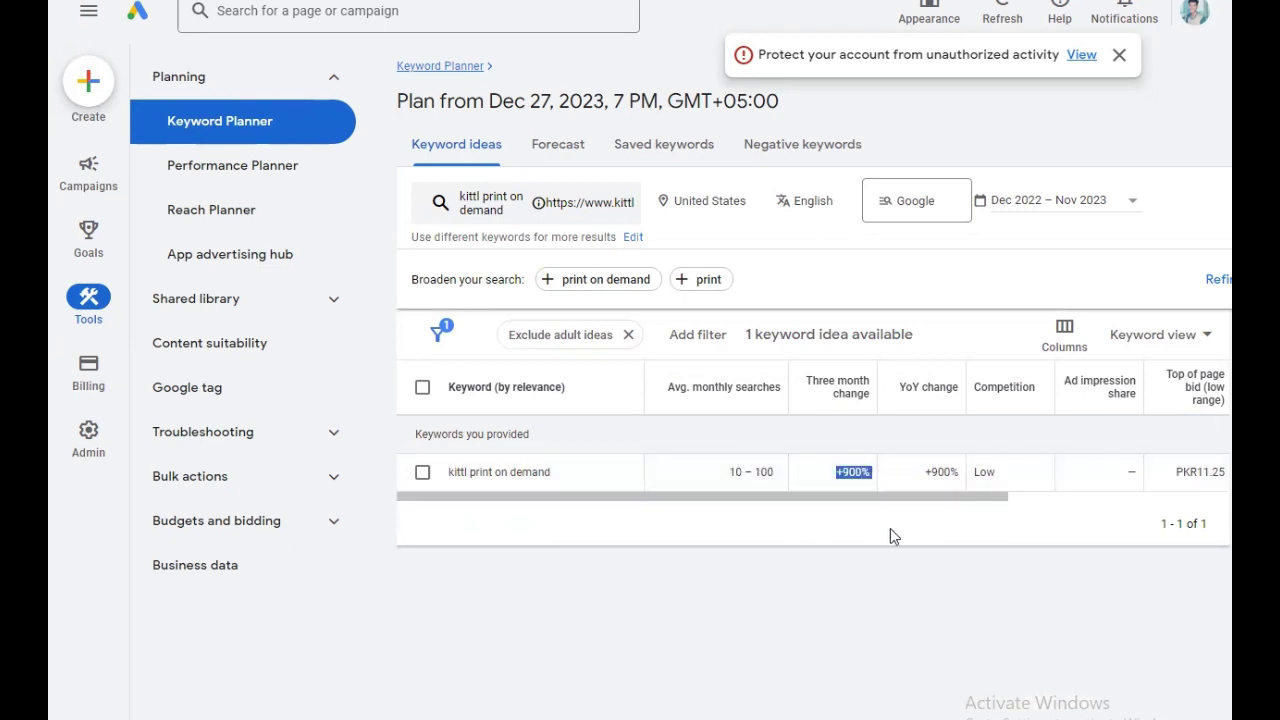
{"action": "left_click_drag", "start_coordinate": [957, 494], "coordinate": [879, 490]}
{"action": "left_click", "coordinate": [488, 202]}
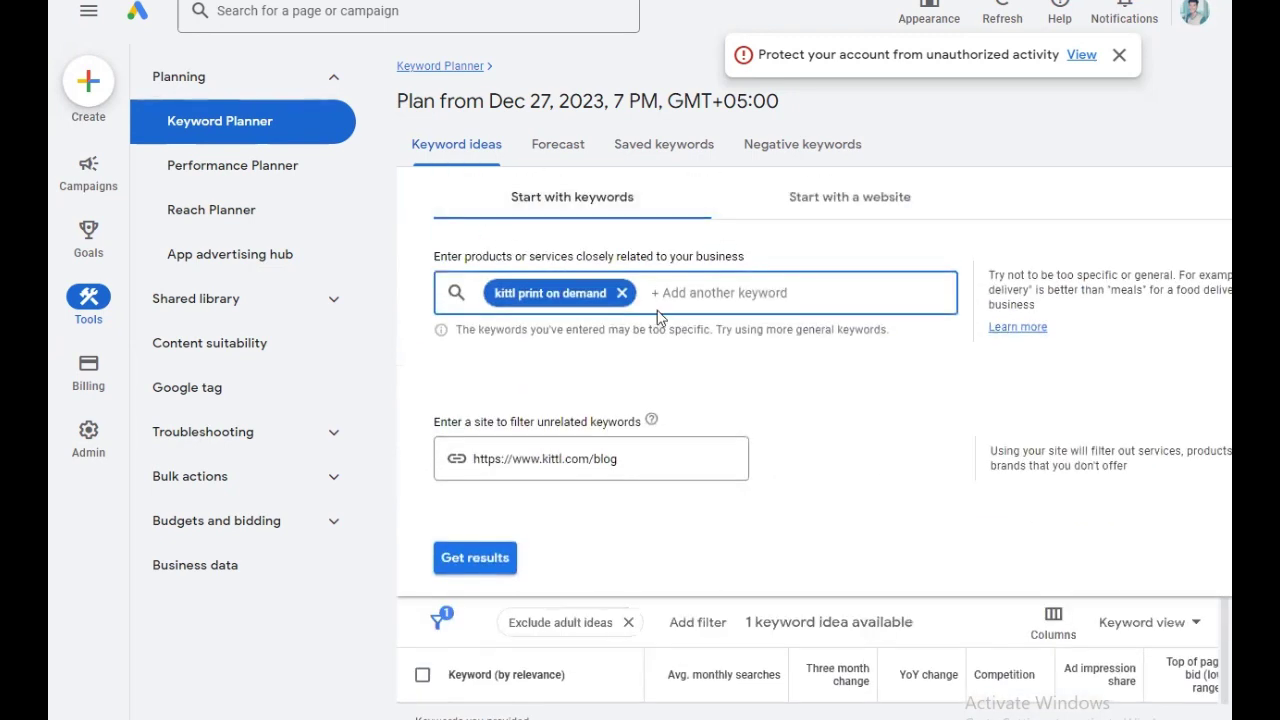
{"action": "left_click", "coordinate": [815, 200]}
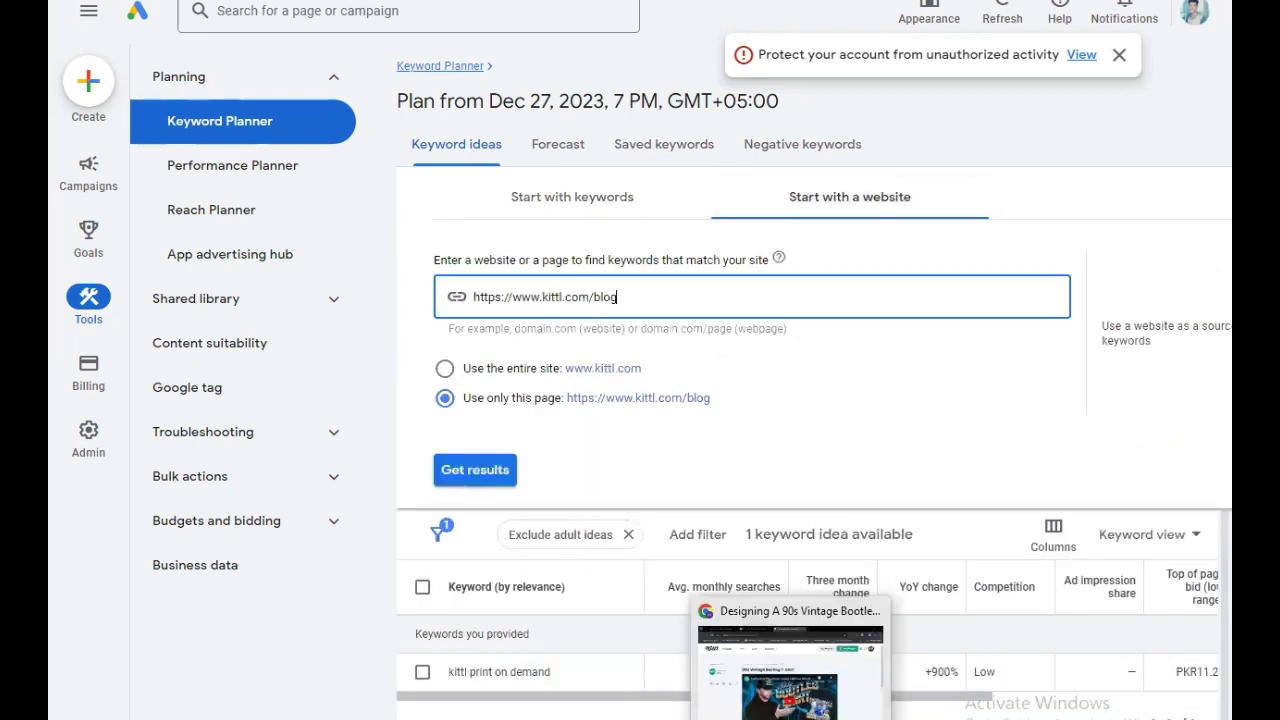
{"action": "left_click", "coordinate": [790, 670]}
{"action": "key", "text": "alt+Left"}
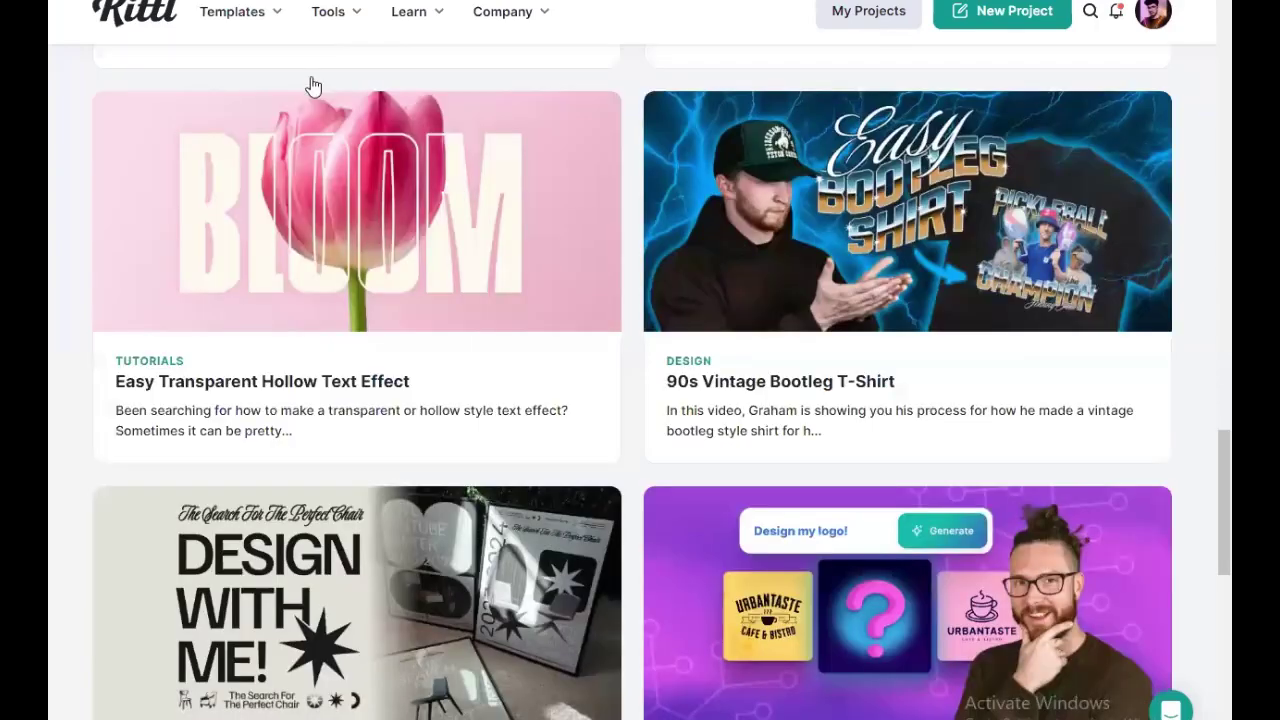
{"action": "scroll", "coordinate": [640, 400], "scroll_direction": "up", "scroll_amount": 4}
{"action": "key", "text": "alt+Tab"}
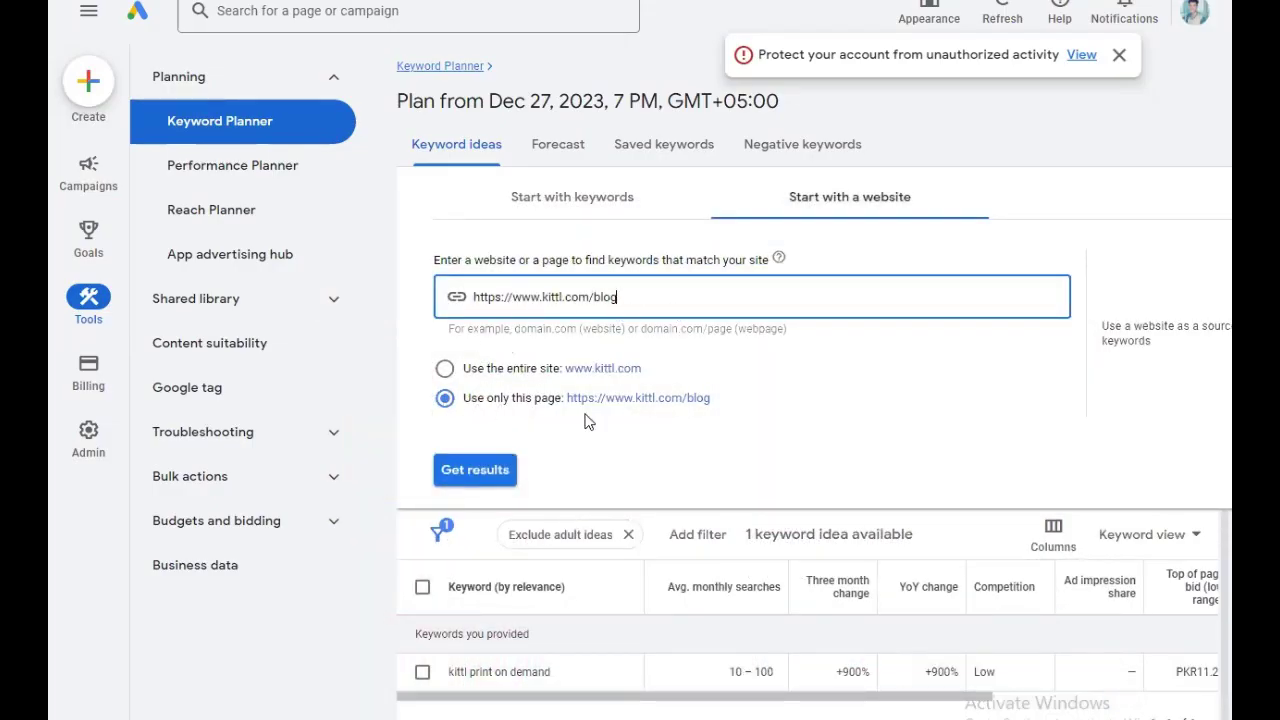
{"action": "left_click", "coordinate": [485, 470]}
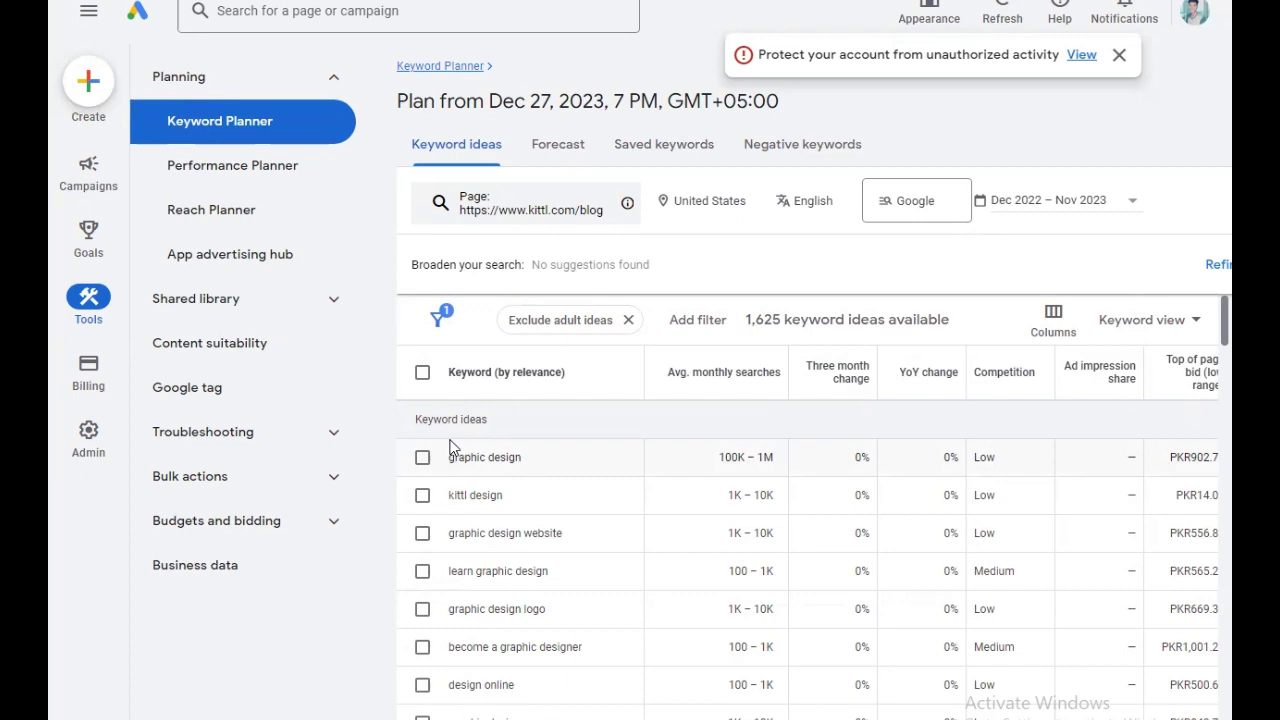
Examine the "graphic design" keyword's average monthly searches and its low and high top-of-page bids
{"action": "left_click_drag", "start_coordinate": [449, 457], "coordinate": [535, 457]}
{"action": "left_click_drag", "start_coordinate": [758, 458], "coordinate": [775, 458]}
{"action": "scroll", "coordinate": [795, 560], "scroll_direction": "down", "scroll_amount": 2}
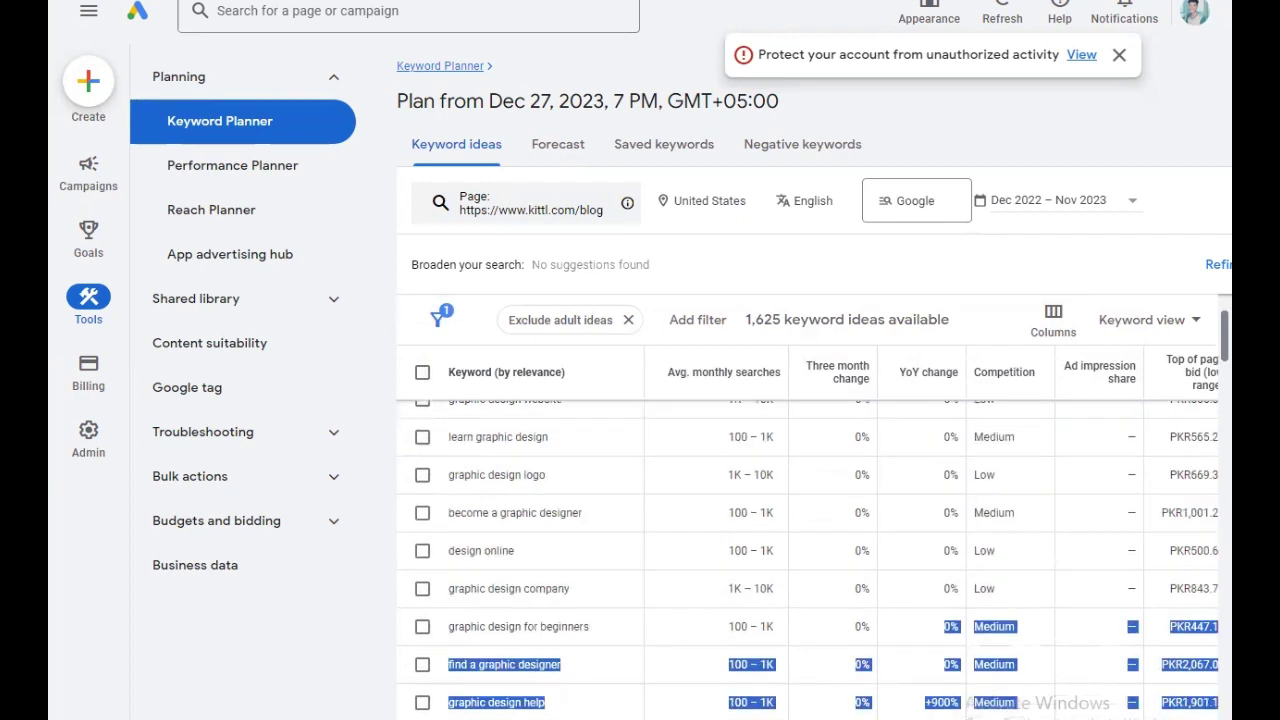
{"action": "left_click", "coordinate": [795, 708]}
{"action": "scroll", "coordinate": [795, 560], "scroll_direction": "right", "scroll_amount": 3}
{"action": "scroll", "coordinate": [997, 613], "scroll_direction": "up", "scroll_amount": 3}
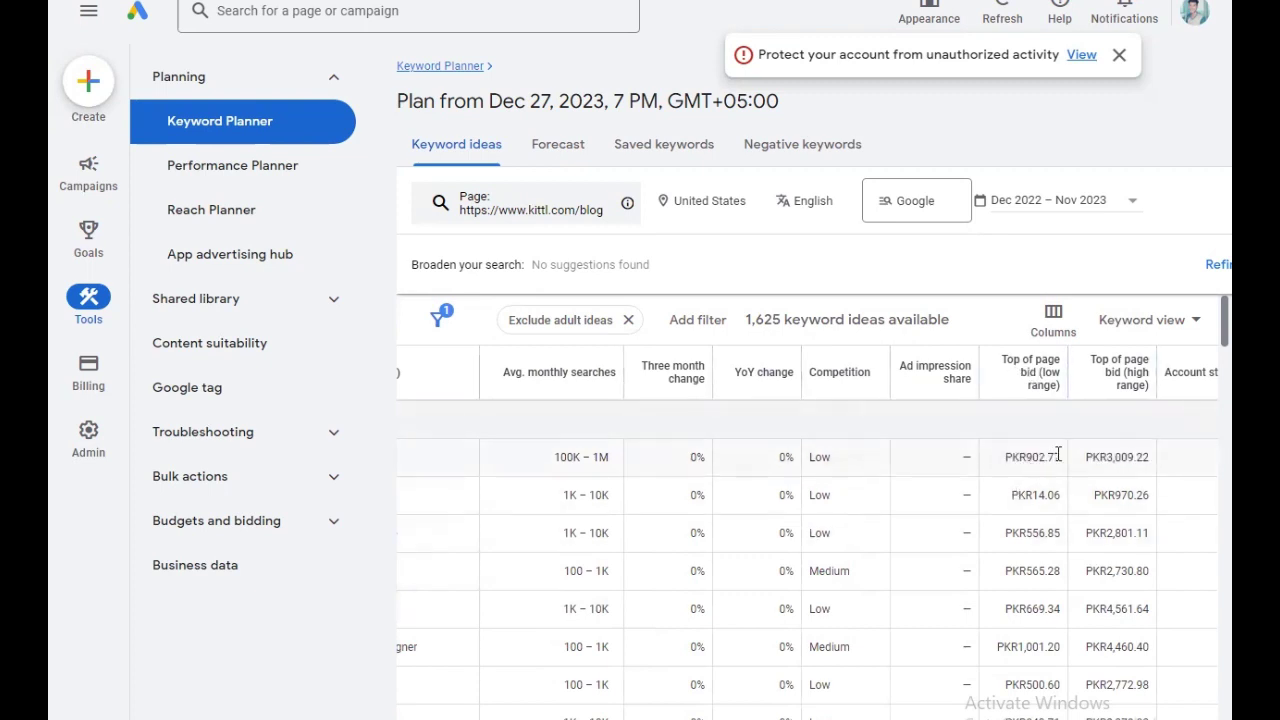
{"action": "mouse_move", "coordinate": [1110, 375]}
{"action": "scroll", "coordinate": [808, 533], "scroll_direction": "left", "scroll_amount": 5}
Search Google for "graphic design", look through the results, and open the 99Designs article "The 8 Types of Graphic Design You Need To Know"
{"action": "left_click_drag", "start_coordinate": [447, 457], "coordinate": [523, 457]}
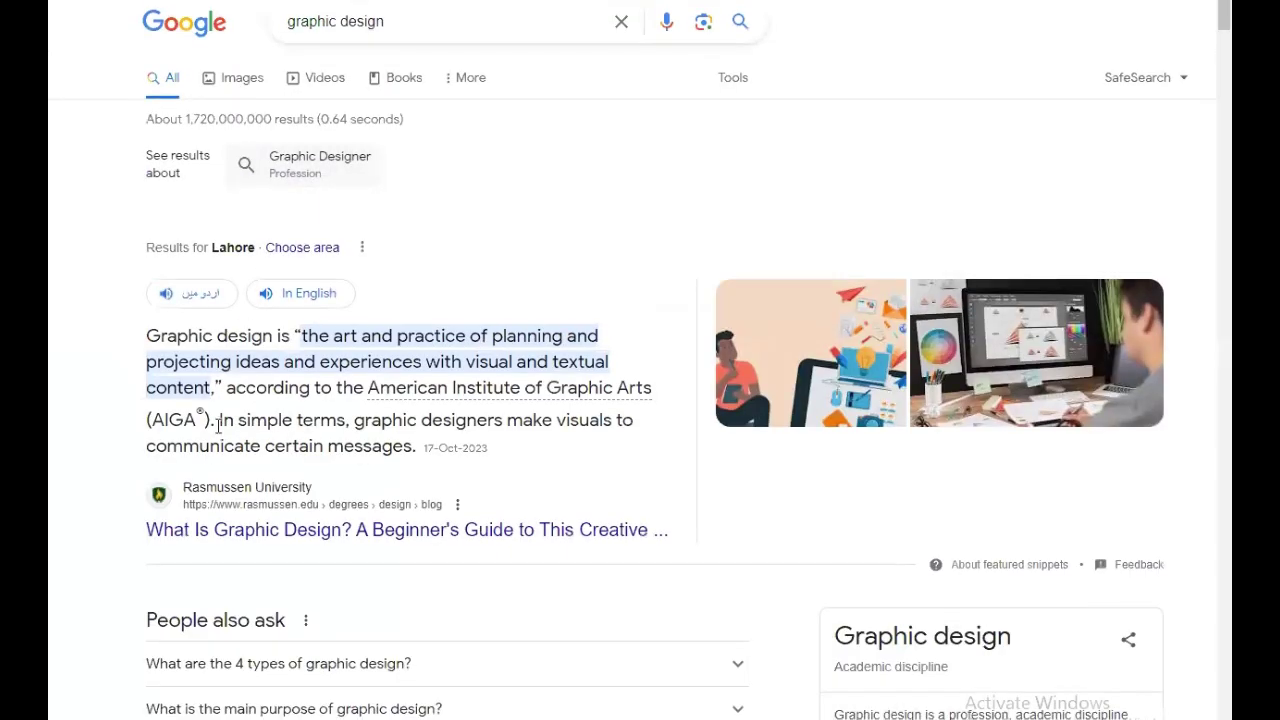
{"action": "scroll", "coordinate": [135, 360], "scroll_direction": "down", "scroll_amount": 5}
{"action": "scroll", "coordinate": [184, 531], "scroll_direction": "down", "scroll_amount": 3}
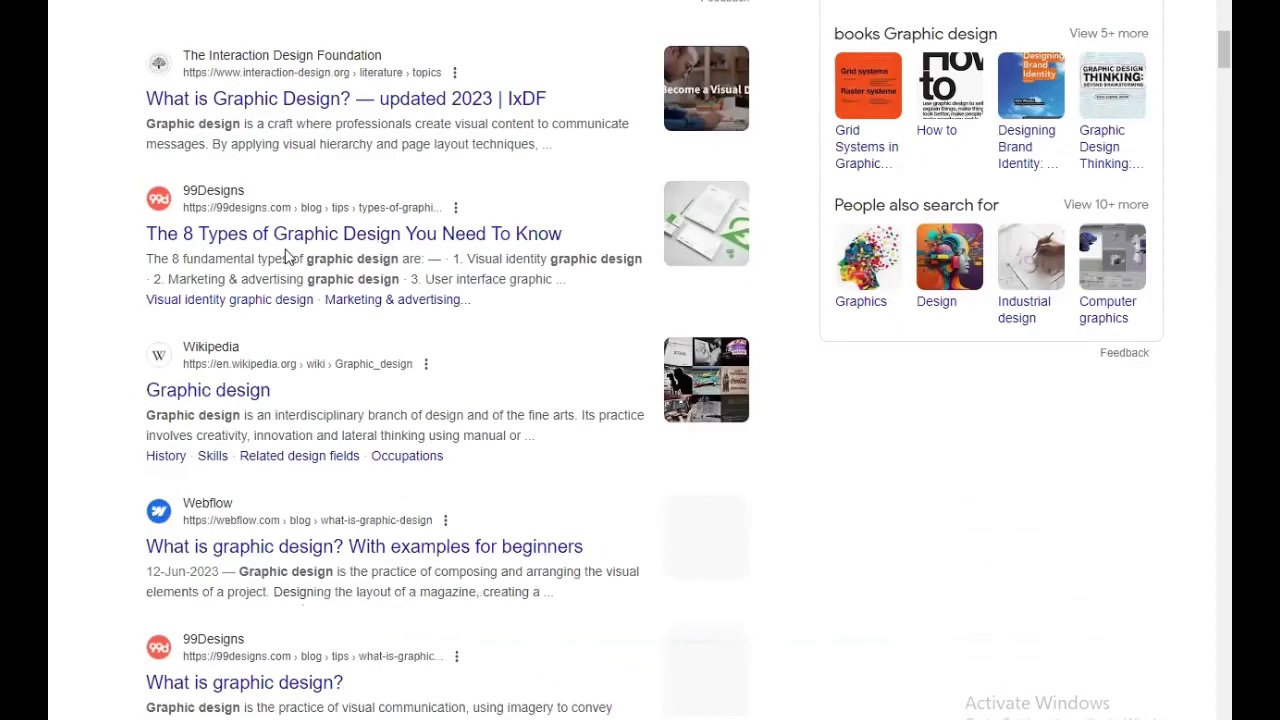
{"action": "right_click", "coordinate": [284, 238]}
{"action": "left_click", "coordinate": [320, 274]}
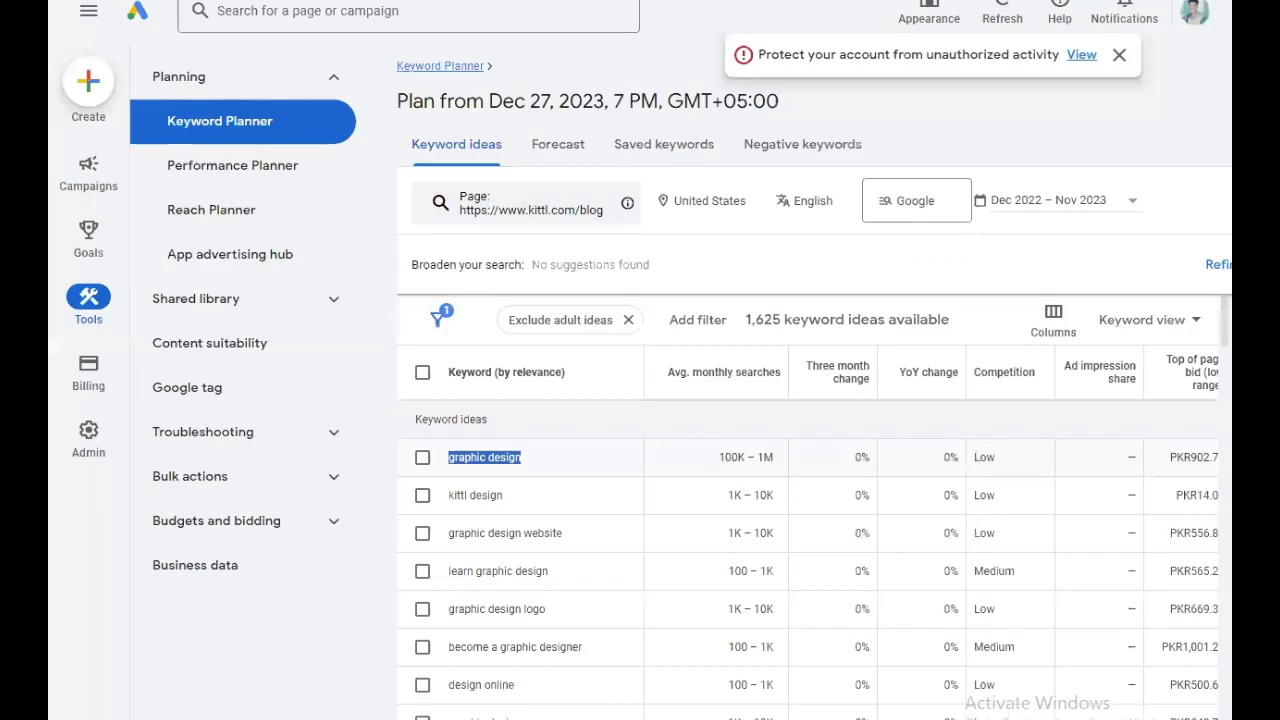
Back in Keyword Planner, look down the keyword ideas to "graphic design help" and highlight its name, YoY change and competition
{"action": "left_click", "coordinate": [373, 613]}
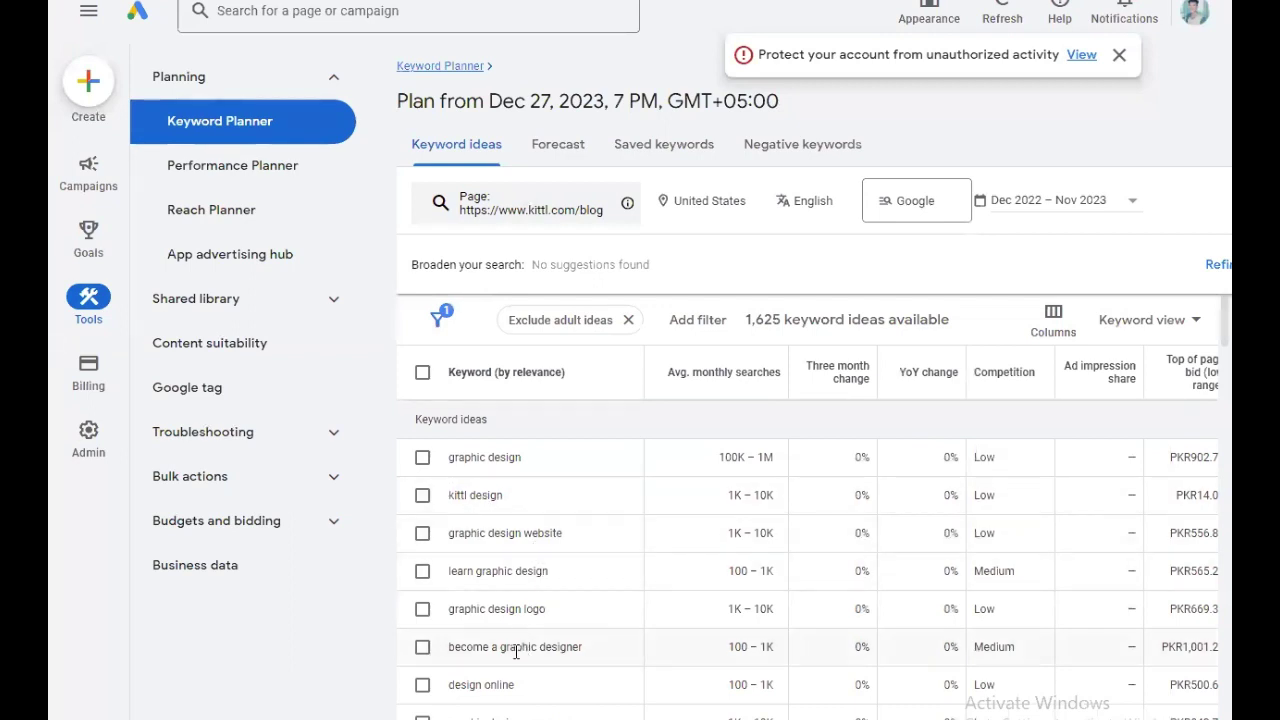
{"action": "scroll", "coordinate": [620, 617], "scroll_direction": "down", "scroll_amount": 3}
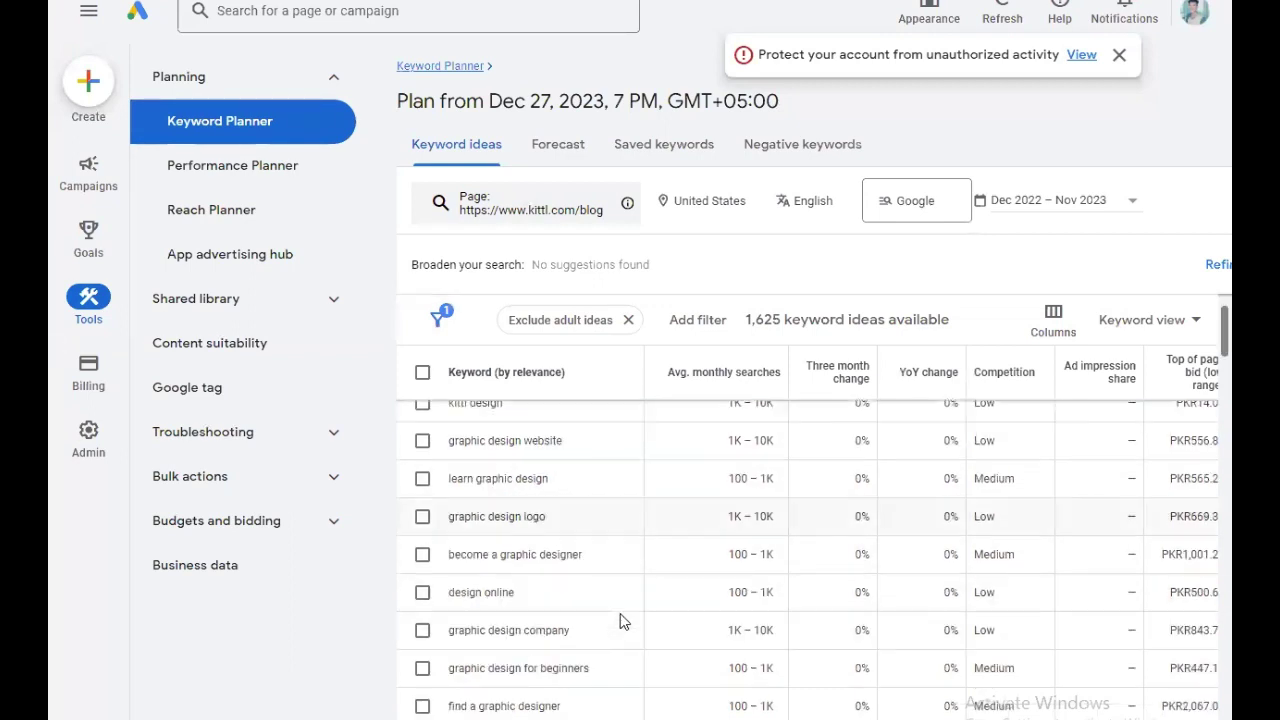
{"action": "scroll", "coordinate": [620, 620], "scroll_direction": "down", "scroll_amount": 2}
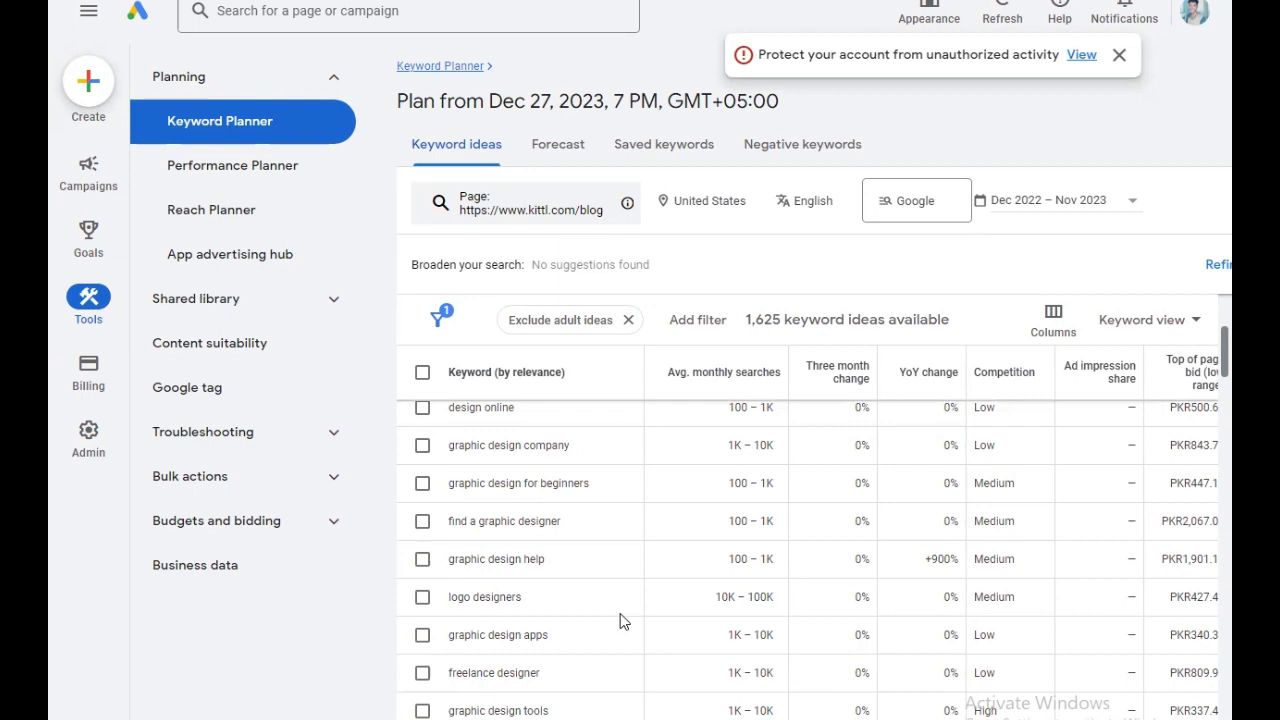
{"action": "left_click_drag", "start_coordinate": [449, 559], "coordinate": [1020, 558]}
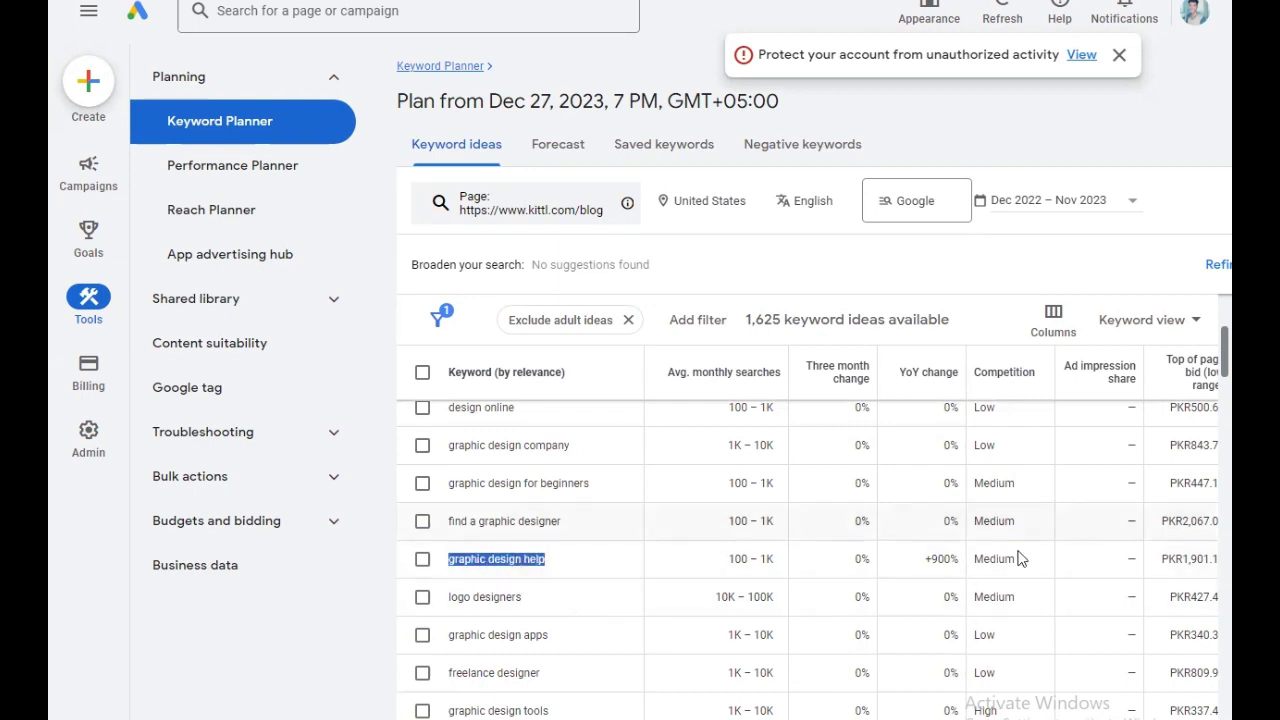
{"action": "left_click_drag", "start_coordinate": [926, 559], "coordinate": [960, 562]}
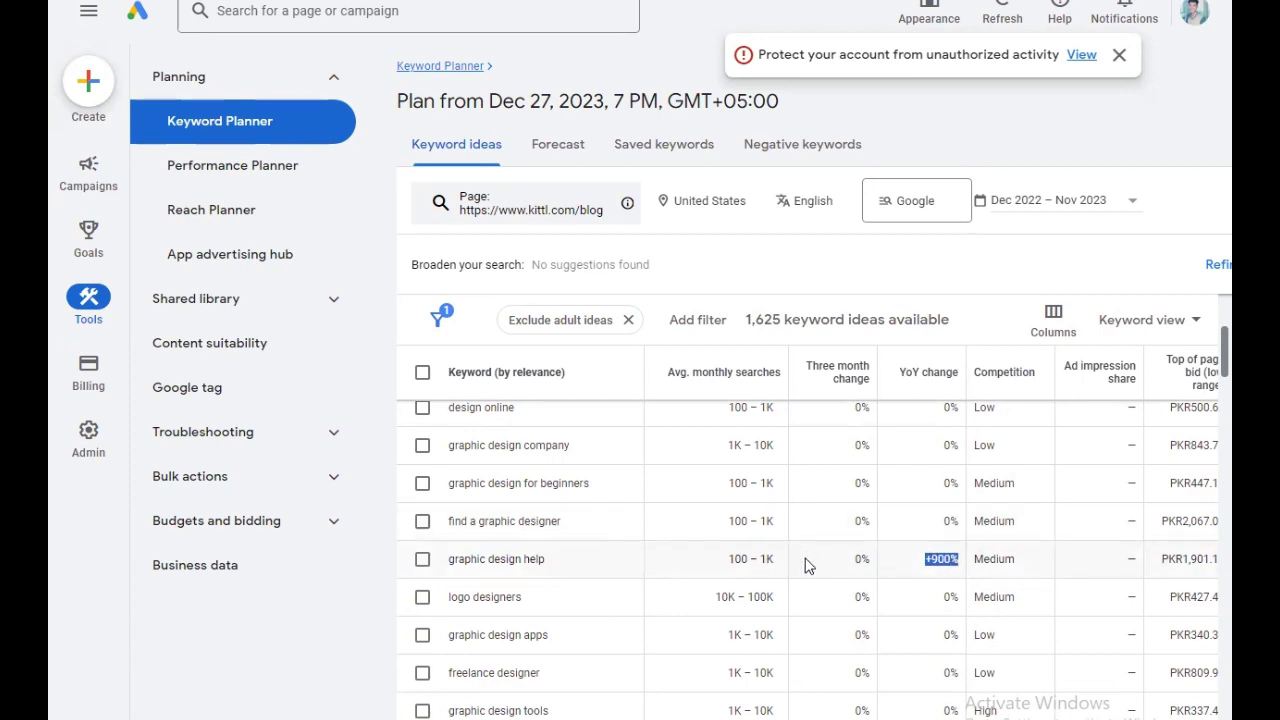
{"action": "left_click", "coordinate": [348, 636]}
{"action": "double_click", "coordinate": [984, 557]}
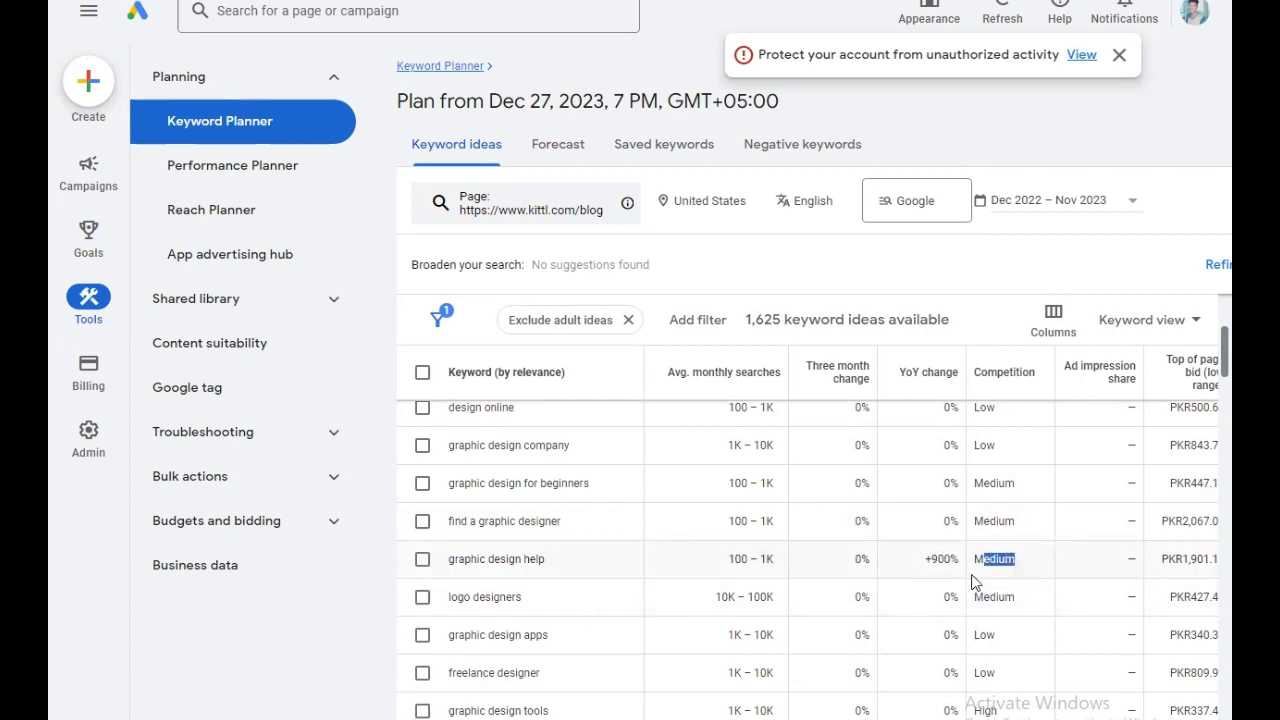
{"action": "left_click", "coordinate": [279, 631]}
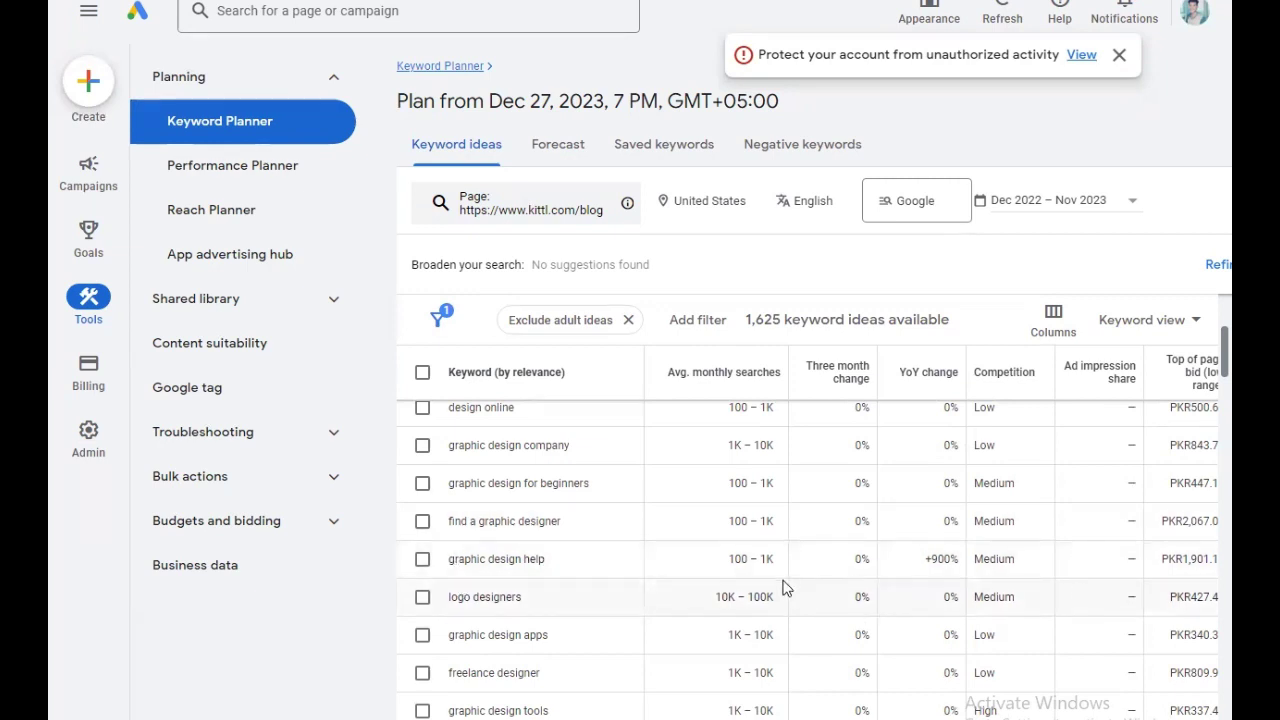
Look for AI-related keyword ideas, highlighting "ai graphic design", "ai for graphic design" and "ai graphic designer"
{"action": "scroll", "coordinate": [674, 566], "scroll_direction": "down", "scroll_amount": 1}
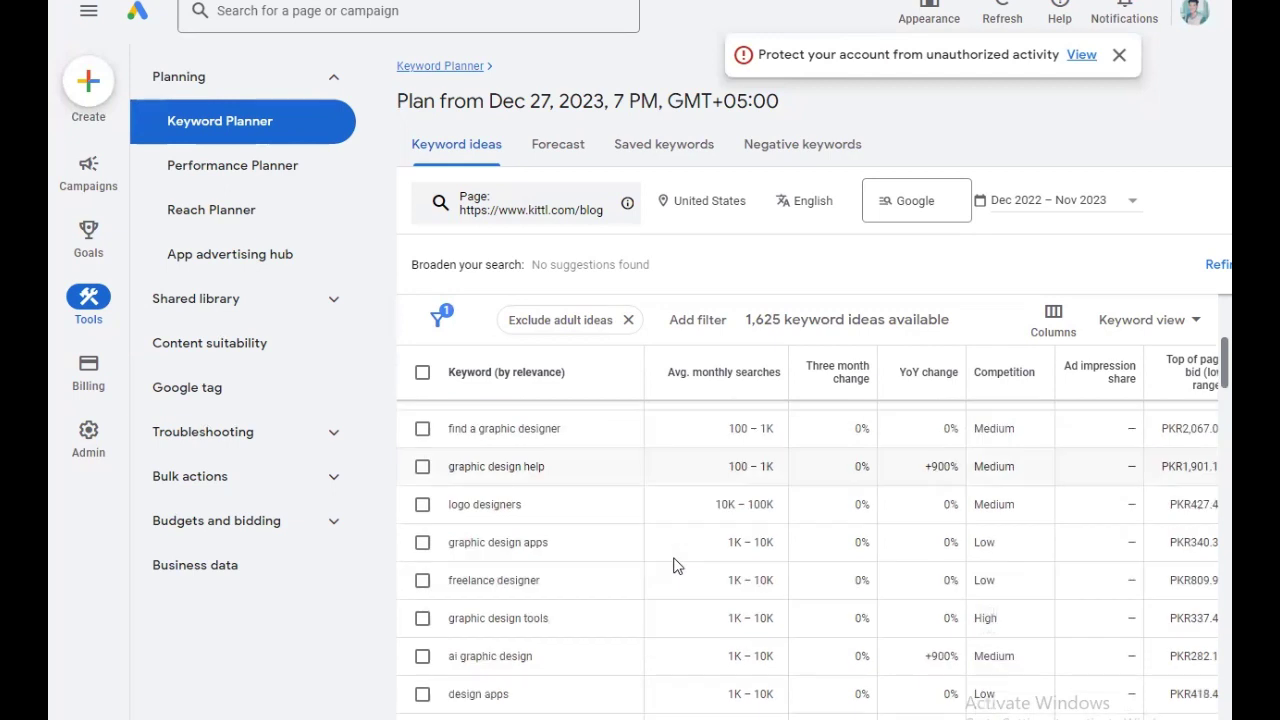
{"action": "scroll", "coordinate": [674, 566], "scroll_direction": "down", "scroll_amount": 1}
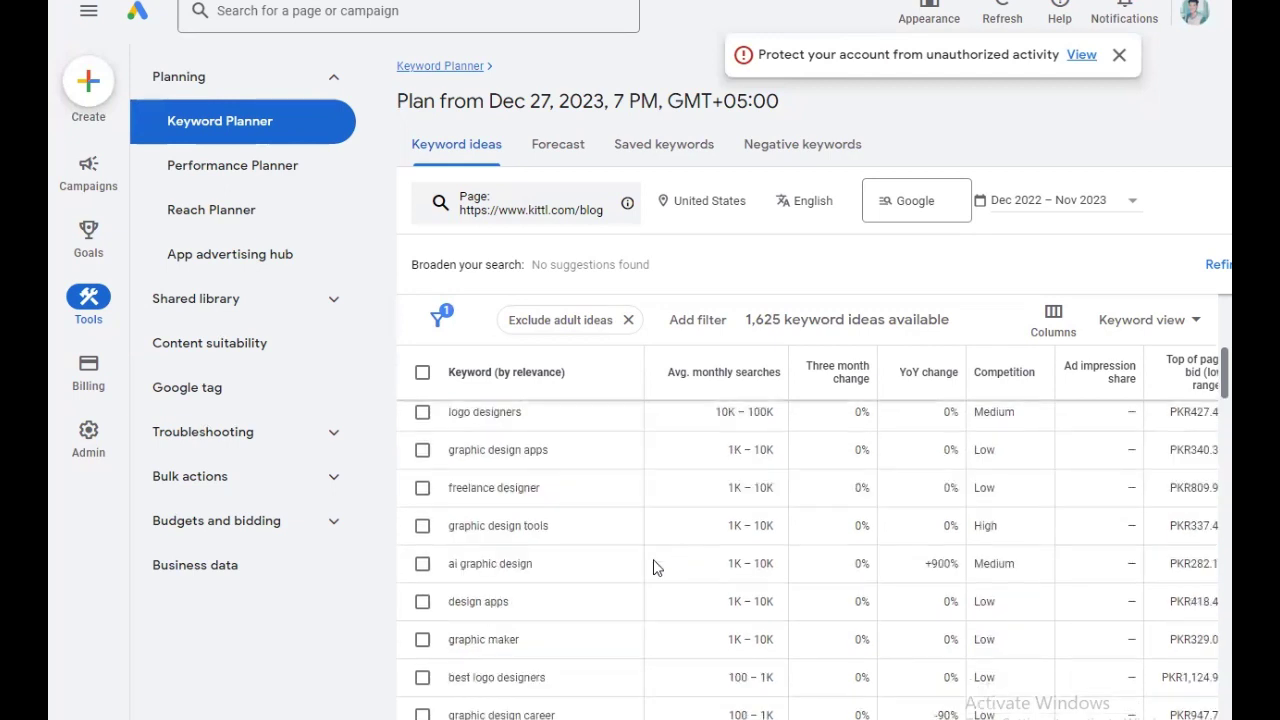
{"action": "left_click_drag", "start_coordinate": [446, 567], "coordinate": [534, 574]}
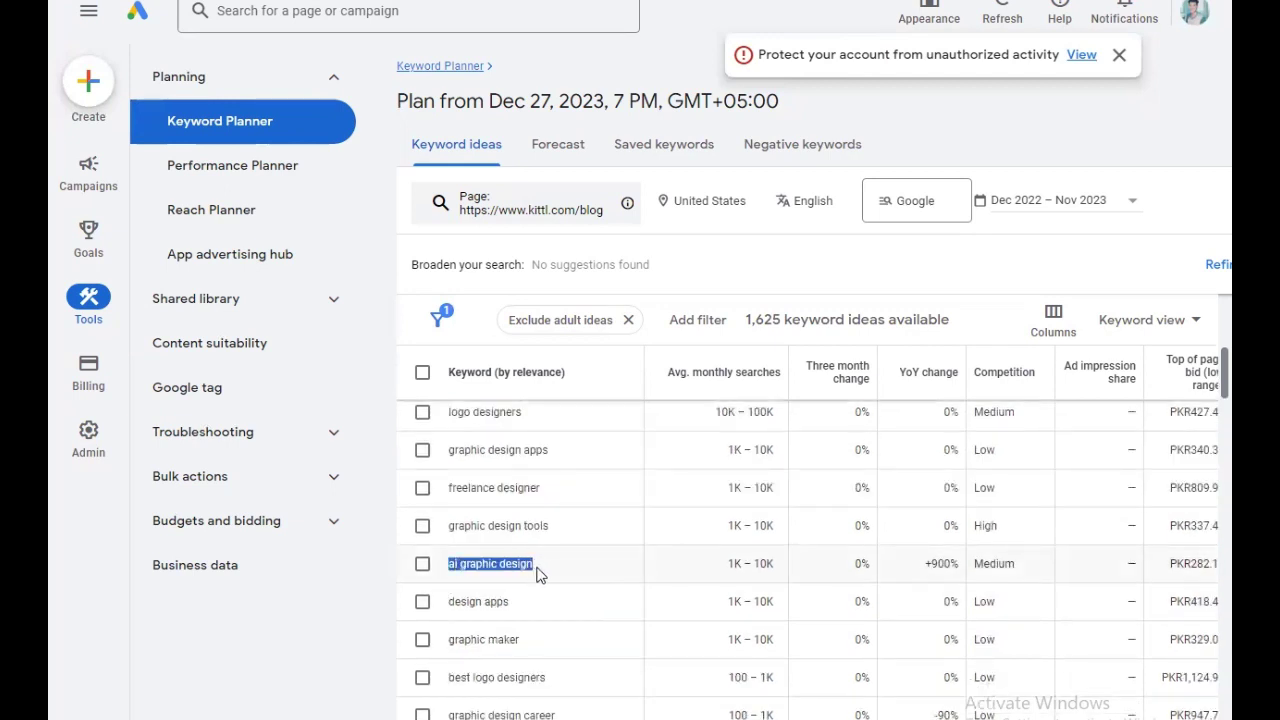
{"action": "scroll", "coordinate": [586, 603], "scroll_direction": "down", "scroll_amount": 2}
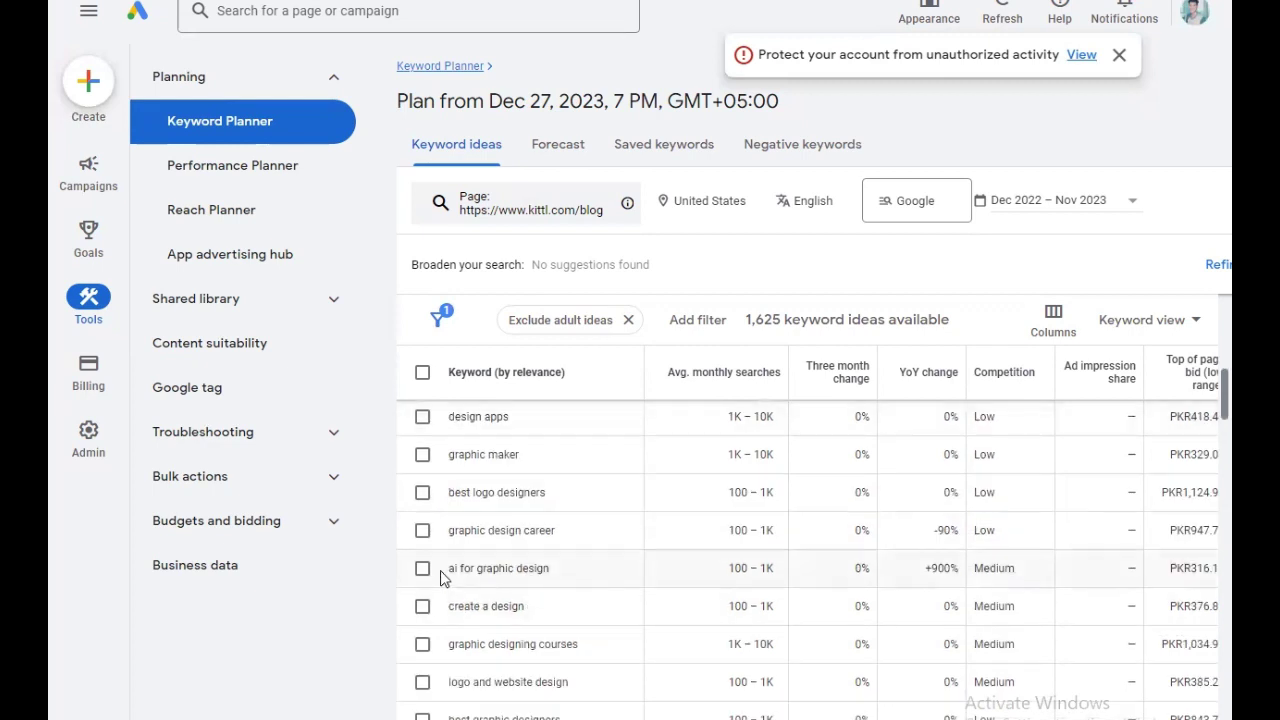
{"action": "left_click_drag", "start_coordinate": [440, 570], "coordinate": [571, 574]}
{"action": "scroll", "coordinate": [645, 580], "scroll_direction": "down", "scroll_amount": 2}
{"action": "scroll", "coordinate": [645, 580], "scroll_direction": "down", "scroll_amount": 5}
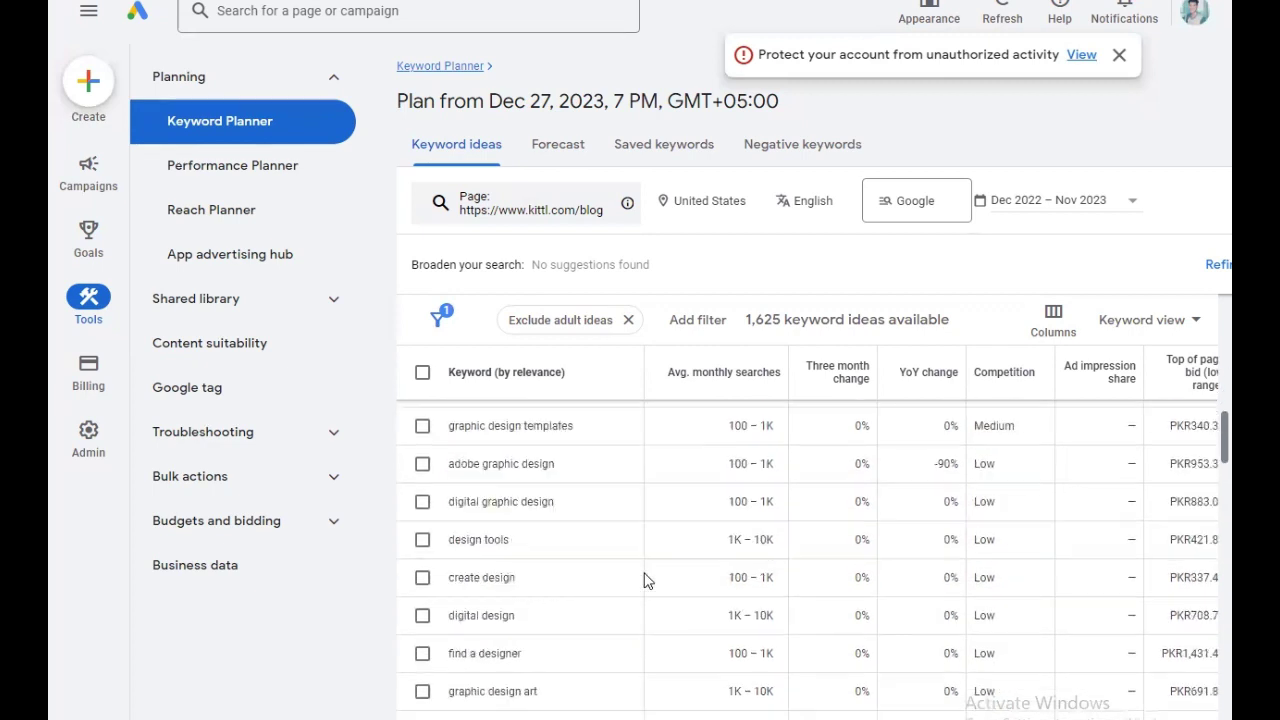
{"action": "left_click_drag", "start_coordinate": [449, 494], "coordinate": [575, 504]}
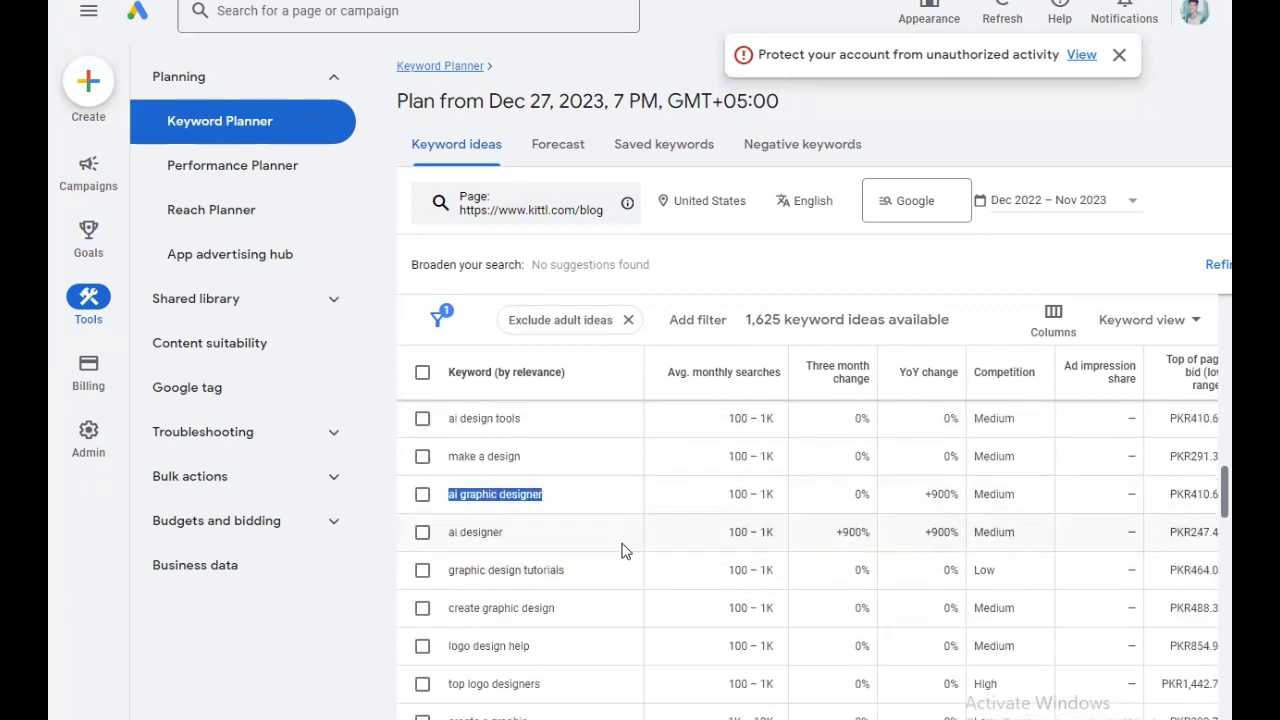
Highlight the keyword idea "ai tools for graphic design" and look through the ideas further down the list
{"action": "scroll", "coordinate": [621, 551], "scroll_direction": "down", "scroll_amount": 8}
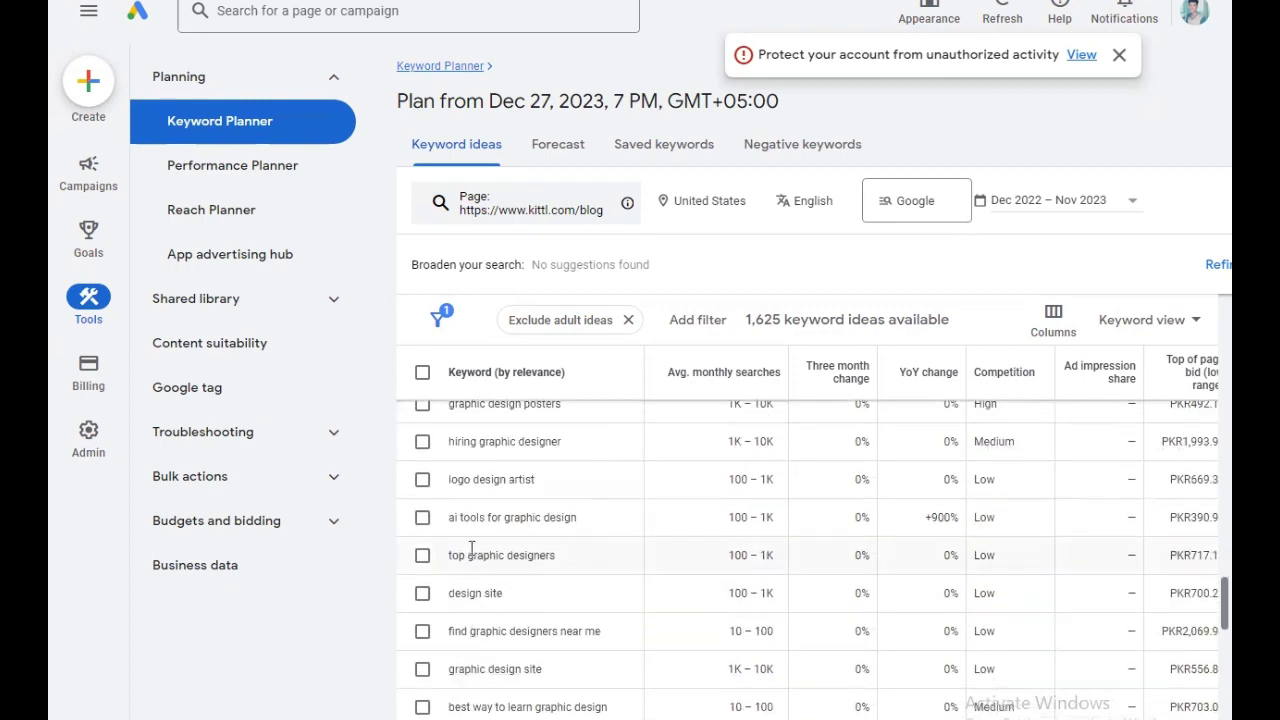
{"action": "left_click_drag", "start_coordinate": [449, 518], "coordinate": [603, 512]}
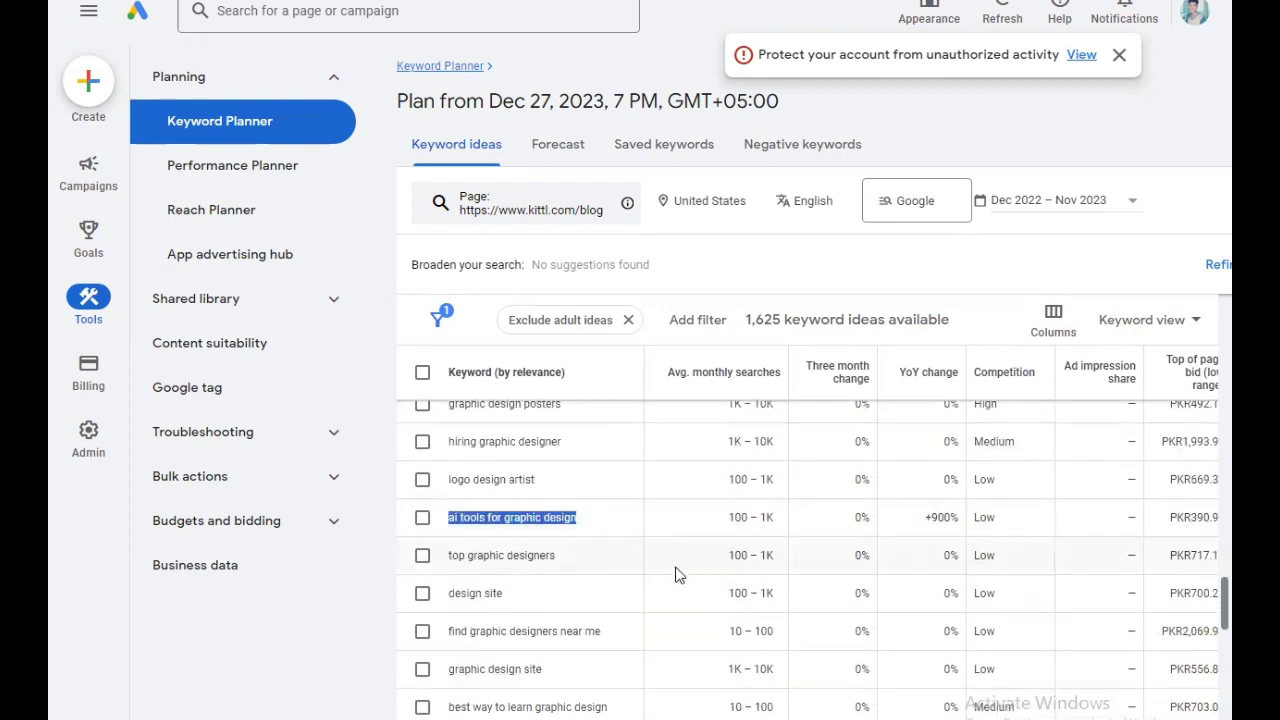
{"action": "scroll", "coordinate": [676, 575], "scroll_direction": "down", "scroll_amount": 4}
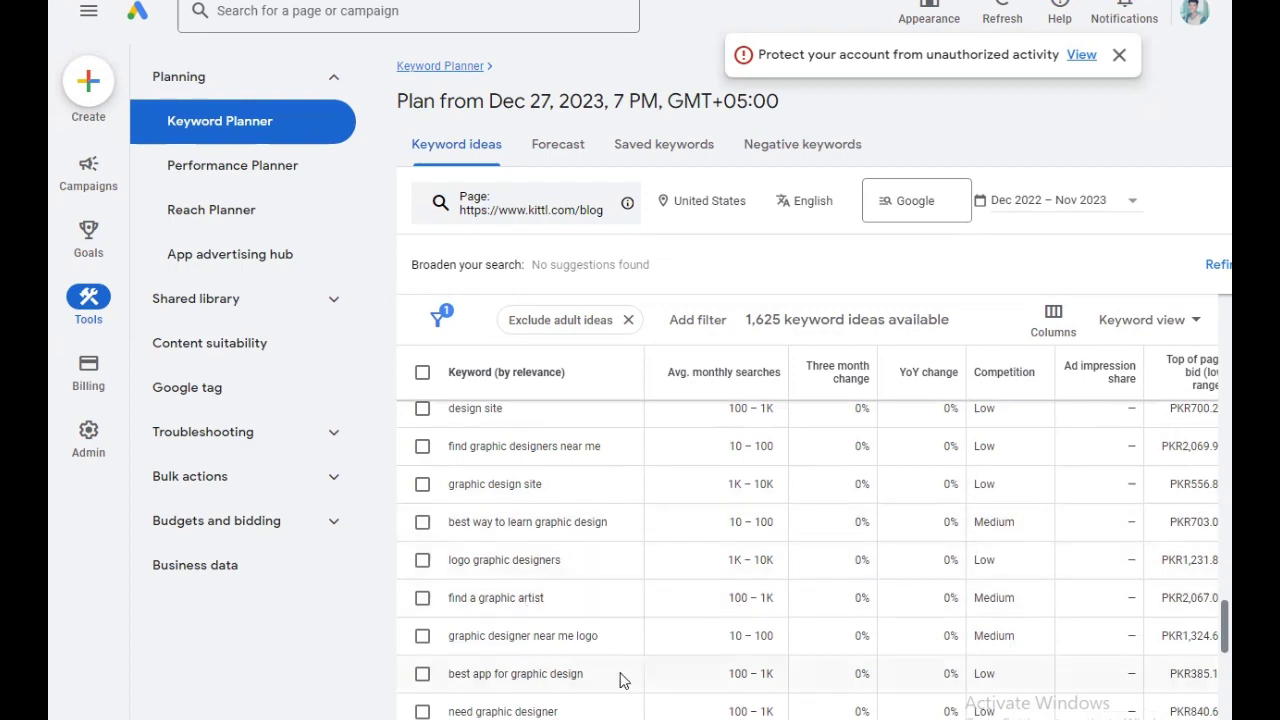
{"action": "scroll", "coordinate": [614, 562], "scroll_direction": "down", "scroll_amount": 2}
{"action": "scroll", "coordinate": [614, 561], "scroll_direction": "down", "scroll_amount": 2}
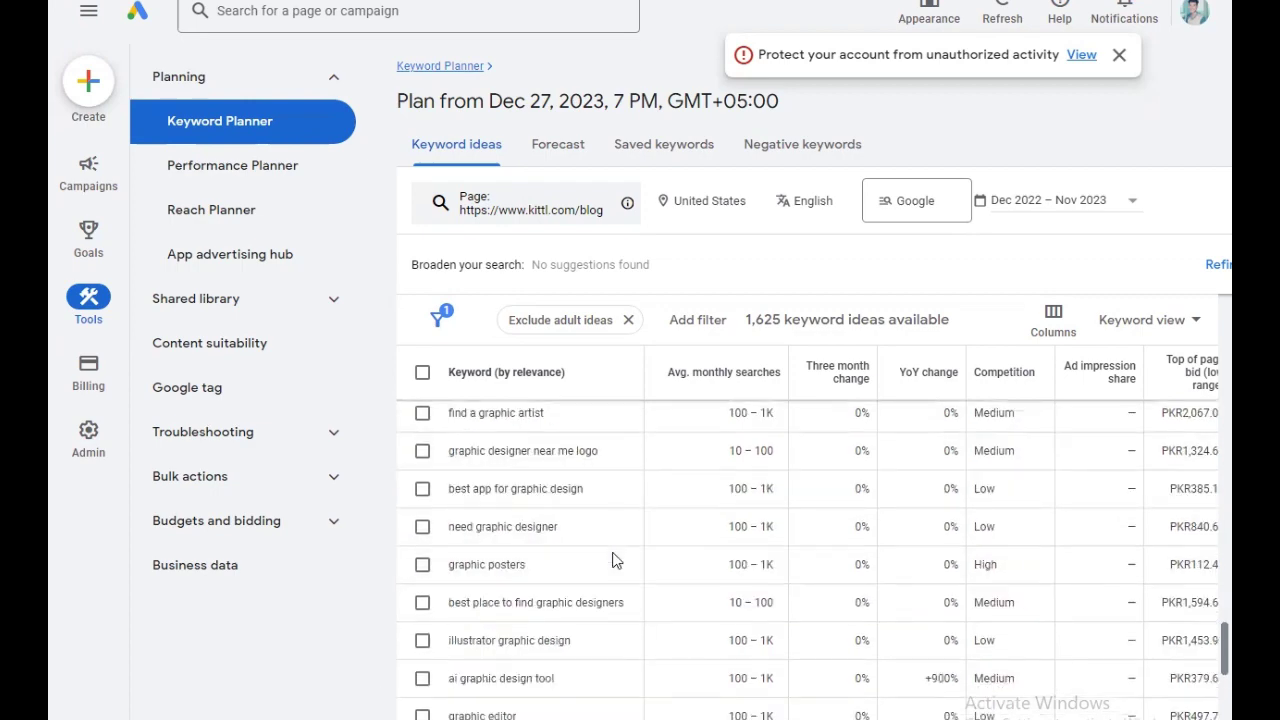
{"action": "scroll", "coordinate": [614, 561], "scroll_direction": "down", "scroll_amount": 6}
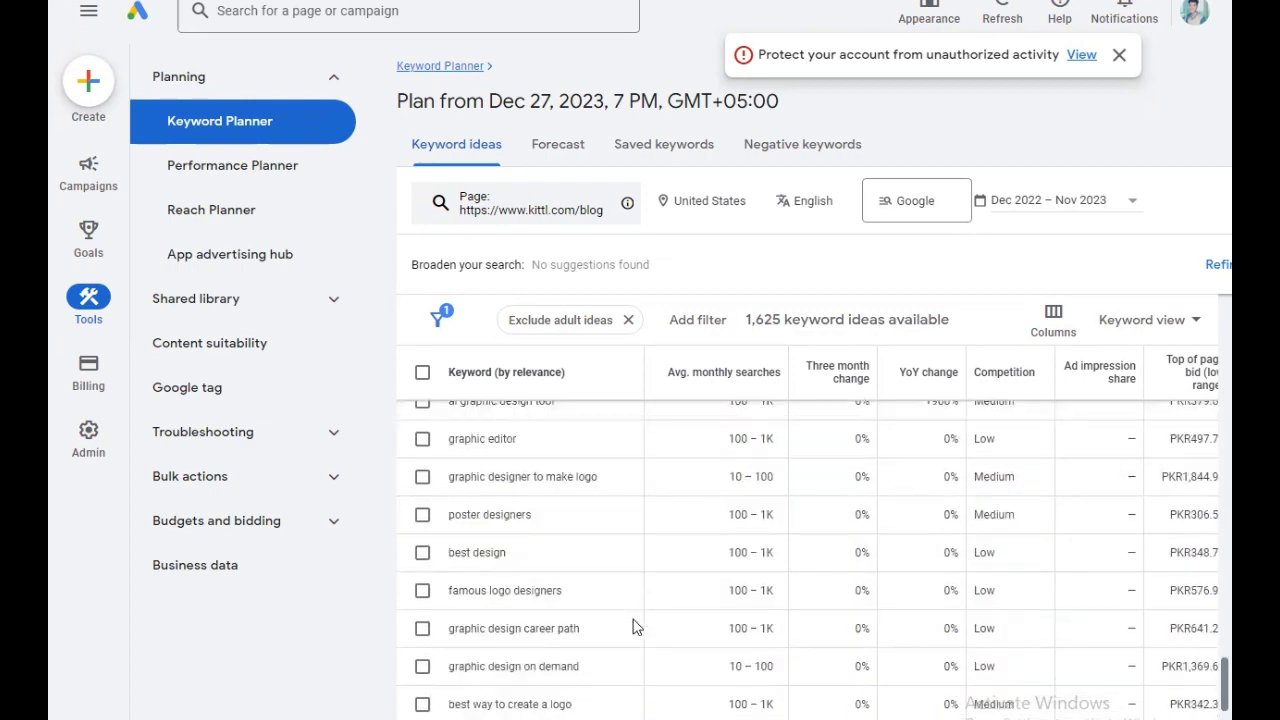
Examine the keyword ideas toward the end of the list, including the AI-related ones, for YoY change and competition
{"action": "scroll", "coordinate": [632, 627], "scroll_direction": "down", "scroll_amount": 8}
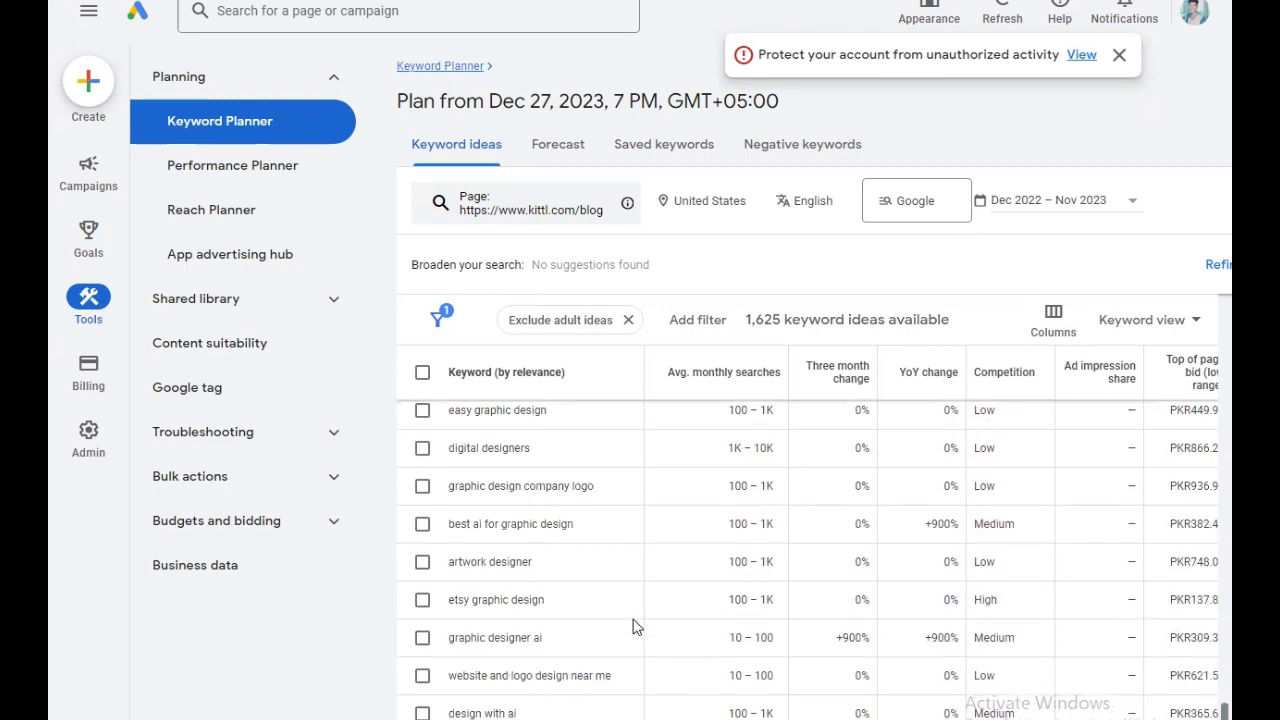
{"action": "scroll", "coordinate": [632, 627], "scroll_direction": "down", "scroll_amount": 2}
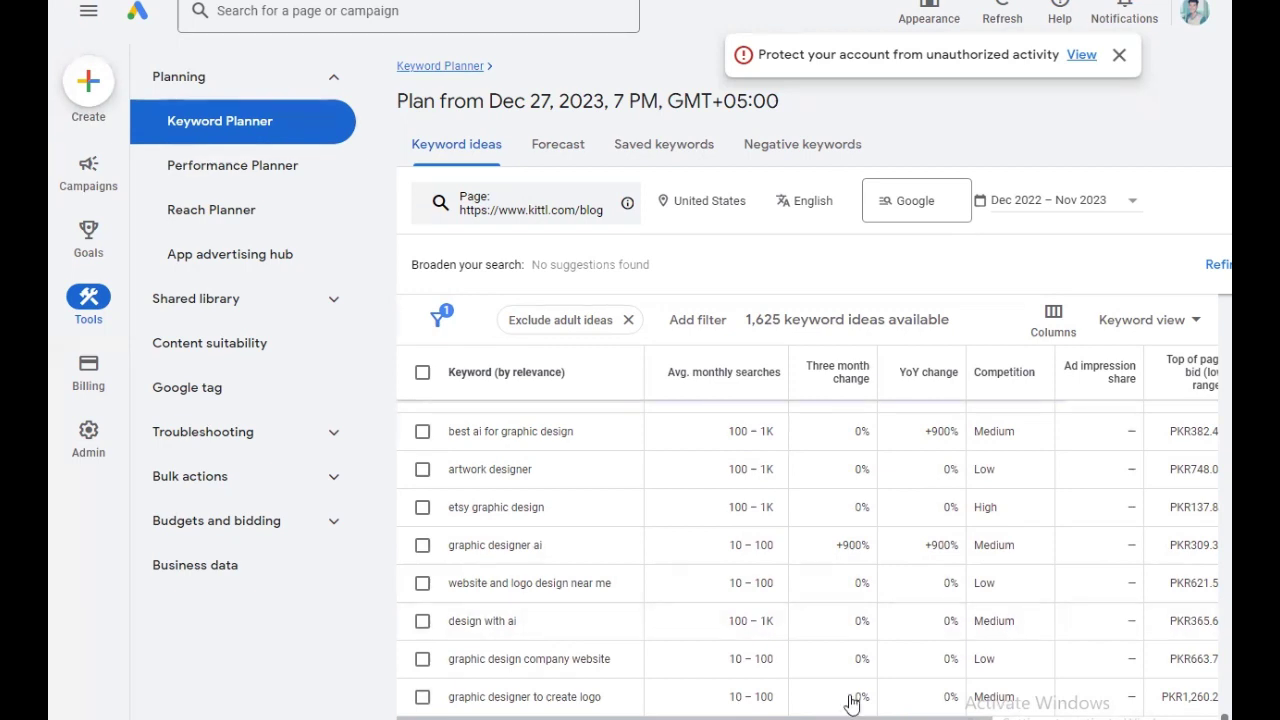
{"action": "scroll", "coordinate": [851, 700], "scroll_direction": "down", "scroll_amount": 8}
{"action": "scroll", "coordinate": [538, 614], "scroll_direction": "up", "scroll_amount": 8}
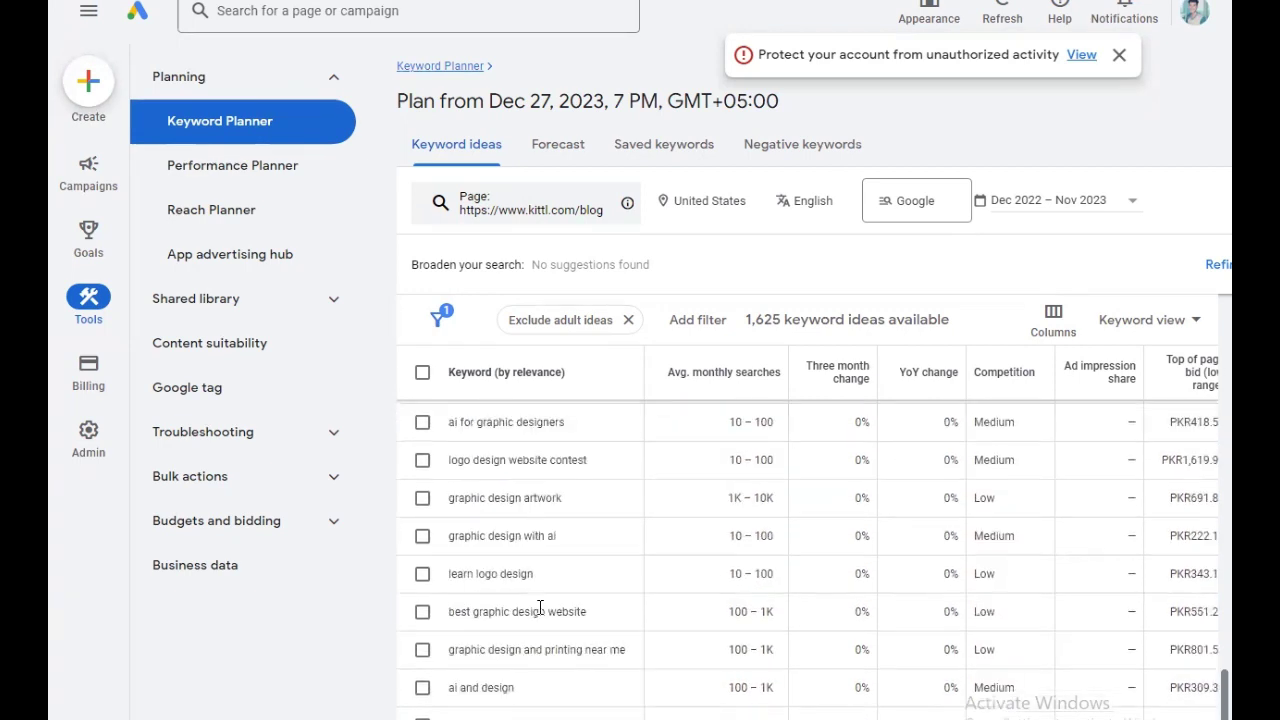
{"action": "scroll", "coordinate": [538, 614], "scroll_direction": "down", "scroll_amount": 8}
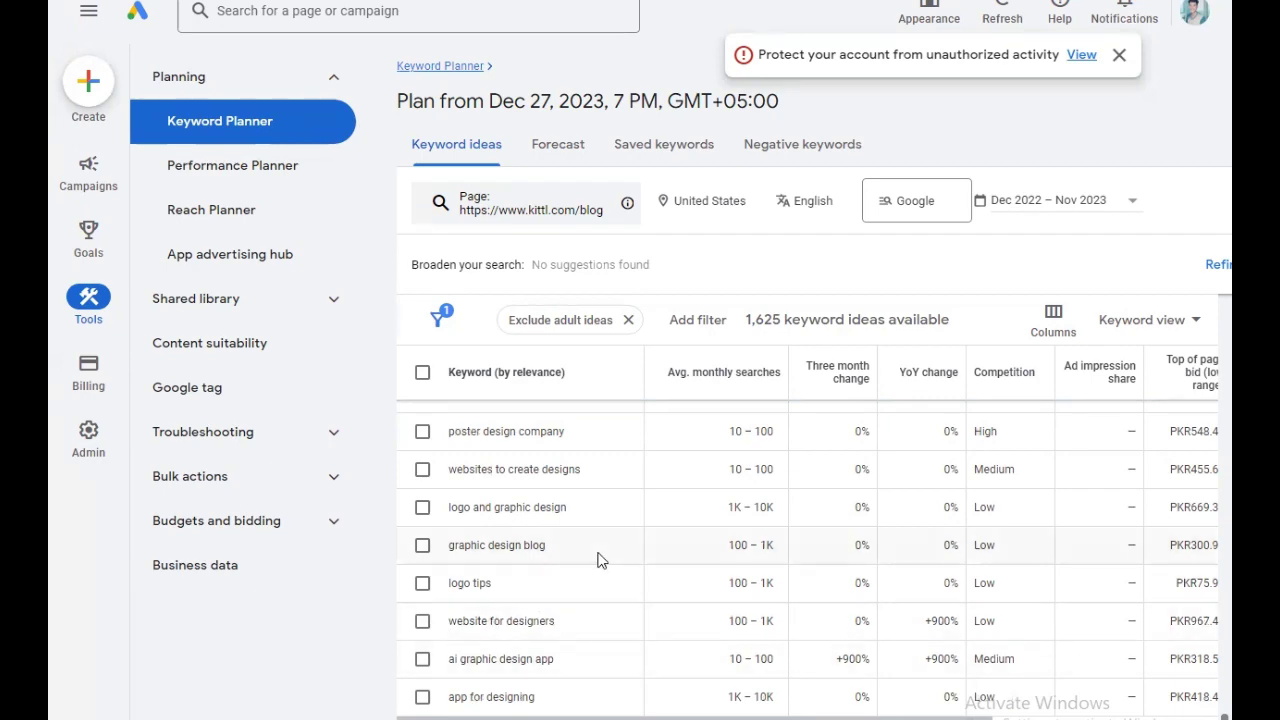
{"action": "scroll", "coordinate": [600, 560], "scroll_direction": "up", "scroll_amount": 2}
{"action": "scroll", "coordinate": [615, 500], "scroll_direction": "up", "scroll_amount": 2}
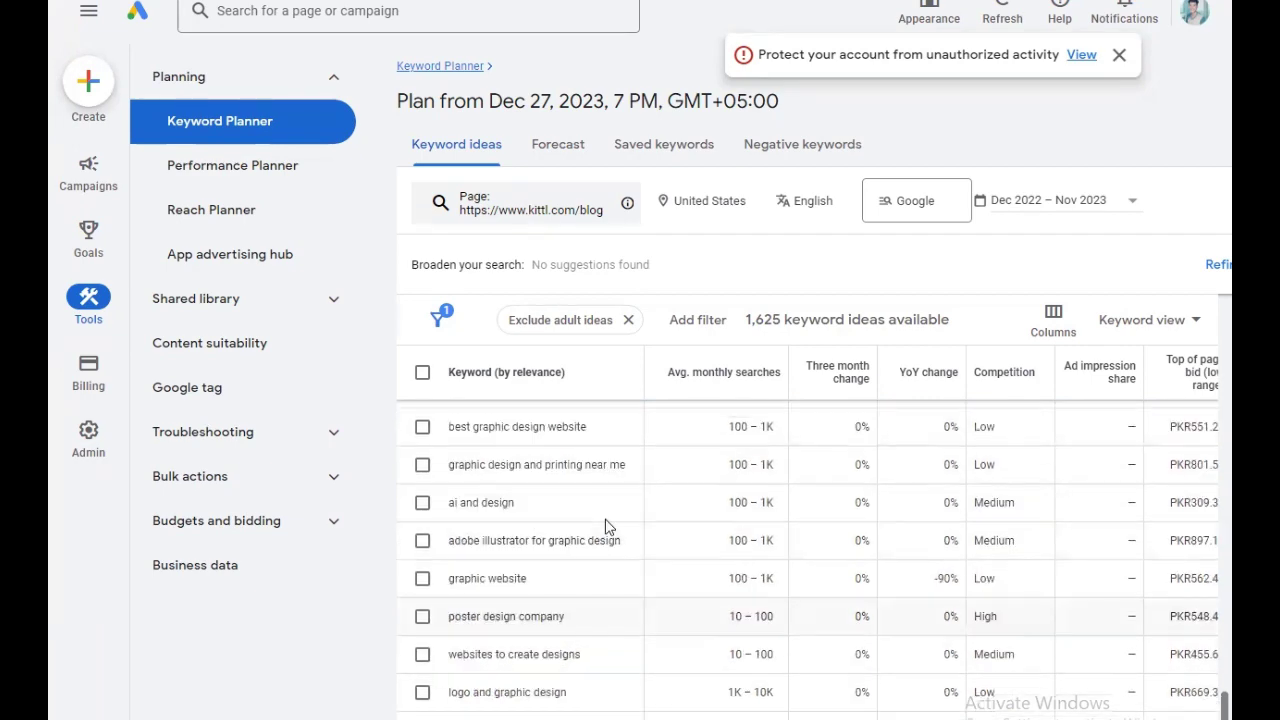
Look back up the keyword ideas, checking search volume and competition for ones such as "kittl design app" and "ai graphic design tools"
{"action": "scroll", "coordinate": [605, 527], "scroll_direction": "up", "scroll_amount": 10}
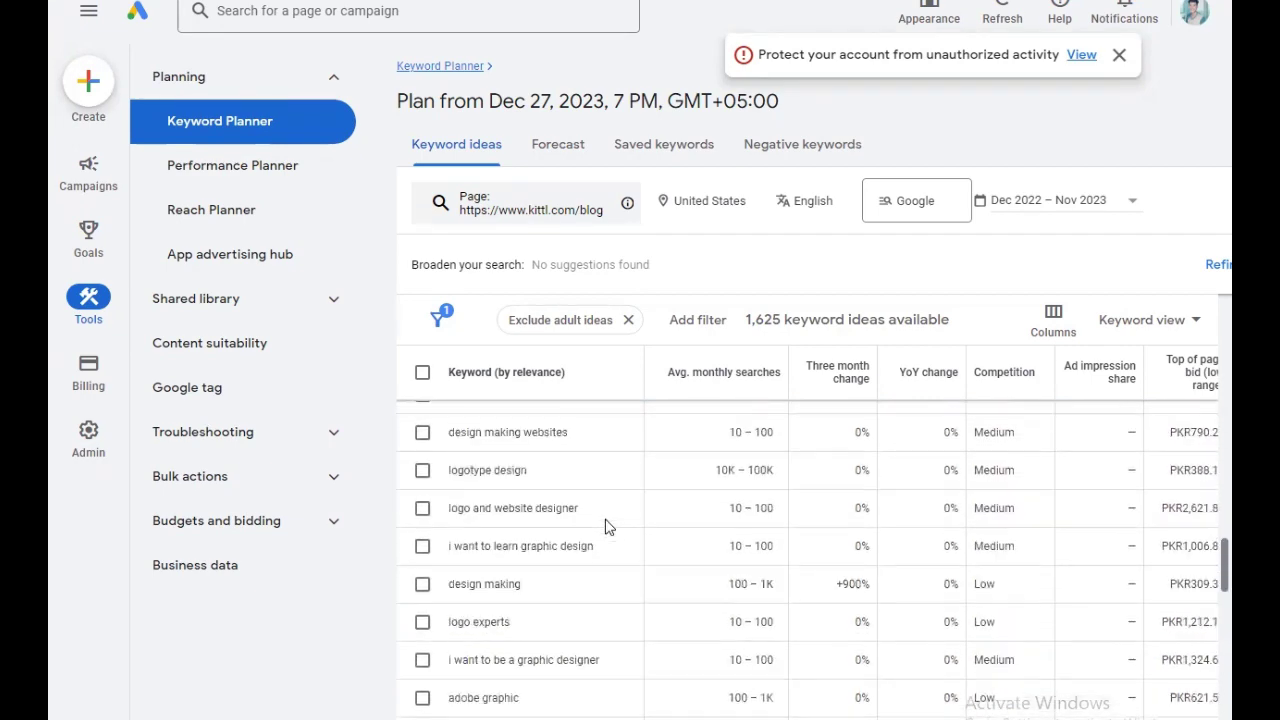
{"action": "scroll", "coordinate": [607, 525], "scroll_direction": "down", "scroll_amount": 1}
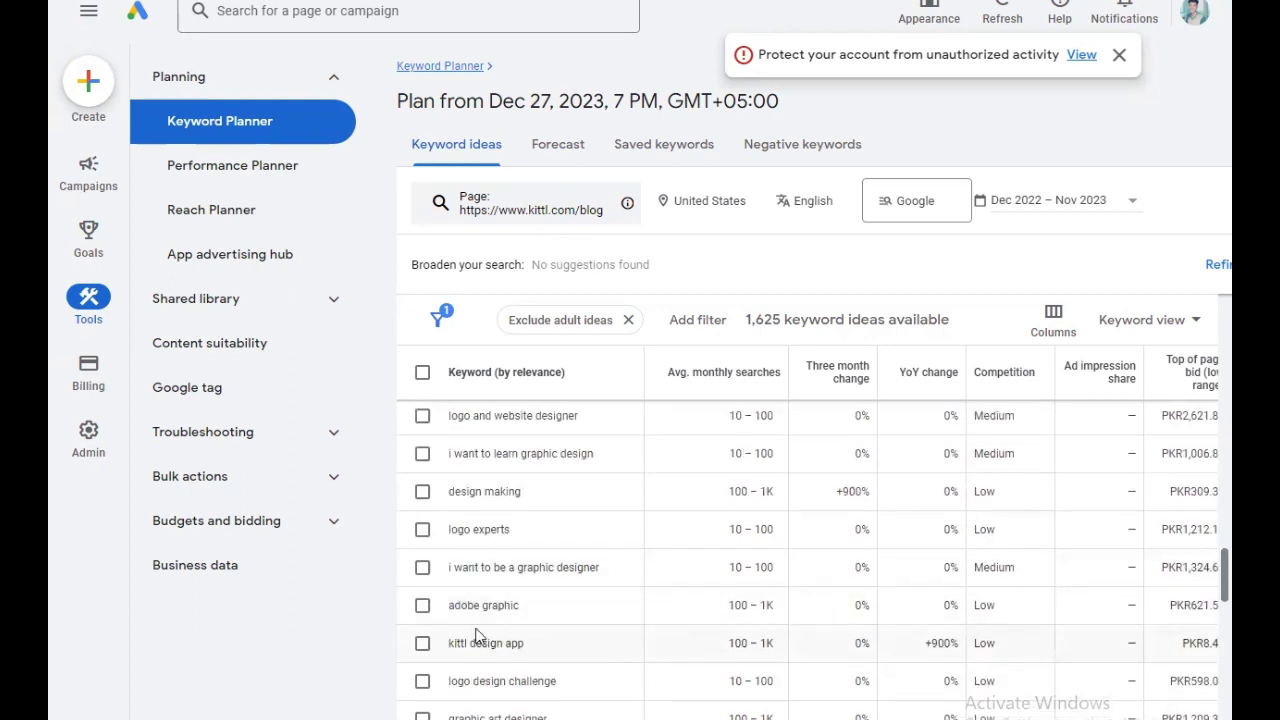
{"action": "scroll", "coordinate": [622, 585], "scroll_direction": "up", "scroll_amount": 3}
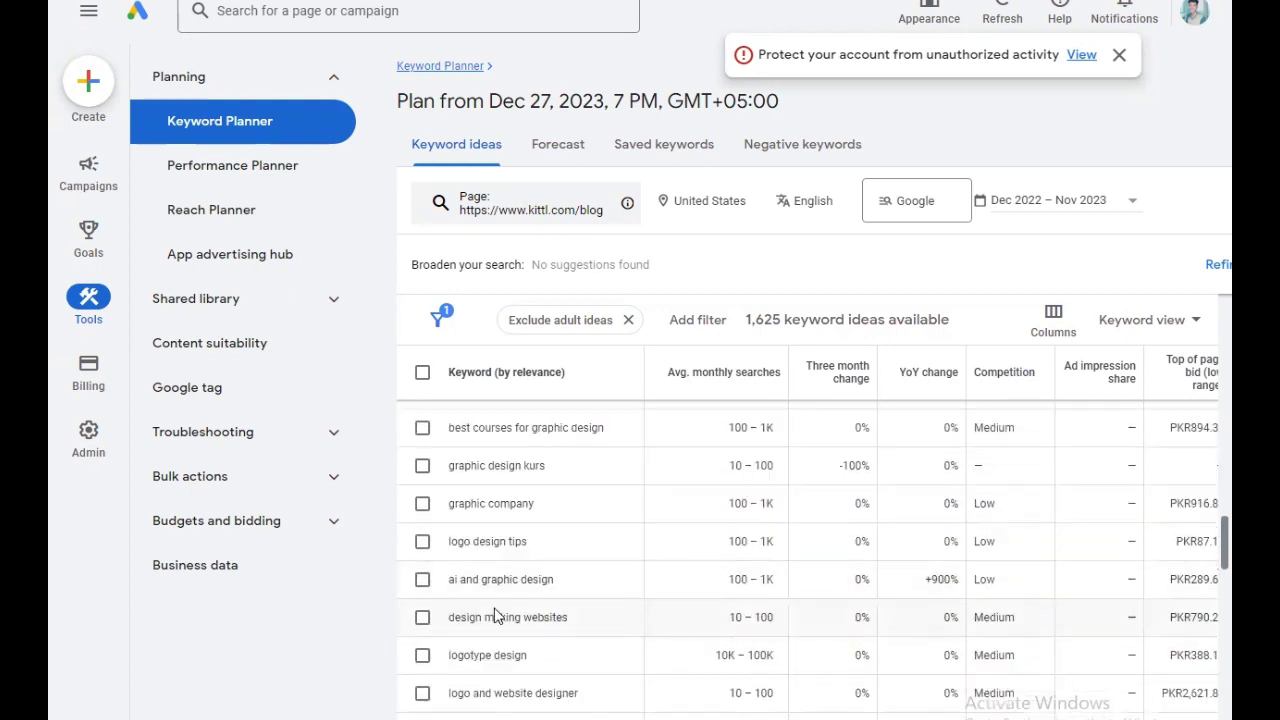
{"action": "scroll", "coordinate": [622, 600], "scroll_direction": "up", "scroll_amount": 1}
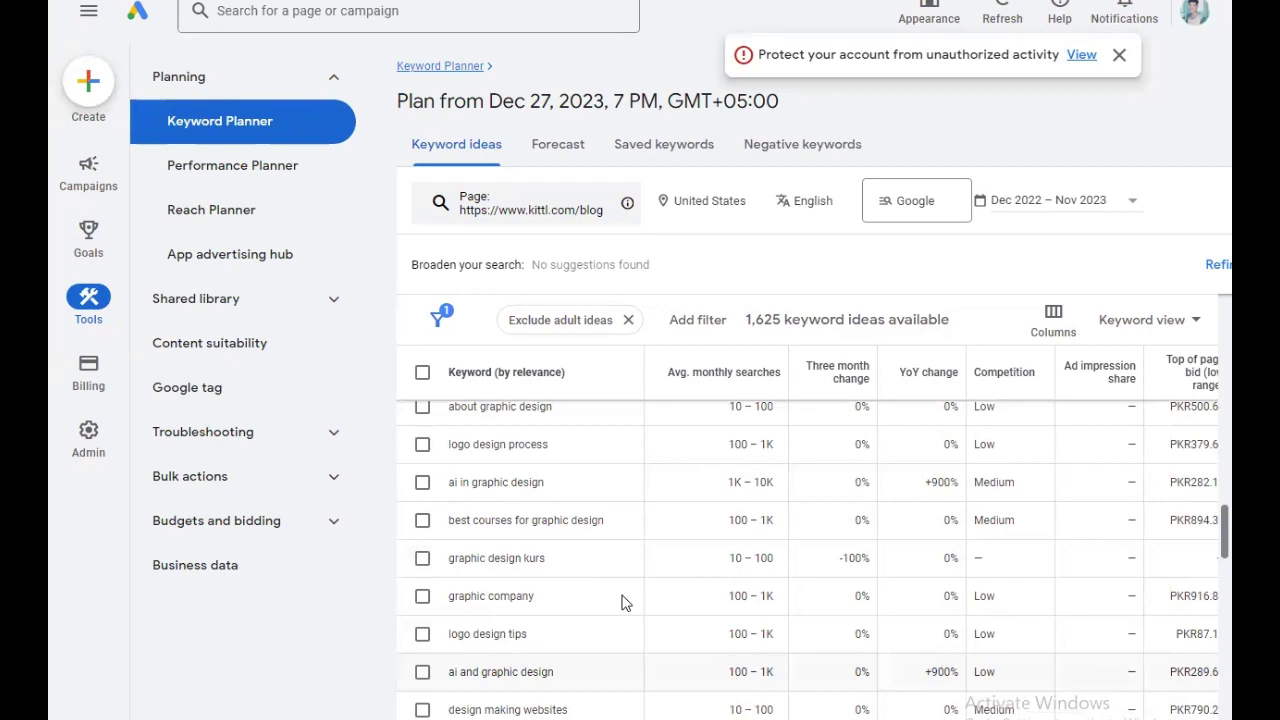
{"action": "scroll", "coordinate": [546, 500], "scroll_direction": "up", "scroll_amount": 3}
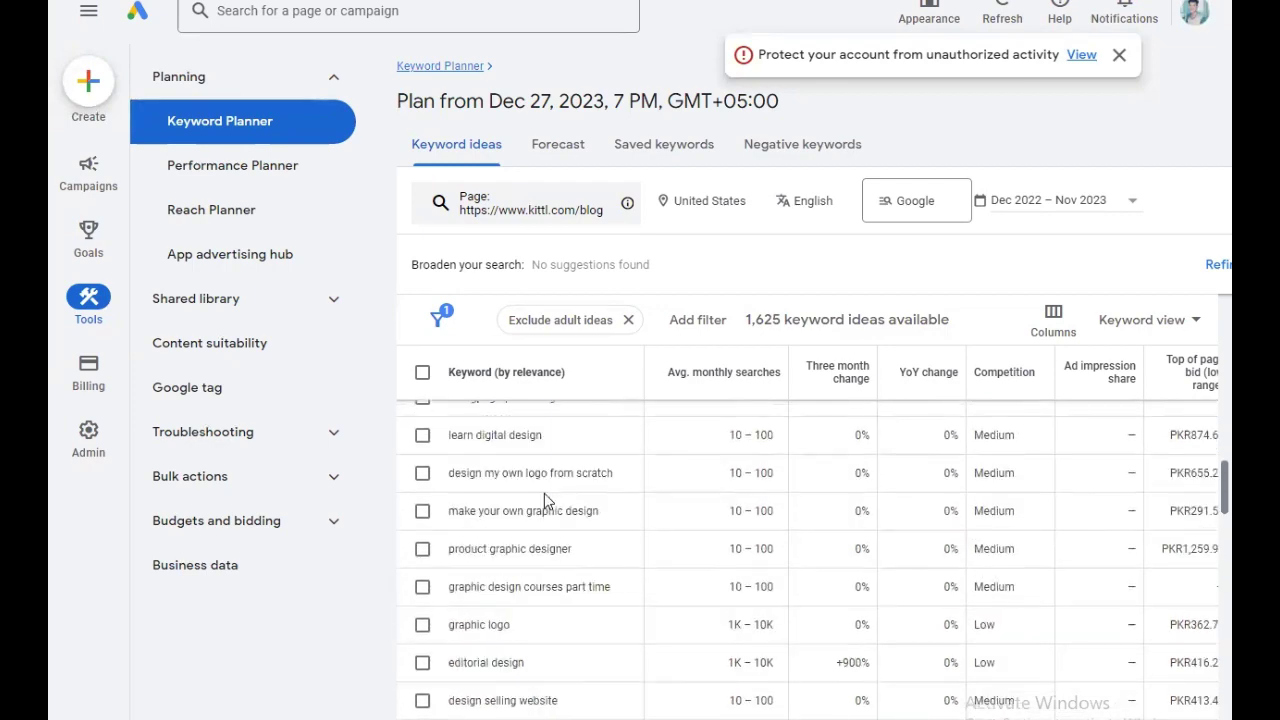
{"action": "scroll", "coordinate": [544, 493], "scroll_direction": "up", "scroll_amount": 6}
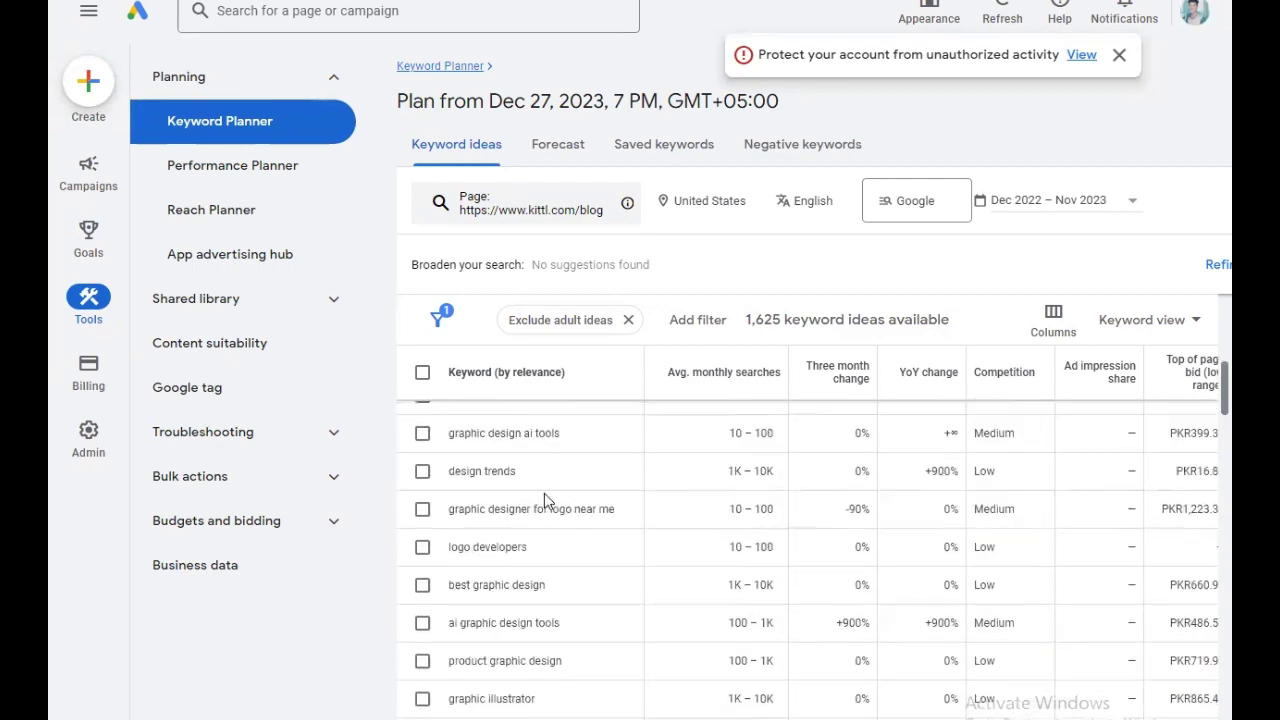
{"action": "scroll", "coordinate": [545, 495], "scroll_direction": "down", "scroll_amount": 1}
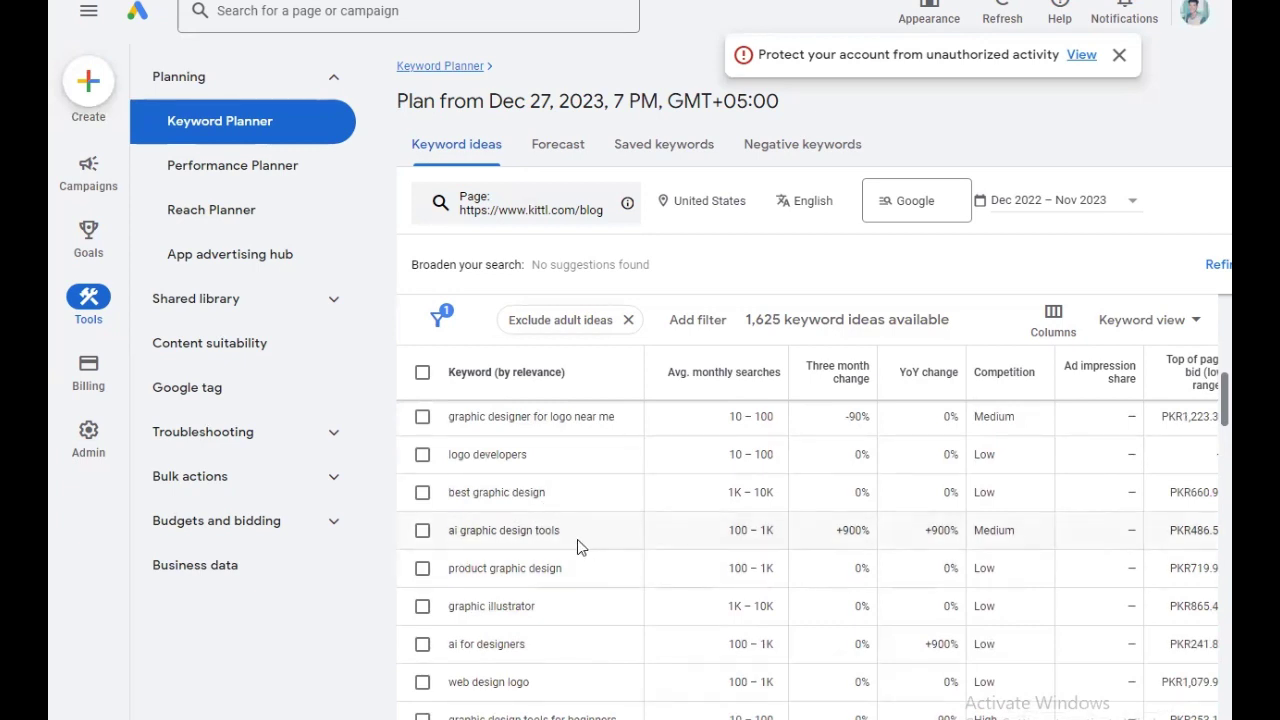
{"action": "scroll", "coordinate": [577, 539], "scroll_direction": "up", "scroll_amount": 1}
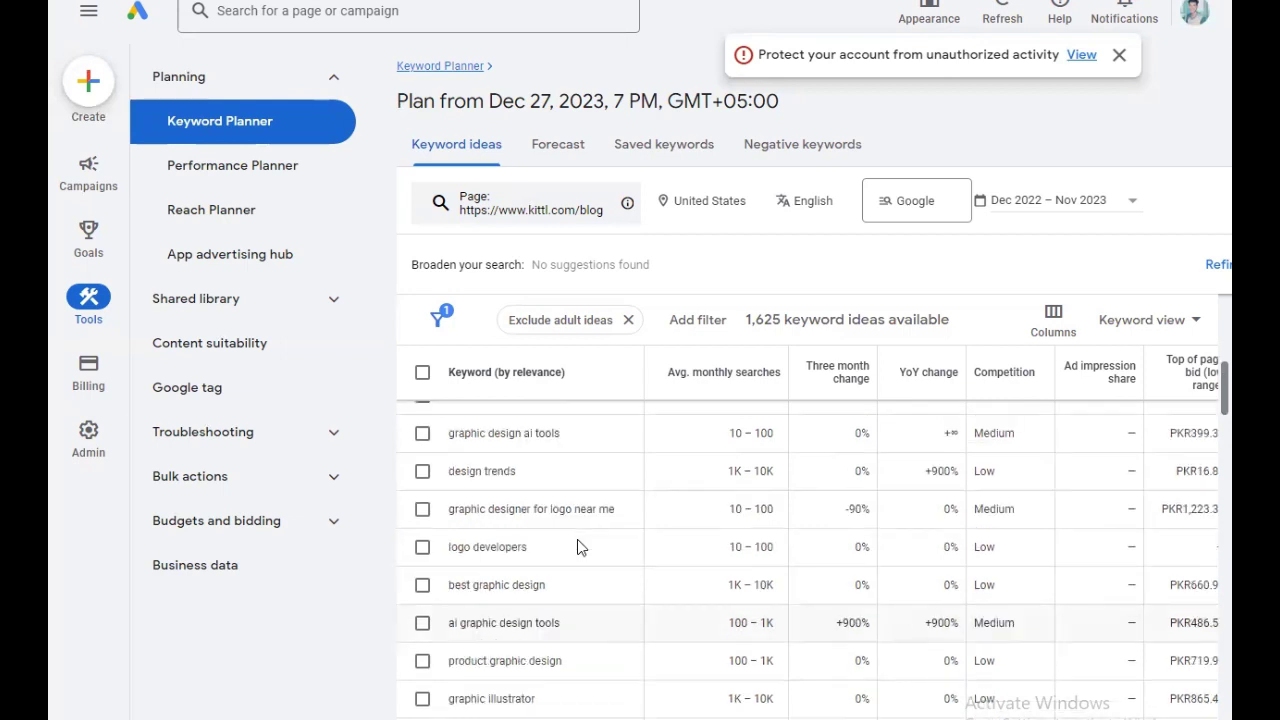
Go back to the start of the keyword ideas and look down through them, checking "design trends" on the way
{"action": "scroll", "coordinate": [577, 539], "scroll_direction": "up", "scroll_amount": 3}
{"action": "scroll", "coordinate": [577, 547], "scroll_direction": "down", "scroll_amount": 1}
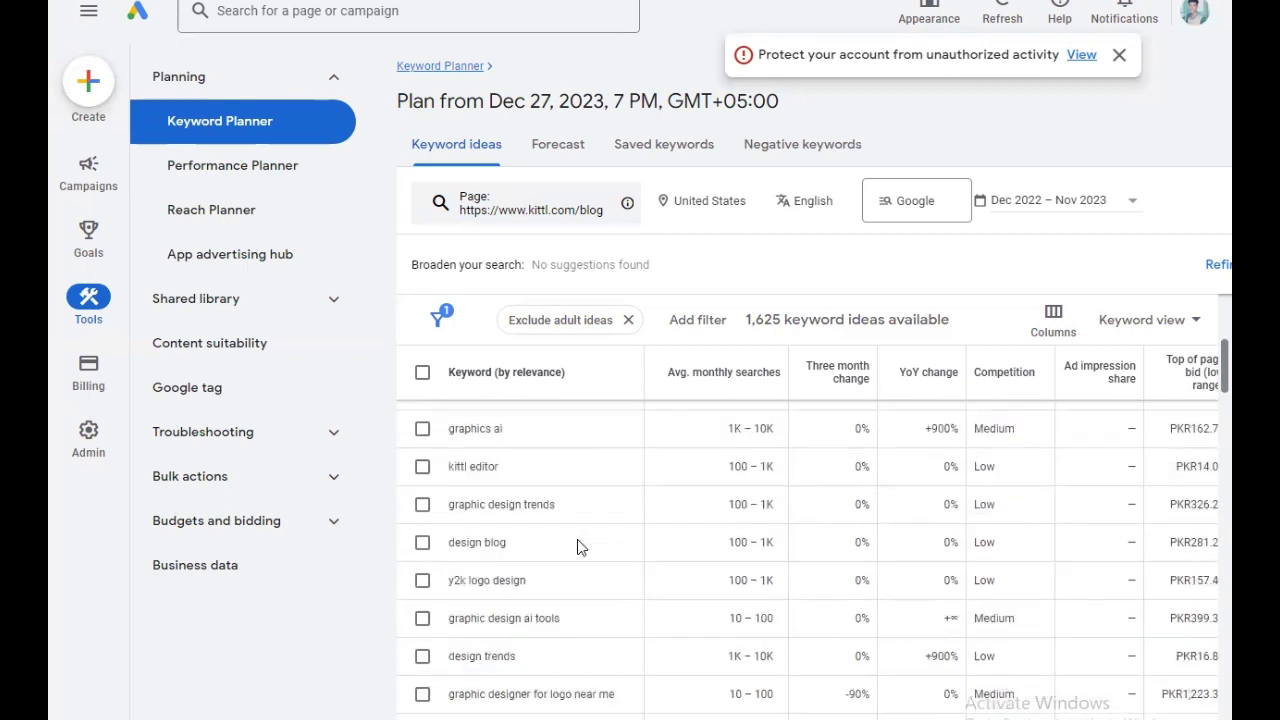
{"action": "scroll", "coordinate": [577, 543], "scroll_direction": "up", "scroll_amount": 1}
{"action": "scroll", "coordinate": [577, 543], "scroll_direction": "up", "scroll_amount": 3}
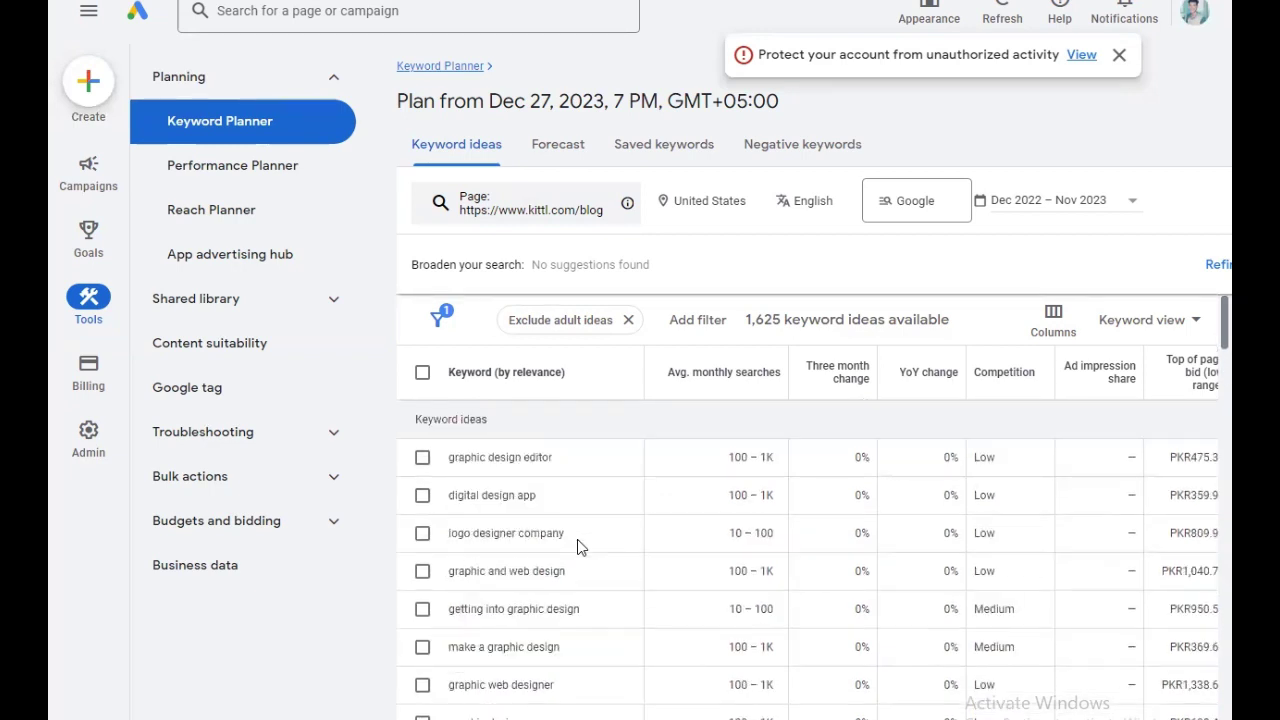
{"action": "scroll", "coordinate": [577, 546], "scroll_direction": "down", "scroll_amount": 3}
{"action": "scroll", "coordinate": [577, 546], "scroll_direction": "down", "scroll_amount": 1}
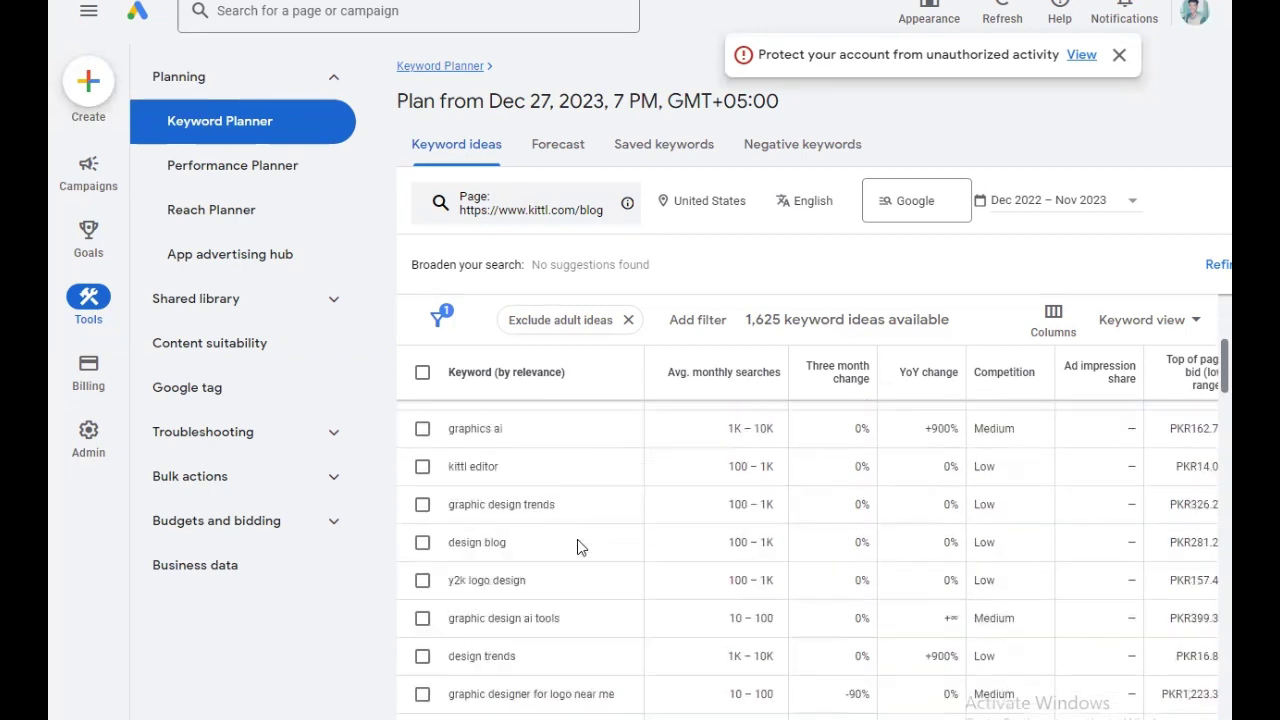
{"action": "scroll", "coordinate": [577, 544], "scroll_direction": "down", "scroll_amount": 1}
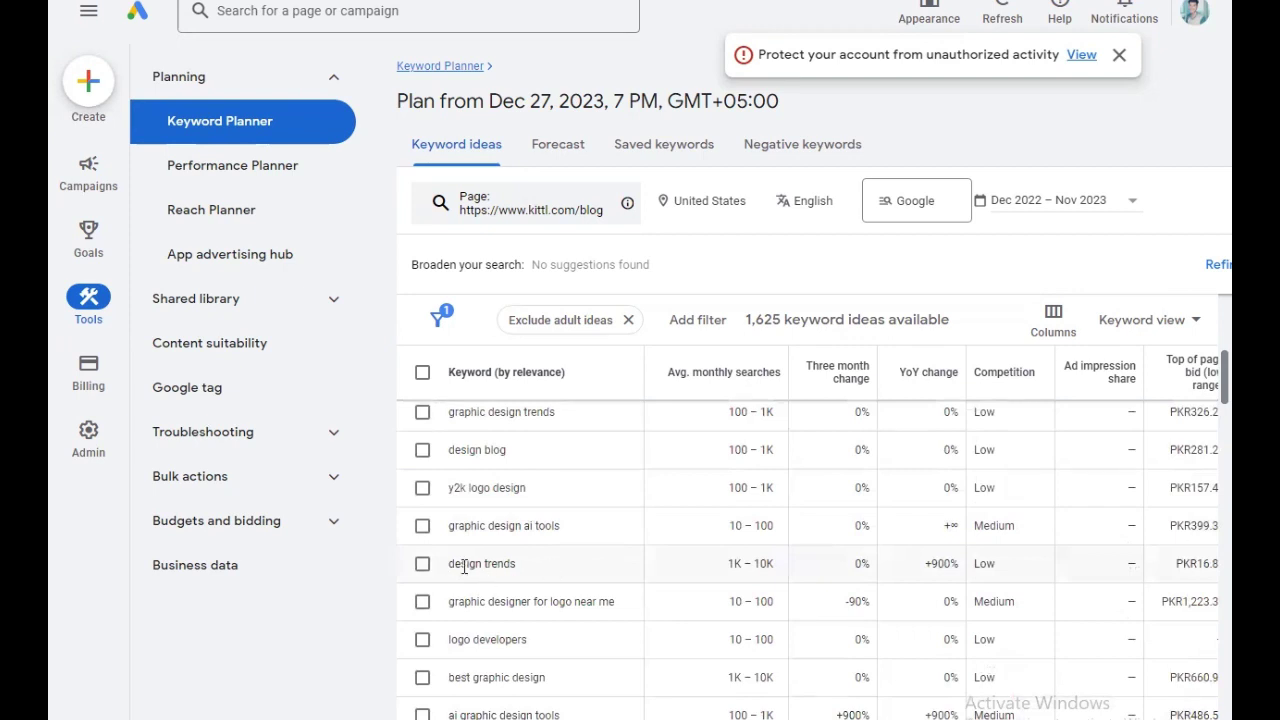
{"action": "scroll", "coordinate": [630, 562], "scroll_direction": "down", "scroll_amount": 5}
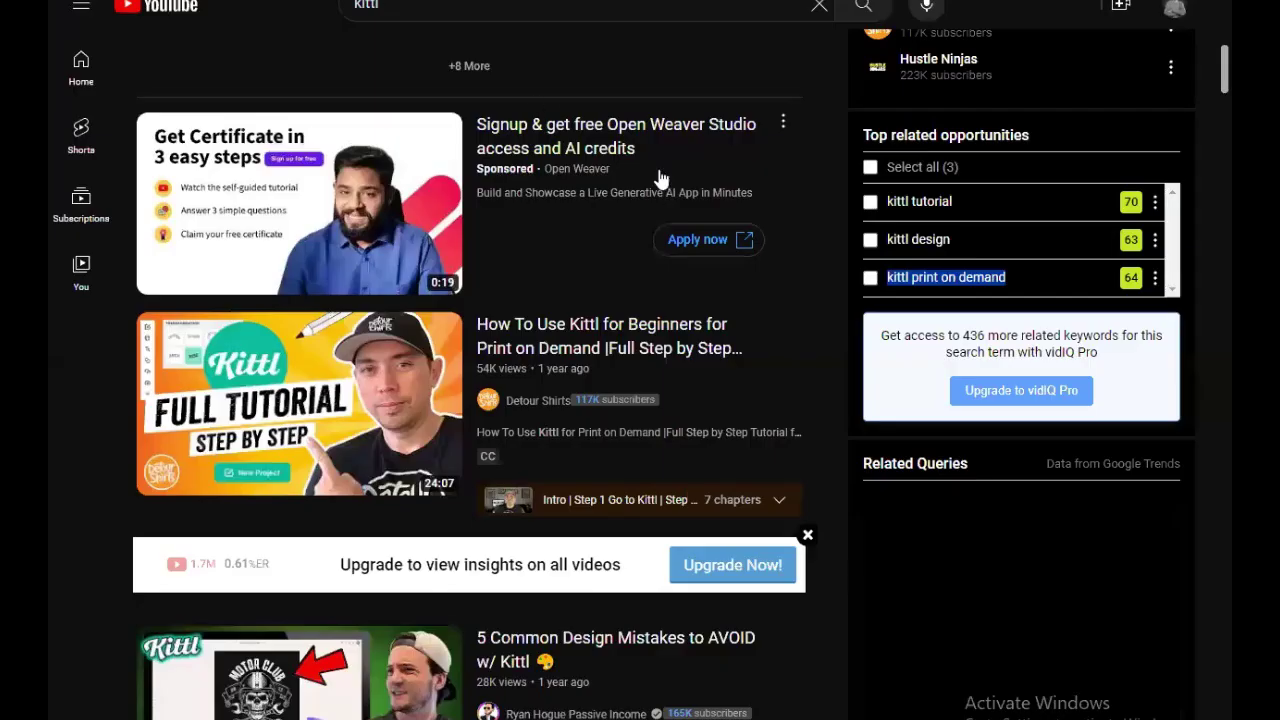
Switch to the YouTube results for "kittl" and look through the tutorial videos and related keyword opportunities
{"action": "scroll", "coordinate": [600, 340], "scroll_direction": "up", "scroll_amount": 3}
{"action": "scroll", "coordinate": [600, 340], "scroll_direction": "down", "scroll_amount": 4}
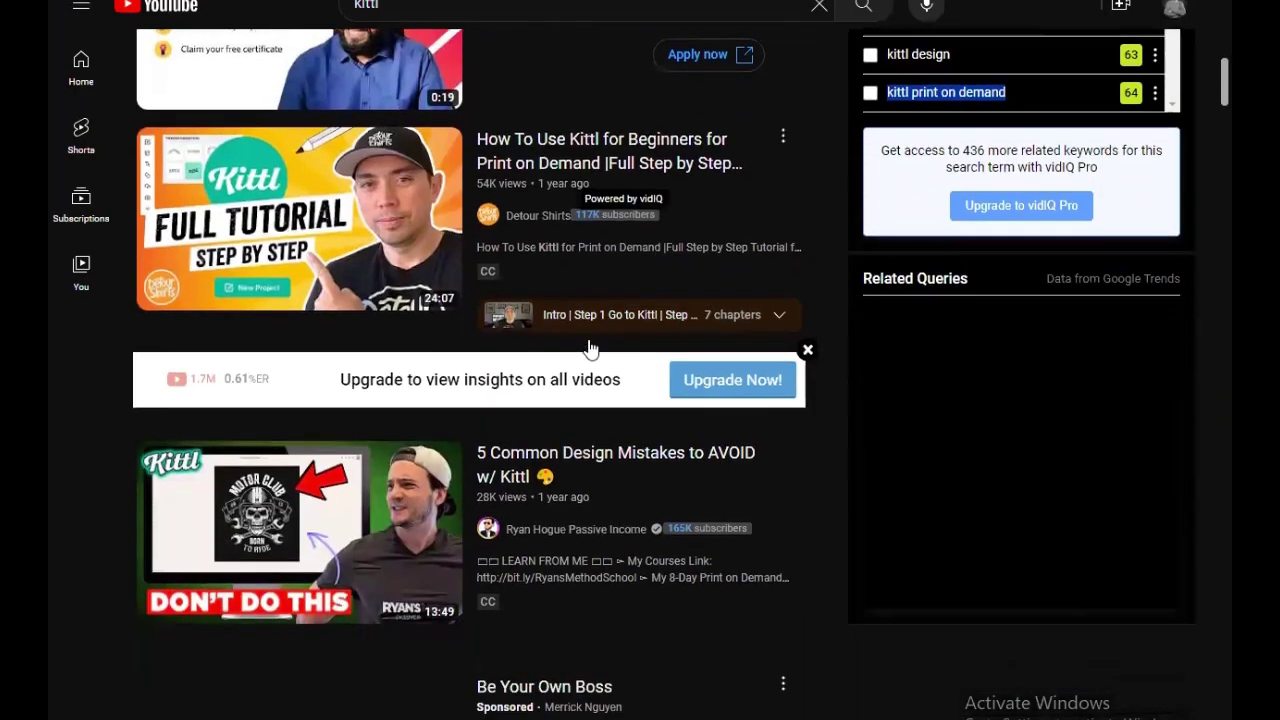
{"action": "scroll", "coordinate": [677, 517], "scroll_direction": "down", "scroll_amount": 6}
{"action": "scroll", "coordinate": [620, 474], "scroll_direction": "up", "scroll_amount": 6}
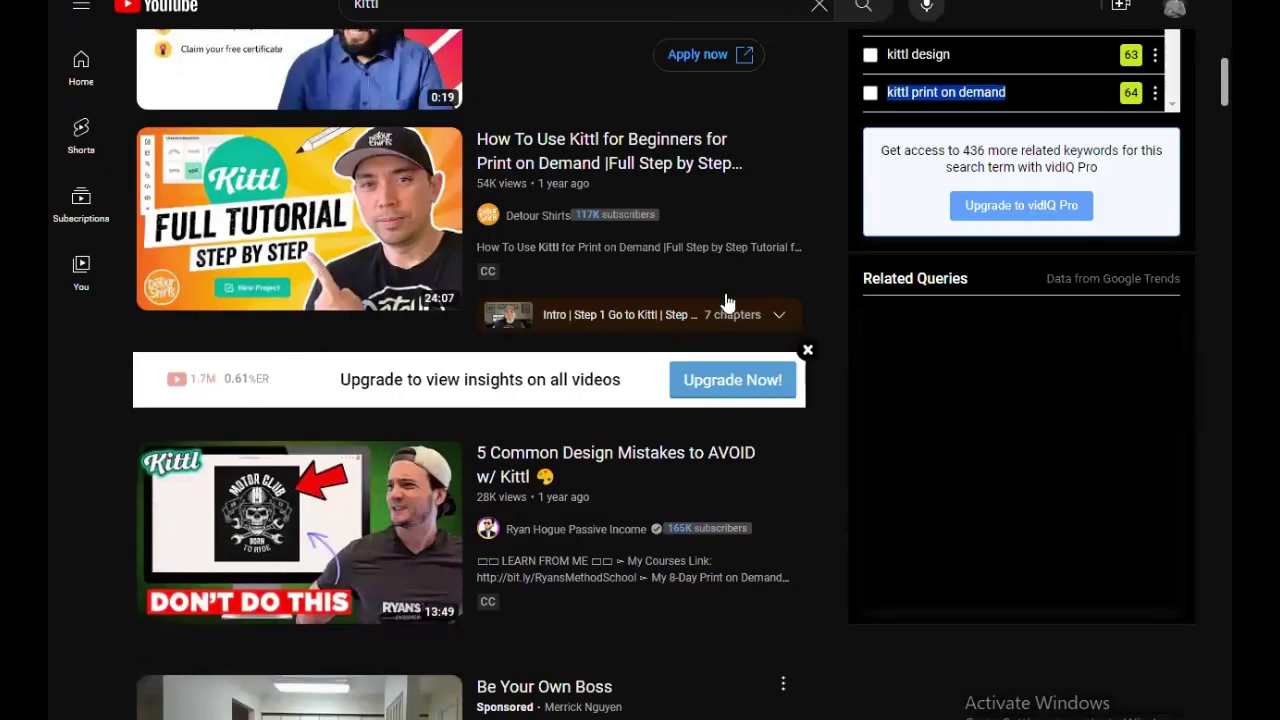
{"action": "scroll", "coordinate": [727, 302], "scroll_direction": "up", "scroll_amount": 2}
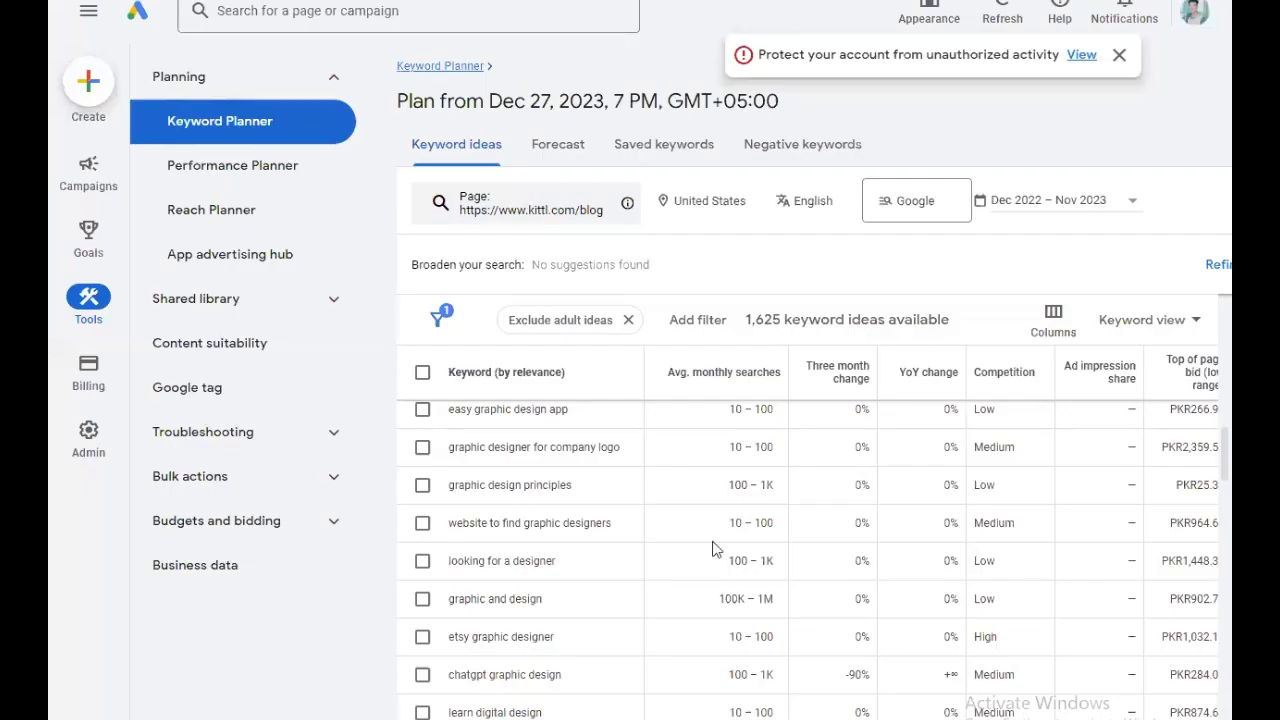
In Keyword Planner, look through the ideas and highlight "design selling website", followed by "ai and graphic design"
{"action": "scroll", "coordinate": [718, 550], "scroll_direction": "down", "scroll_amount": 3}
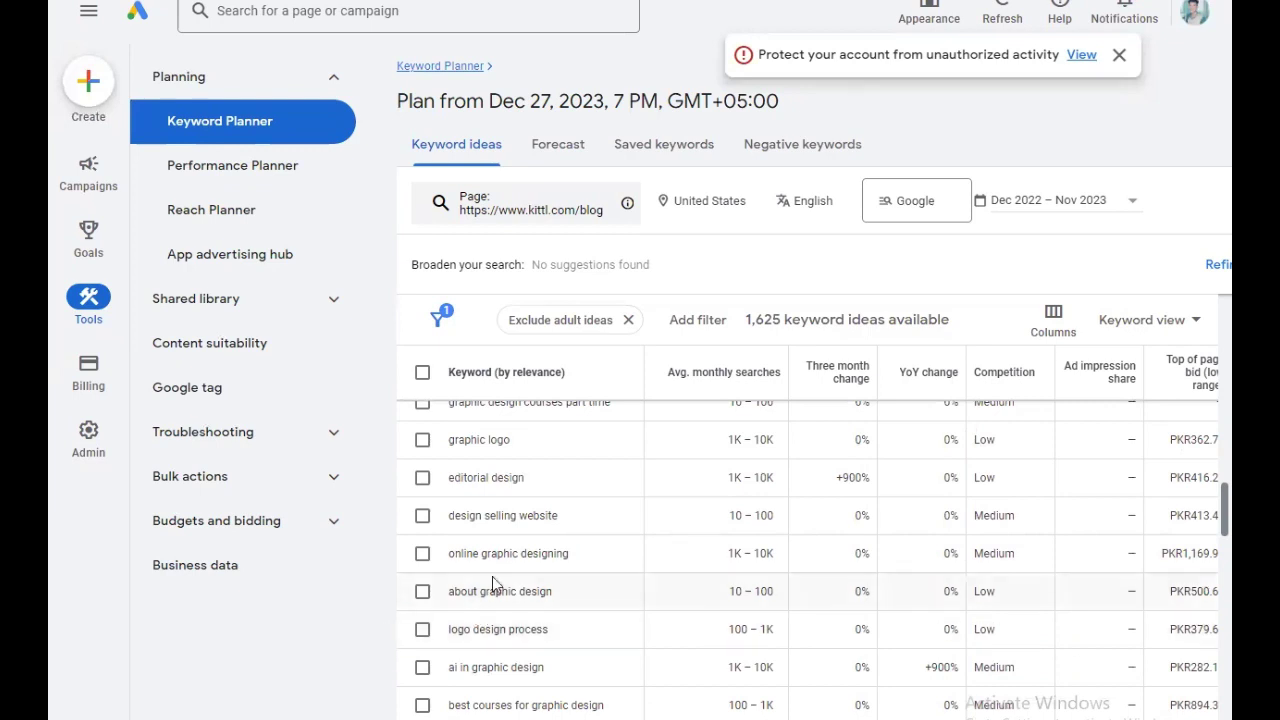
{"action": "left_click_drag", "start_coordinate": [448, 515], "coordinate": [566, 518]}
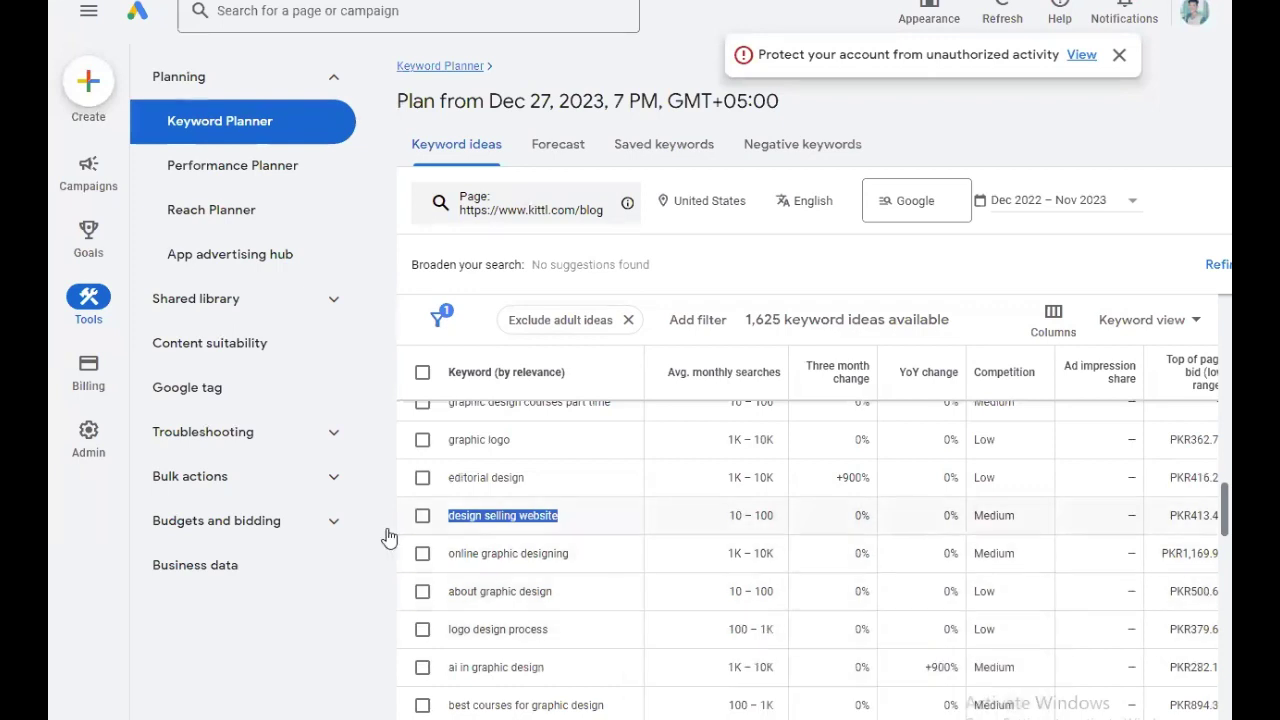
{"action": "left_click", "coordinate": [335, 614]}
{"action": "scroll", "coordinate": [634, 611], "scroll_direction": "down", "scroll_amount": 4}
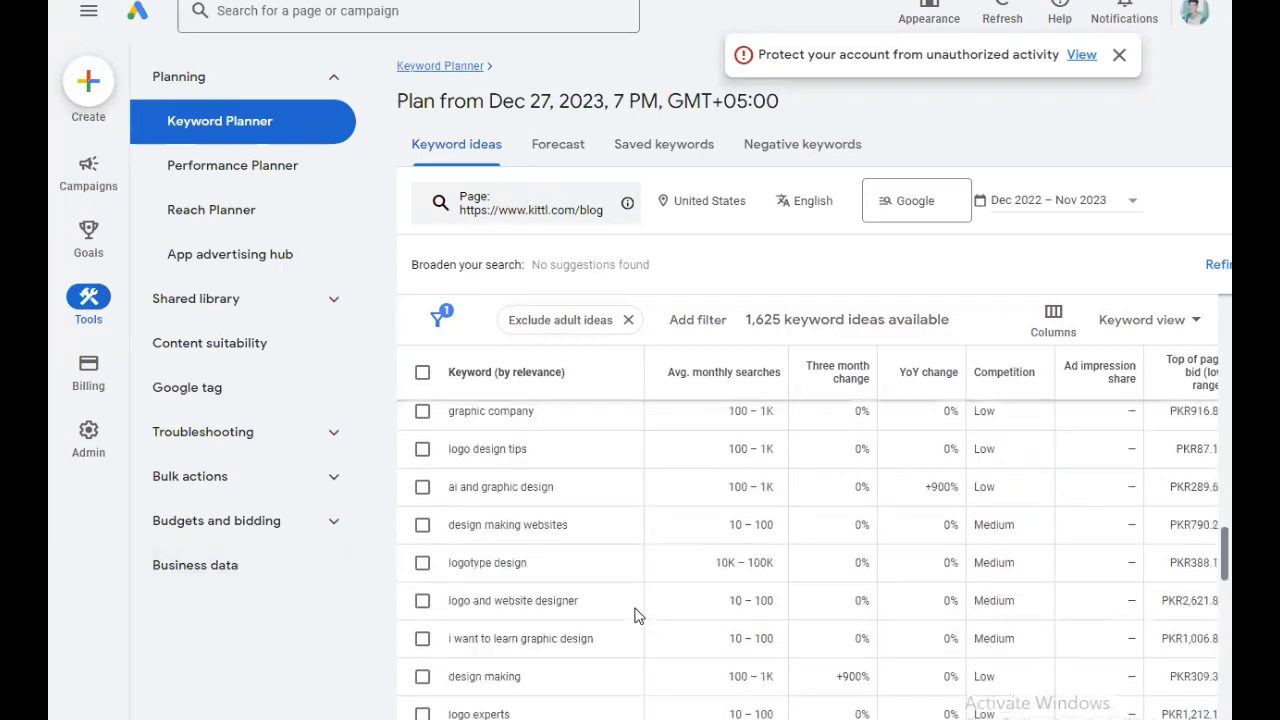
{"action": "left_click_drag", "start_coordinate": [449, 487], "coordinate": [577, 489]}
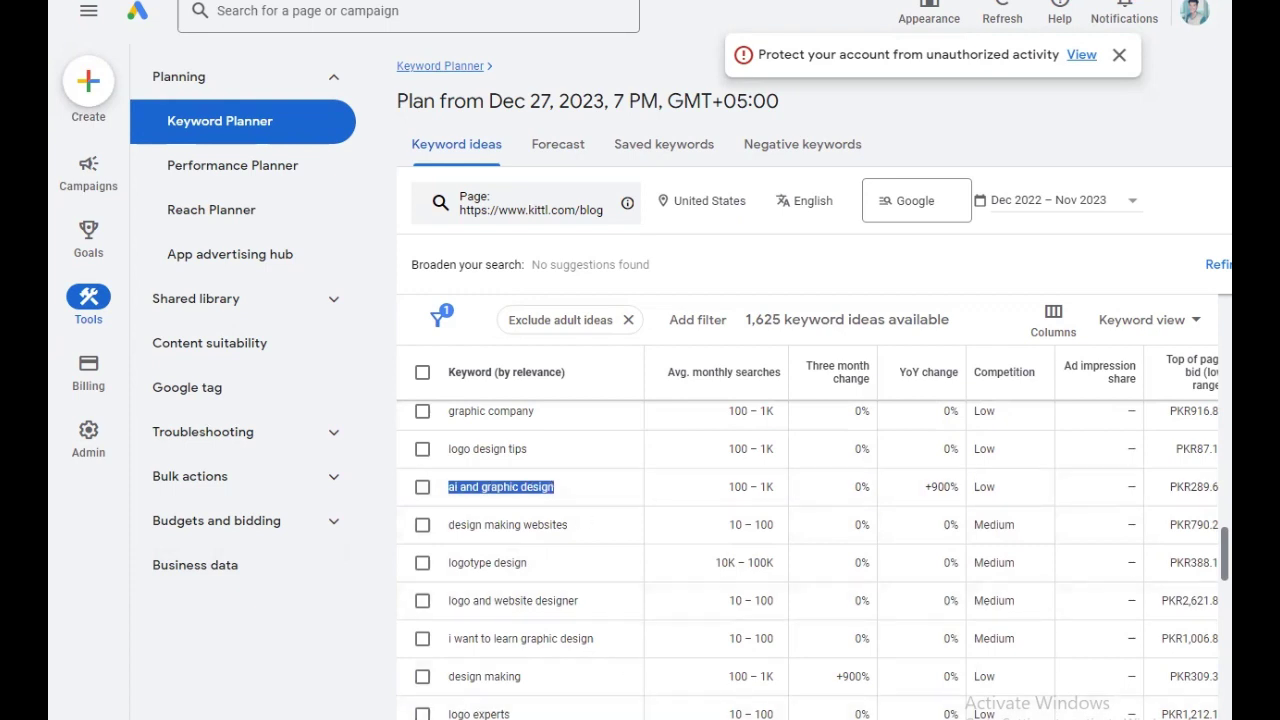
Switch to ChatGPT, bring up the sticky note, widen it and copy its article guidelines from the keyphrase advice through the blog post formatting instruction
{"action": "key", "text": "alt+Tab"}
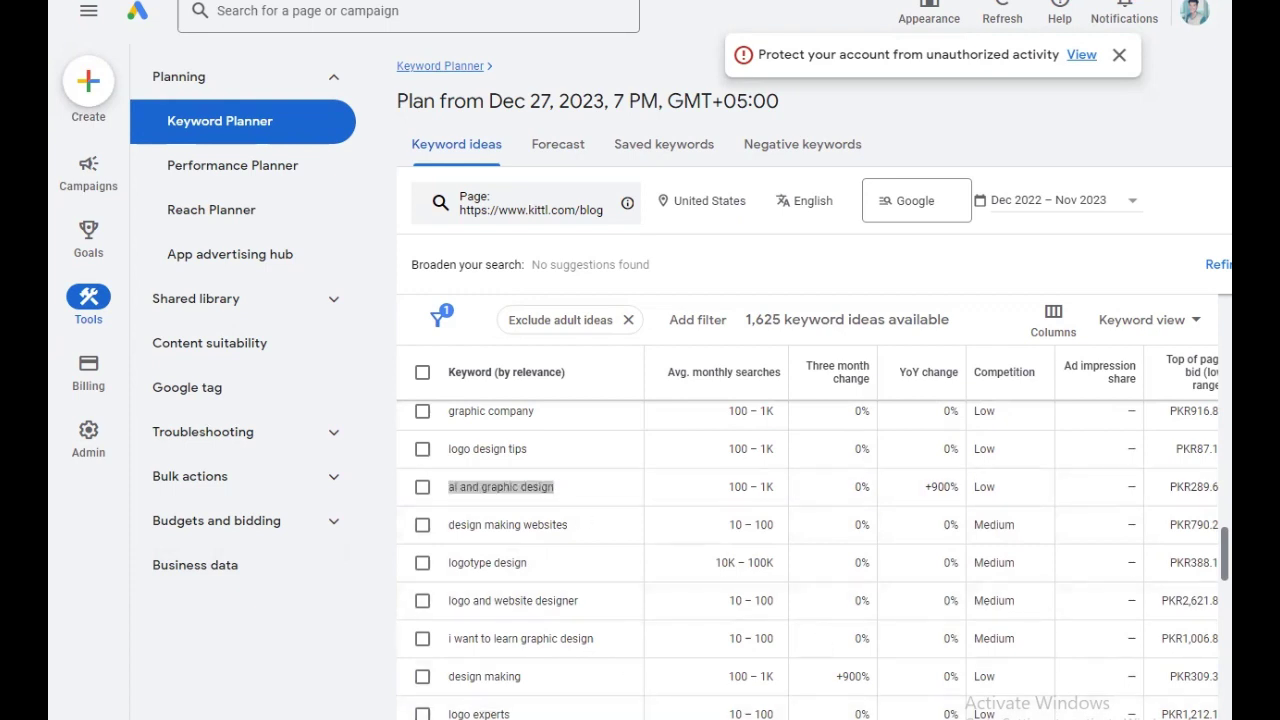
{"action": "key", "text": "ctrl+Tab"}
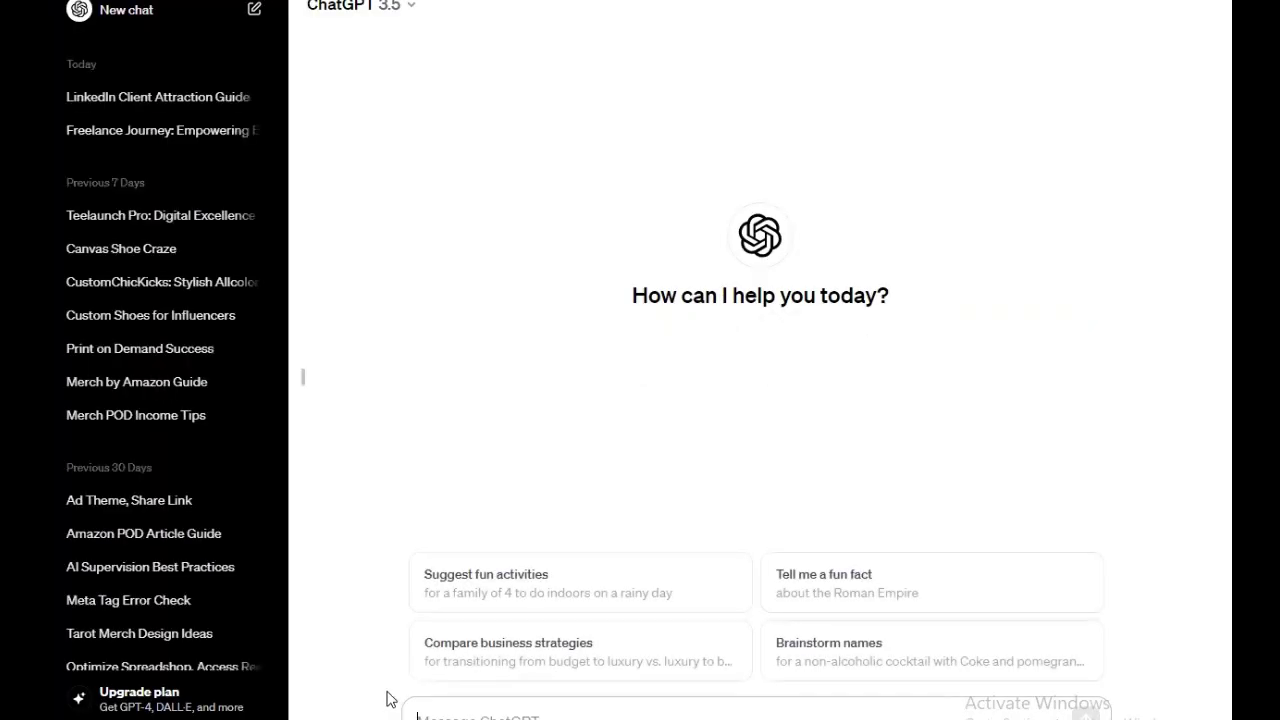
{"action": "key", "text": "alt+Tab"}
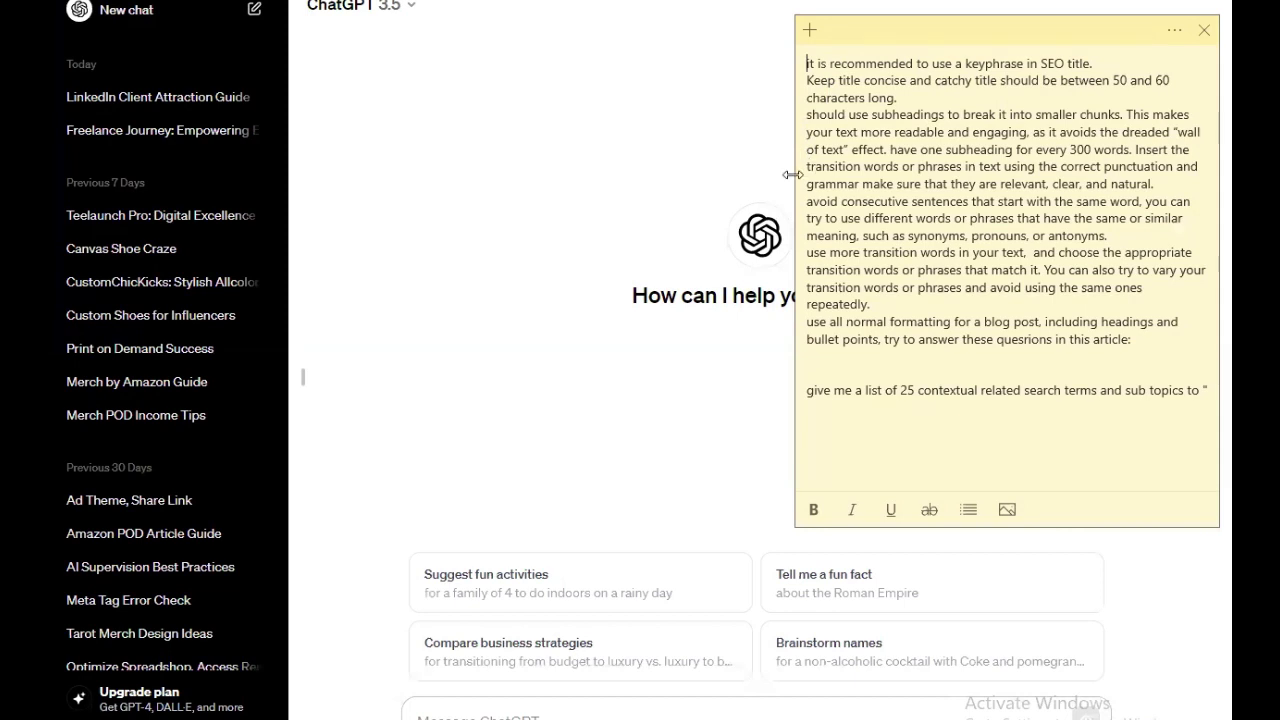
{"action": "left_click_drag", "start_coordinate": [793, 175], "coordinate": [403, 177]}
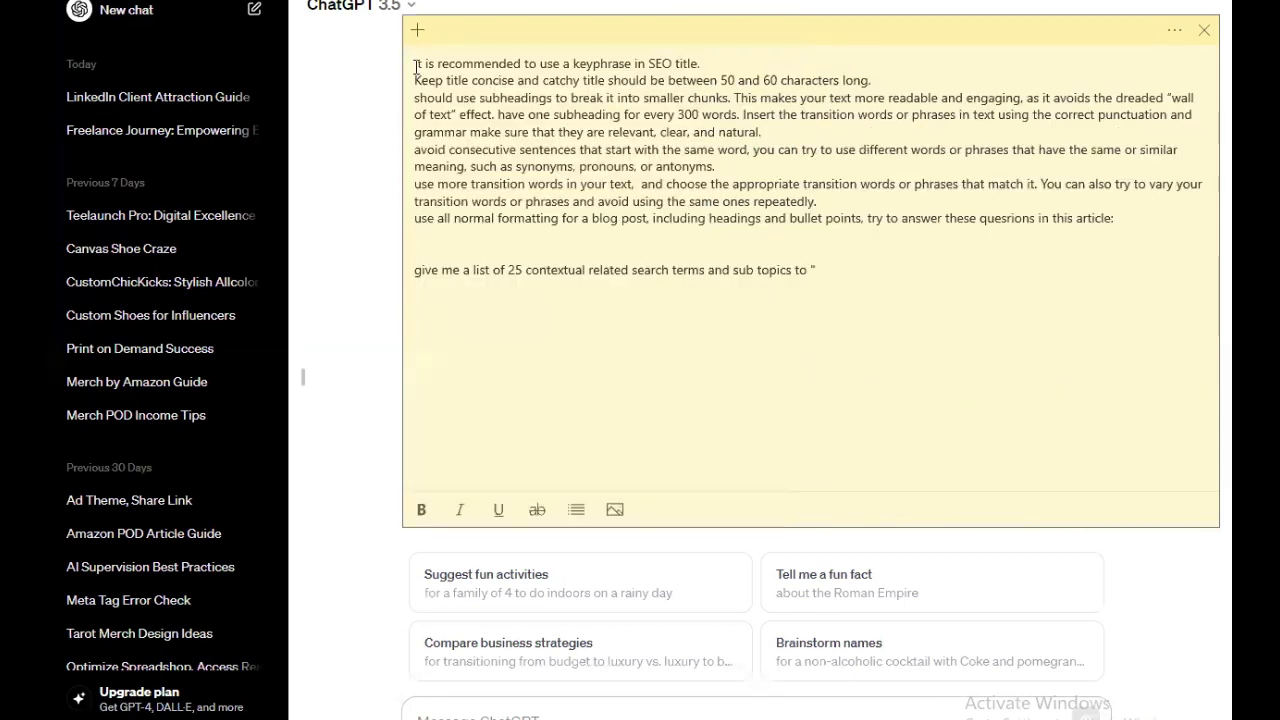
{"action": "left_click_drag", "start_coordinate": [414, 63], "coordinate": [1116, 213]}
{"action": "key", "text": "ctrl+c"}
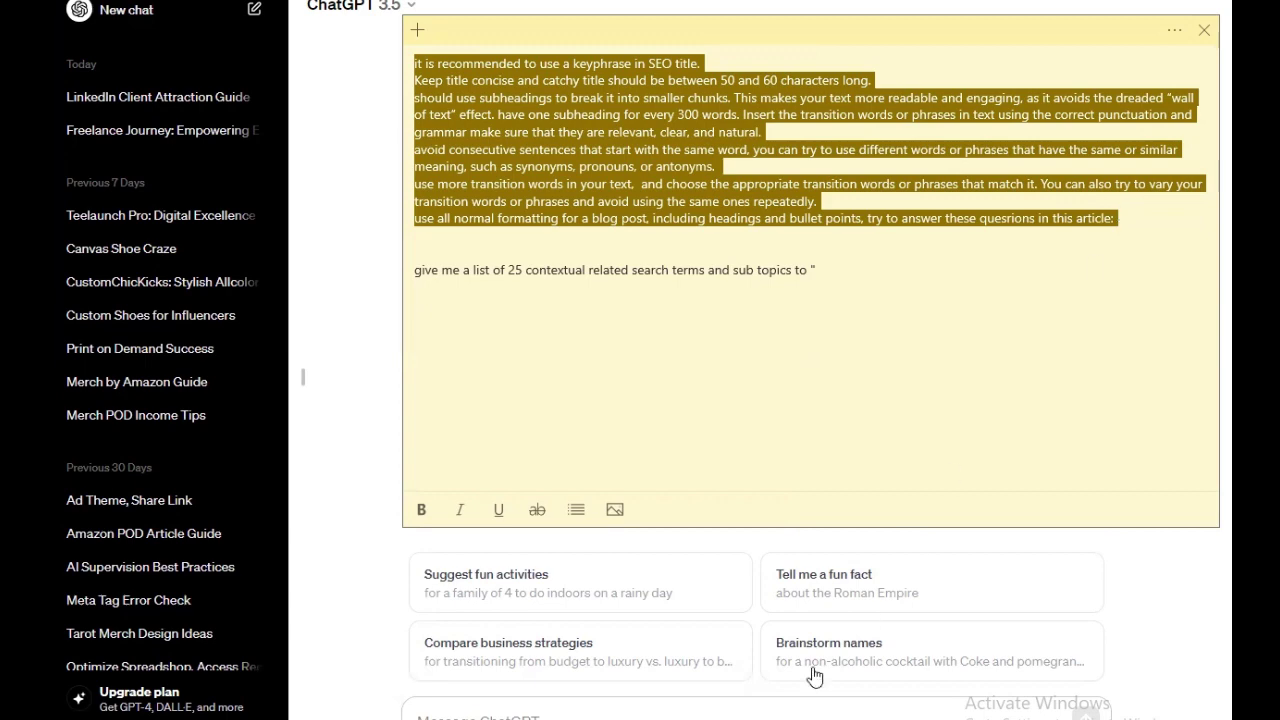
Paste the copied SEO article guidelines into a new ChatGPT message and review the pasted text
{"action": "left_click", "coordinate": [670, 705]}
{"action": "key", "text": "ctrl+v"}
{"action": "scroll", "coordinate": [632, 686], "scroll_direction": "up", "scroll_amount": 5}
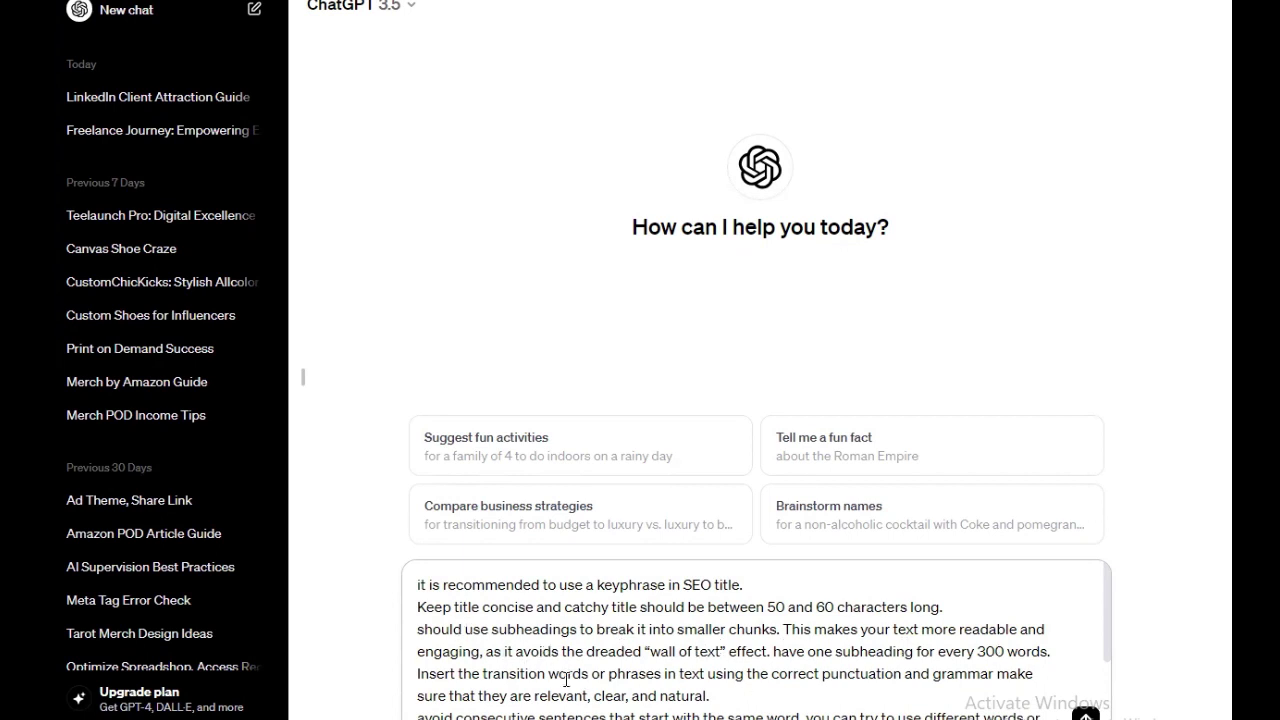
{"action": "scroll", "coordinate": [518, 698], "scroll_direction": "down", "scroll_amount": 2}
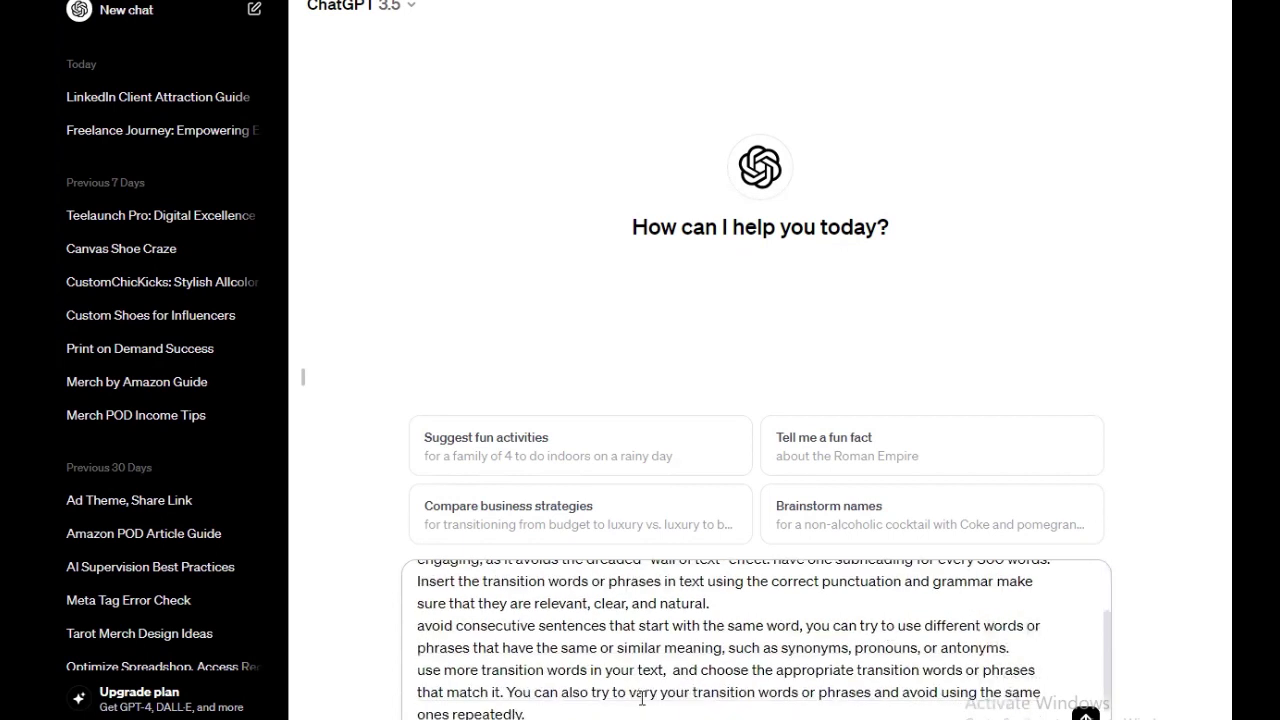
{"action": "scroll", "coordinate": [614, 697], "scroll_direction": "down", "scroll_amount": 1}
{"action": "scroll", "coordinate": [600, 650], "scroll_direction": "up", "scroll_amount": 3}
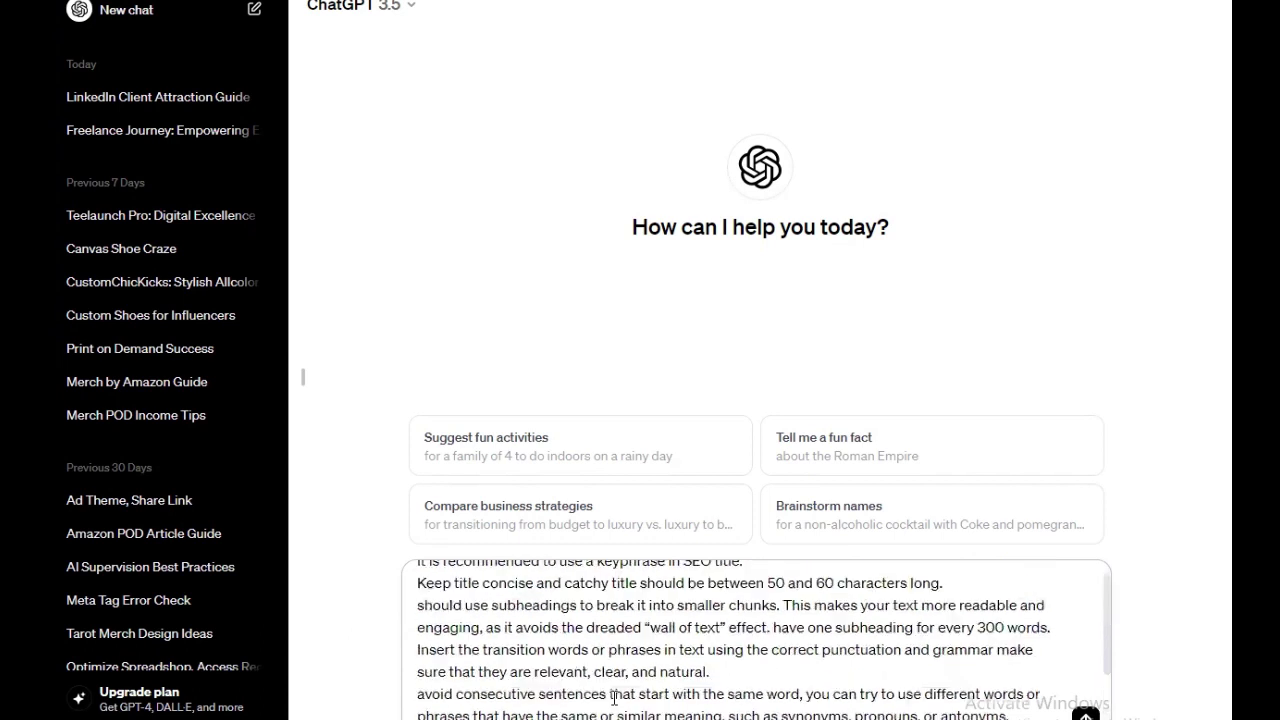
Insert an opening line above the pasted guidelines asking for an article on the keyword "ai and graphic design"
{"action": "left_click", "coordinate": [416, 584]}
{"action": "key", "text": "shift+Return"}
{"action": "type", "text": "wr"}
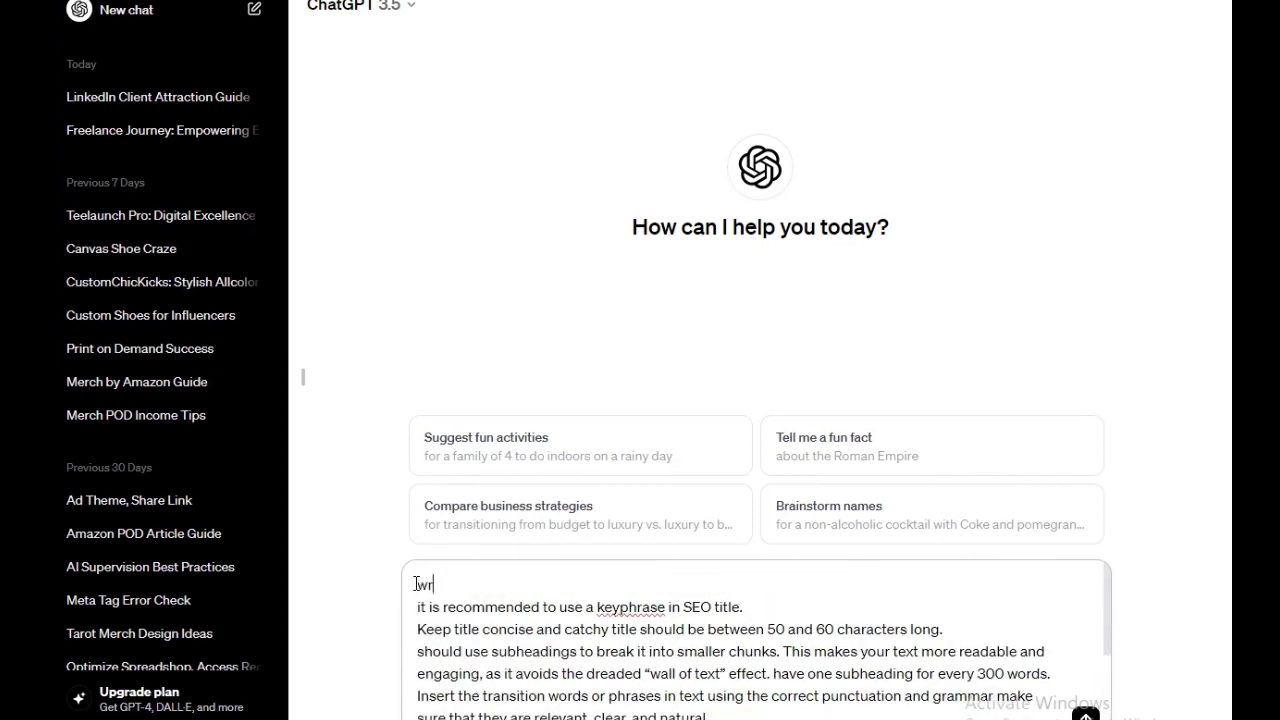
{"action": "type", "text": "ite me an article about"}
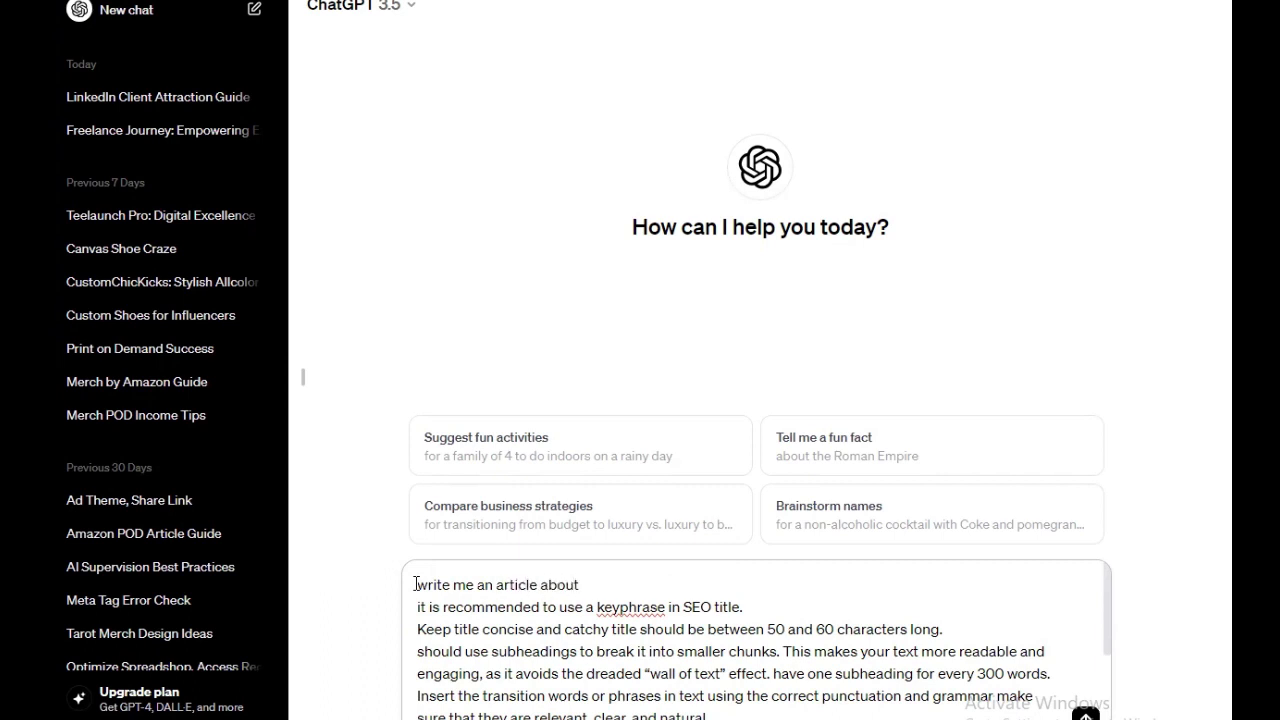
{"action": "key", "text": "BackSpace"}
{"action": "key", "text": "BackSpace"}
{"action": "key", "text": "BackSpace"}
{"action": "key", "text": "BackSpace"}
{"action": "key", "text": "BackSpace"}
{"action": "type", "text": "on keyword \"ai and graphic design"}
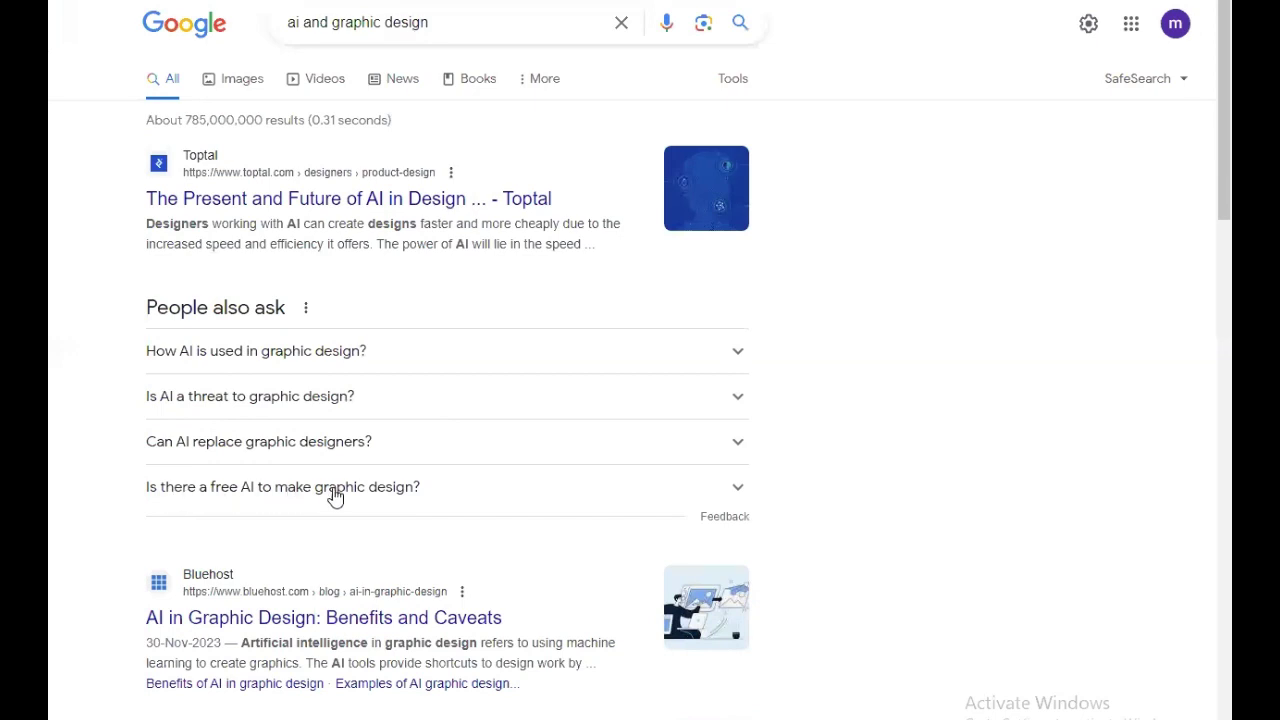
Copy "Is AI a threat to graphic design?" from Google's People also ask and add it beneath the prompt's final instruction in ChatGPT
{"action": "left_click", "coordinate": [432, 412]}
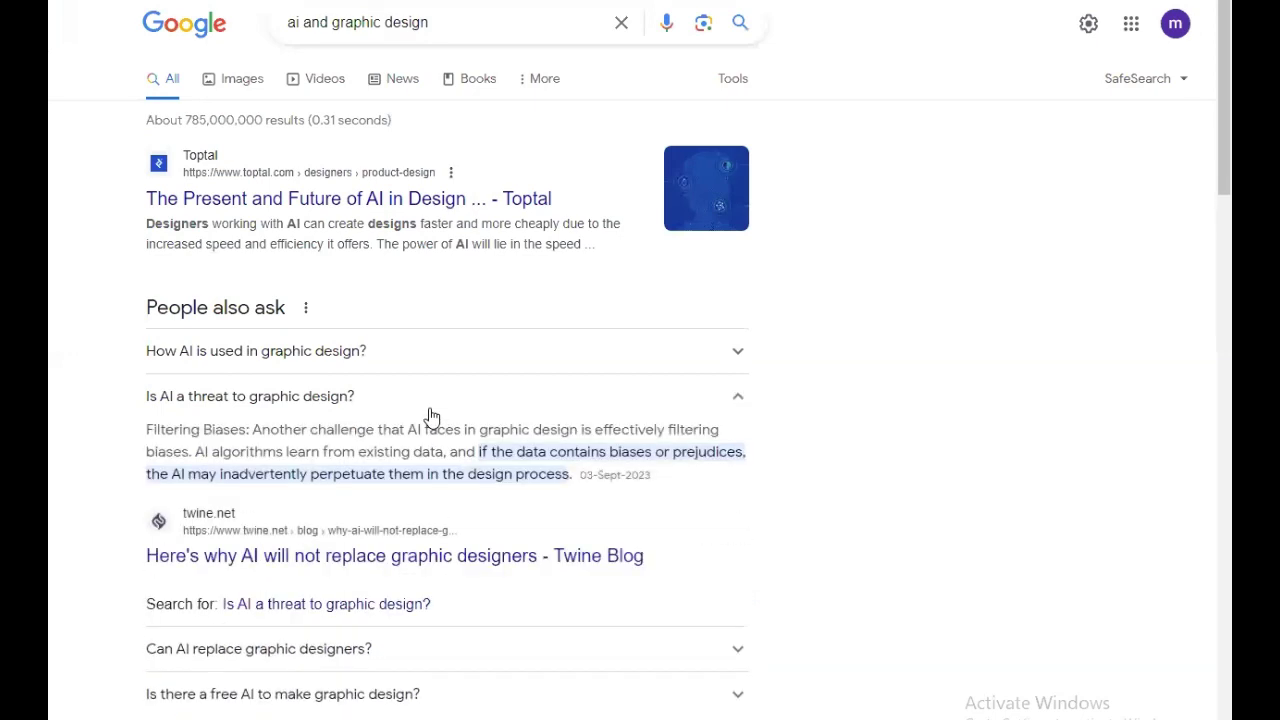
{"action": "left_click", "coordinate": [429, 418]}
{"action": "triple_click", "coordinate": [198, 398]}
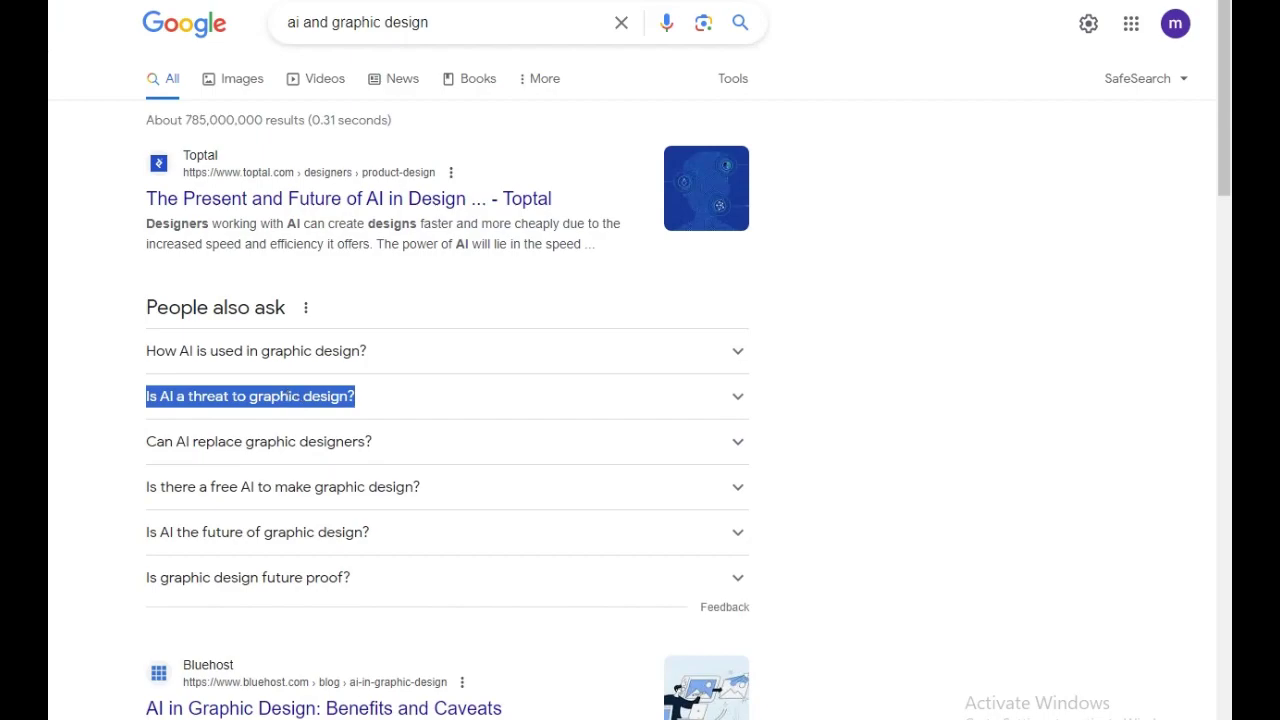
{"action": "key", "text": "ctrl+Tab"}
{"action": "scroll", "coordinate": [766, 711], "scroll_direction": "down", "scroll_amount": 3}
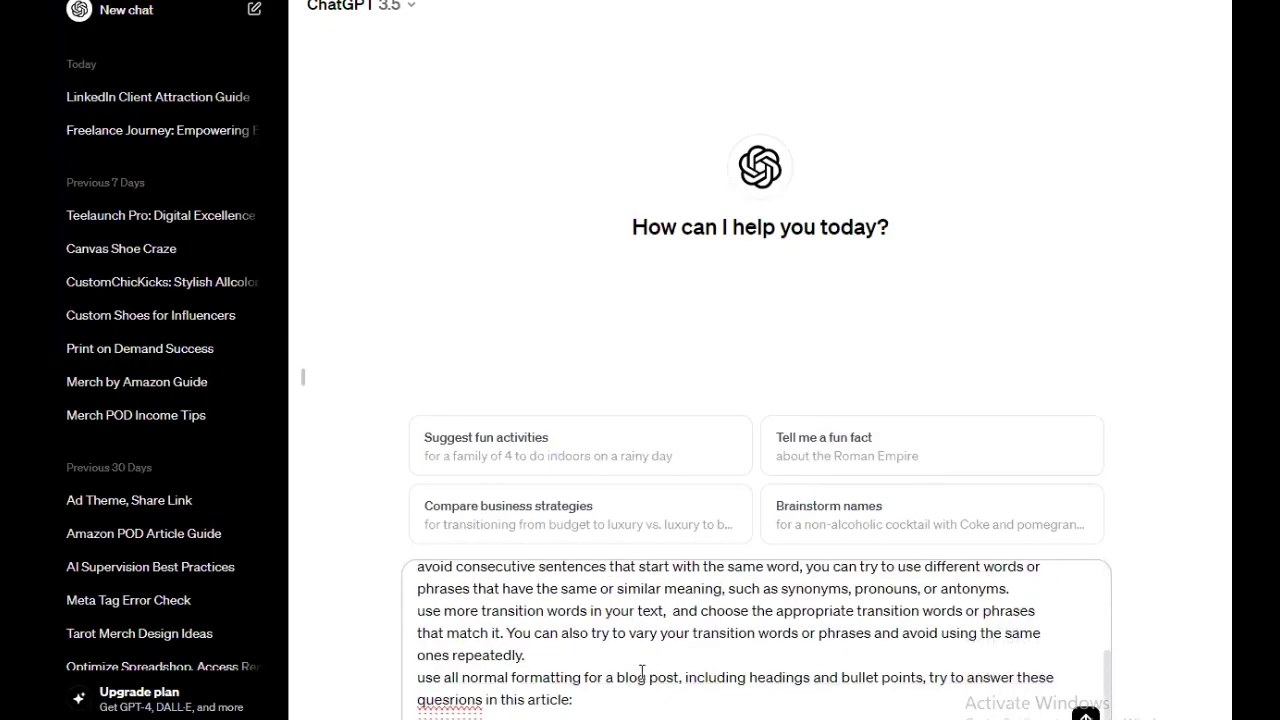
{"action": "left_click", "coordinate": [577, 700]}
{"action": "scroll", "coordinate": [578, 690], "scroll_direction": "up", "scroll_amount": 1}
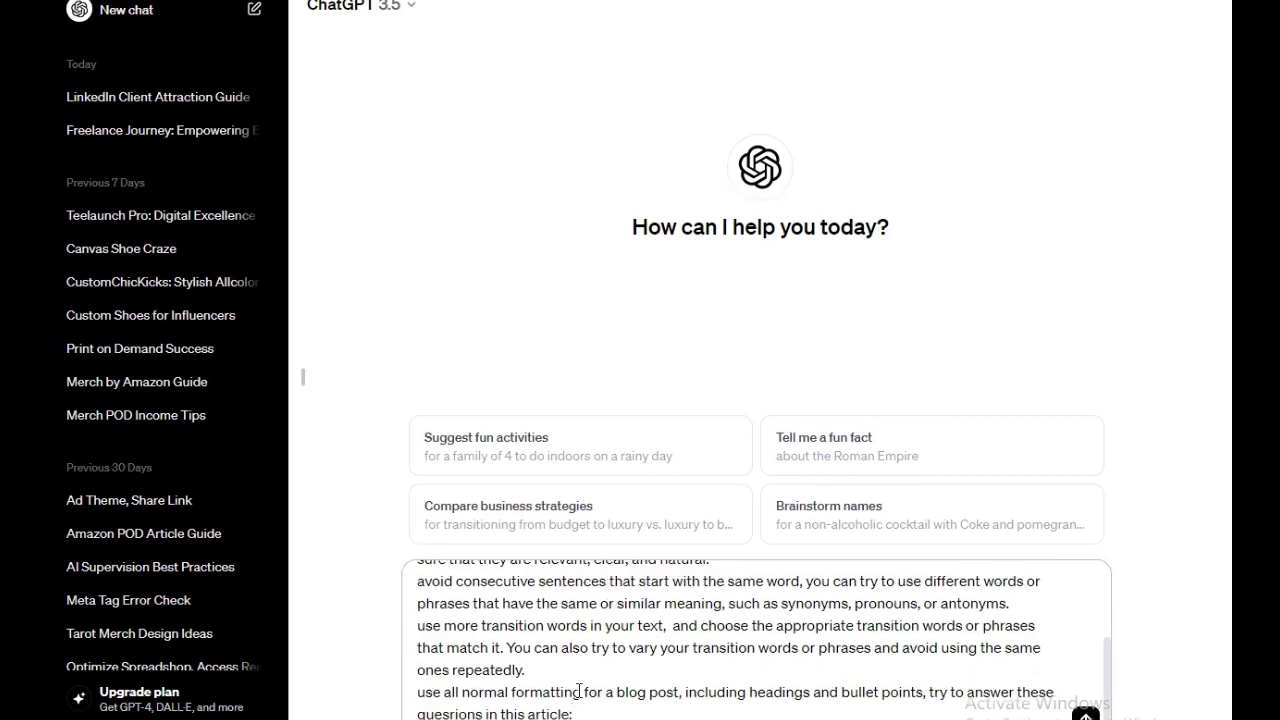
{"action": "scroll", "coordinate": [579, 691], "scroll_direction": "down", "scroll_amount": 1}
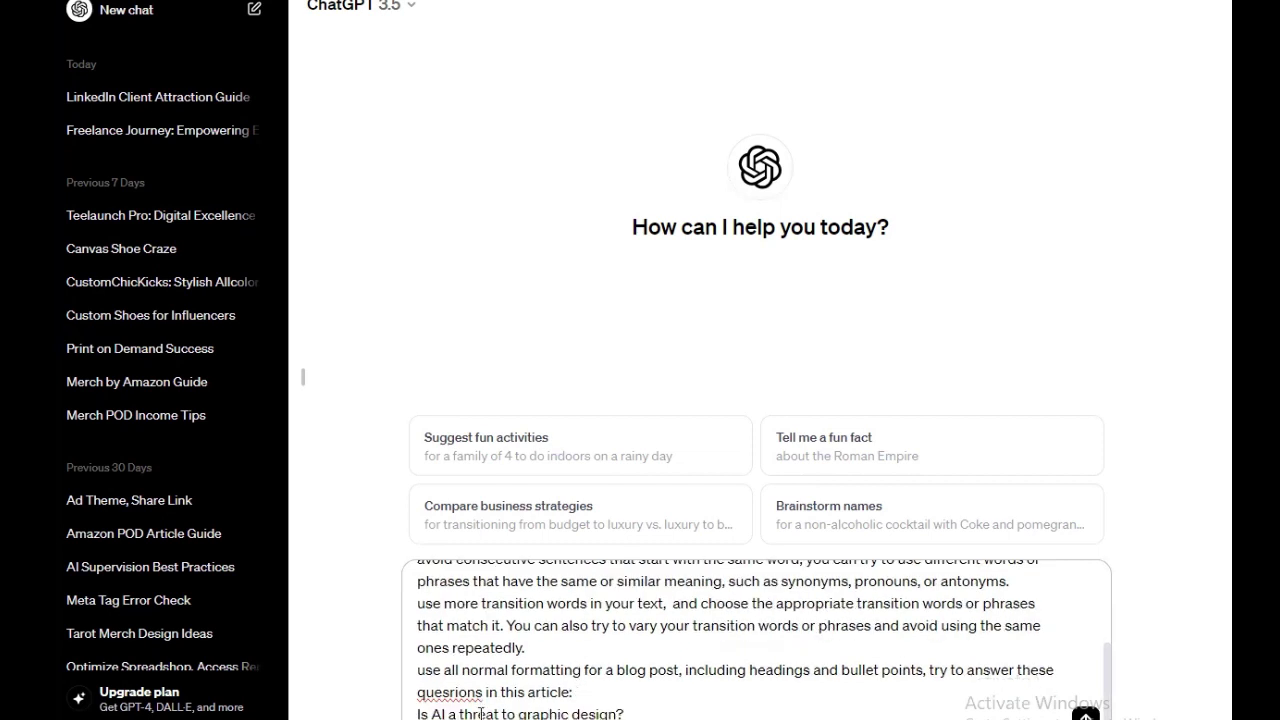
Correct the misspelled word "quesrions" to "questions" in the prompt's last instruction
{"action": "left_click", "coordinate": [456, 692]}
{"action": "key", "text": "BackSpace"}
{"action": "type", "text": "ti"}
Copy "Is graphic design future proof?" from Google's People also ask and add it on a new line of the ChatGPT prompt
{"action": "key", "text": "alt+Tab"}
{"action": "left_click", "coordinate": [100, 510]}
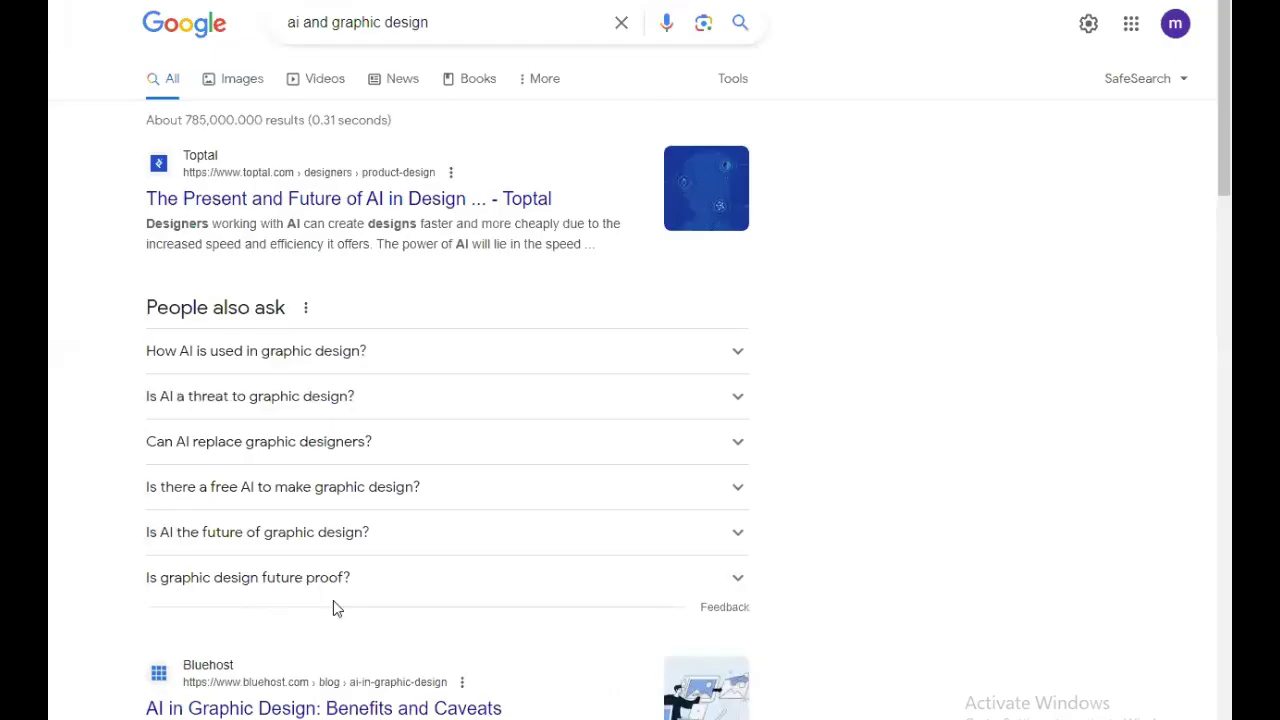
{"action": "left_click", "coordinate": [297, 589]}
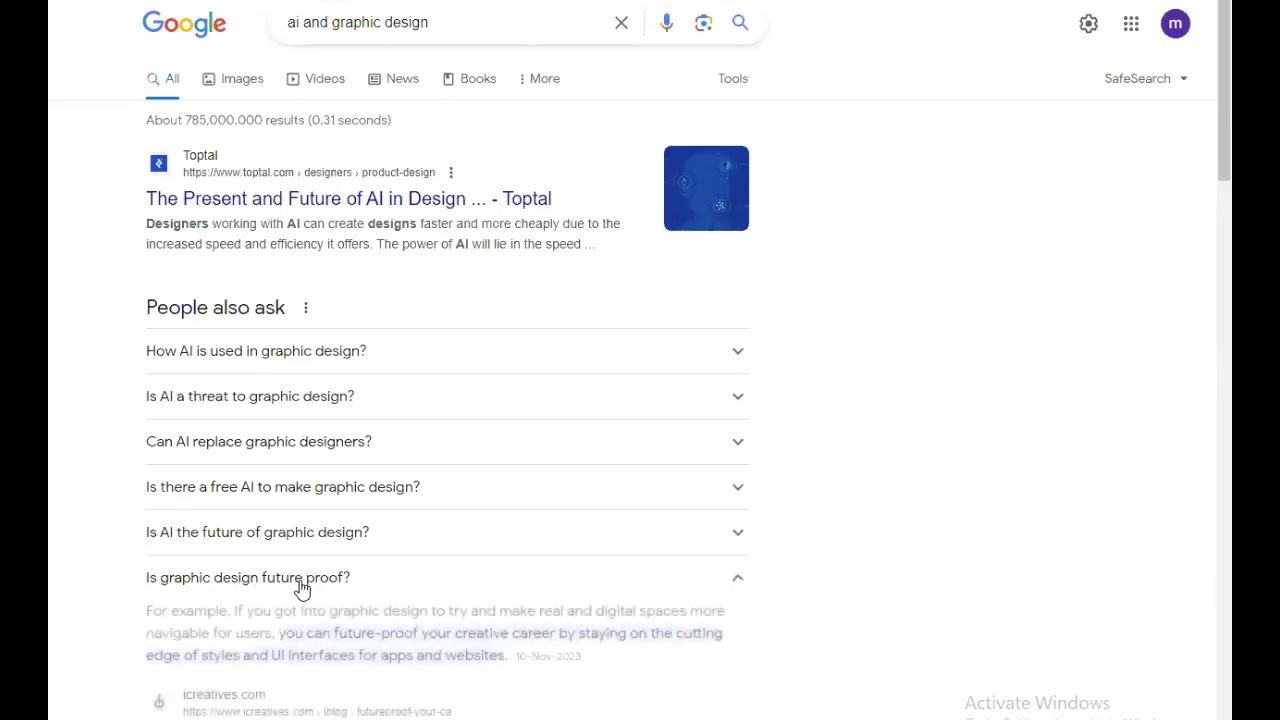
{"action": "scroll", "coordinate": [303, 588], "scroll_direction": "down", "scroll_amount": 2}
{"action": "scroll", "coordinate": [300, 588], "scroll_direction": "up", "scroll_amount": 1}
{"action": "left_click", "coordinate": [145, 487]}
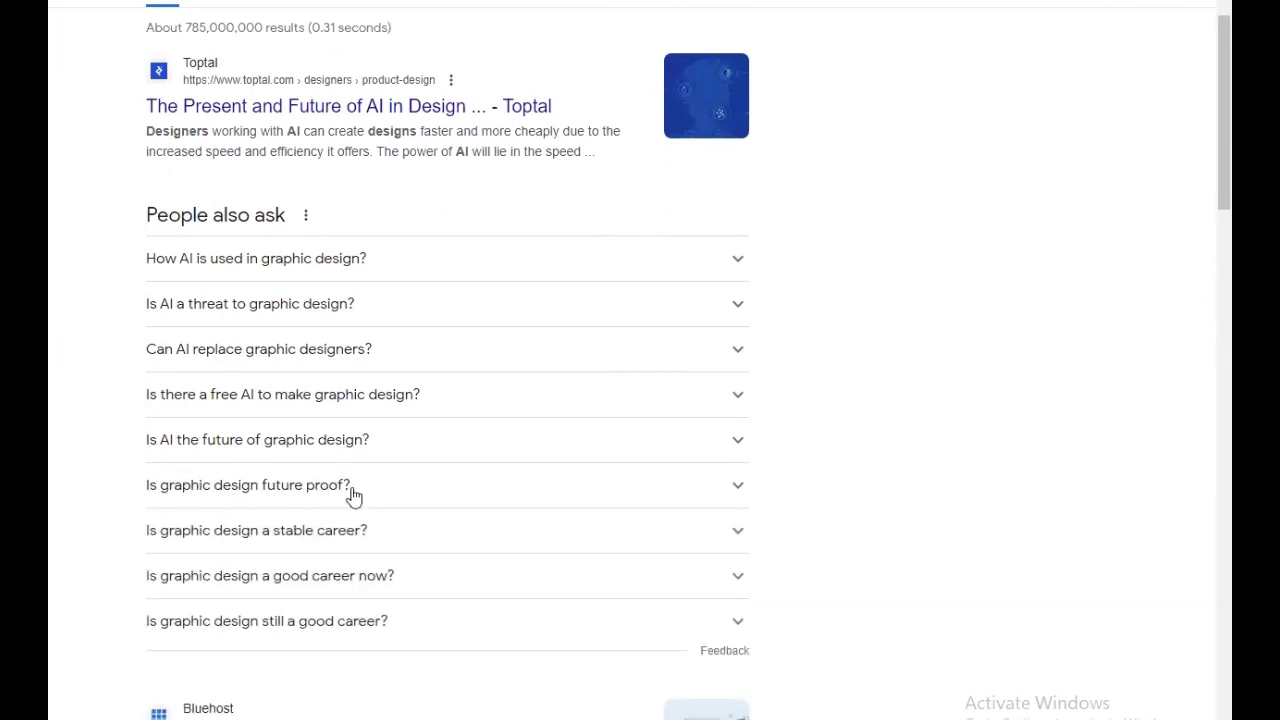
{"action": "left_click", "coordinate": [200, 494]}
{"action": "triple_click", "coordinate": [215, 488]}
{"action": "key", "text": "ctrl+c"}
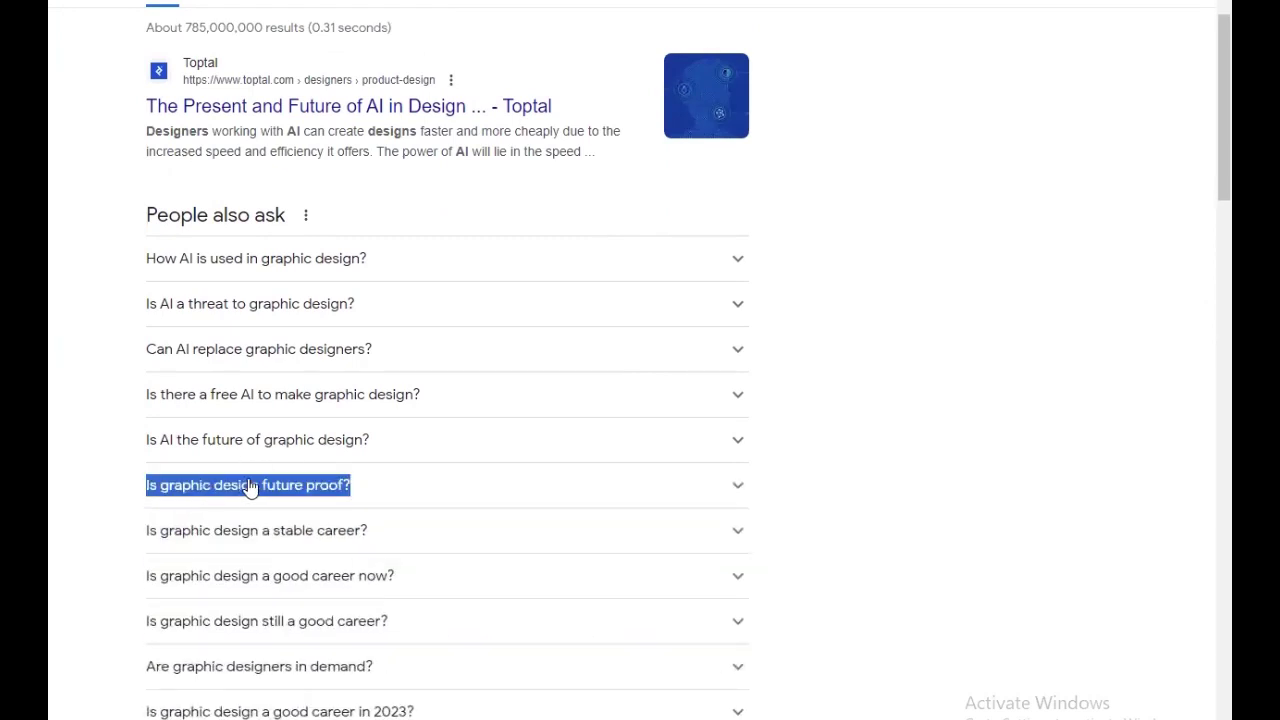
{"action": "key", "text": "alt+Tab"}
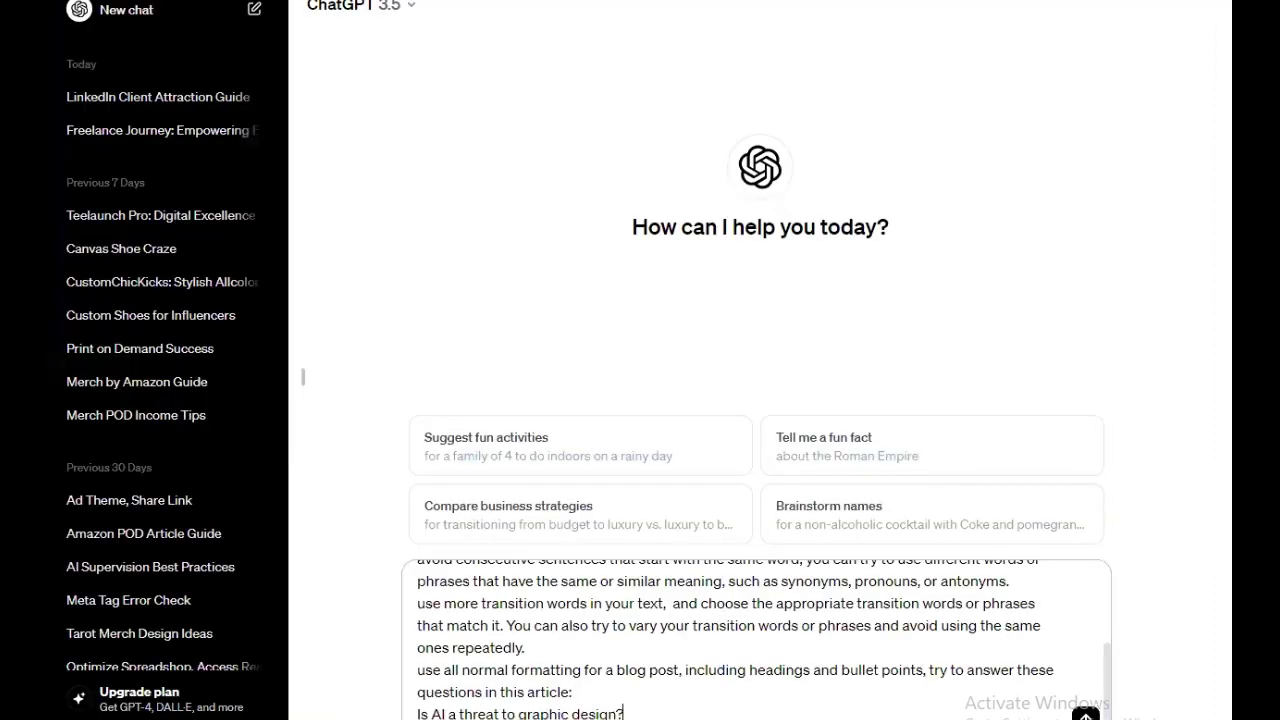
{"action": "key", "text": "shift+Return"}
{"action": "key", "text": "ctrl+v"}
Add the People also ask question "What will graphic design look like in 10 years?" from Google to the ChatGPT prompt's question list
{"action": "key", "text": "alt+Tab"}
{"action": "left_click", "coordinate": [87, 644]}
{"action": "scroll", "coordinate": [110, 660], "scroll_direction": "down", "scroll_amount": 1}
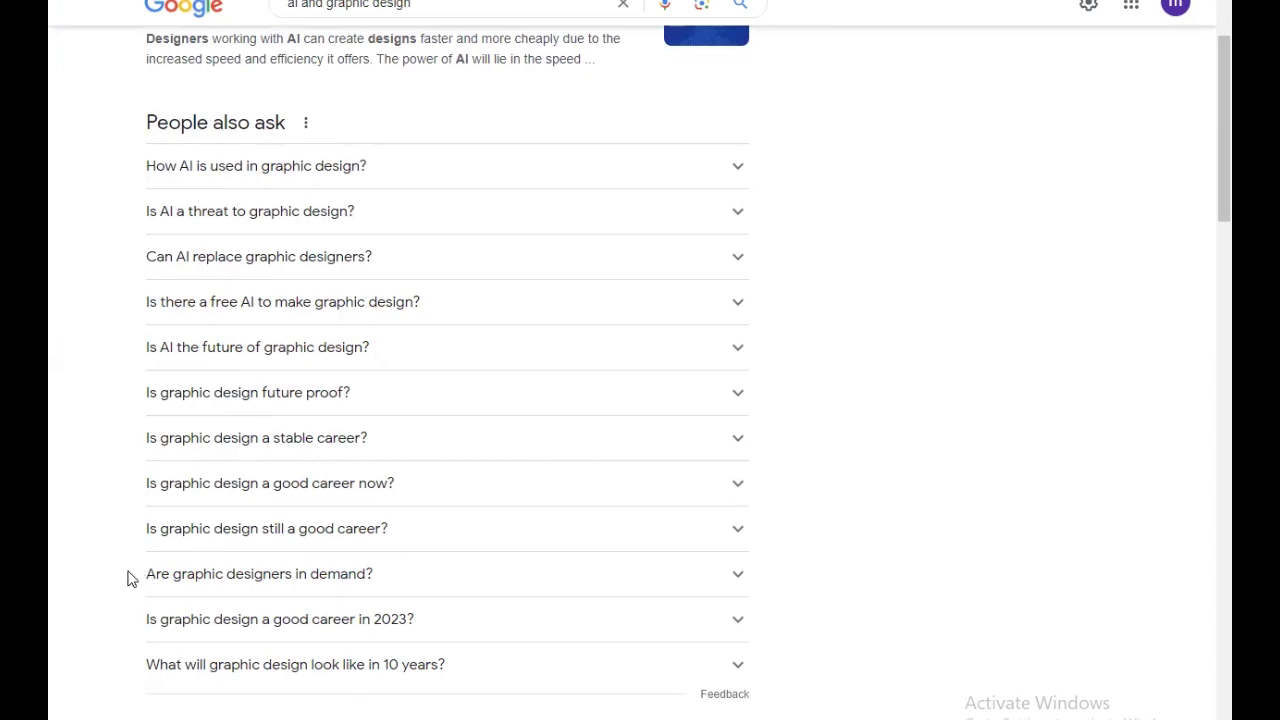
{"action": "left_click_drag", "start_coordinate": [137, 663], "coordinate": [363, 655]}
{"action": "key", "text": "ctrl+c"}
{"action": "key", "text": "alt+Tab"}
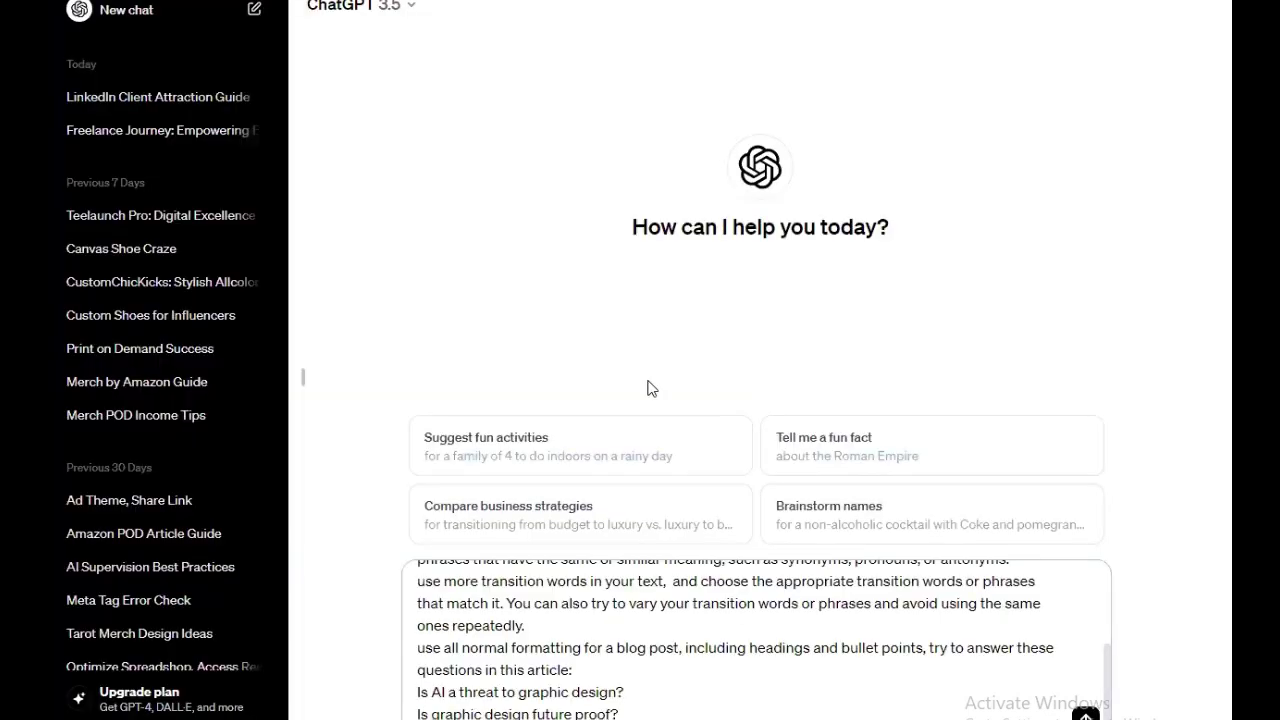
{"action": "key", "text": "ctrl+v"}
Return to Google's related questions, copy "Is AI the future of graphic design?" and paste it as the last question in the ChatGPT prompt
{"action": "key", "text": "alt+Tab"}
{"action": "left_click", "coordinate": [346, 680]}
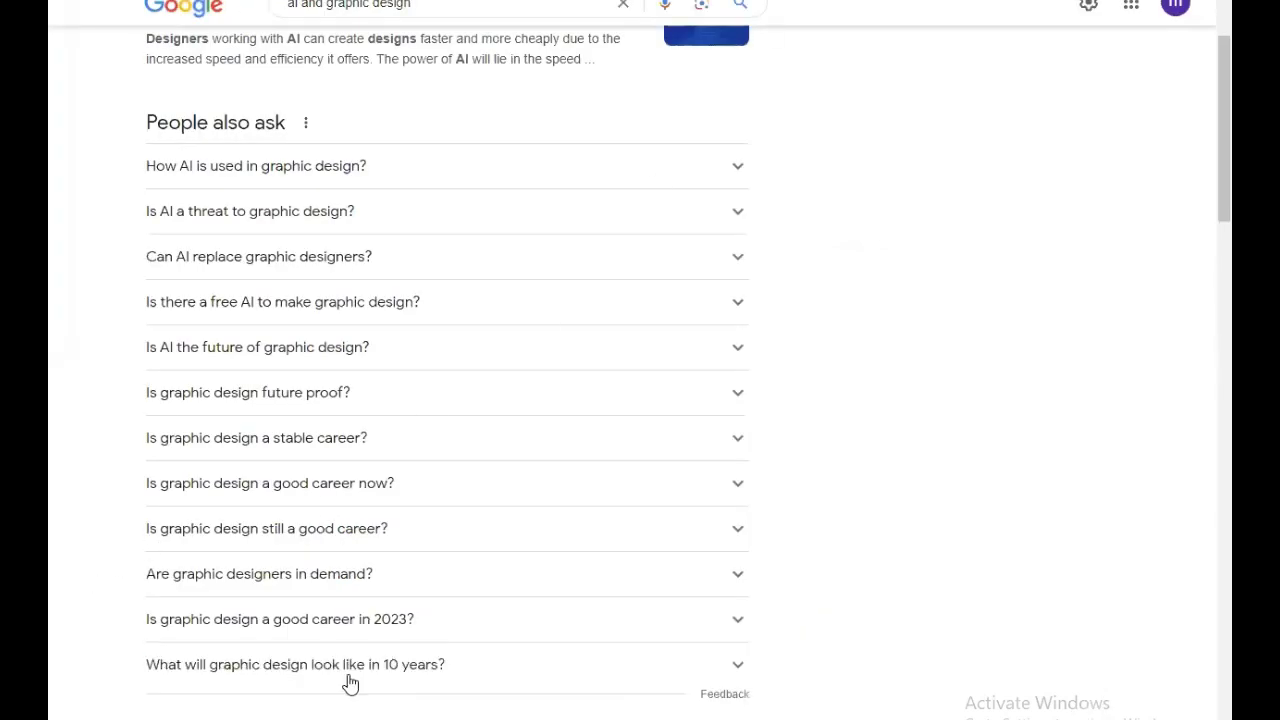
{"action": "left_click", "coordinate": [351, 674]}
{"action": "scroll", "coordinate": [289, 380], "scroll_direction": "up", "scroll_amount": 1}
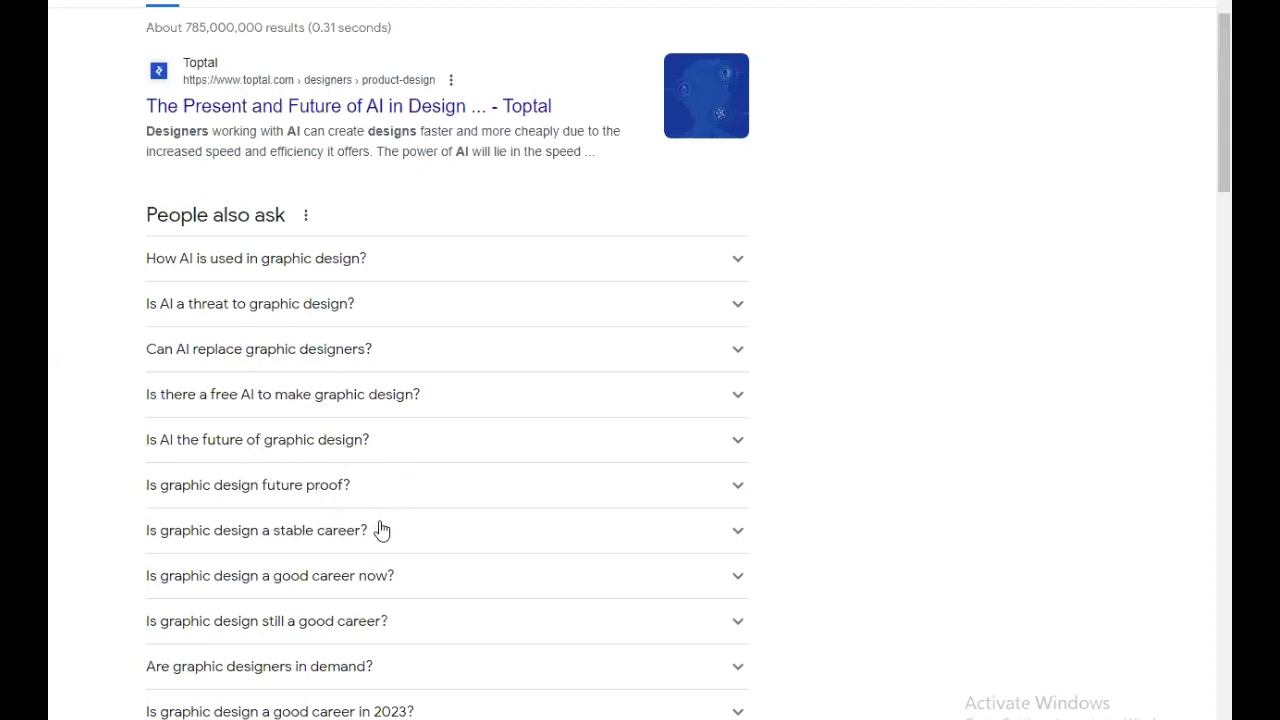
{"action": "left_click", "coordinate": [392, 448]}
{"action": "left_click_drag", "start_coordinate": [126, 440], "coordinate": [329, 440]}
{"action": "key", "text": "ctrl+c"}
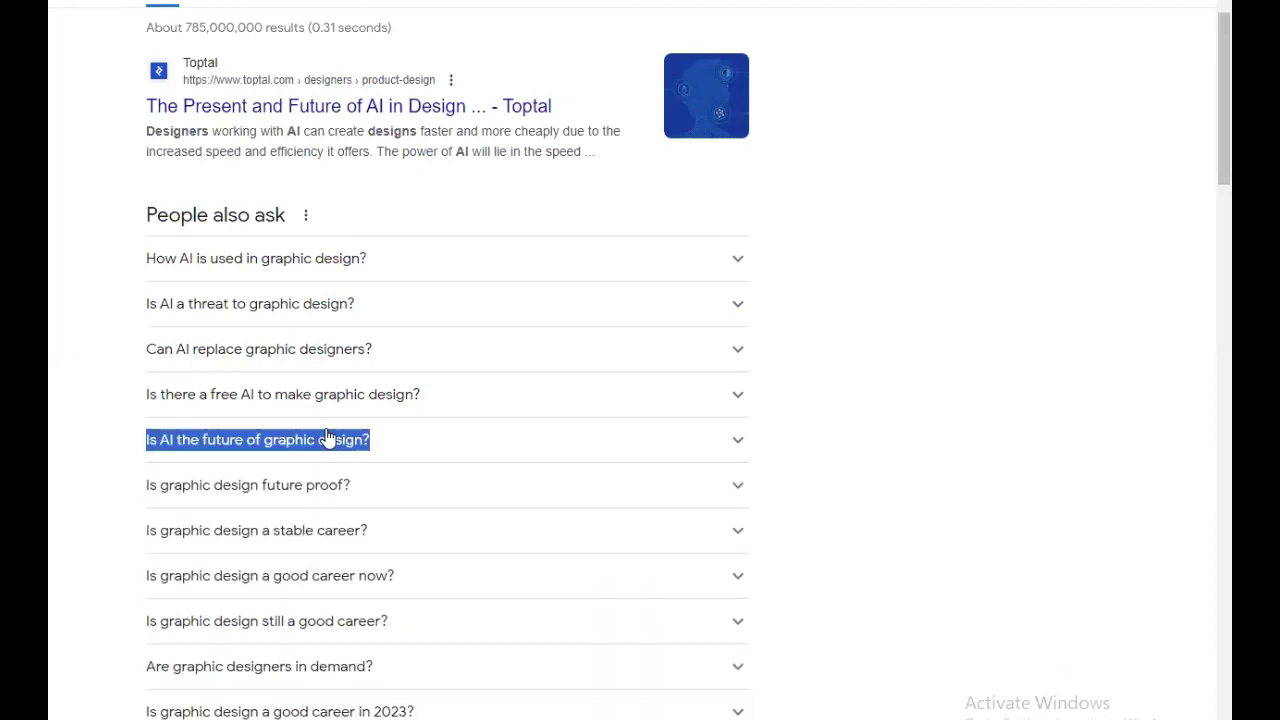
{"action": "key", "text": "ctrl+Tab"}
{"action": "key", "text": "ctrl+v"}
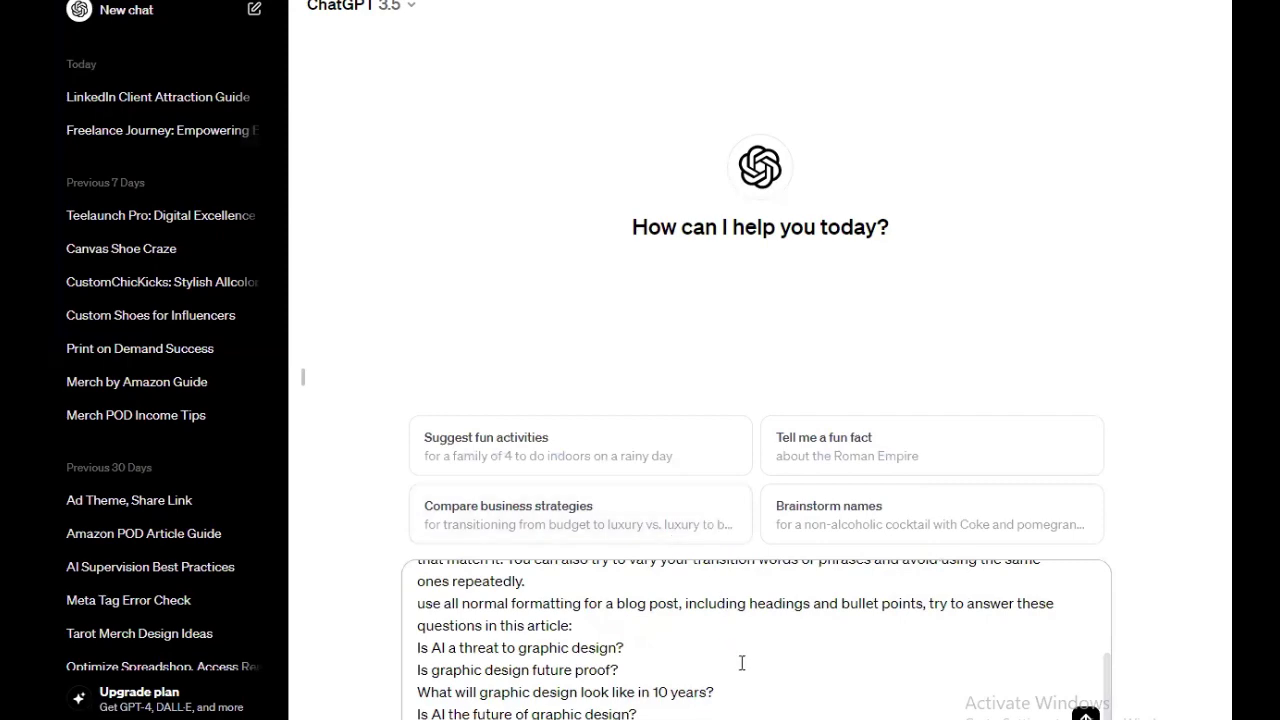
Review the full prompt from the keyword line to the questions and submit it to ChatGPT
{"action": "scroll", "coordinate": [741, 662], "scroll_direction": "up", "scroll_amount": 15}
{"action": "scroll", "coordinate": [803, 666], "scroll_direction": "down", "scroll_amount": 10}
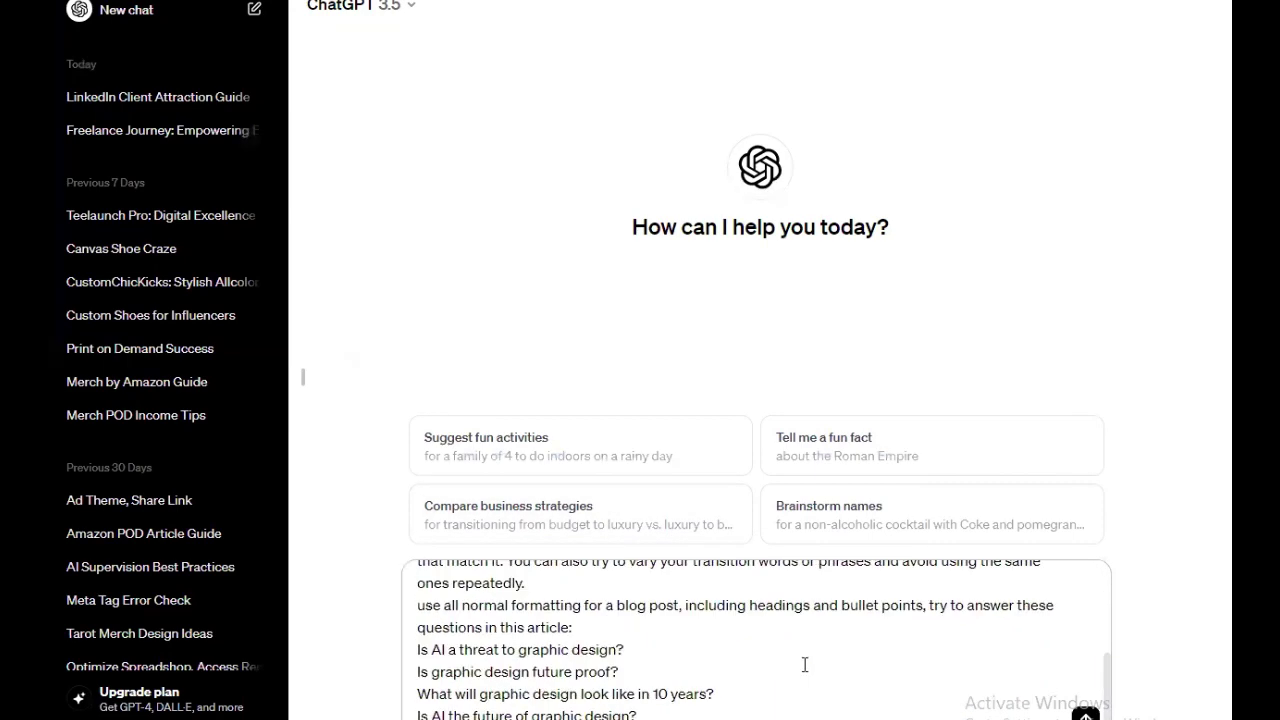
{"action": "left_click", "coordinate": [1085, 714]}
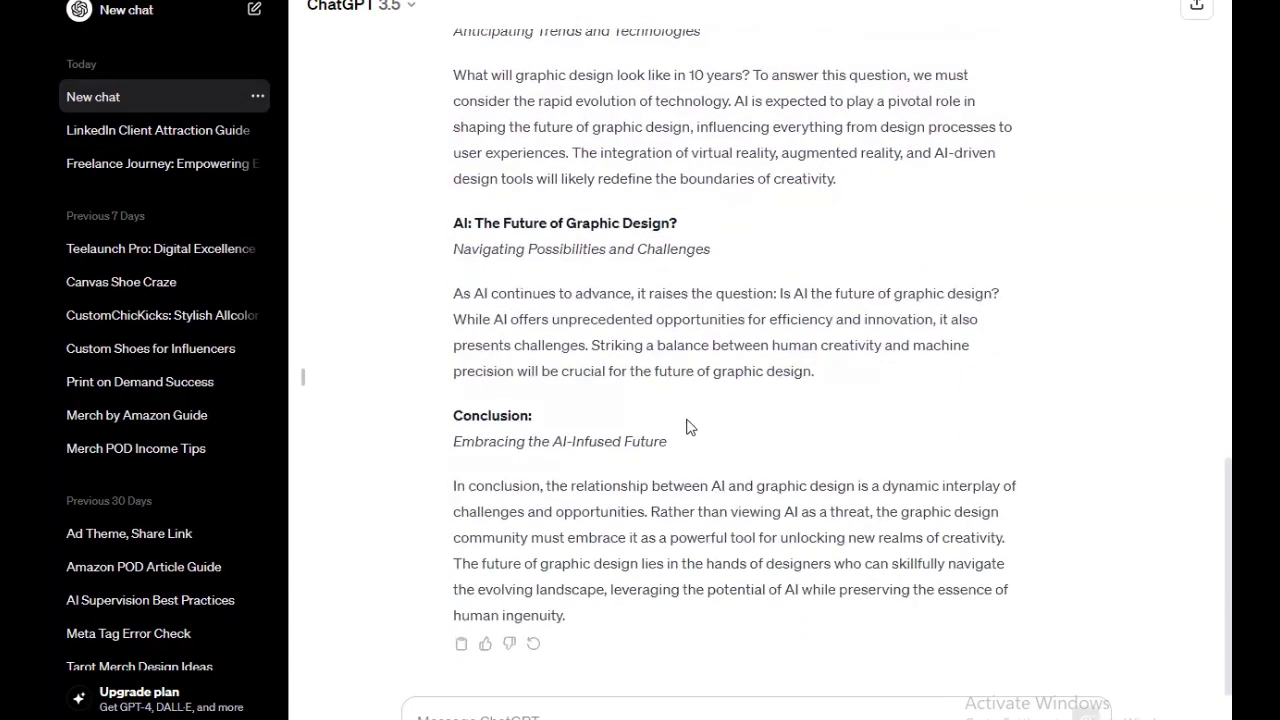
Read through the generated article from its title and introduction down to the conclusion
{"action": "scroll", "coordinate": [688, 420], "scroll_direction": "up", "scroll_amount": 1}
{"action": "scroll", "coordinate": [688, 420], "scroll_direction": "up", "scroll_amount": 15}
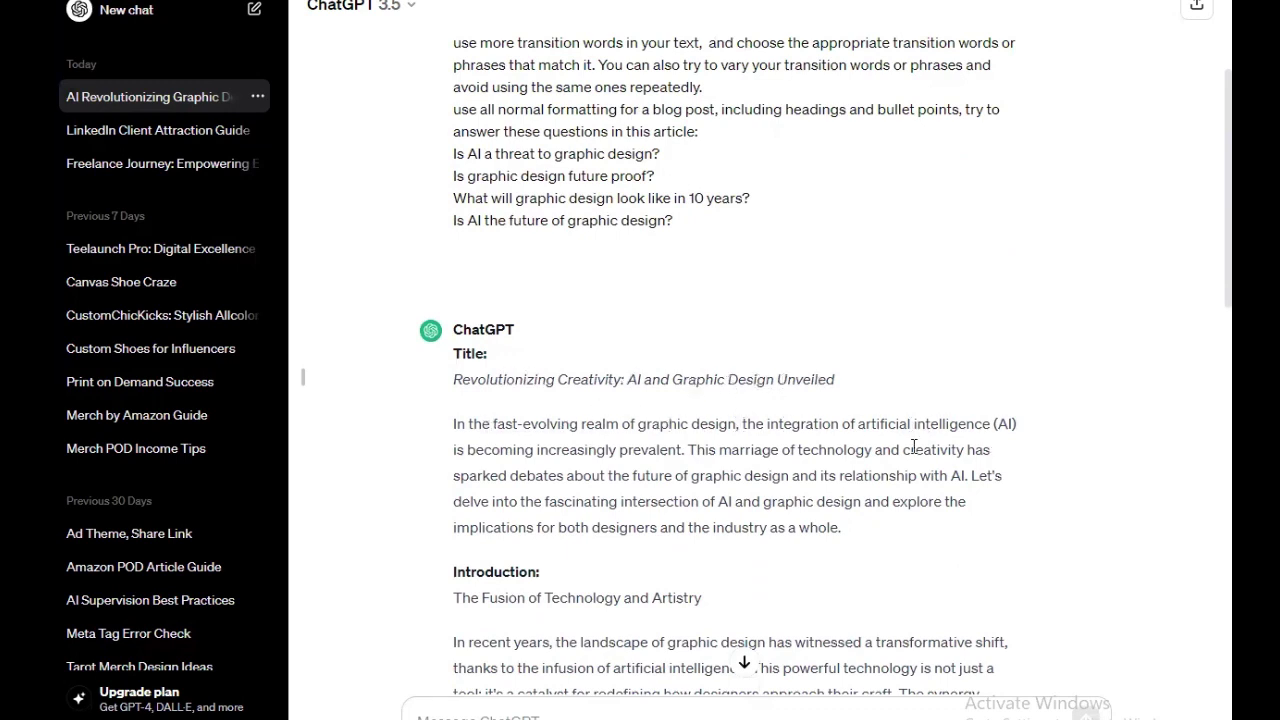
{"action": "scroll", "coordinate": [741, 470], "scroll_direction": "down", "scroll_amount": 2}
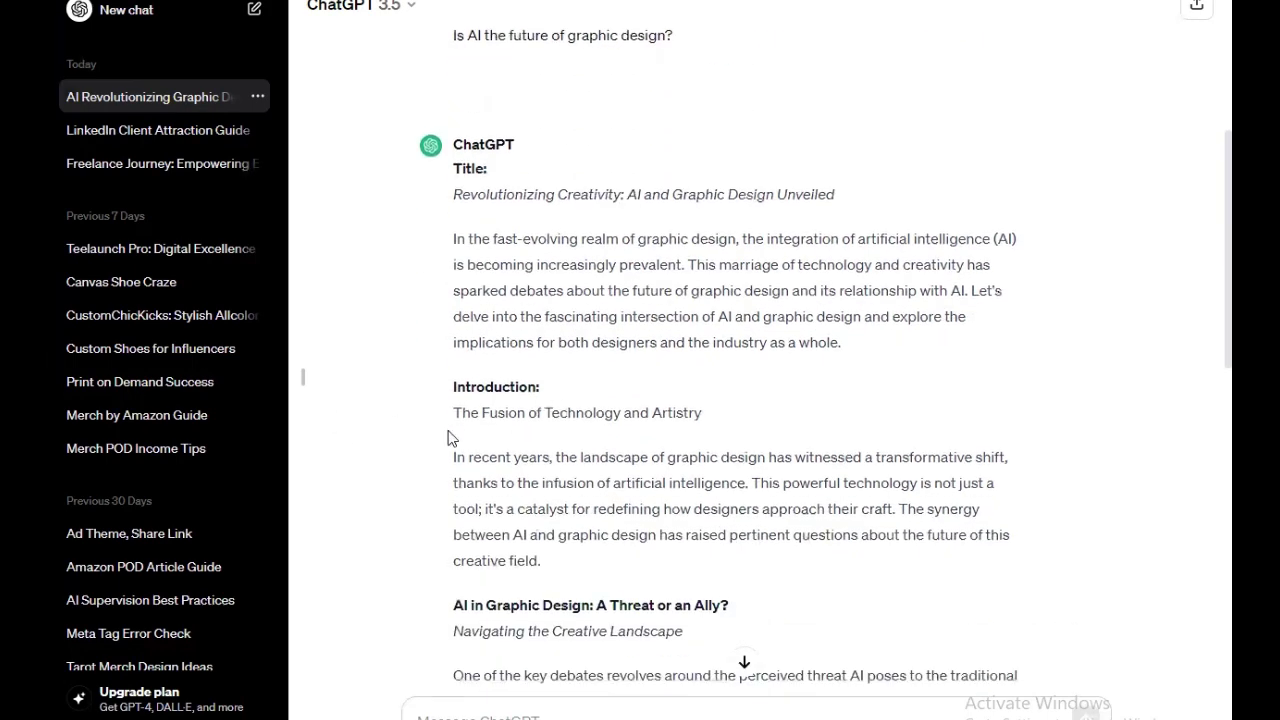
{"action": "scroll", "coordinate": [592, 598], "scroll_direction": "down", "scroll_amount": 2}
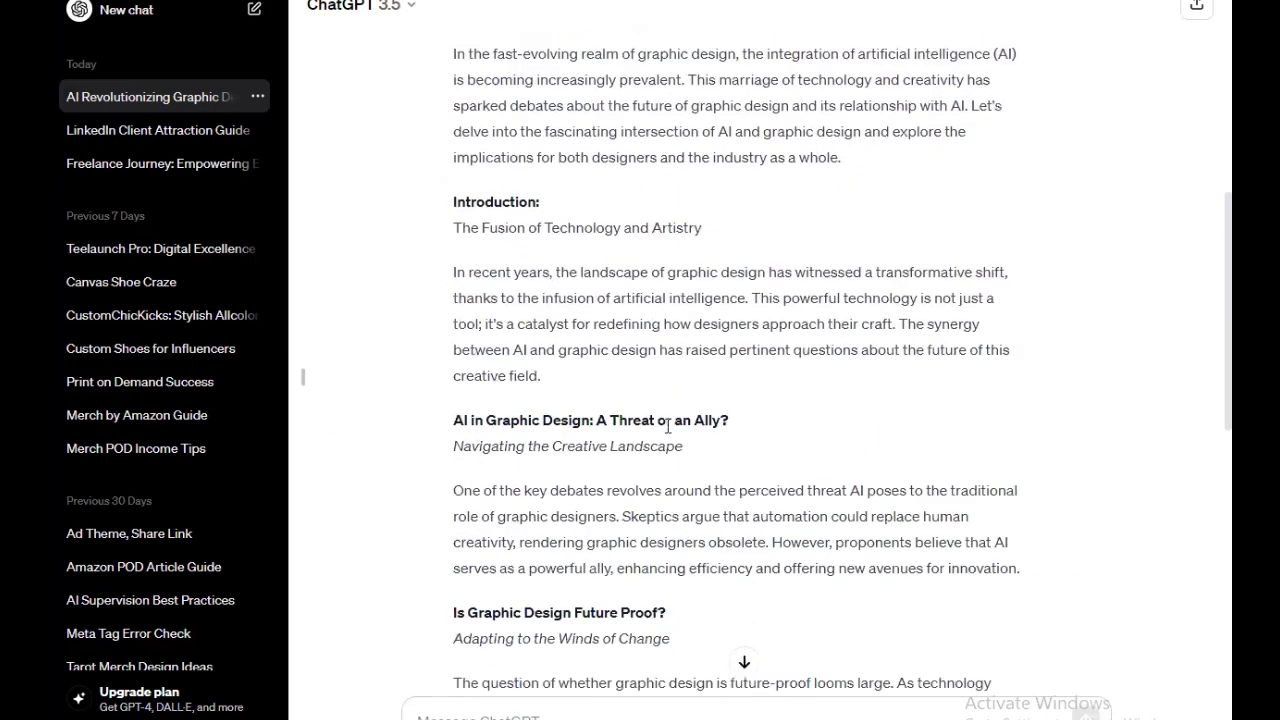
{"action": "scroll", "coordinate": [535, 495], "scroll_direction": "down", "scroll_amount": 5}
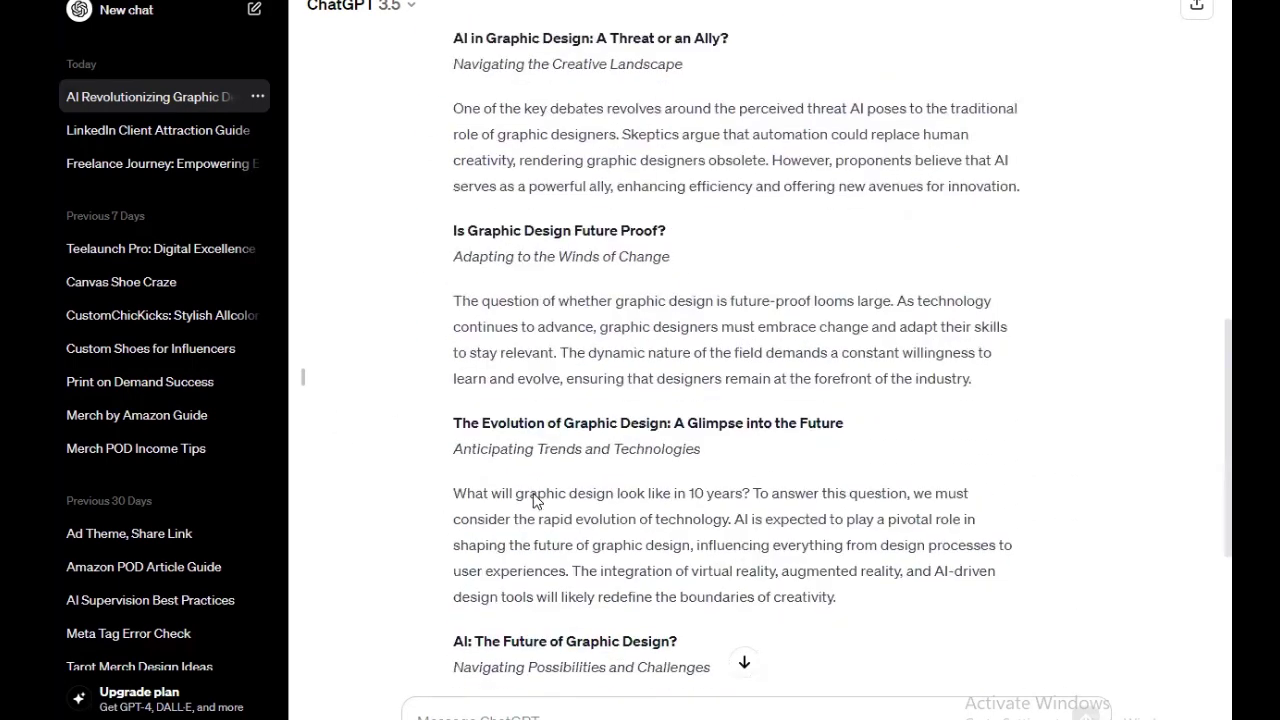
{"action": "scroll", "coordinate": [535, 495], "scroll_direction": "down", "scroll_amount": 4}
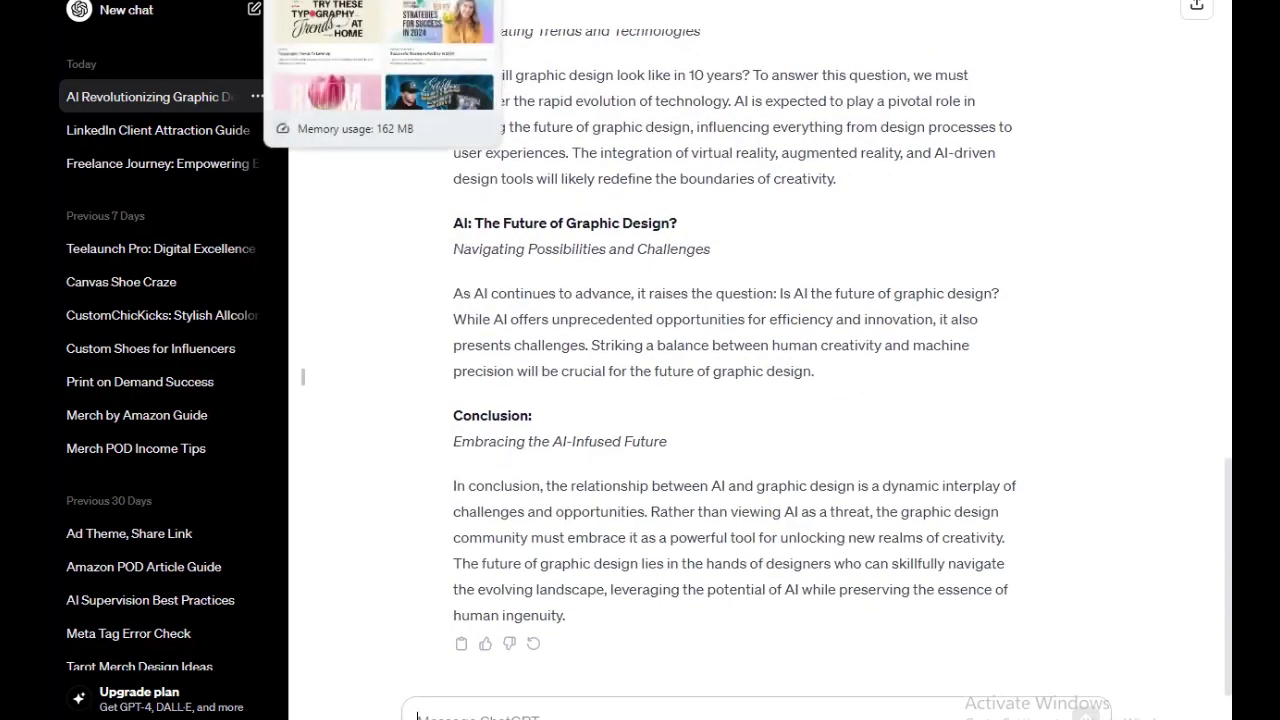
Switch to the Kittl blog page and look through its article list down to the footer links
{"action": "left_click", "coordinate": [340, 0]}
{"action": "scroll", "coordinate": [50, 490], "scroll_direction": "down", "scroll_amount": 10}
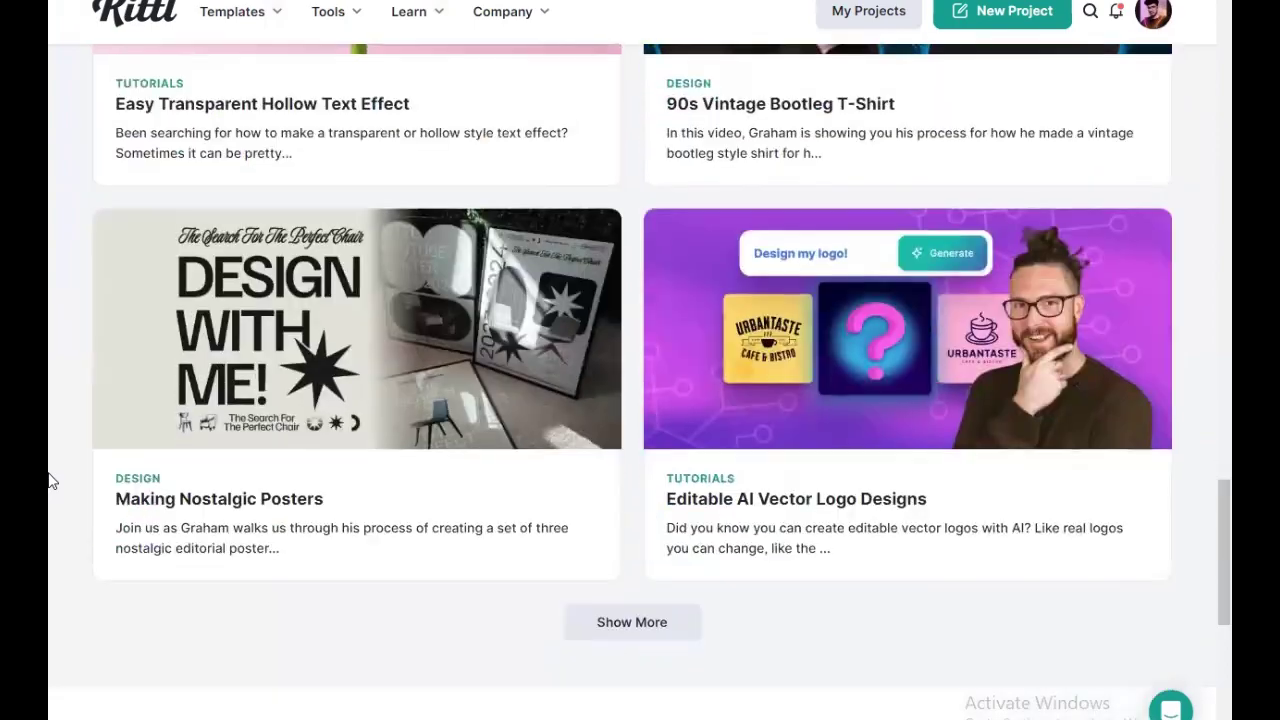
{"action": "scroll", "coordinate": [50, 481], "scroll_direction": "down", "scroll_amount": 3}
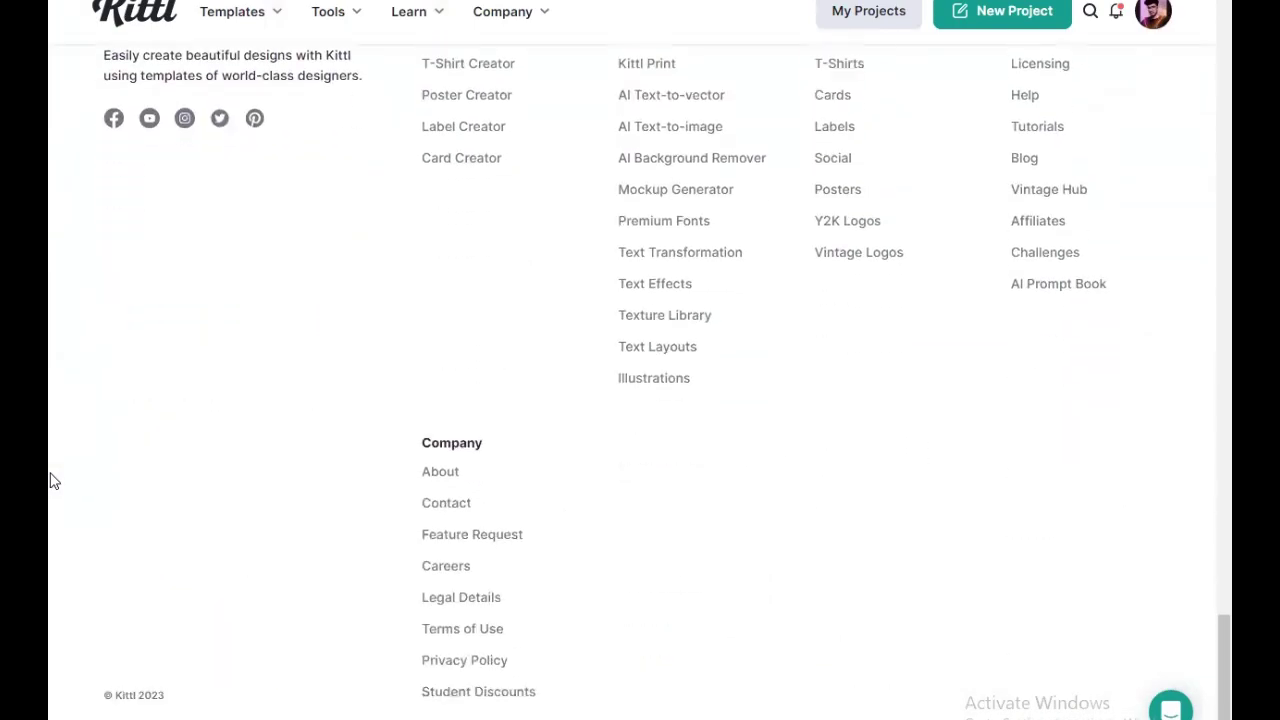
{"action": "scroll", "coordinate": [50, 481], "scroll_direction": "up", "scroll_amount": 15}
{"action": "scroll", "coordinate": [48, 478], "scroll_direction": "up", "scroll_amount": 10}
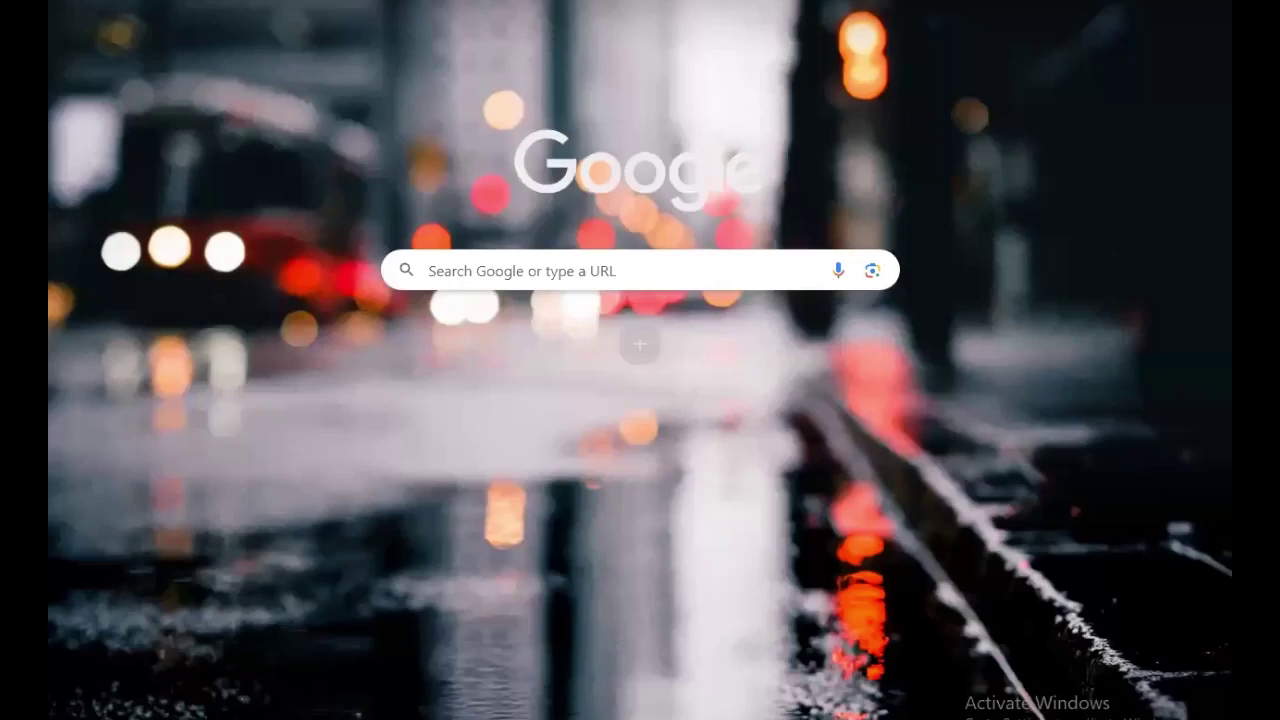
Search Google for "kittl" from a new tab
{"action": "type", "text": "i"}
{"action": "key", "text": "BackSpace"}
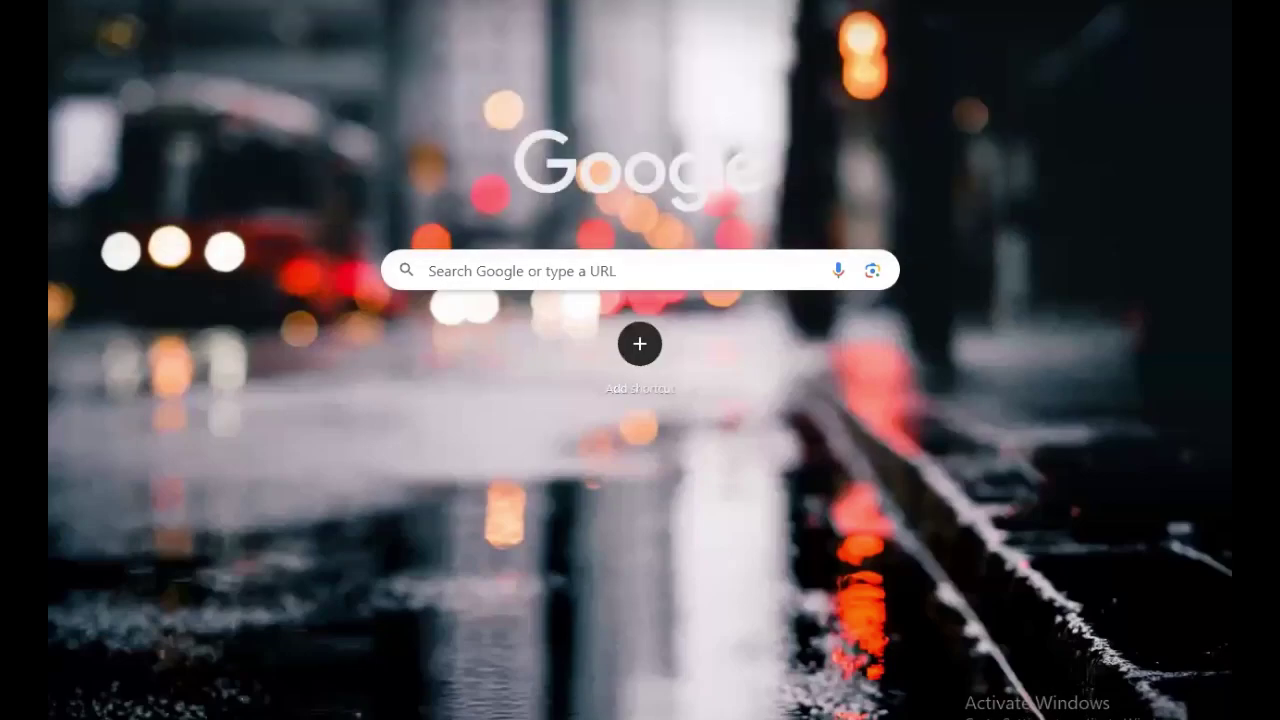
{"action": "type", "text": "kittle"}
{"action": "key", "text": "Return"}
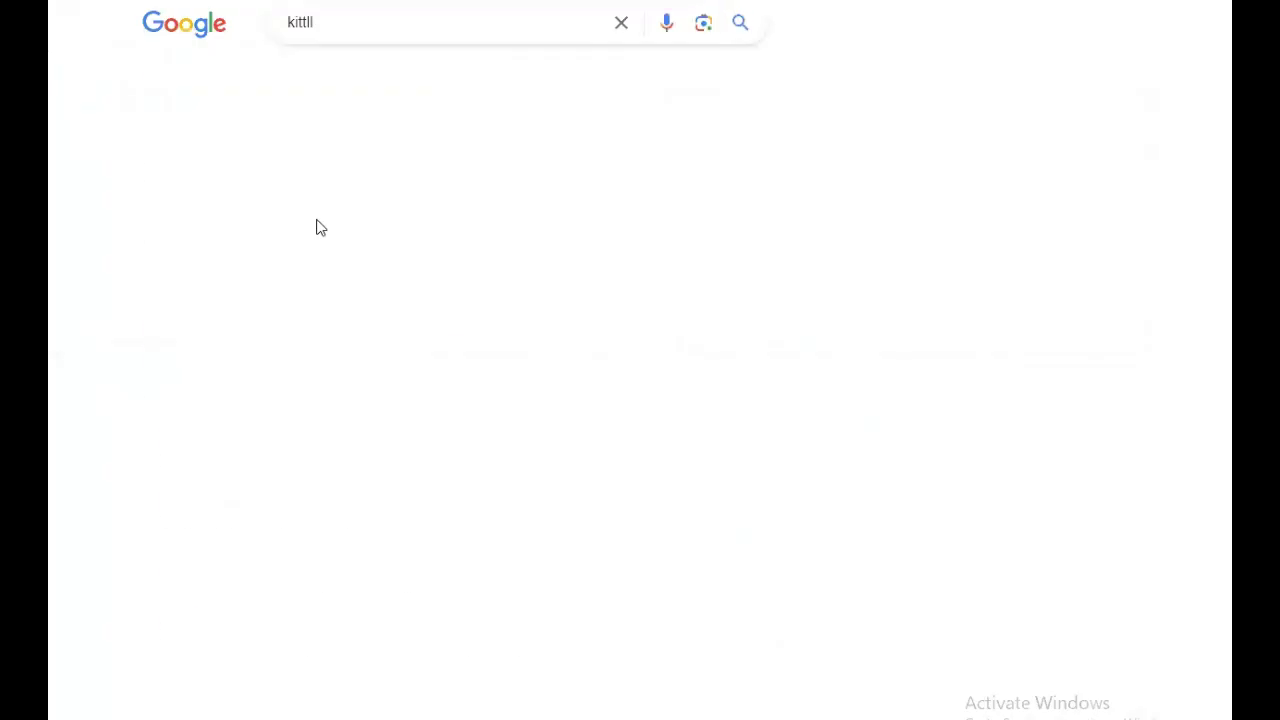
Look through the Kittl results and expand the related question "Is Kittl design free?"
{"action": "scroll", "coordinate": [135, 395], "scroll_direction": "down", "scroll_amount": 5}
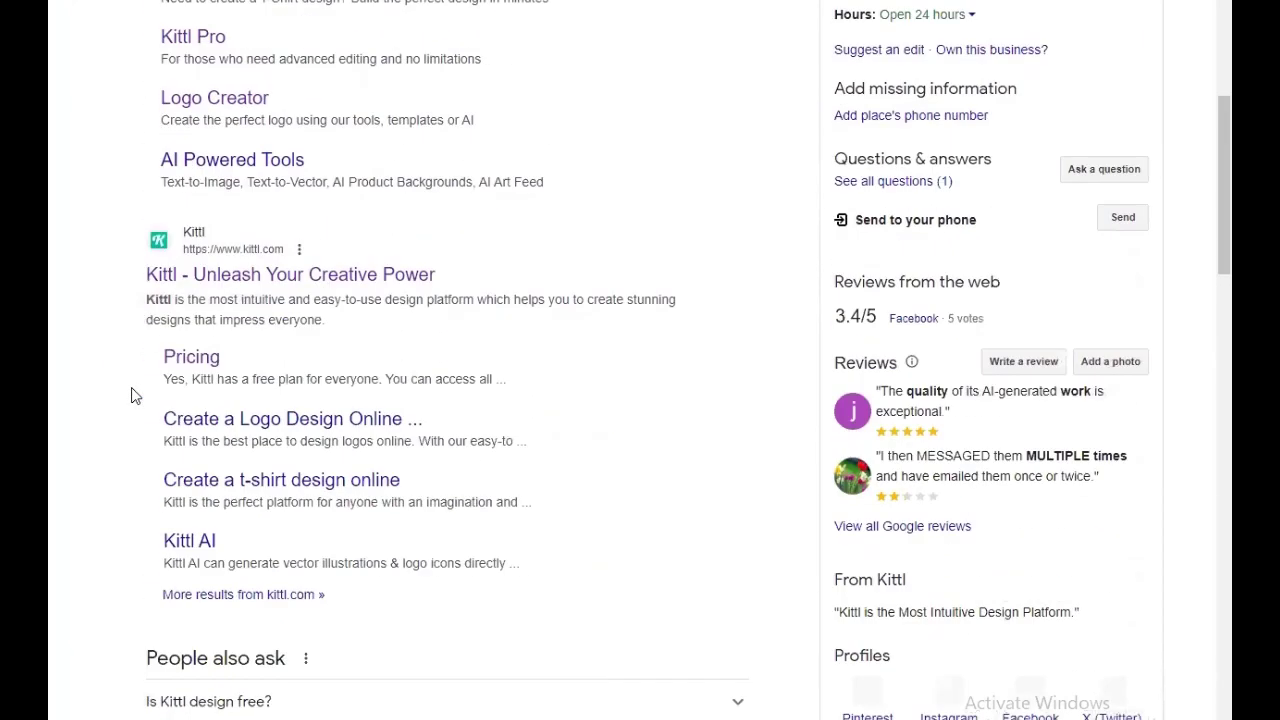
{"action": "scroll", "coordinate": [135, 395], "scroll_direction": "down", "scroll_amount": 3}
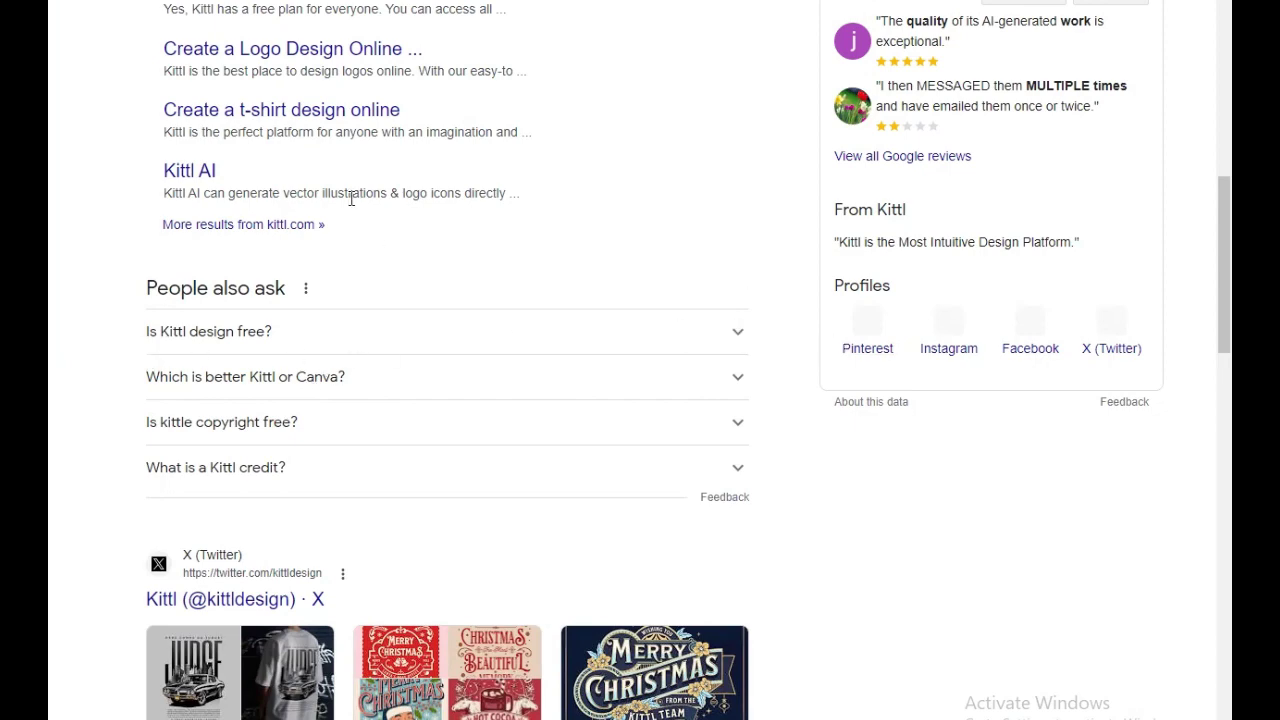
{"action": "scroll", "coordinate": [351, 198], "scroll_direction": "up", "scroll_amount": 2}
{"action": "scroll", "coordinate": [351, 198], "scroll_direction": "down", "scroll_amount": 1}
{"action": "left_click", "coordinate": [320, 423]}
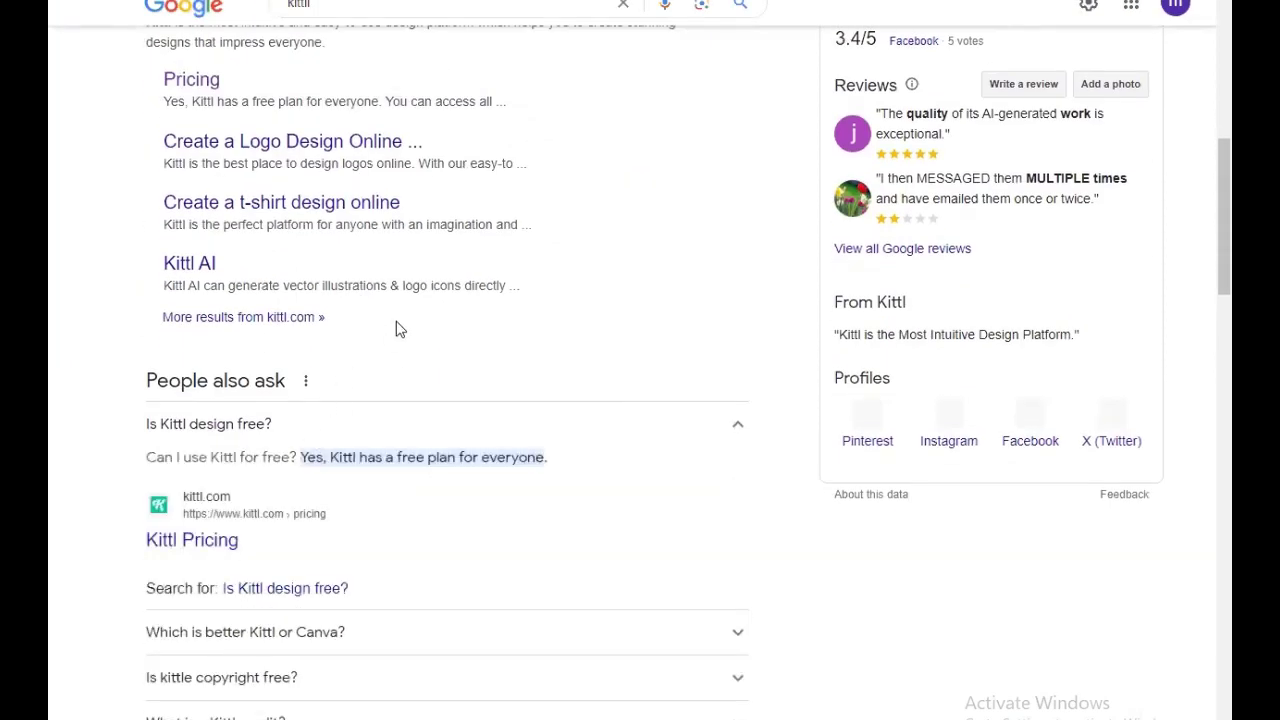
{"action": "scroll", "coordinate": [100, 417], "scroll_direction": "down", "scroll_amount": 2}
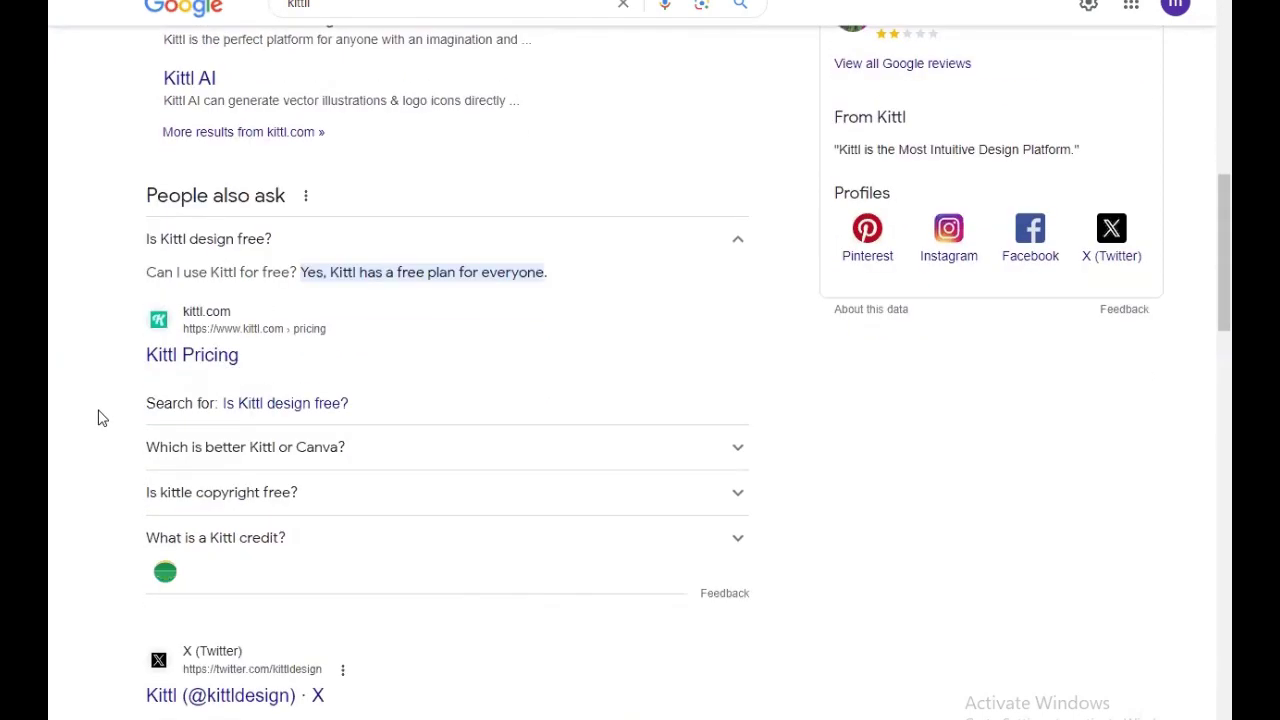
Extend the Google query to "what is kittl" and run the search
{"action": "scroll", "coordinate": [100, 418], "scroll_direction": "up", "scroll_amount": 3}
{"action": "scroll", "coordinate": [100, 418], "scroll_direction": "up", "scroll_amount": 3}
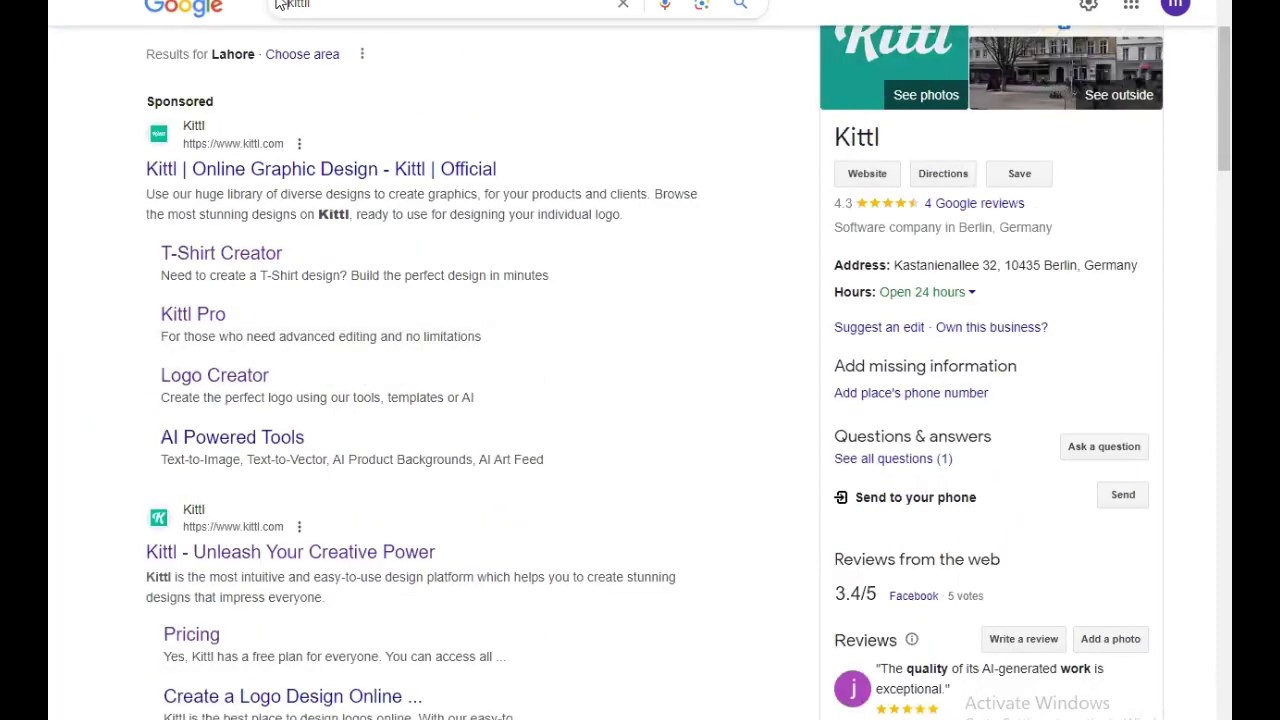
{"action": "left_click", "coordinate": [280, 4]}
{"action": "type", "text": "what is"}
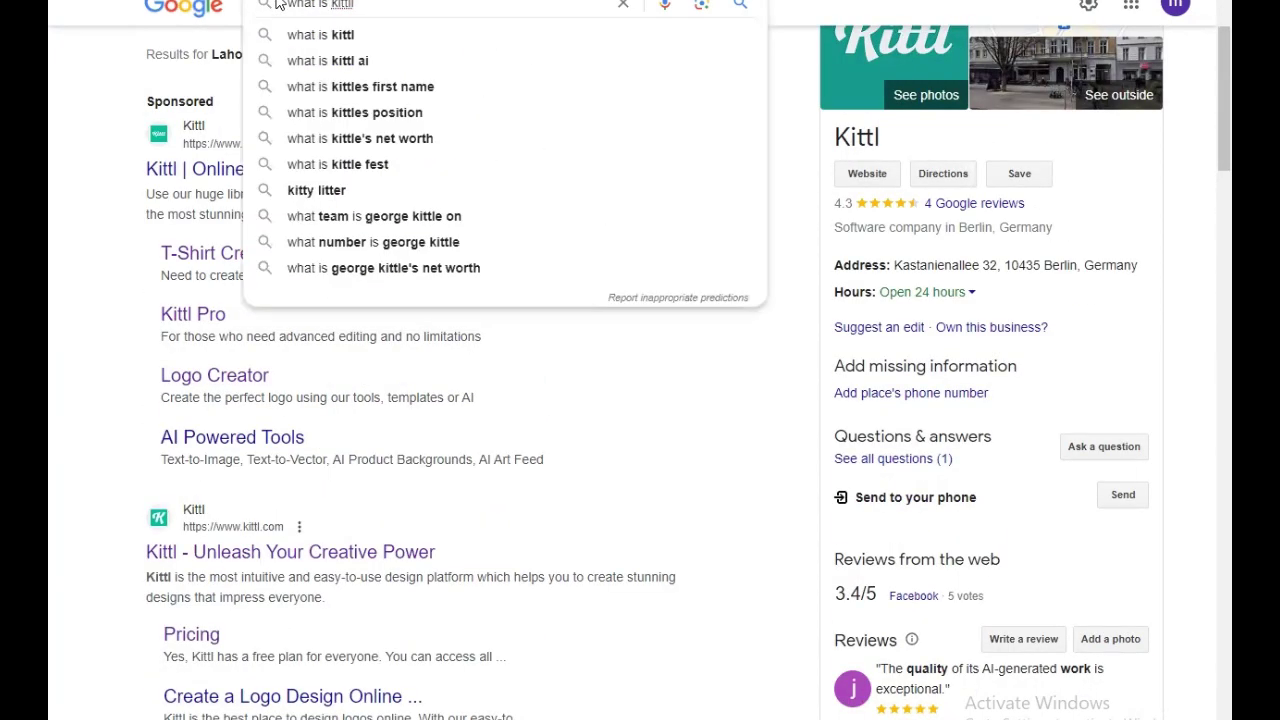
{"action": "key", "text": "Return"}
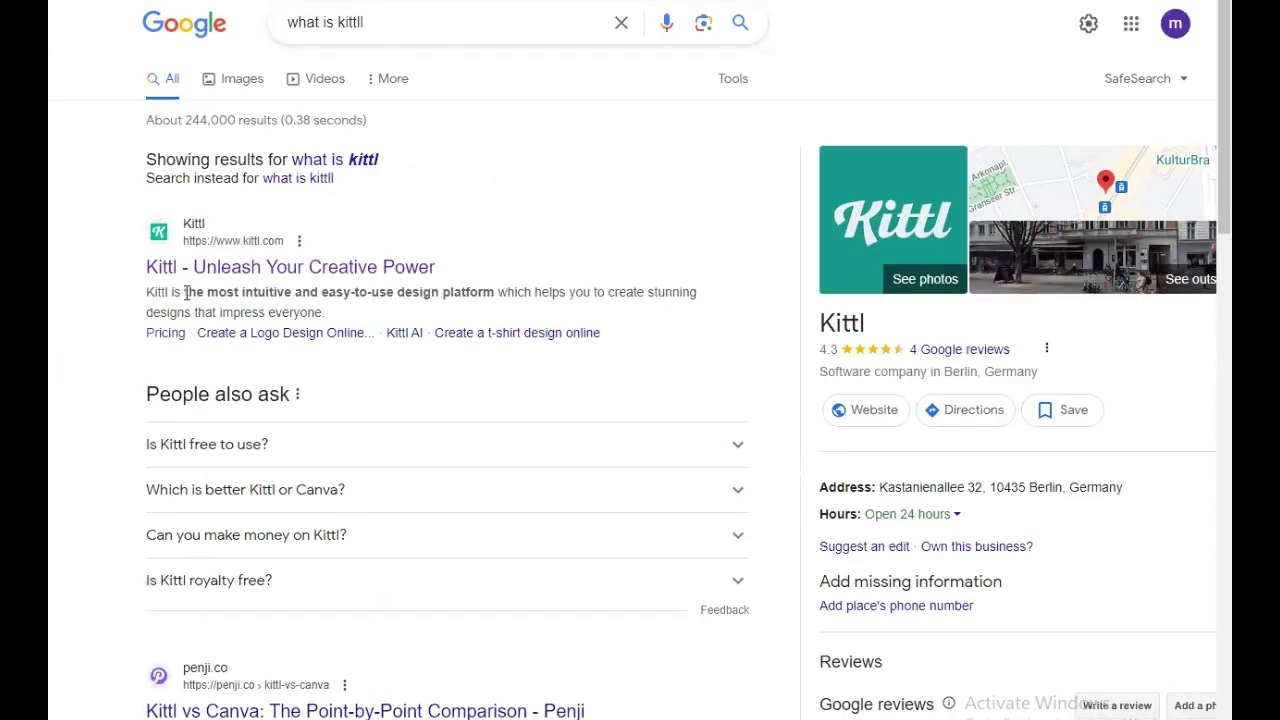
Copy Kittl's description from the search result and have ChatGPT rewrite the article as an affiliate article promoting the Kittl affiliate link
{"action": "left_click_drag", "start_coordinate": [150, 292], "coordinate": [344, 325]}
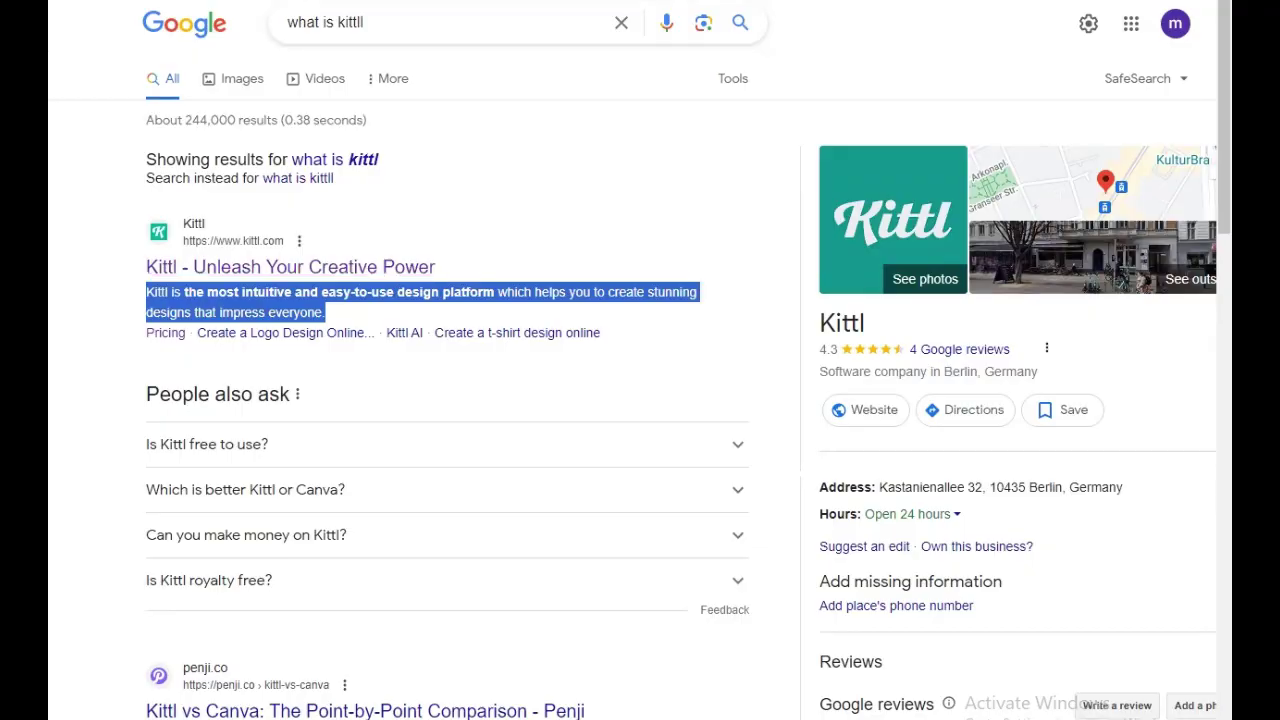
{"action": "left_click", "coordinate": [434, 2]}
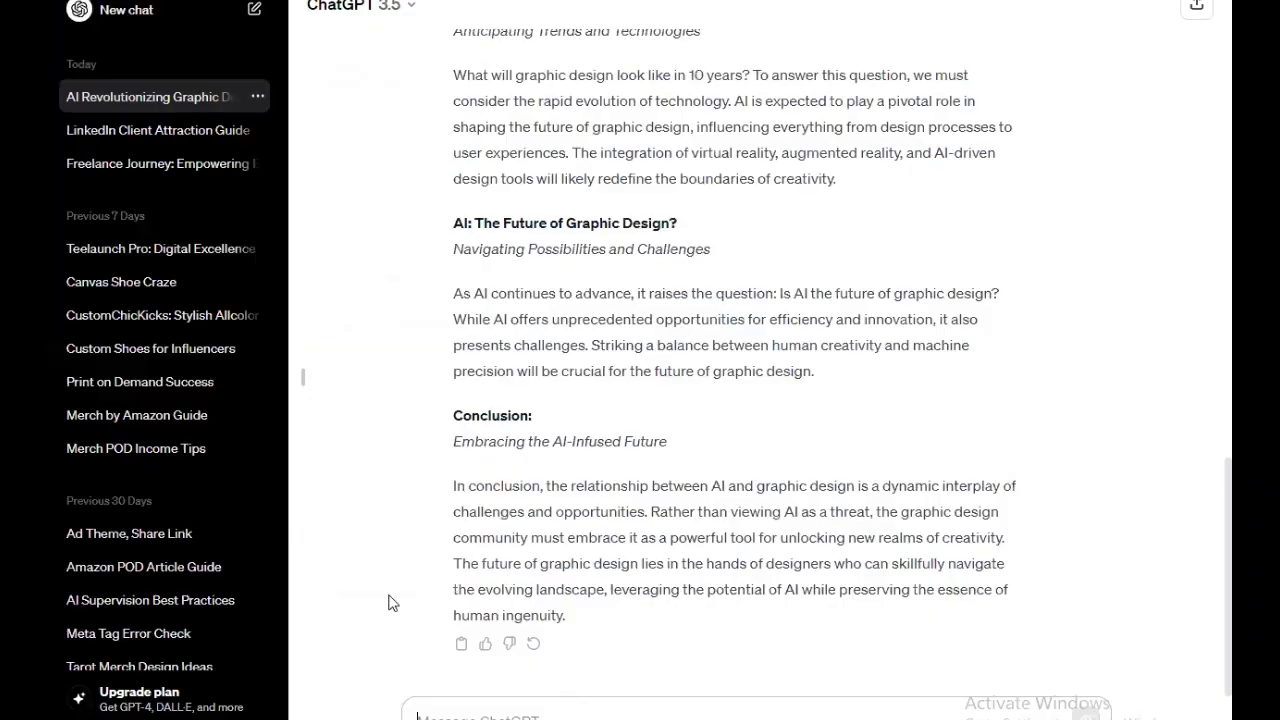
{"action": "type", "text": "write"}
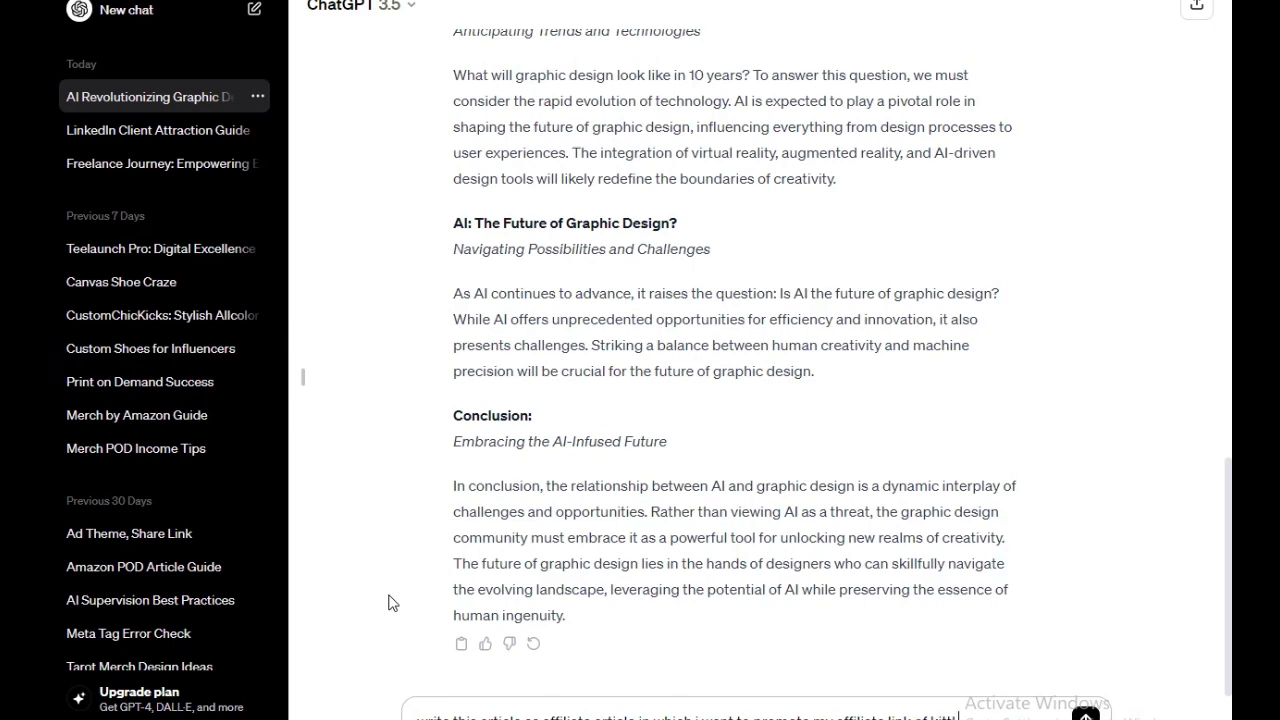
{"action": "type", "text": "\"Kittl is the most intuitive and easy-to-use design platform which helps you to create stunning designs that impress everyone.\""}
{"action": "key", "text": "Return"}
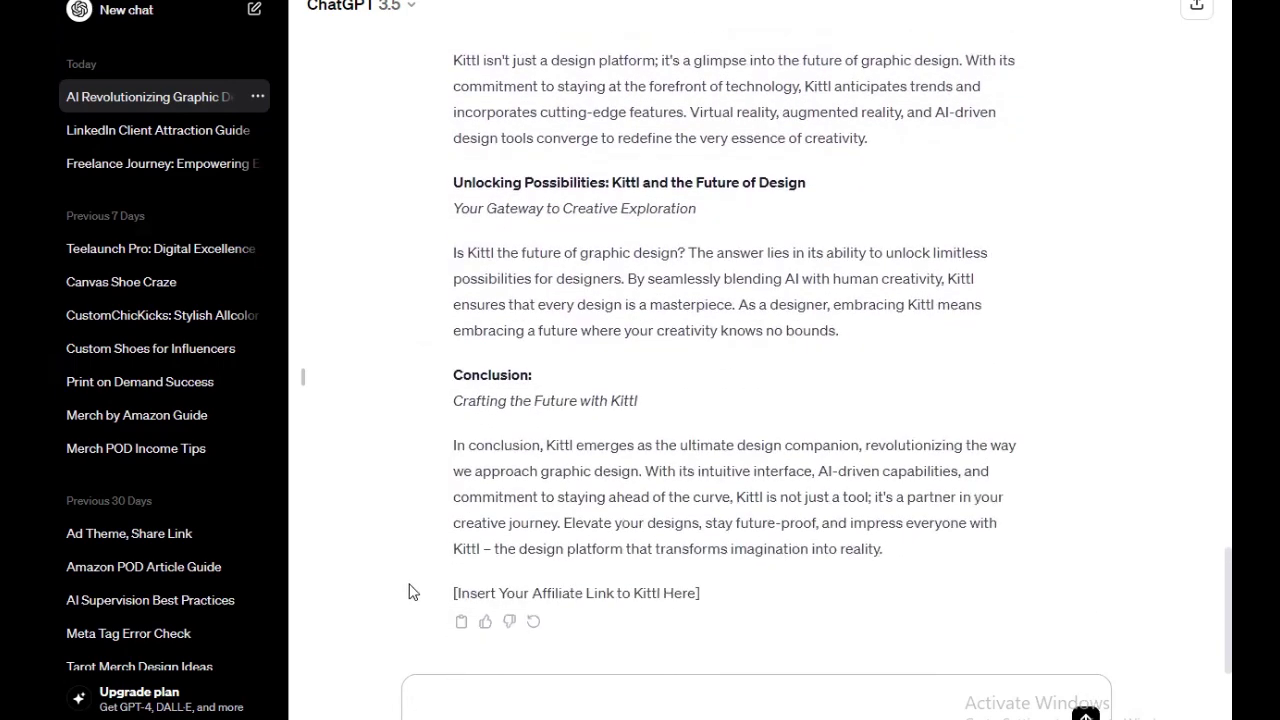
Look through the rewritten affiliate article, checking its title, introduction and section headings
{"action": "left_click", "coordinate": [790, 592]}
{"action": "scroll", "coordinate": [790, 592], "scroll_direction": "up", "scroll_amount": 20}
{"action": "scroll", "coordinate": [788, 592], "scroll_direction": "down", "scroll_amount": 3}
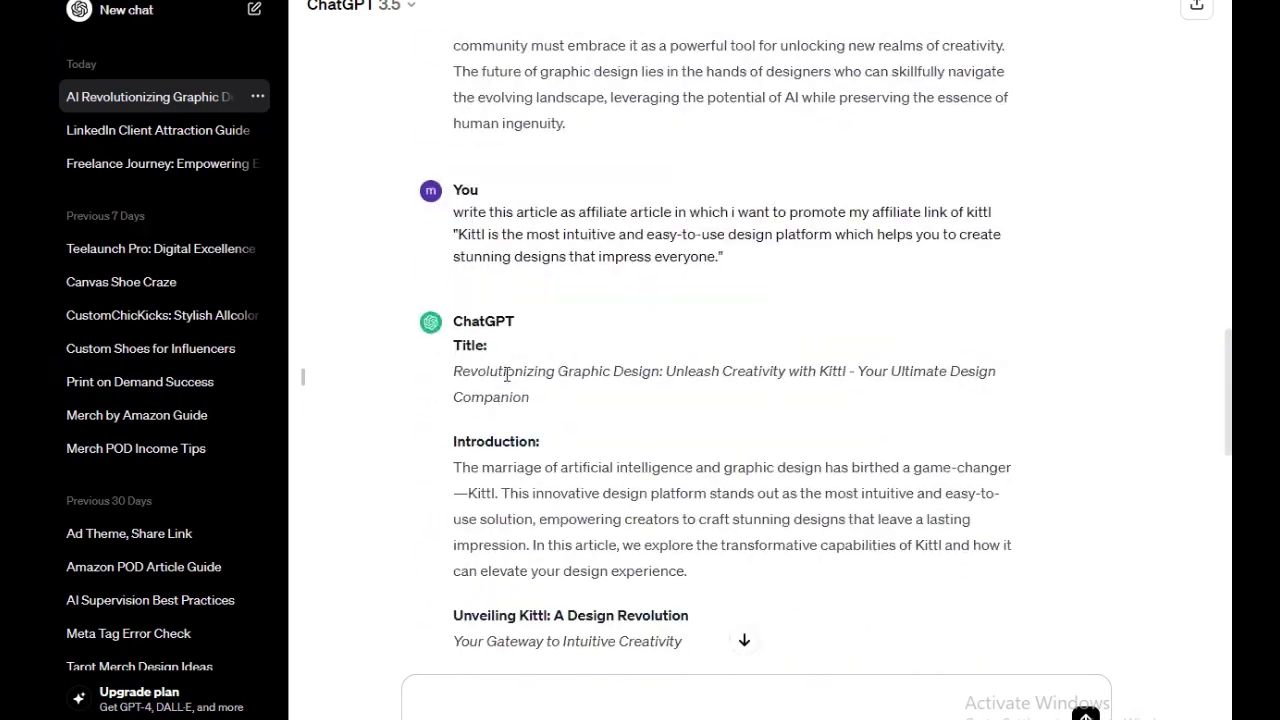
{"action": "scroll", "coordinate": [490, 341], "scroll_direction": "down", "scroll_amount": 2}
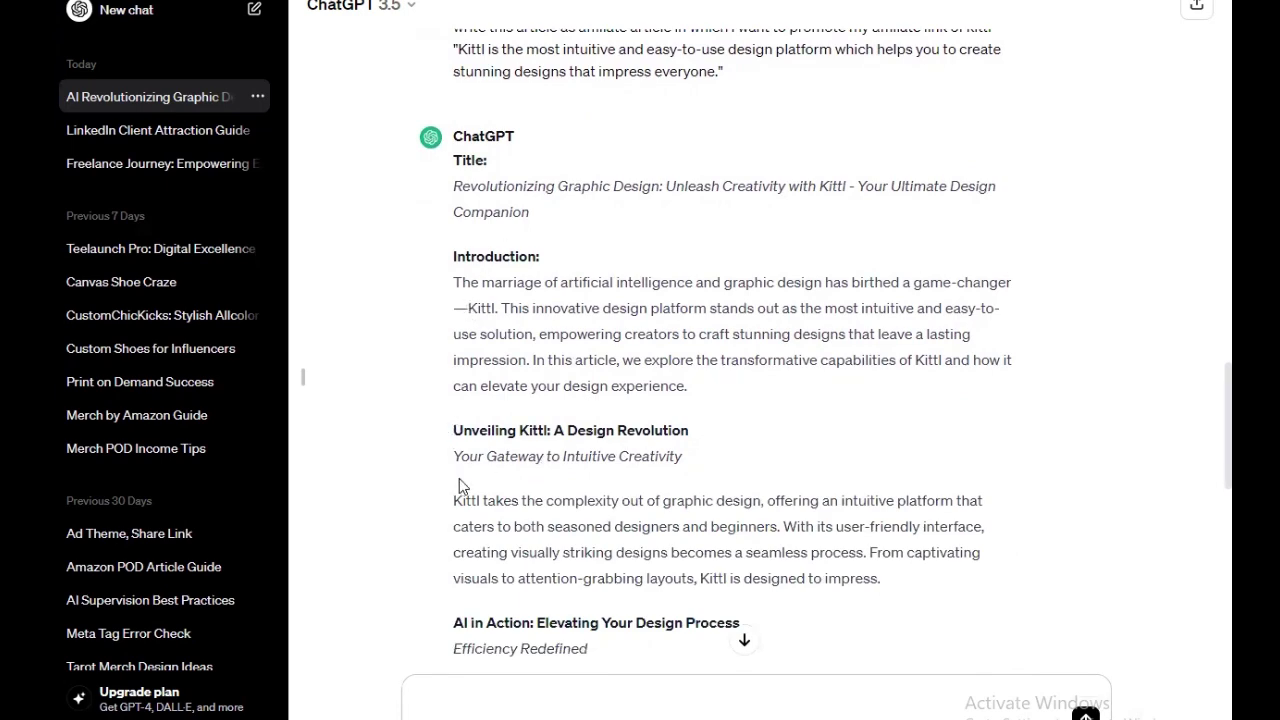
{"action": "scroll", "coordinate": [645, 518], "scroll_direction": "down", "scroll_amount": 2}
{"action": "scroll", "coordinate": [738, 463], "scroll_direction": "down", "scroll_amount": 8}
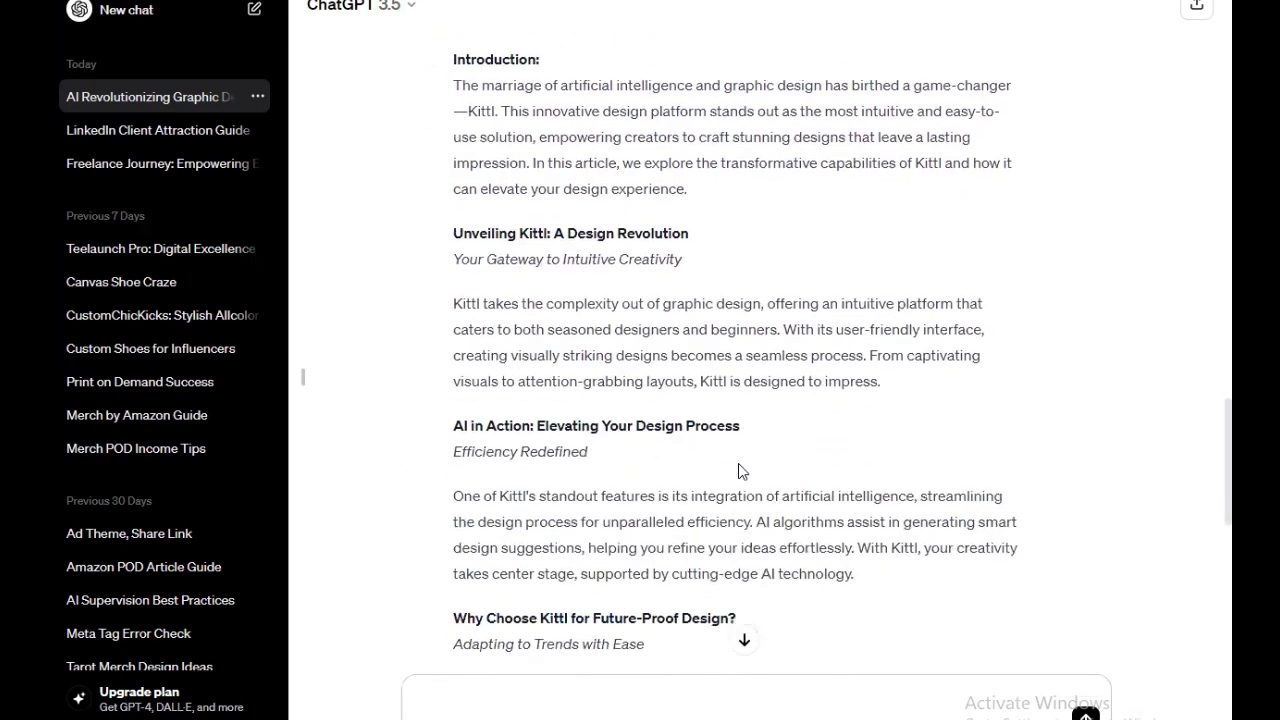
{"action": "scroll", "coordinate": [740, 465], "scroll_direction": "up", "scroll_amount": 10}
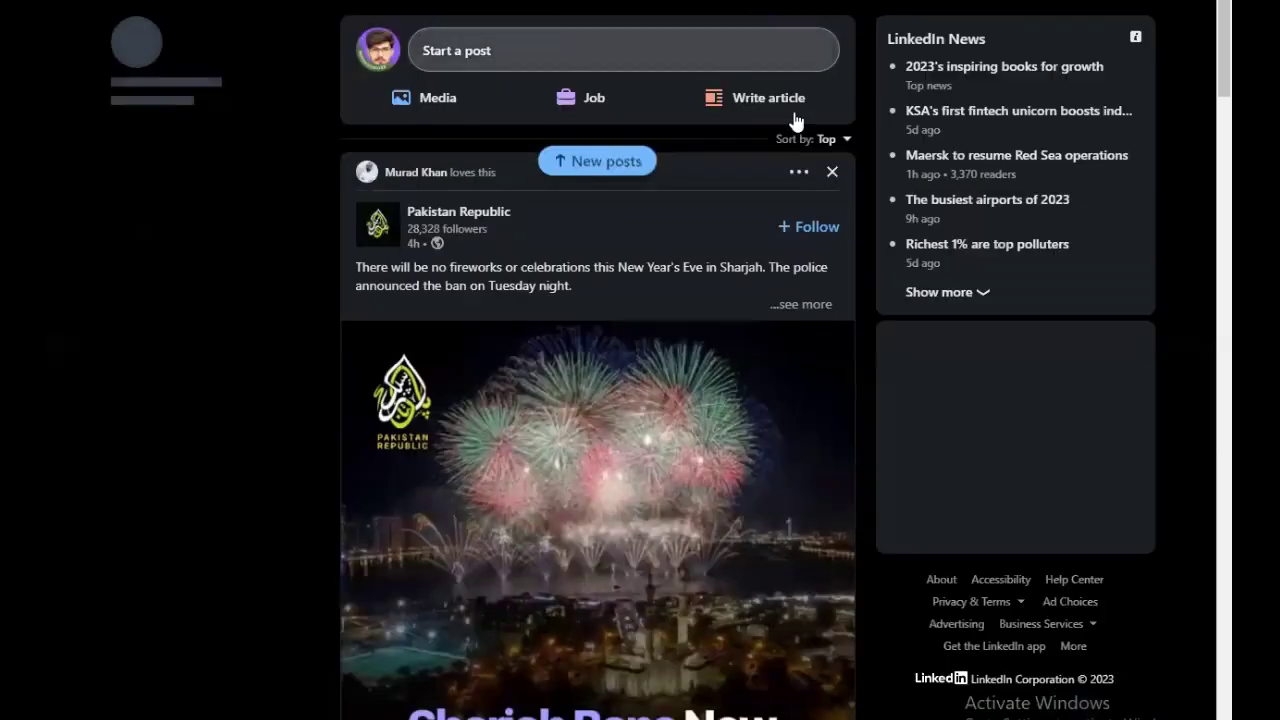
Start an individual LinkedIn article and paste ChatGPT's title "Revolutionizing Graphic Design: Unleash Creativity with Kittl - Your Ultimate Design Companion" as its title
{"action": "left_click", "coordinate": [777, 108]}
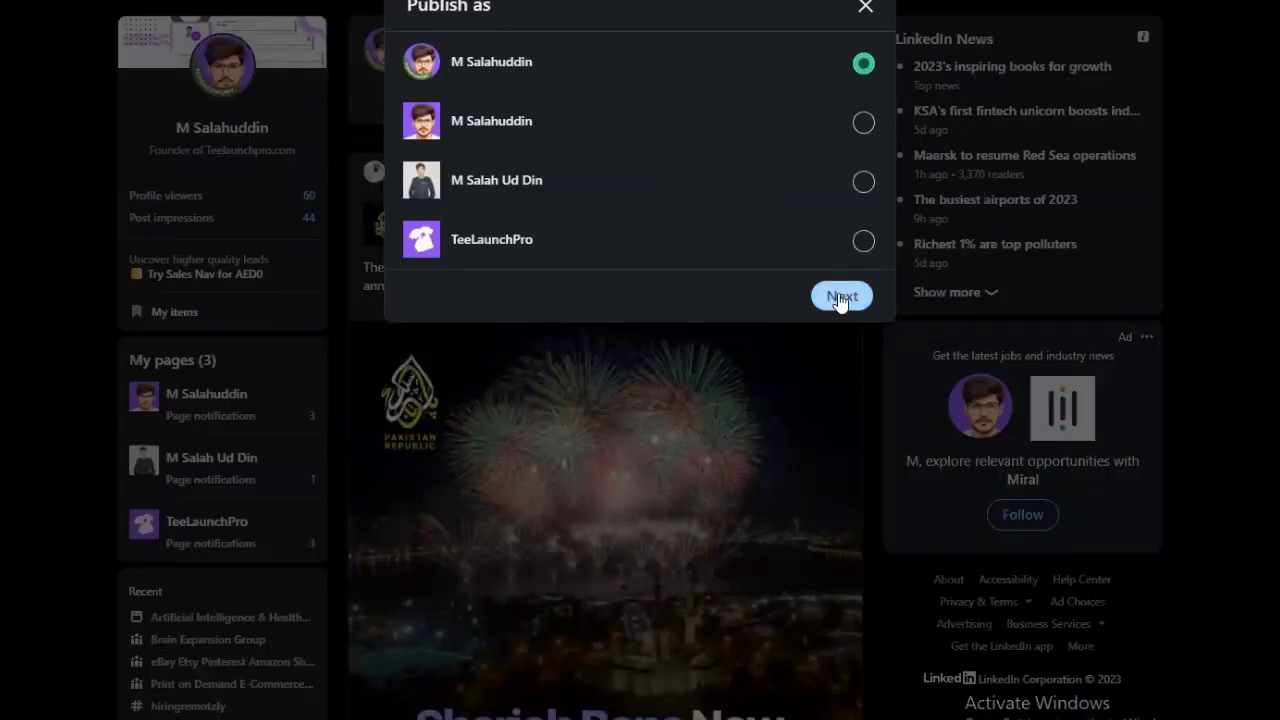
{"action": "left_click", "coordinate": [840, 297]}
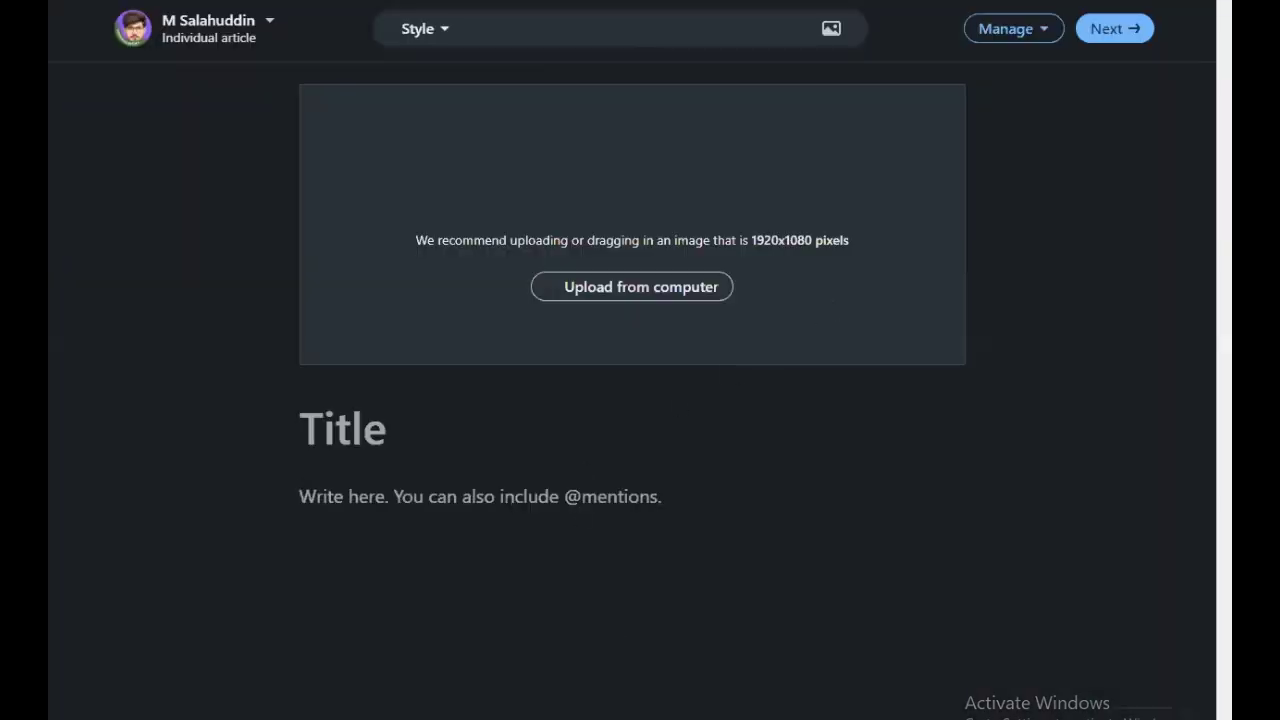
{"action": "key", "text": "ctrl+Tab"}
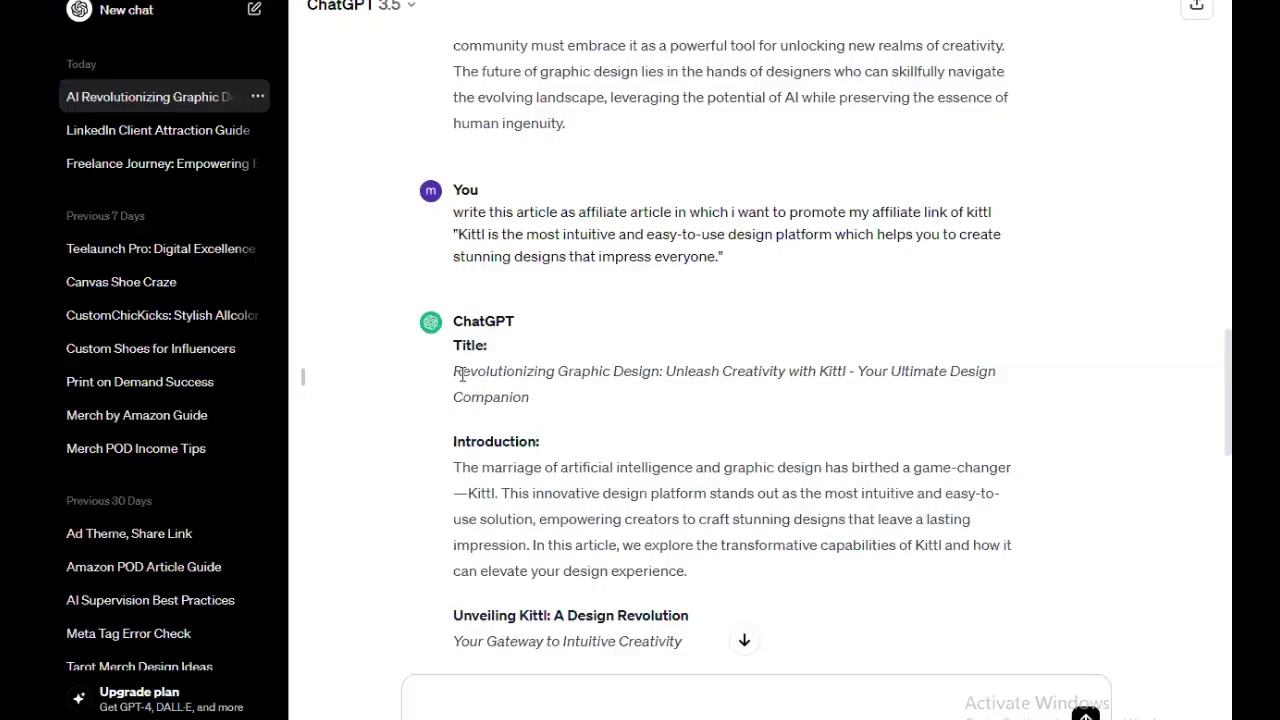
{"action": "left_click_drag", "start_coordinate": [451, 376], "coordinate": [562, 401]}
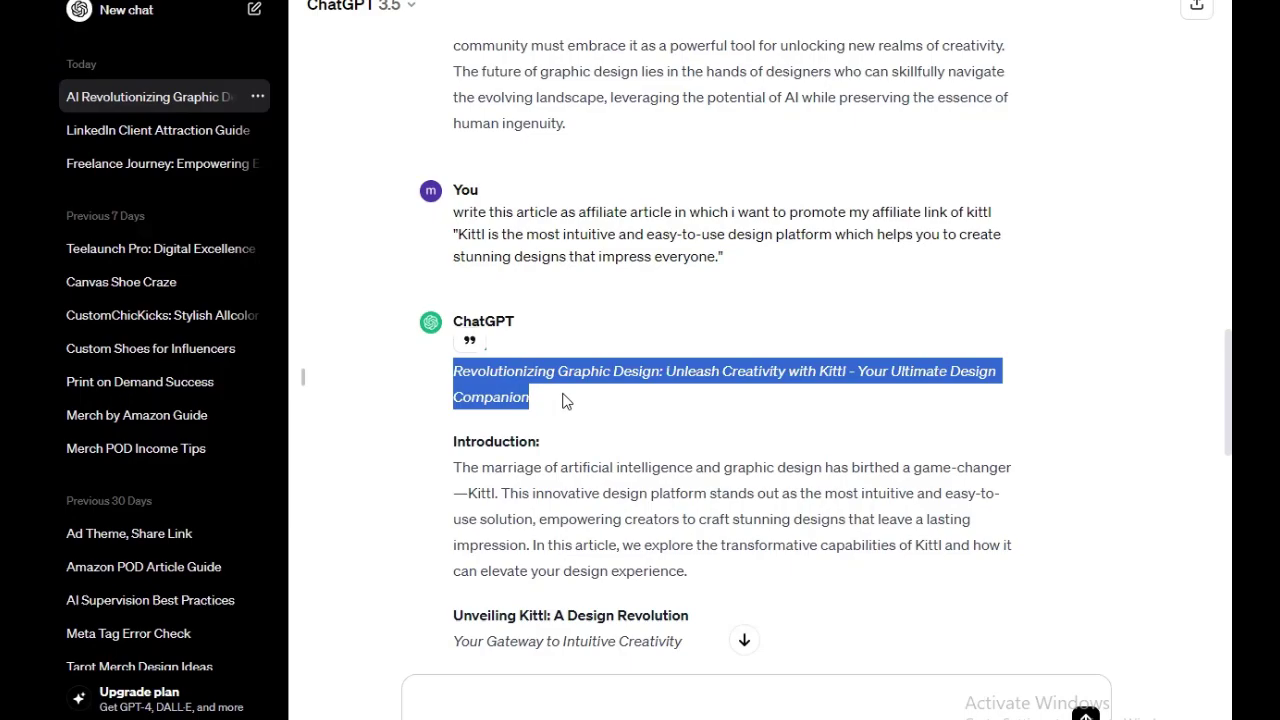
{"action": "key", "text": "ctrl+c"}
{"action": "key", "text": "ctrl+Tab"}
{"action": "left_click", "coordinate": [449, 437]}
{"action": "key", "text": "ctrl+v"}
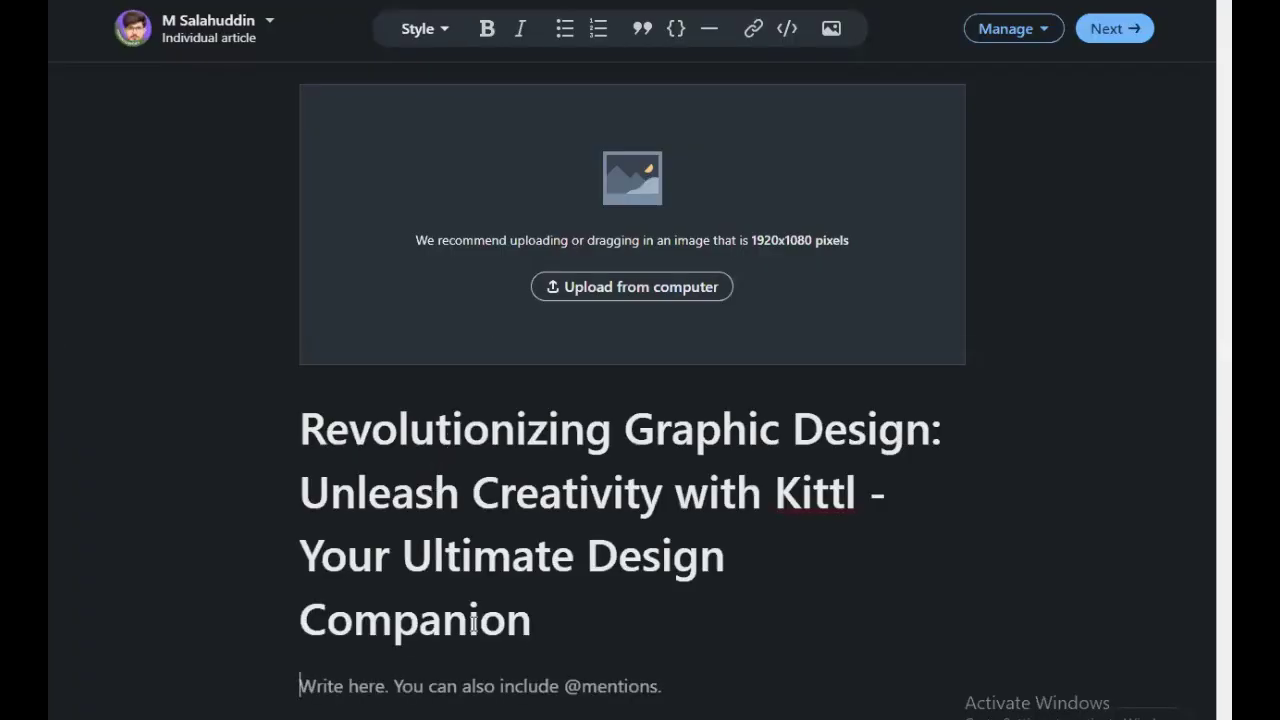
Copy the ChatGPT article text from the introduction through the conclusion and paste it into the LinkedIn article body
{"action": "key", "text": "ctrl+Tab"}
{"action": "left_click_drag", "start_coordinate": [453, 445], "coordinate": [892, 545]}
{"action": "scroll", "coordinate": [740, 578], "scroll_direction": "down", "scroll_amount": 2}
{"action": "scroll", "coordinate": [742, 580], "scroll_direction": "down", "scroll_amount": 15}
{"action": "key", "text": "ctrl+c"}
{"action": "key", "text": "alt+Tab"}
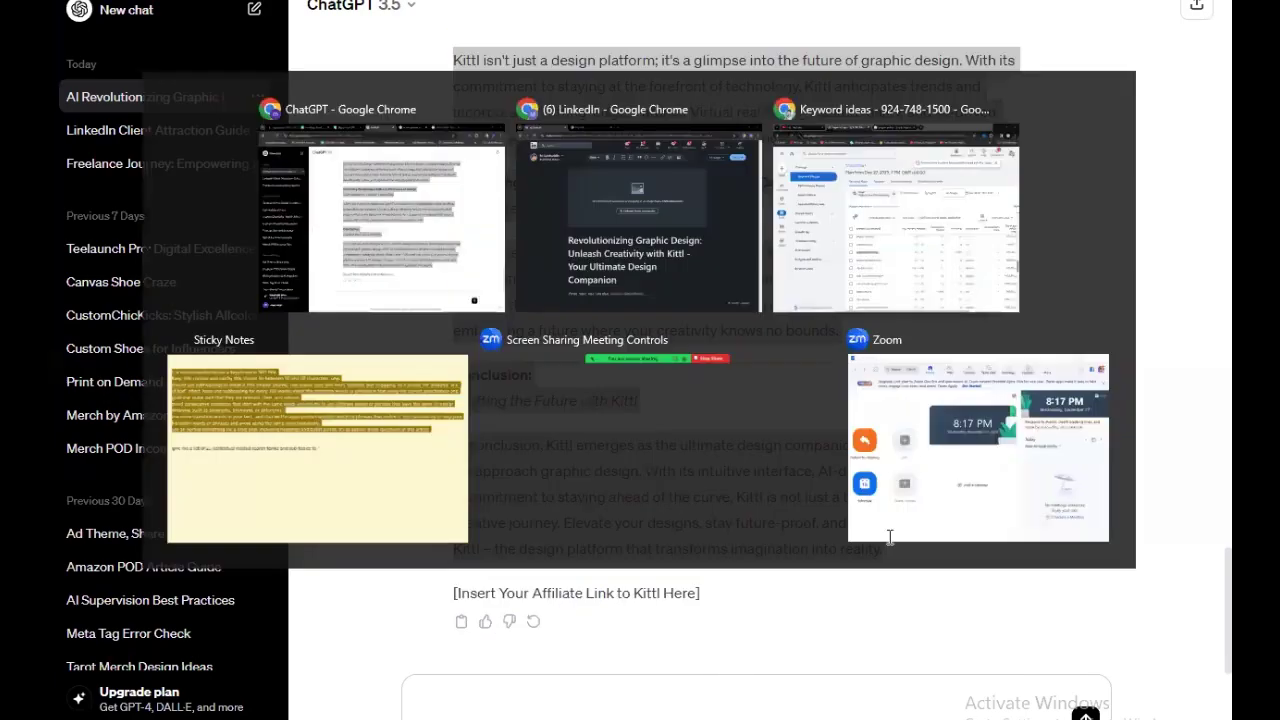
{"action": "key", "text": "ctrl+v"}
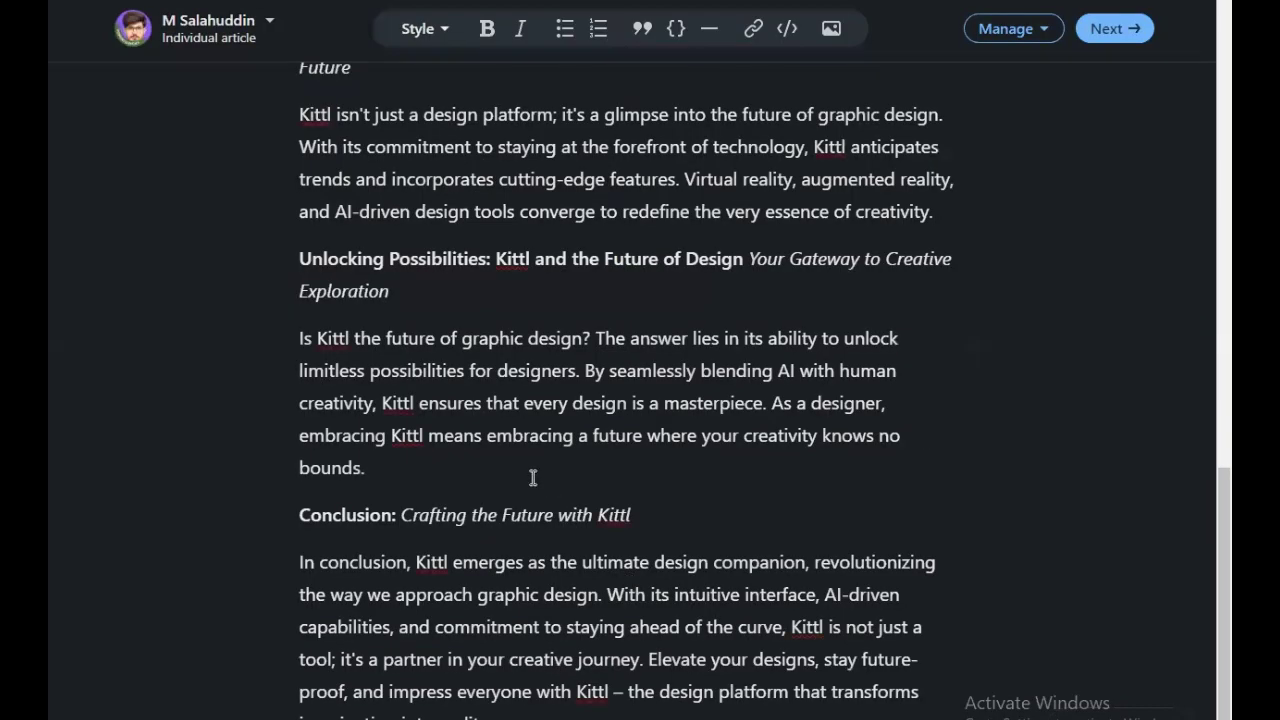
Put "Crafting the Future with Kittl" on its own line below Conclusion, and split the introduction into a heading and three short paragraphs
{"action": "left_click", "coordinate": [403, 514]}
{"action": "key", "text": "Return"}
{"action": "scroll", "coordinate": [407, 514], "scroll_direction": "up", "scroll_amount": 6}
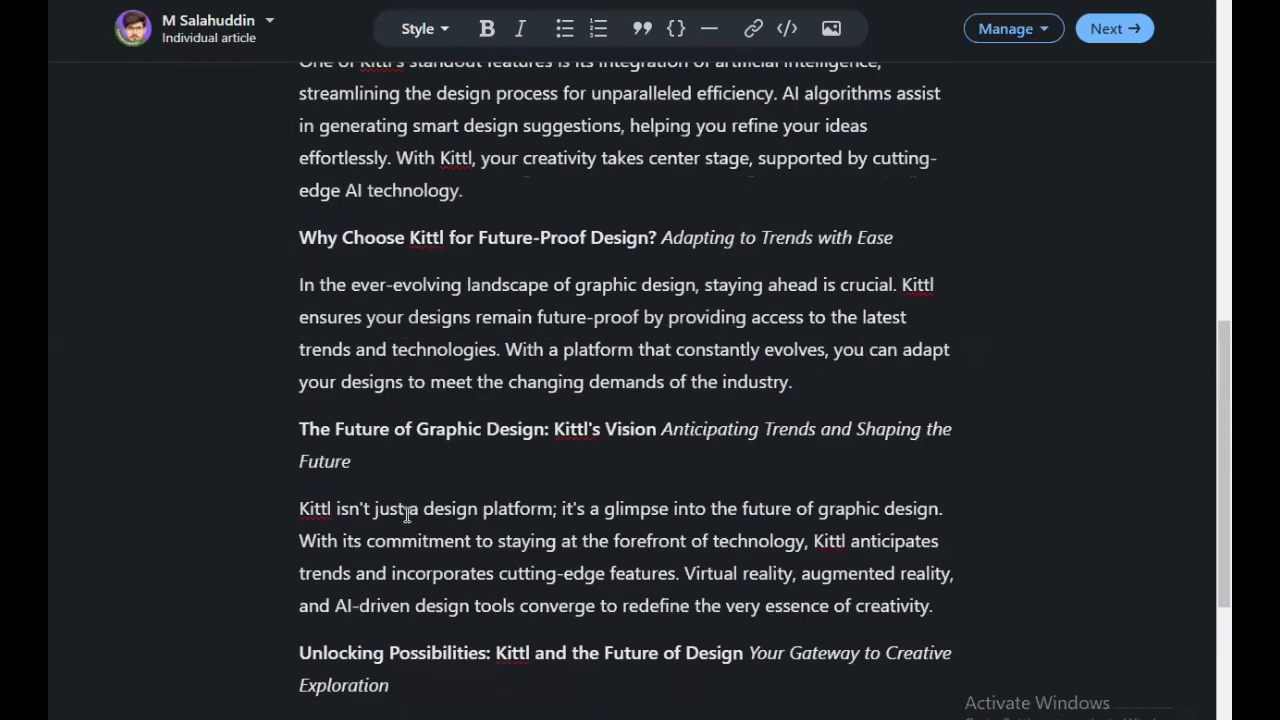
{"action": "scroll", "coordinate": [407, 514], "scroll_direction": "up", "scroll_amount": 3}
{"action": "left_click", "coordinate": [418, 225]}
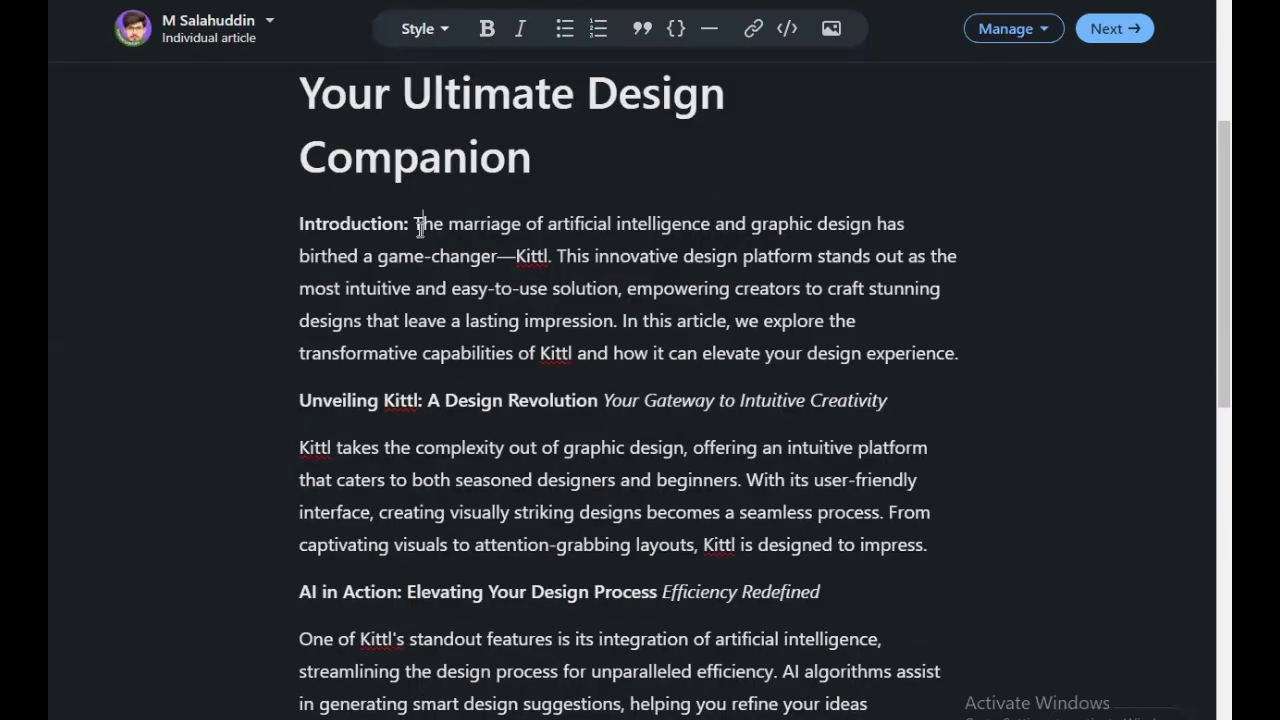
{"action": "key", "text": "Return"}
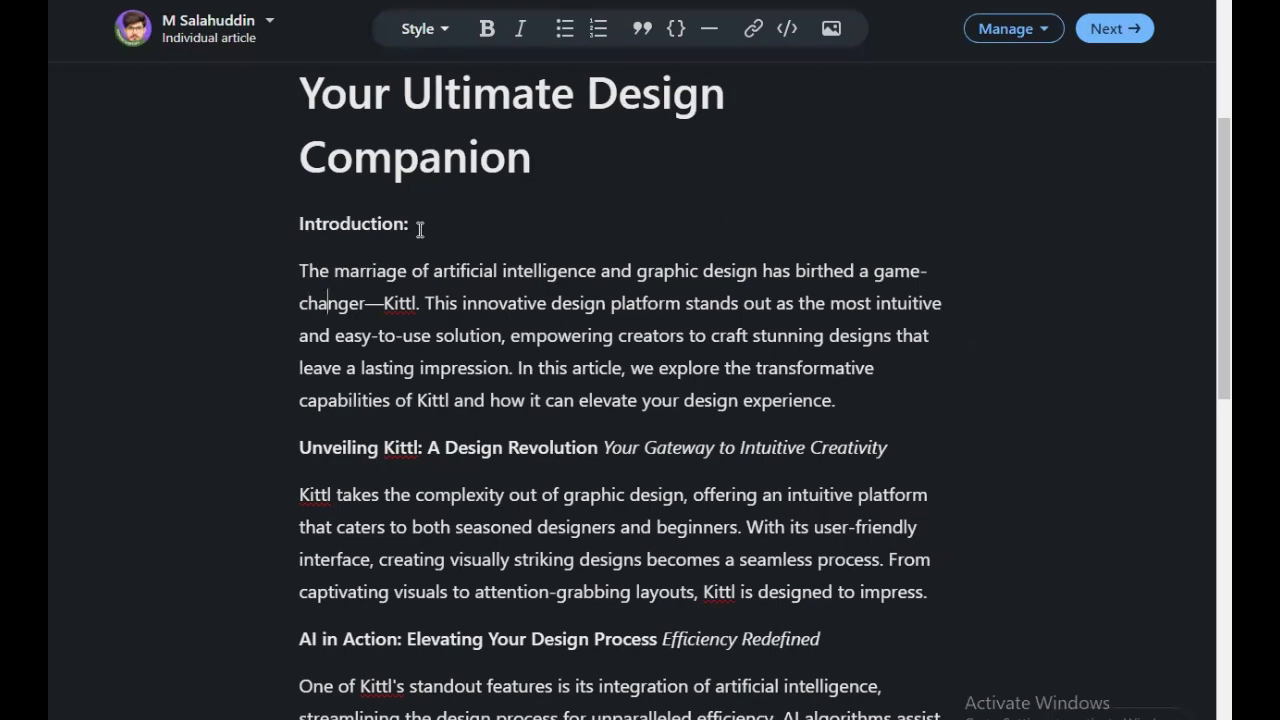
{"action": "key", "text": "Return"}
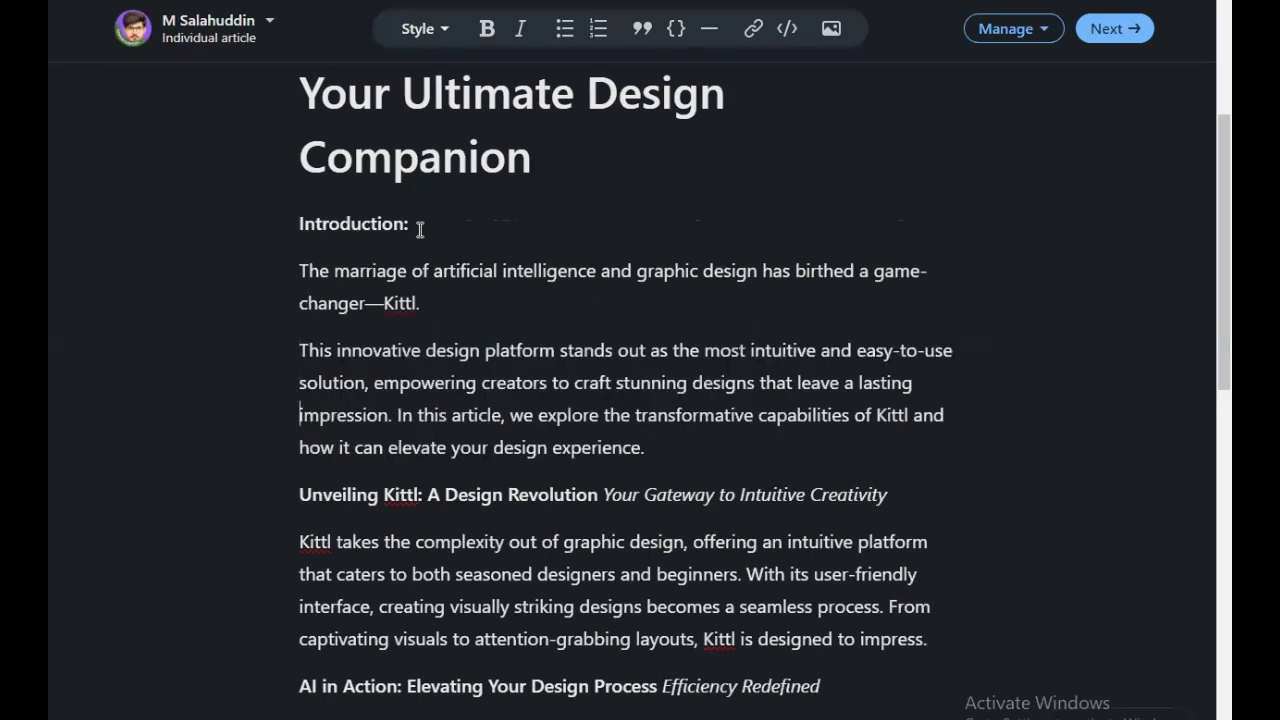
{"action": "key", "text": "Return"}
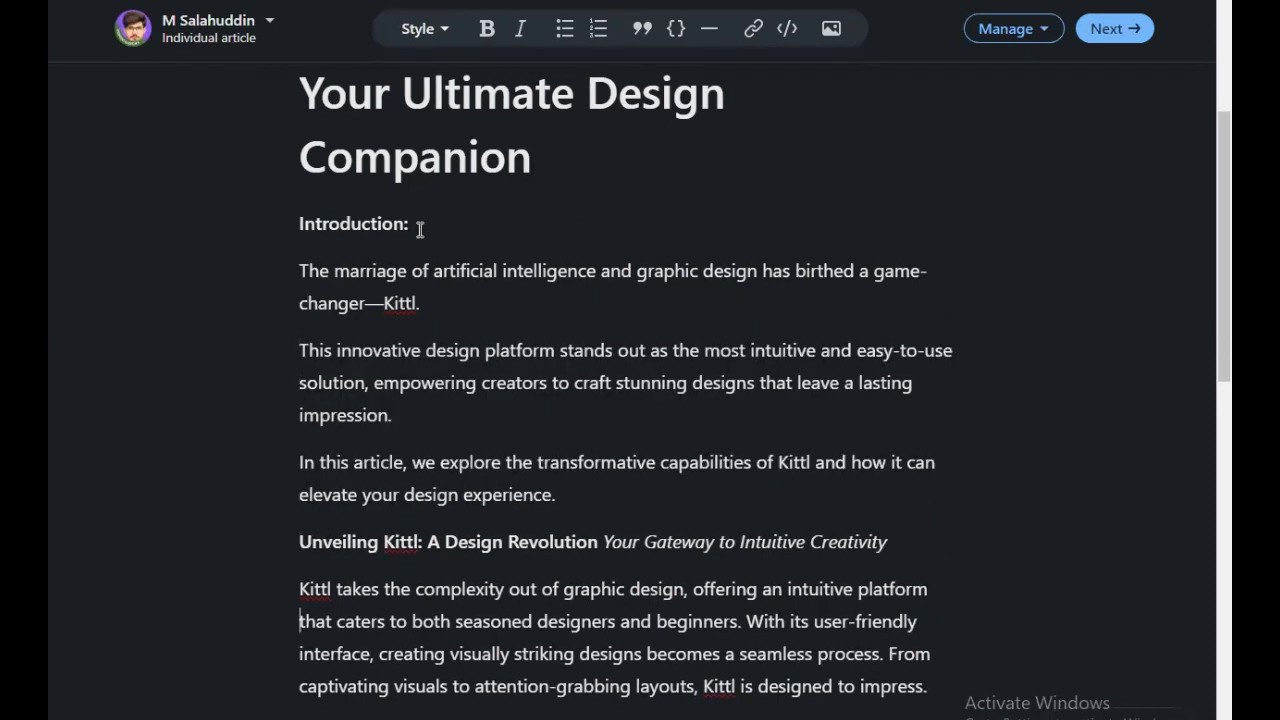
Break the "Unveiling Kittl:" heading before "A Design Revolution" and start a new paragraph at "With its user-friendly interface"
{"action": "key", "text": "Up"}
{"action": "key", "text": "Up"}
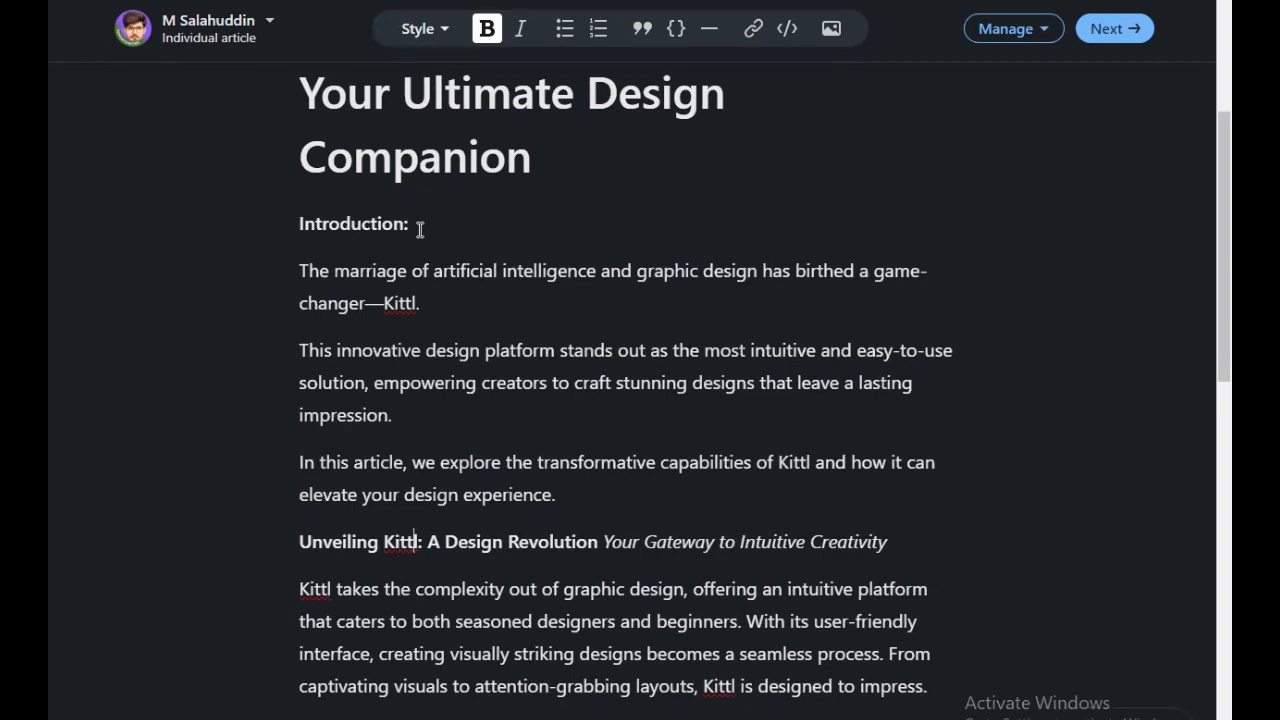
{"action": "key", "text": "Return"}
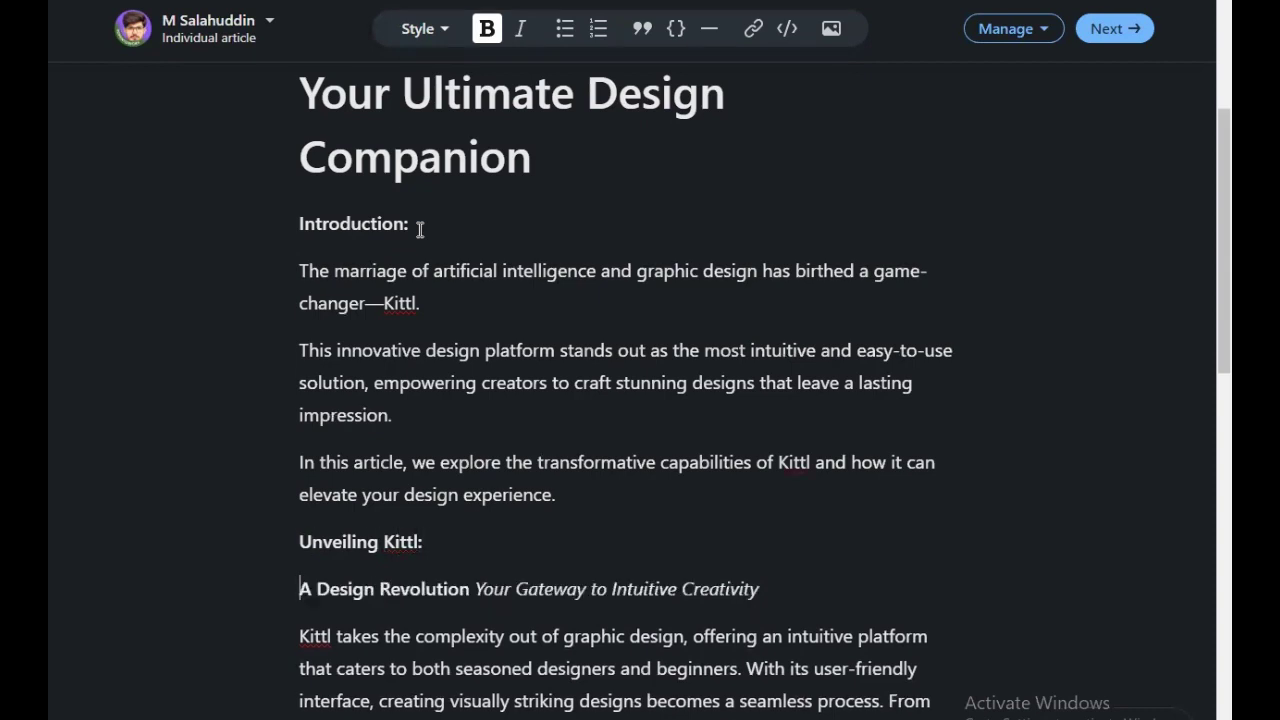
{"action": "key", "text": "Down"}
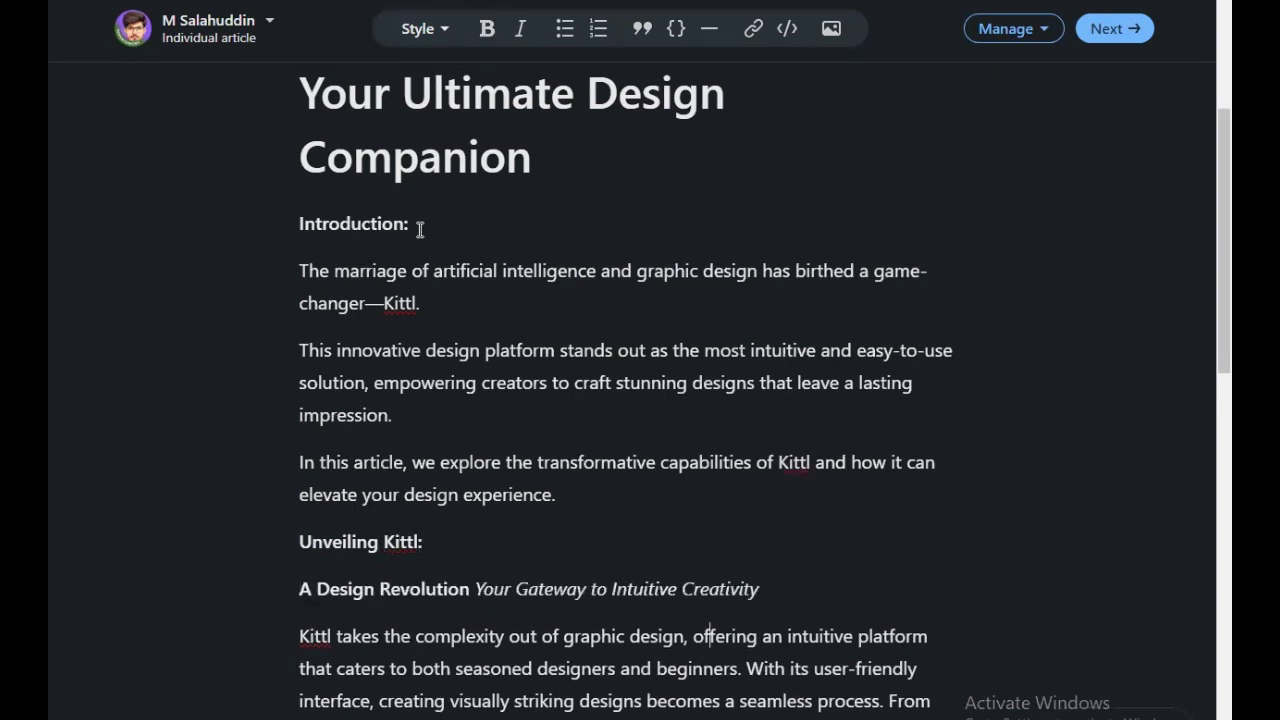
{"action": "key", "text": "Down"}
{"action": "key", "text": "ctrl+Right"}
{"action": "key", "text": "Return"}
{"action": "scroll", "coordinate": [420, 229], "scroll_direction": "down", "scroll_amount": 2}
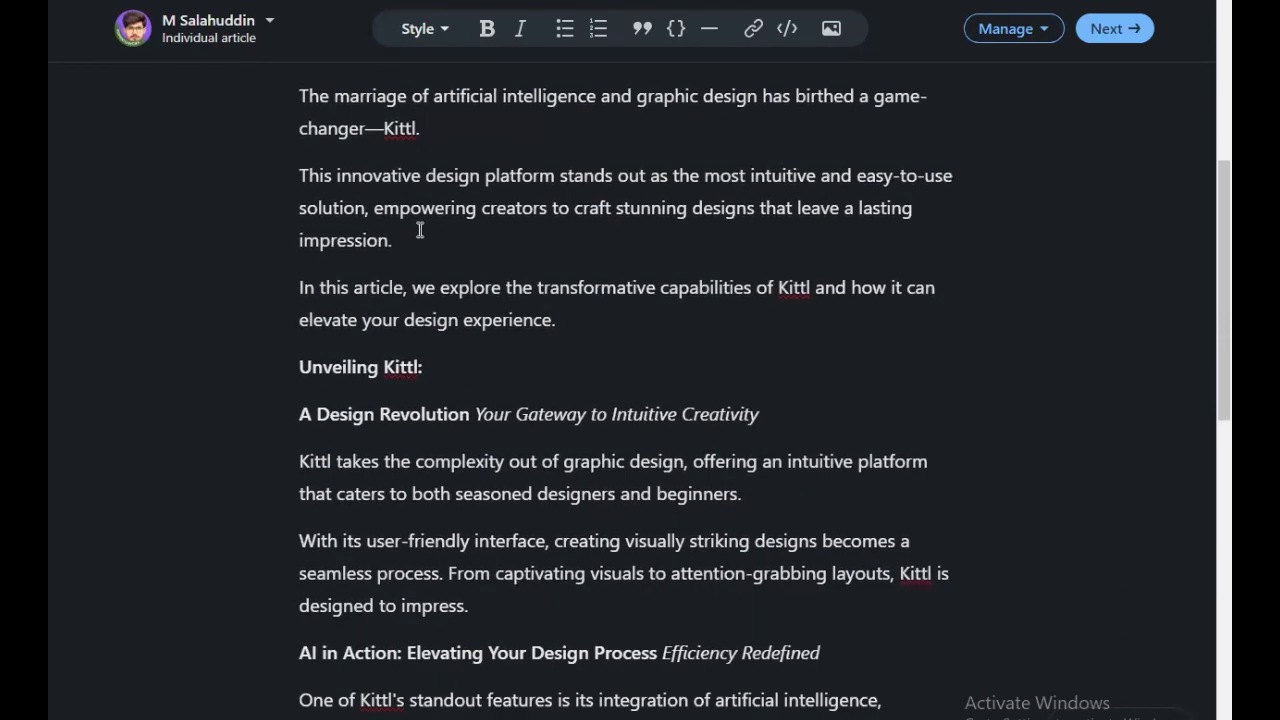
In the "AI in Action" section, start a new paragraph at "AI algorithms assist in generating smart design suggestions"
{"action": "scroll", "coordinate": [420, 229], "scroll_direction": "down", "scroll_amount": 2}
{"action": "key", "text": "ctrl+Right"}
{"action": "key", "text": "ctrl+Right"}
{"action": "key", "text": "ctrl+Right"}
{"action": "key", "text": "ctrl+Right"}
{"action": "key", "text": "ctrl+Right"}
{"action": "key", "text": "Return"}
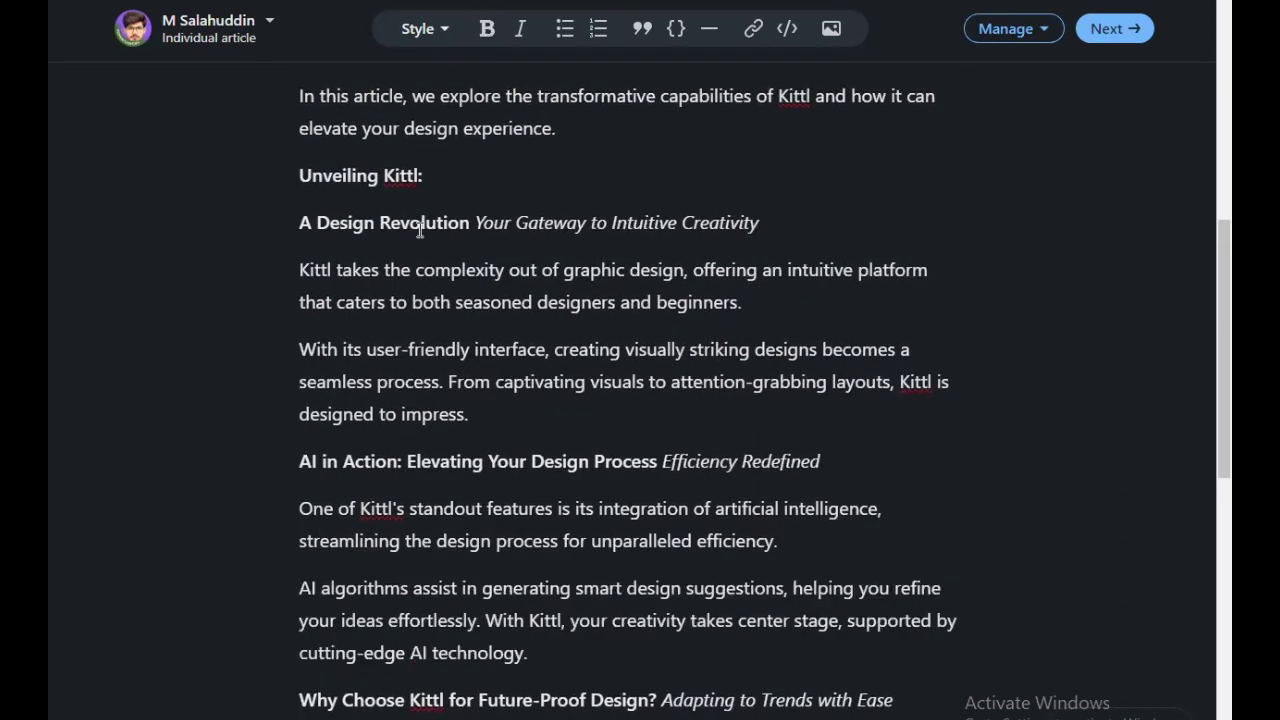
Put the subtitle "Adapting to Trends with Ease" on its own line below the "Why Choose Kittl for Future-Proof Design?" heading
{"action": "key", "text": "Down"}
{"action": "key", "text": "Down"}
{"action": "key", "text": "Down"}
{"action": "key", "text": "ctrl+Right"}
{"action": "key", "text": "ctrl+Right"}
{"action": "key", "text": "Return"}
Start a new paragraph at "With a platform that constantly evolves" and break "The Future of Graphic Design:" heading before "Kittl's Vision"
{"action": "scroll", "coordinate": [420, 229], "scroll_direction": "down", "scroll_amount": 5}
{"action": "key", "text": "Down"}
{"action": "key", "text": "Down"}
{"action": "key", "text": "Down"}
{"action": "key", "text": "Down"}
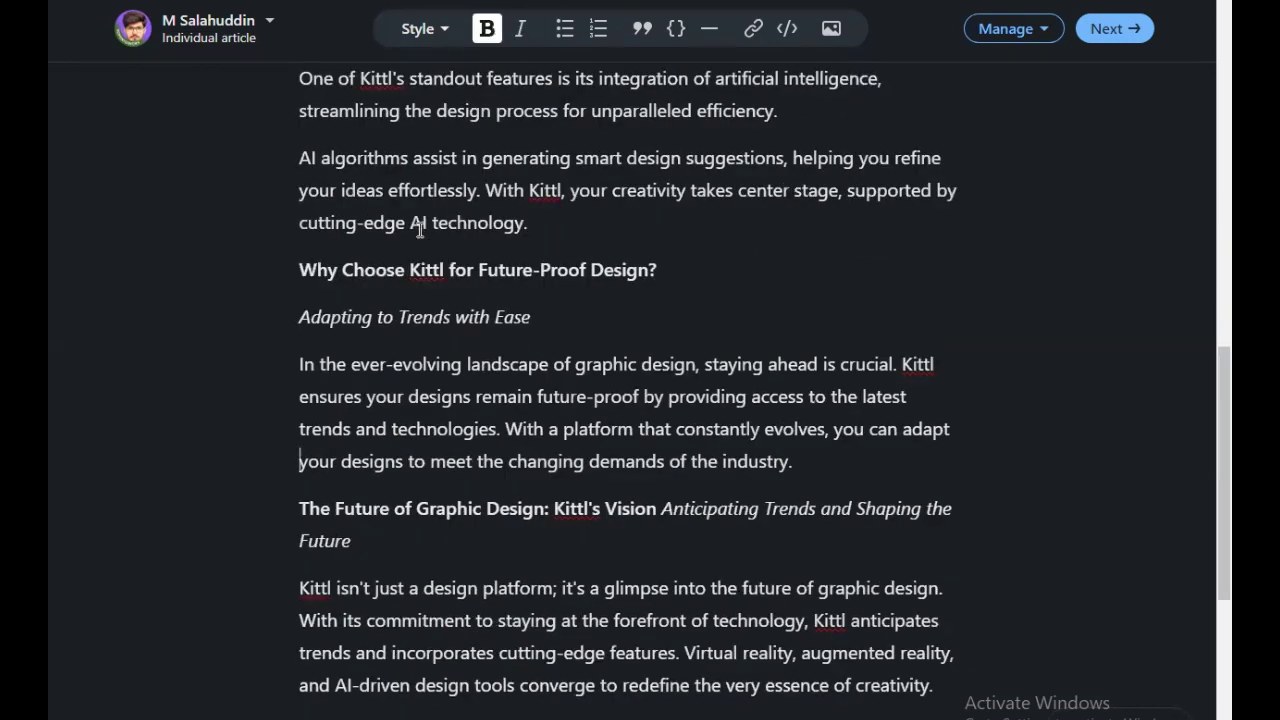
{"action": "left_click", "coordinate": [507, 432]}
{"action": "key", "text": "Return"}
{"action": "scroll", "coordinate": [581, 418], "scroll_direction": "down", "scroll_amount": 2}
{"action": "key", "text": "Return"}
{"action": "left_click", "coordinate": [813, 497]}
{"action": "key", "text": "Return"}
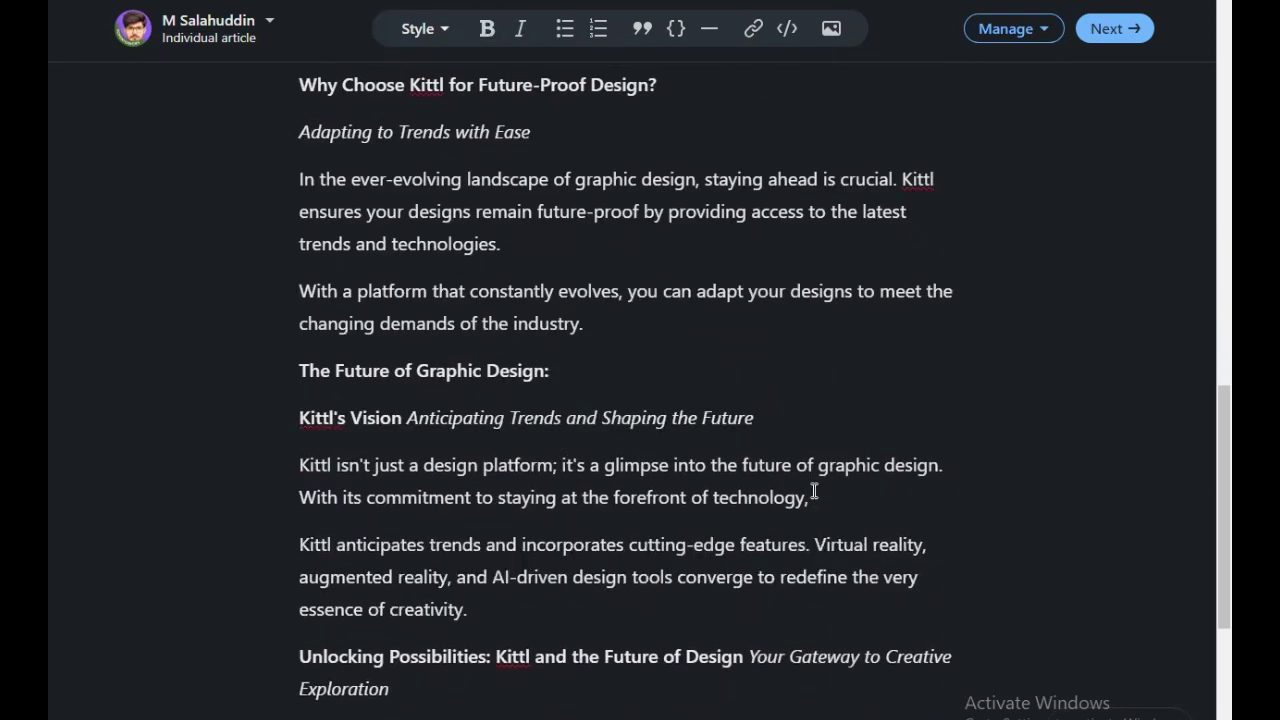
{"action": "key", "text": "BackSpace"}
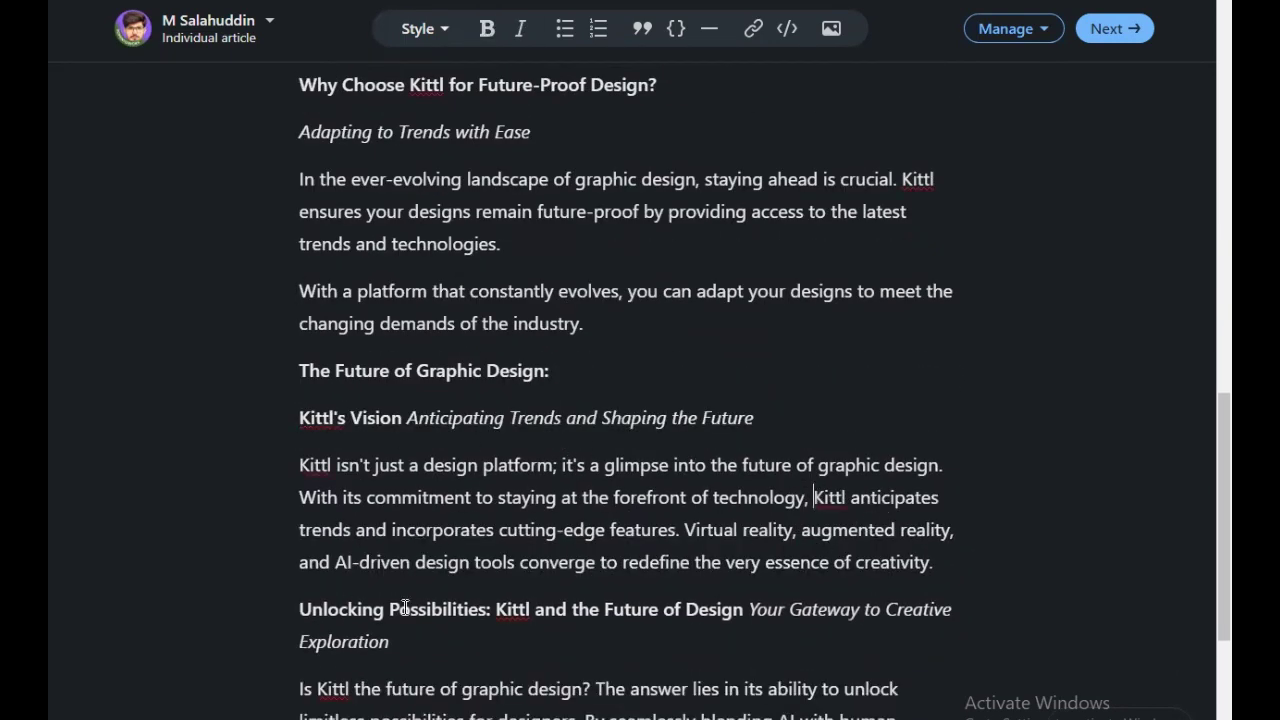
Break the "Unlocking Possibilities:" heading before "Kittl and the Future of Design" and start a new paragraph at "By seamlessly blending AI"
{"action": "left_click", "coordinate": [493, 609]}
{"action": "key", "text": "Return"}
{"action": "scroll", "coordinate": [600, 643], "scroll_direction": "down", "scroll_amount": 2}
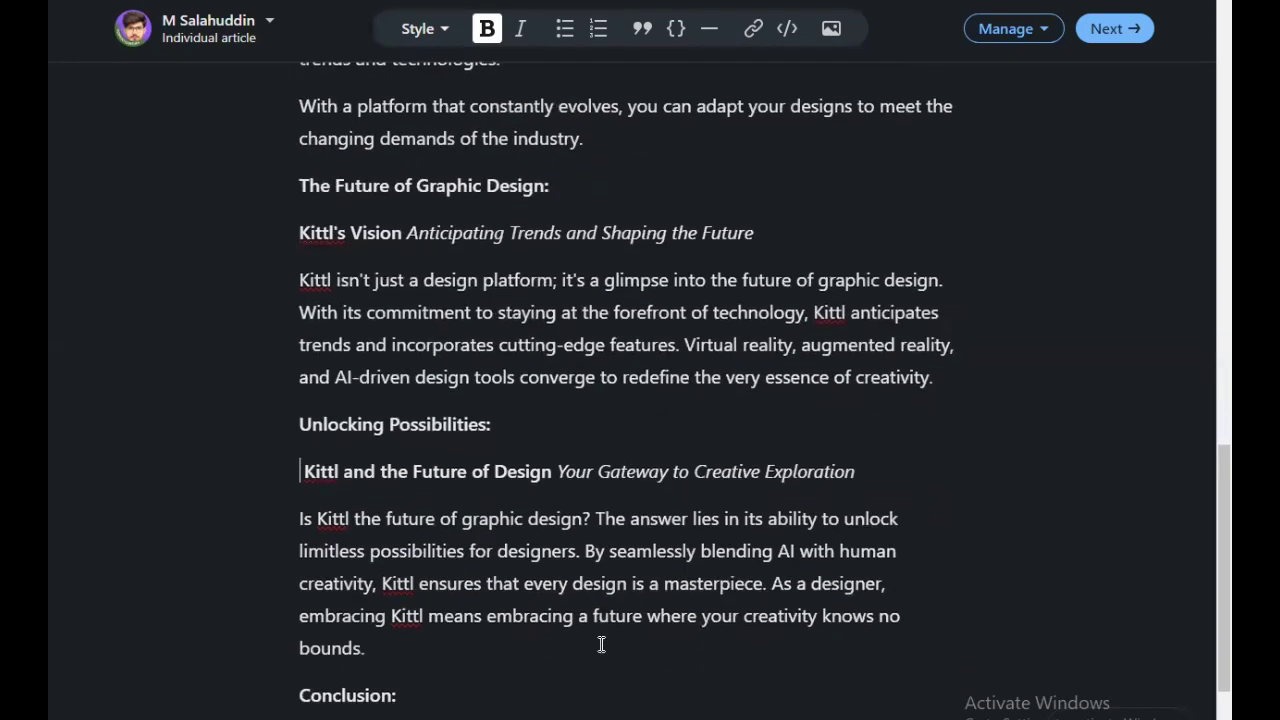
{"action": "left_click", "coordinate": [590, 557]}
{"action": "key", "text": "Return"}
In the conclusion, start a new paragraph at "With its intuitive interface"
{"action": "scroll", "coordinate": [571, 606], "scroll_direction": "down", "scroll_amount": 2}
{"action": "left_click", "coordinate": [607, 597]}
{"action": "key", "text": "Return"}
{"action": "scroll", "coordinate": [717, 659], "scroll_direction": "down", "scroll_amount": 1}
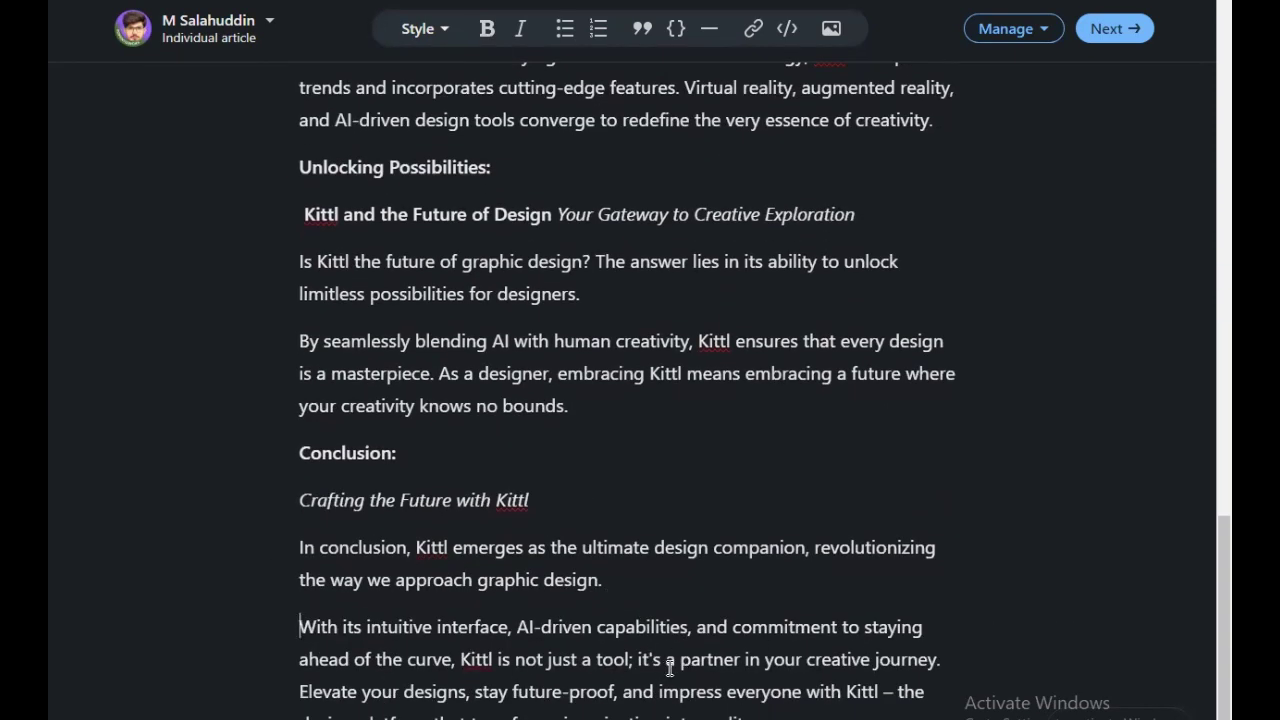
{"action": "left_click", "coordinate": [847, 691]}
{"action": "key", "text": "Return"}
{"action": "scroll", "coordinate": [918, 649], "scroll_direction": "down", "scroll_amount": 1}
{"action": "key", "text": "BackSpace"}
Return to the beginning of the article and look over its title and reformatted introduction
{"action": "scroll", "coordinate": [672, 437], "scroll_direction": "up", "scroll_amount": 15}
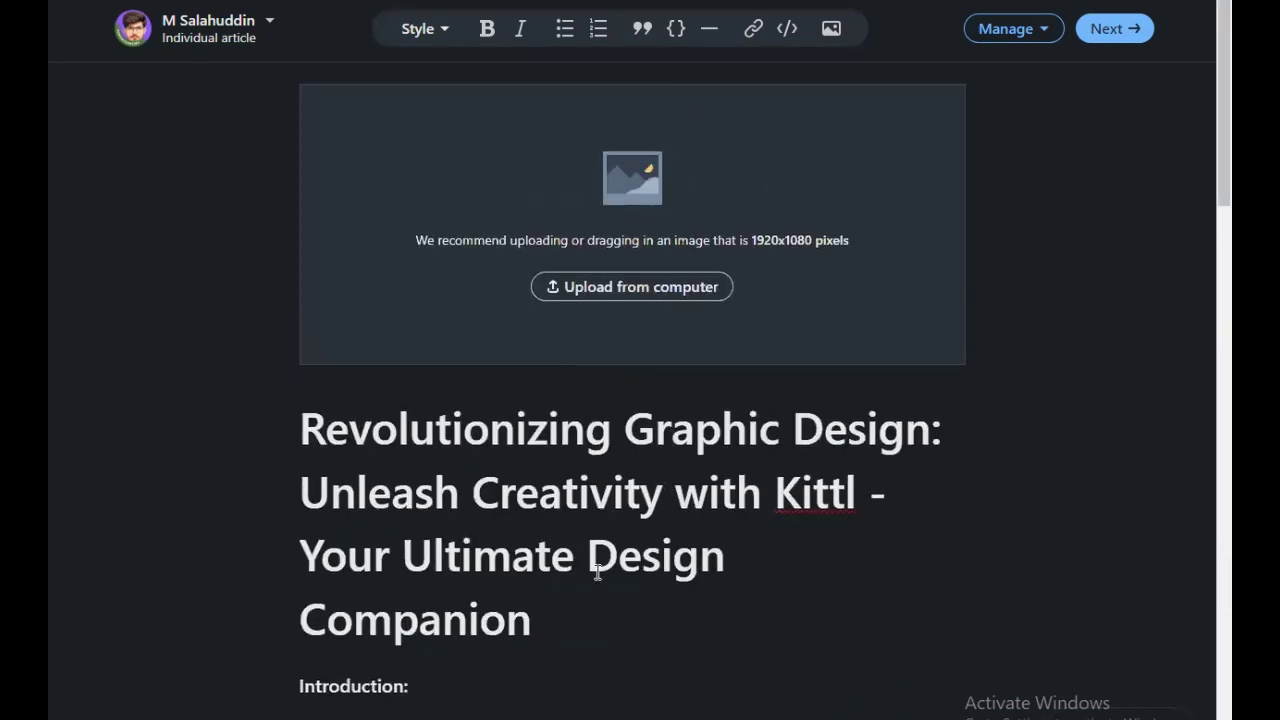
{"action": "scroll", "coordinate": [656, 405], "scroll_direction": "down", "scroll_amount": 3}
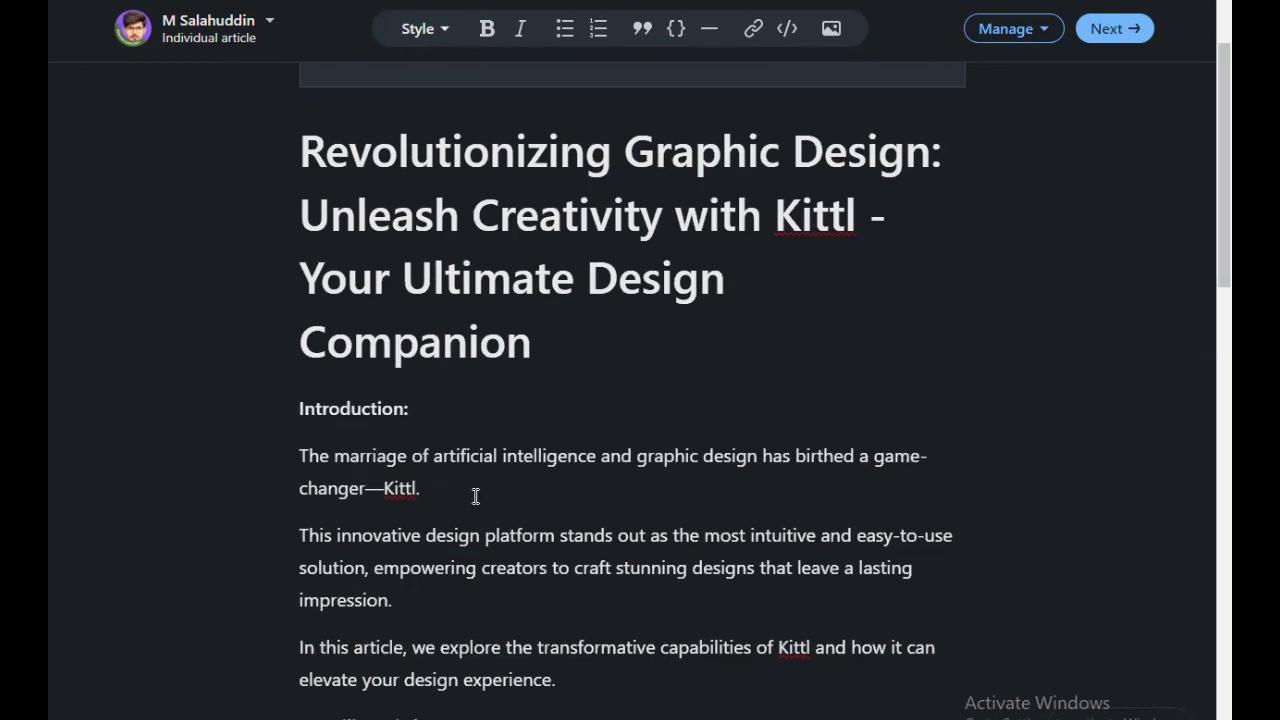
{"action": "scroll", "coordinate": [638, 481], "scroll_direction": "down", "scroll_amount": 1}
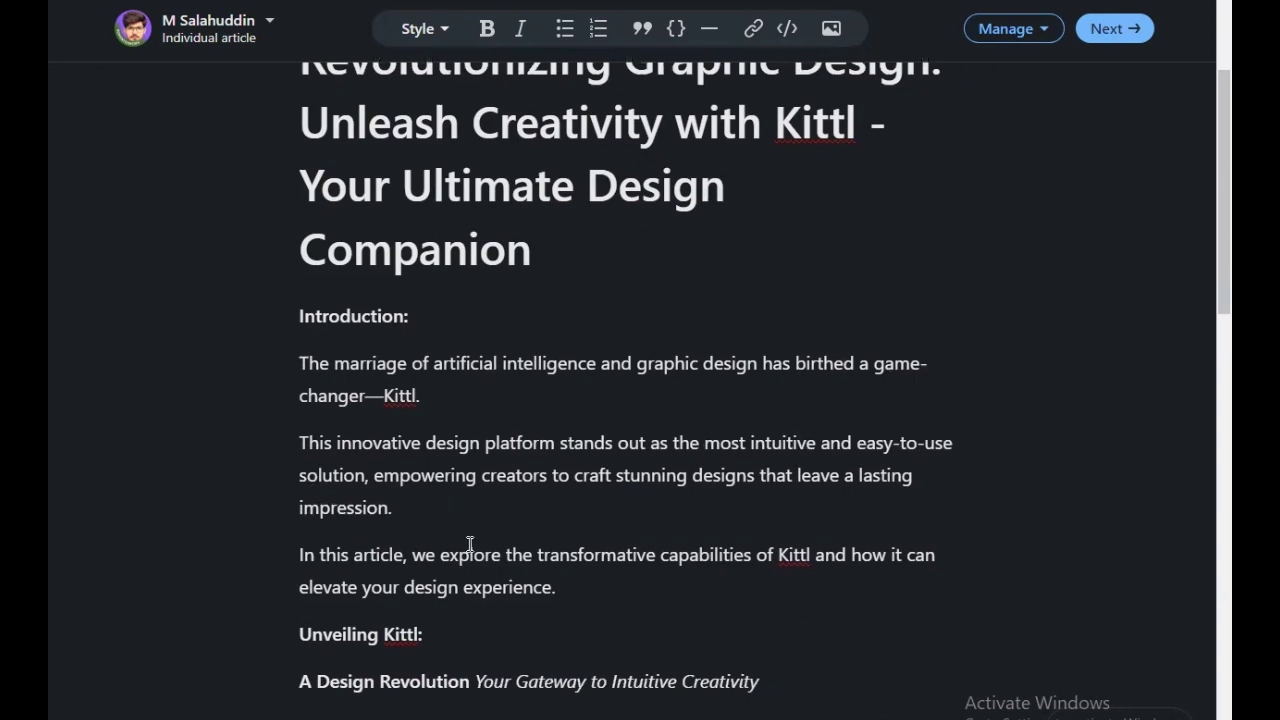
{"action": "scroll", "coordinate": [740, 581], "scroll_direction": "down", "scroll_amount": 1}
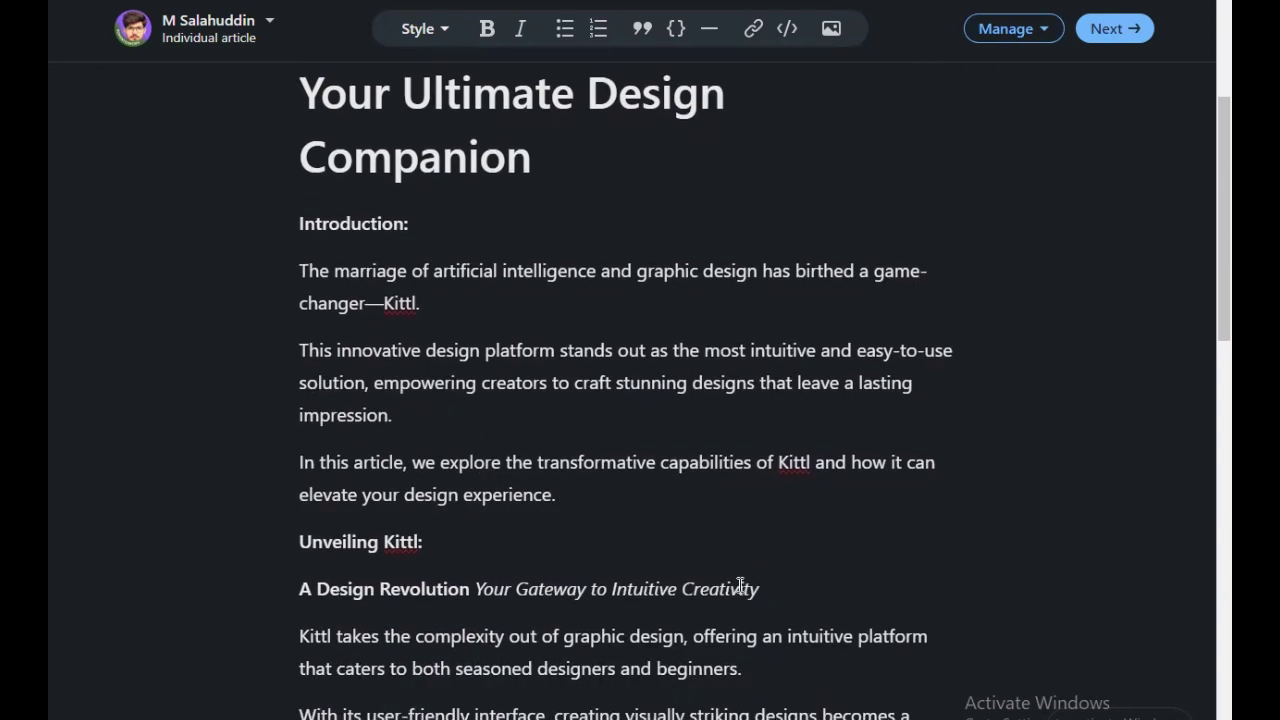
{"action": "scroll", "coordinate": [740, 584], "scroll_direction": "down", "scroll_amount": 1}
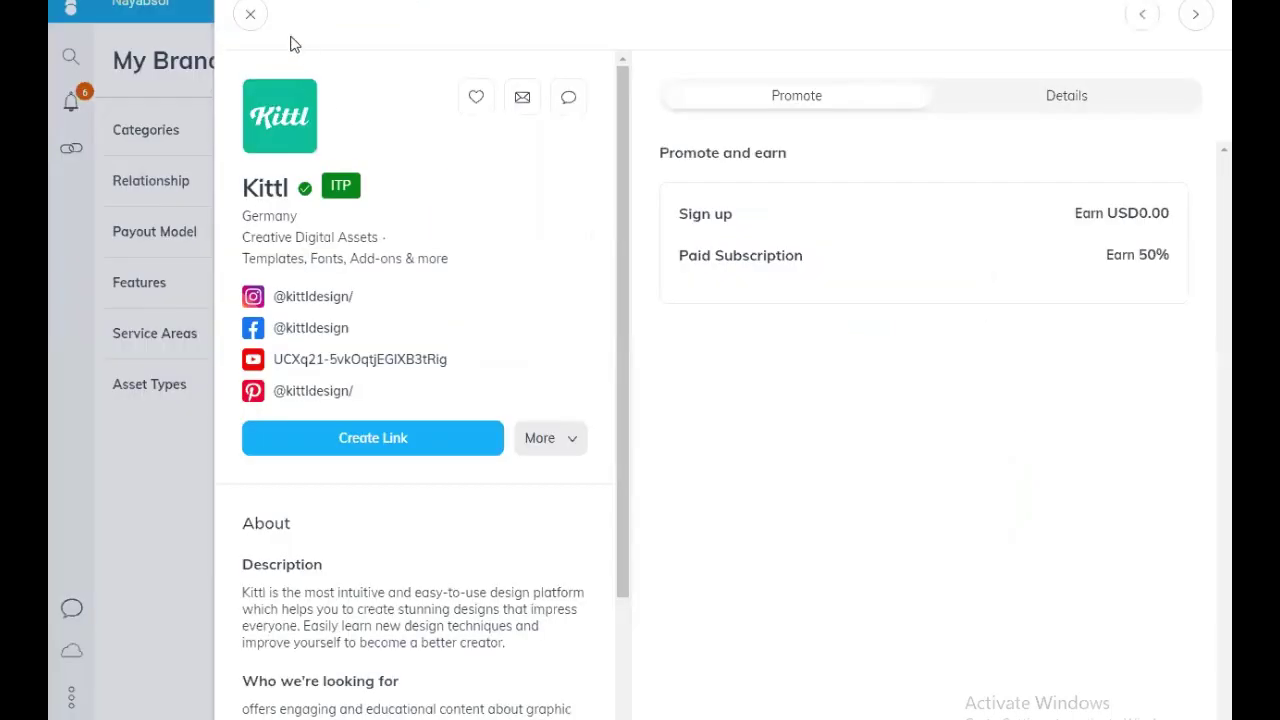
On impact.com, close the Kittl brand details, create a promotional link for Kittl from the home dashboard and select the generated link
{"action": "left_click", "coordinate": [251, 11]}
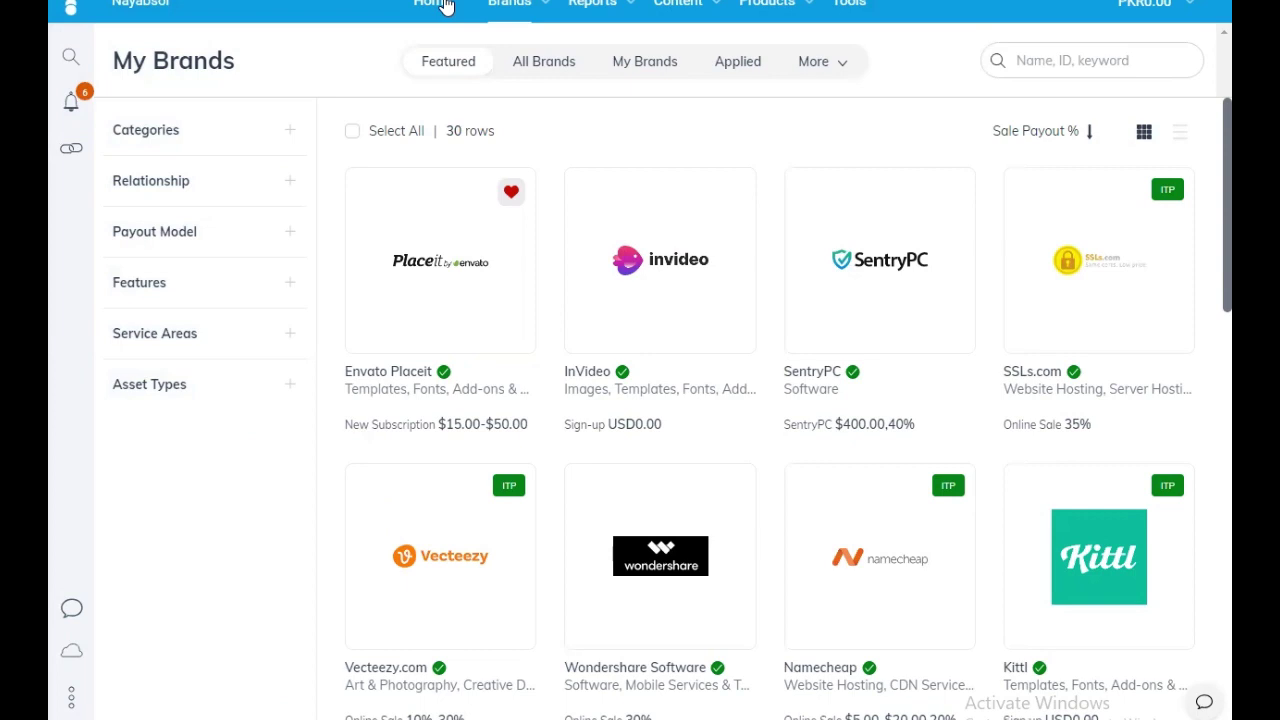
{"action": "left_click", "coordinate": [445, 6]}
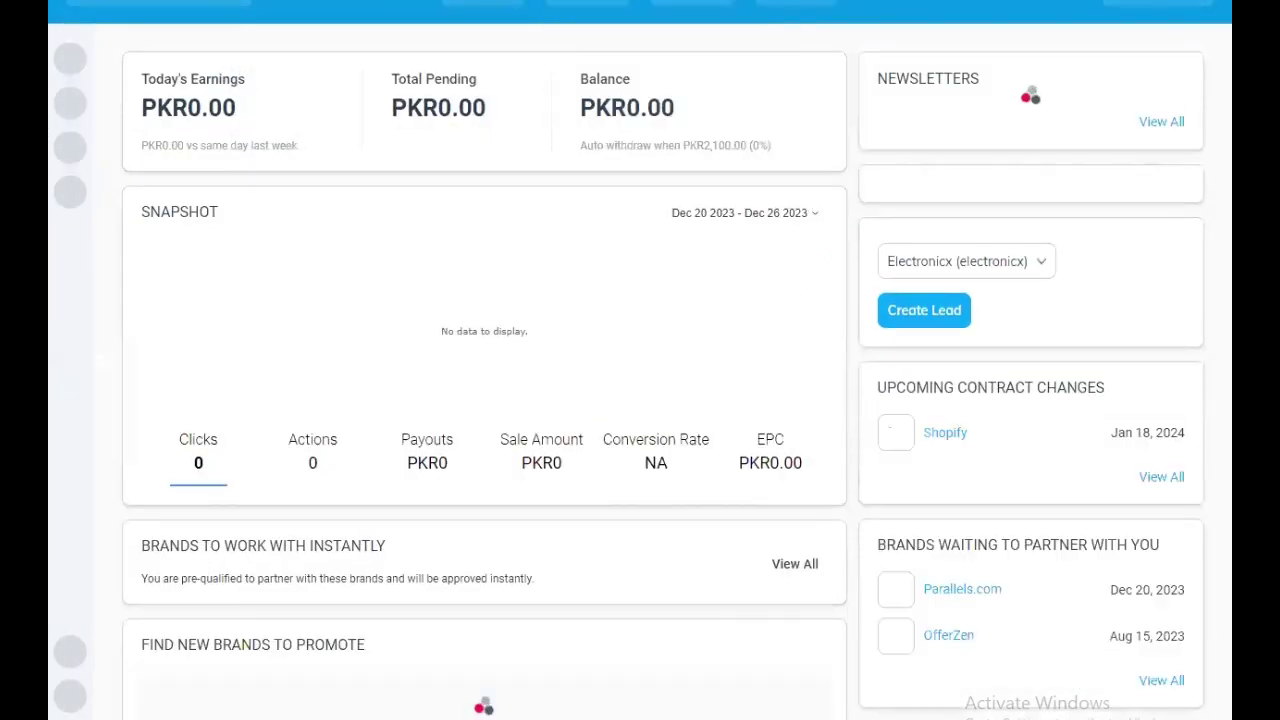
{"action": "left_click", "coordinate": [1040, 352]}
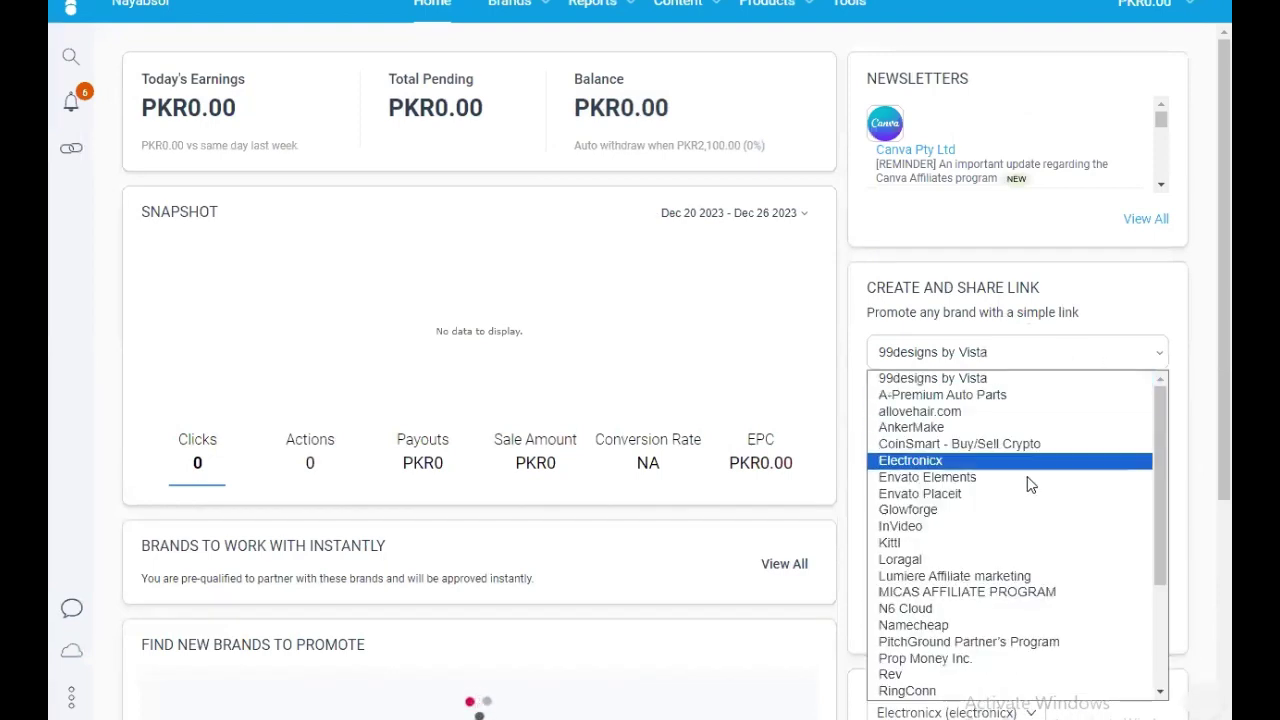
{"action": "left_click", "coordinate": [972, 543]}
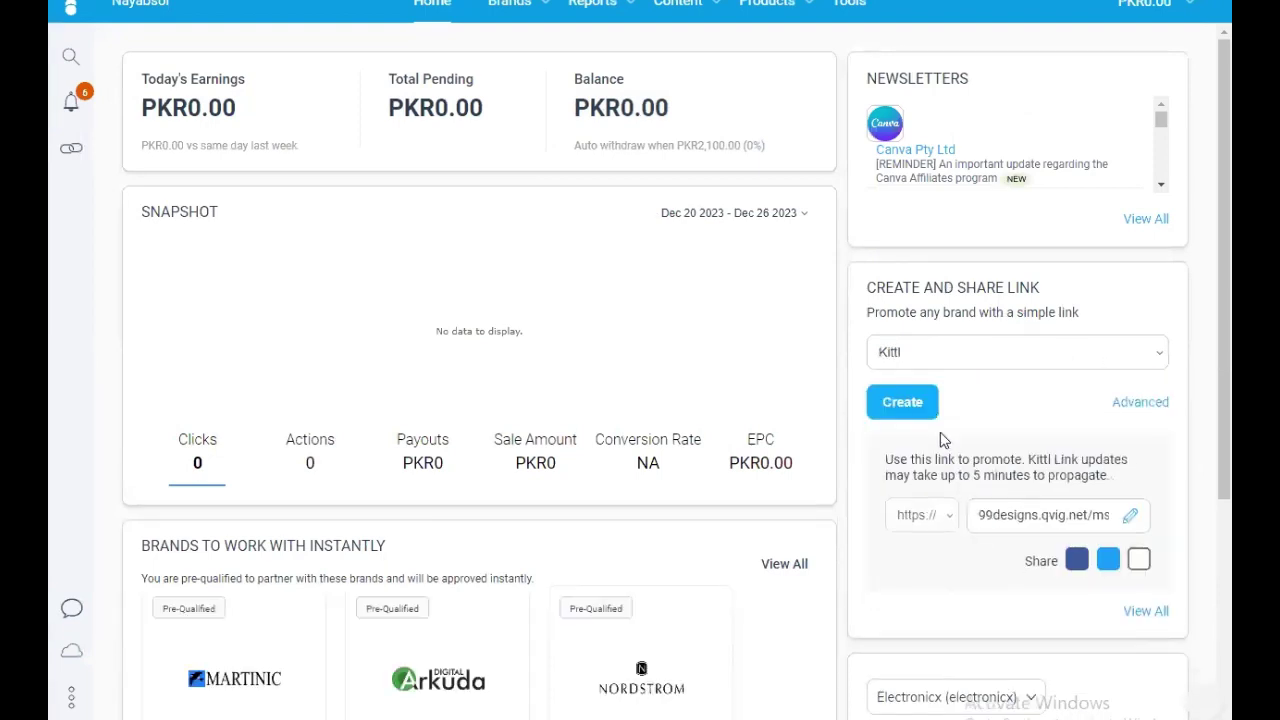
{"action": "left_click", "coordinate": [1025, 566]}
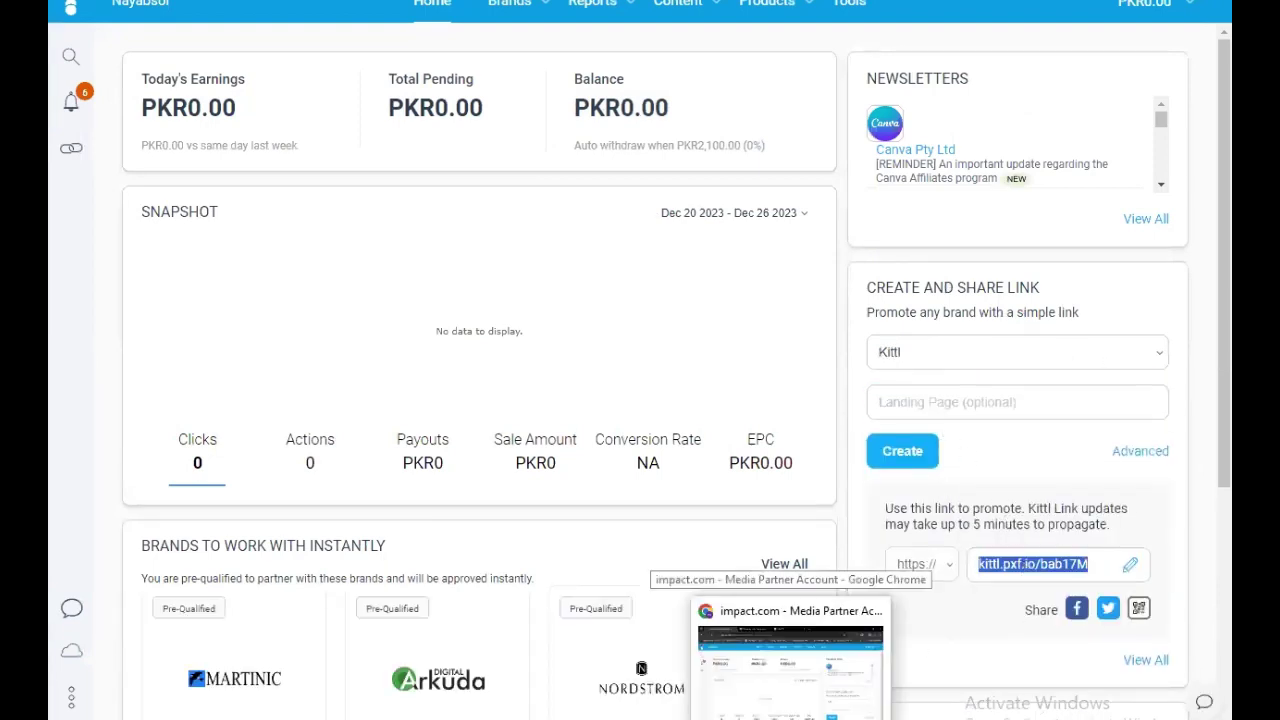
Switch back to the LinkedIn article and link "Kittl takes the complexity out of graphic design," to the Kittl affiliate link
{"action": "key", "text": "alt+Tab"}
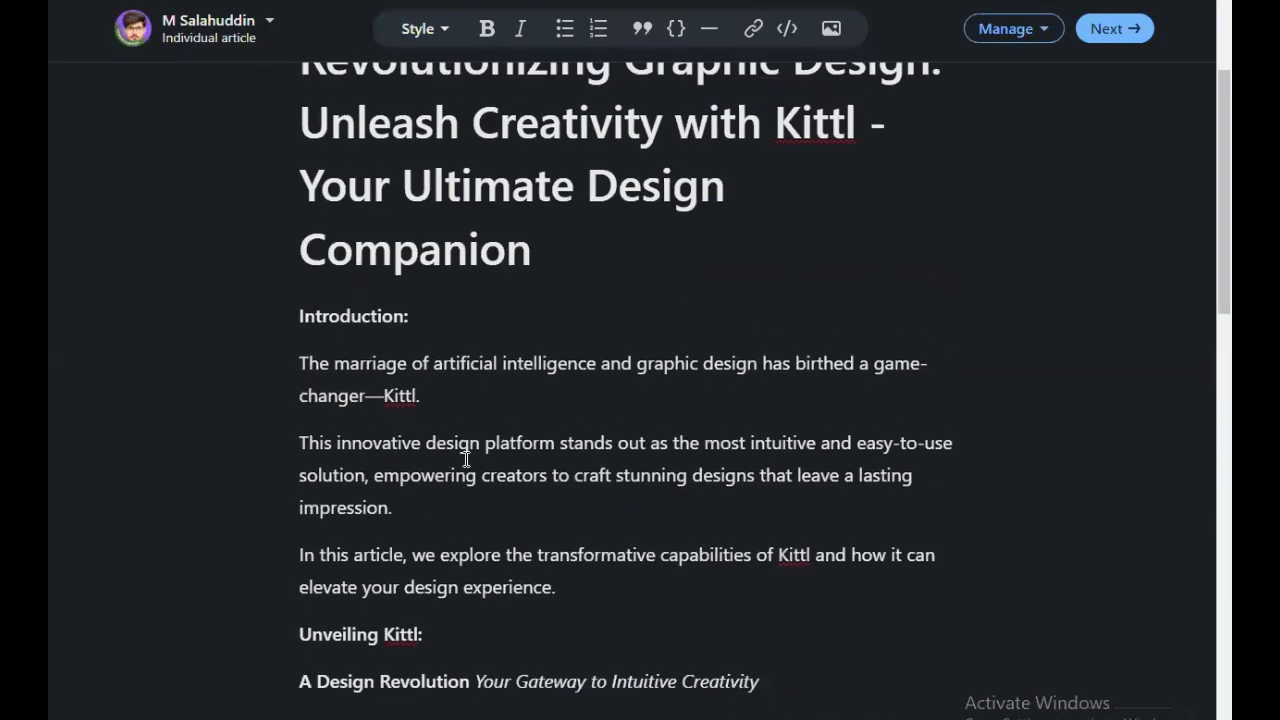
{"action": "scroll", "coordinate": [600, 437], "scroll_direction": "down", "scroll_amount": 3}
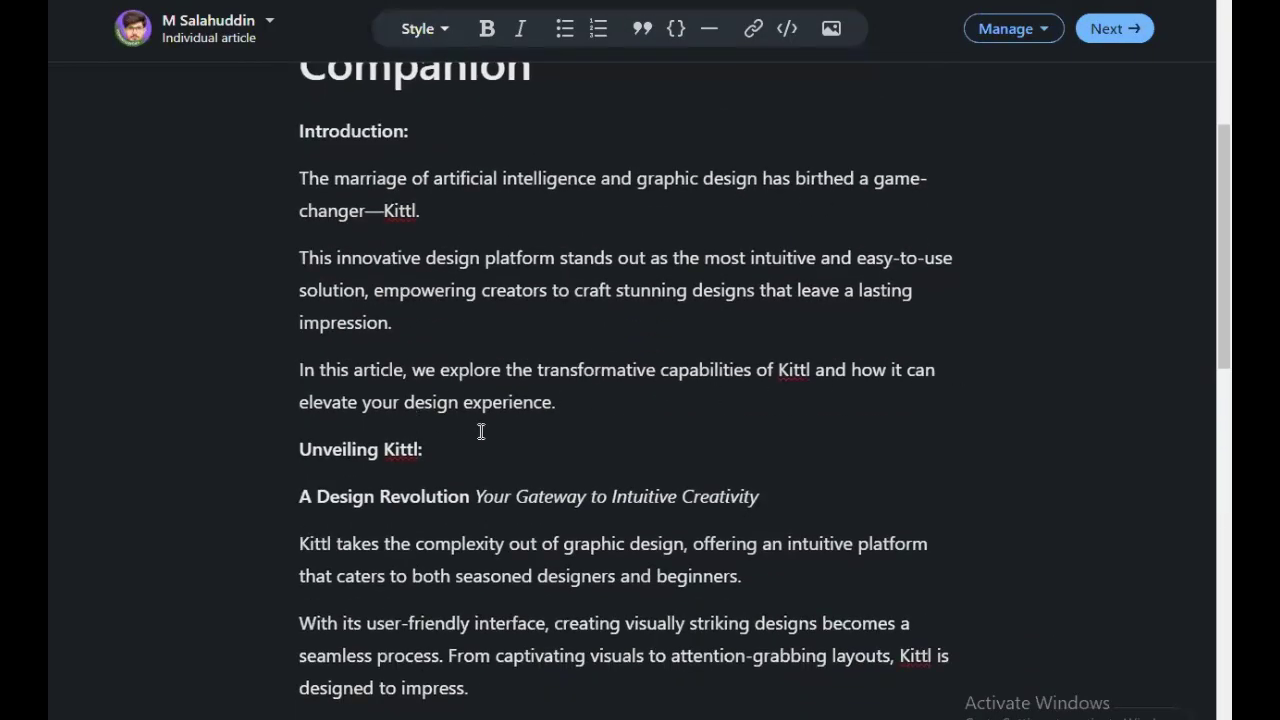
{"action": "scroll", "coordinate": [592, 538], "scroll_direction": "down", "scroll_amount": 2}
{"action": "left_click_drag", "start_coordinate": [688, 400], "coordinate": [279, 396]}
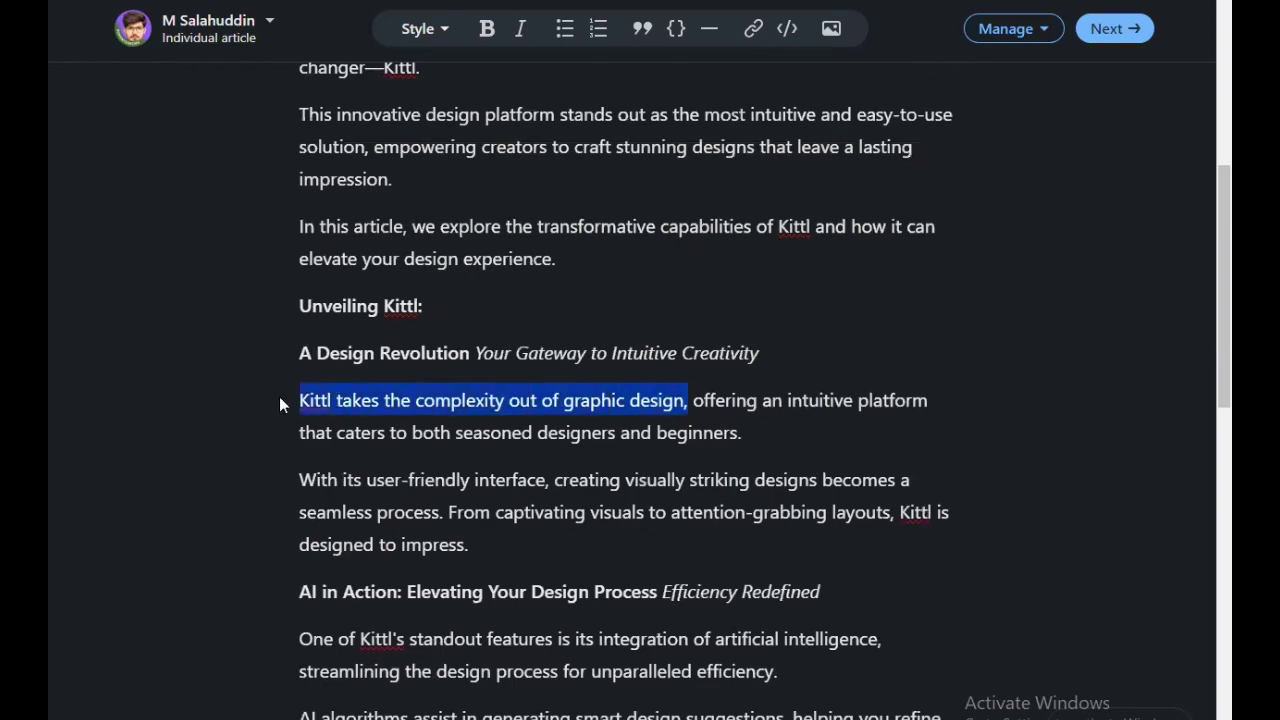
{"action": "key", "text": "ctrl+k"}
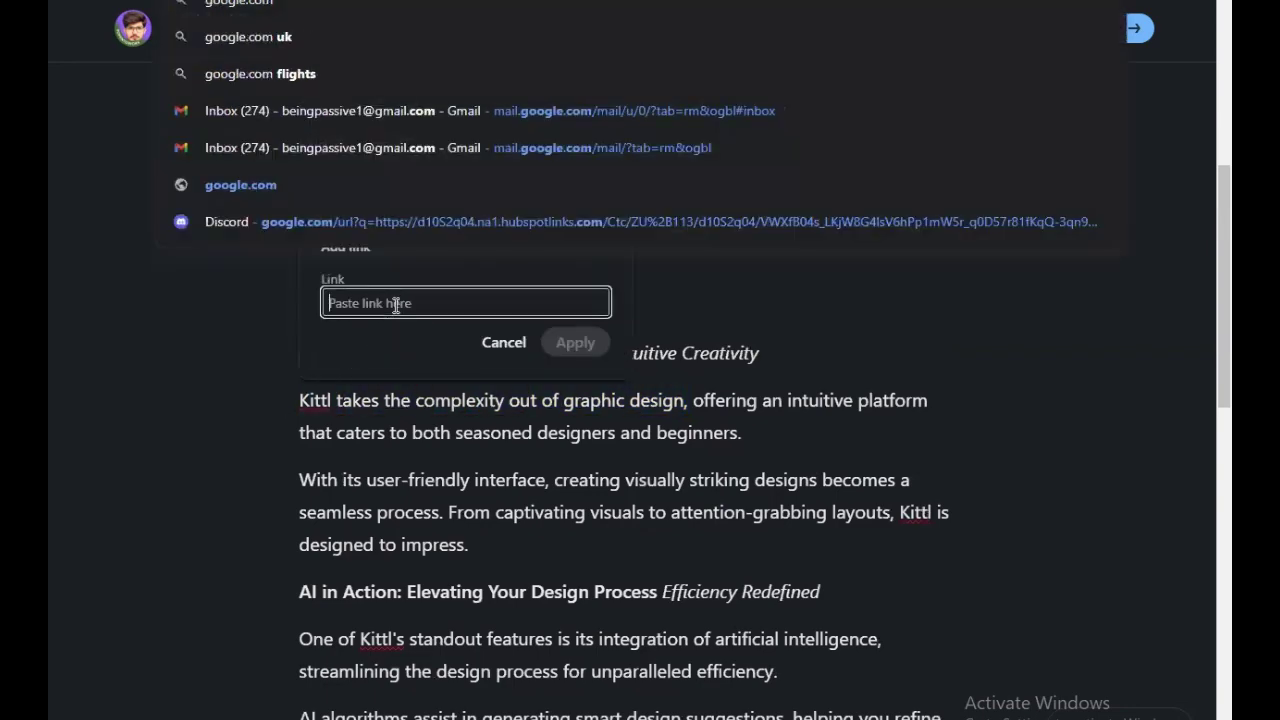
{"action": "key", "text": "ctrl+v"}
{"action": "left_click", "coordinate": [577, 353]}
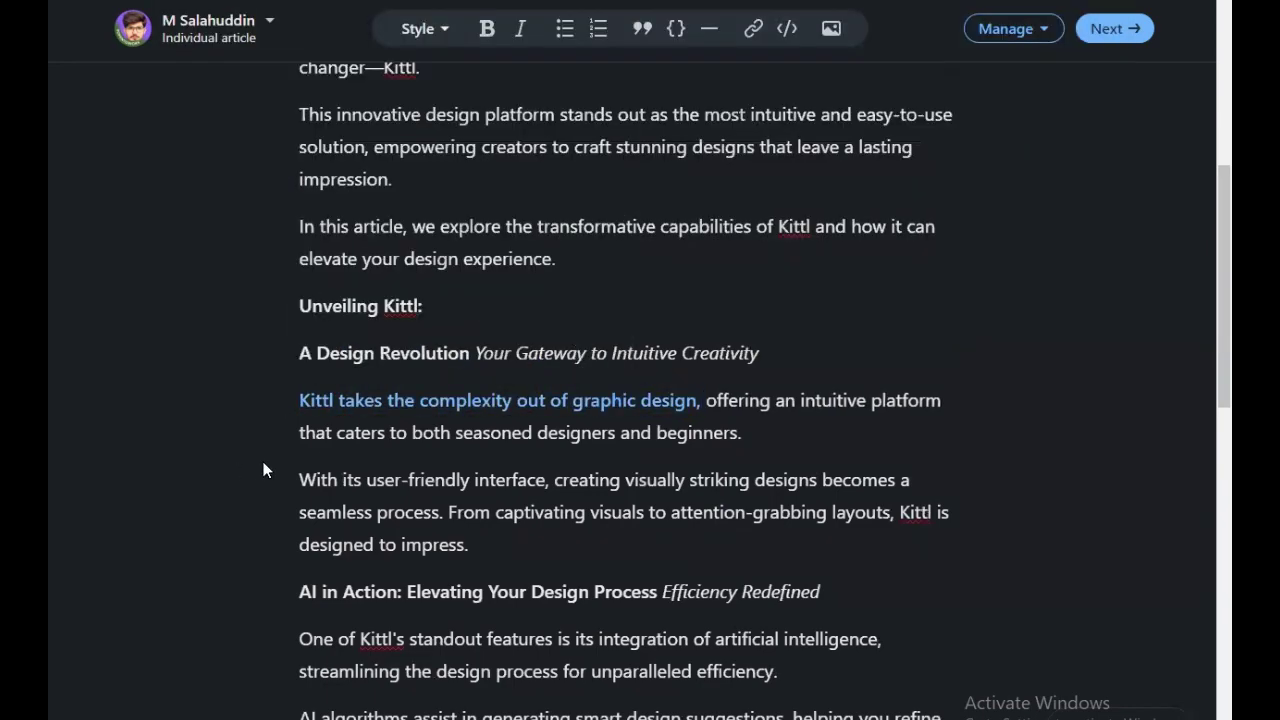
In the conclusion's last sentence, add the Kittl affiliate link to the phrase starting at "the design platform that", after "Kittl –"
{"action": "scroll", "coordinate": [265, 468], "scroll_direction": "down", "scroll_amount": 3}
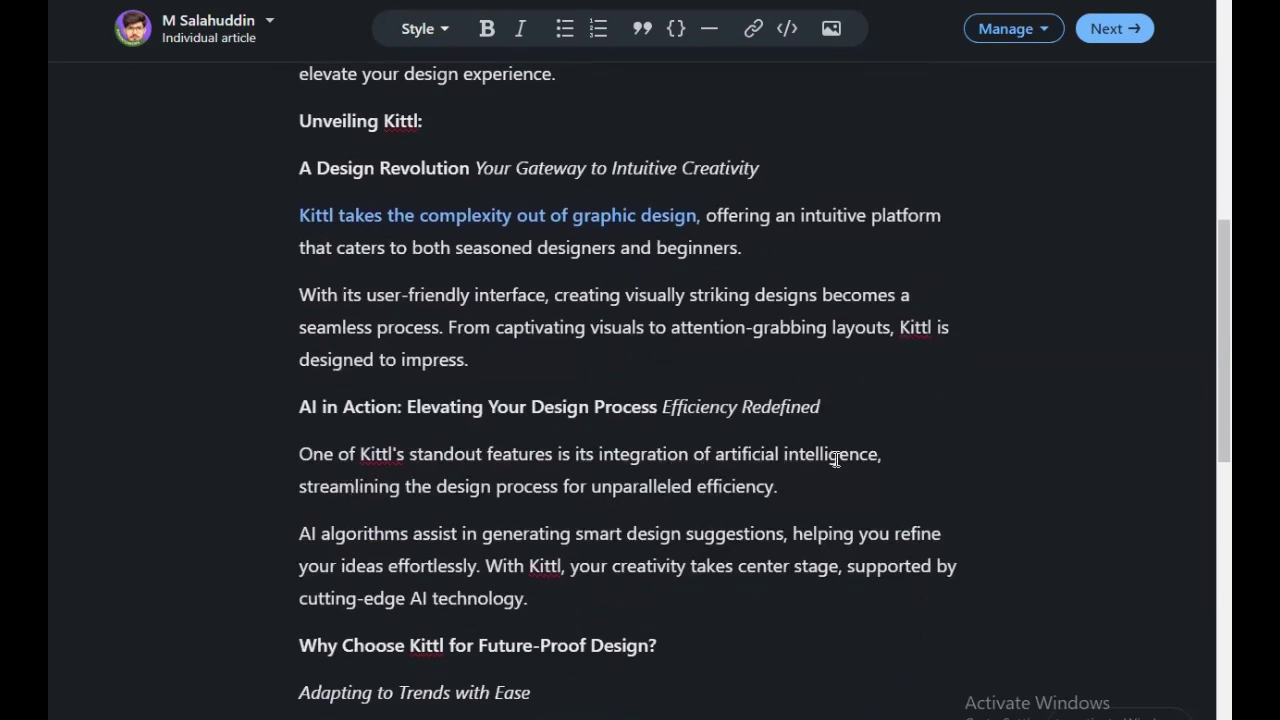
{"action": "scroll", "coordinate": [760, 520], "scroll_direction": "down", "scroll_amount": 6}
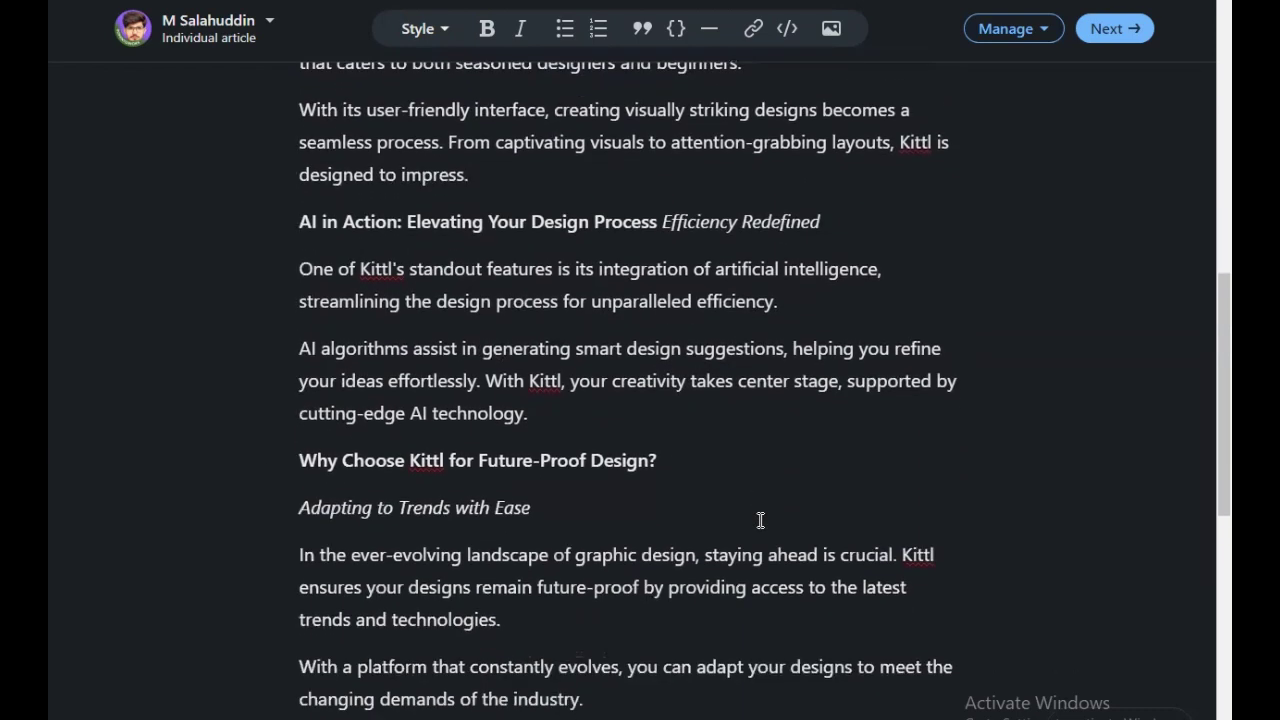
{"action": "scroll", "coordinate": [699, 552], "scroll_direction": "down", "scroll_amount": 4}
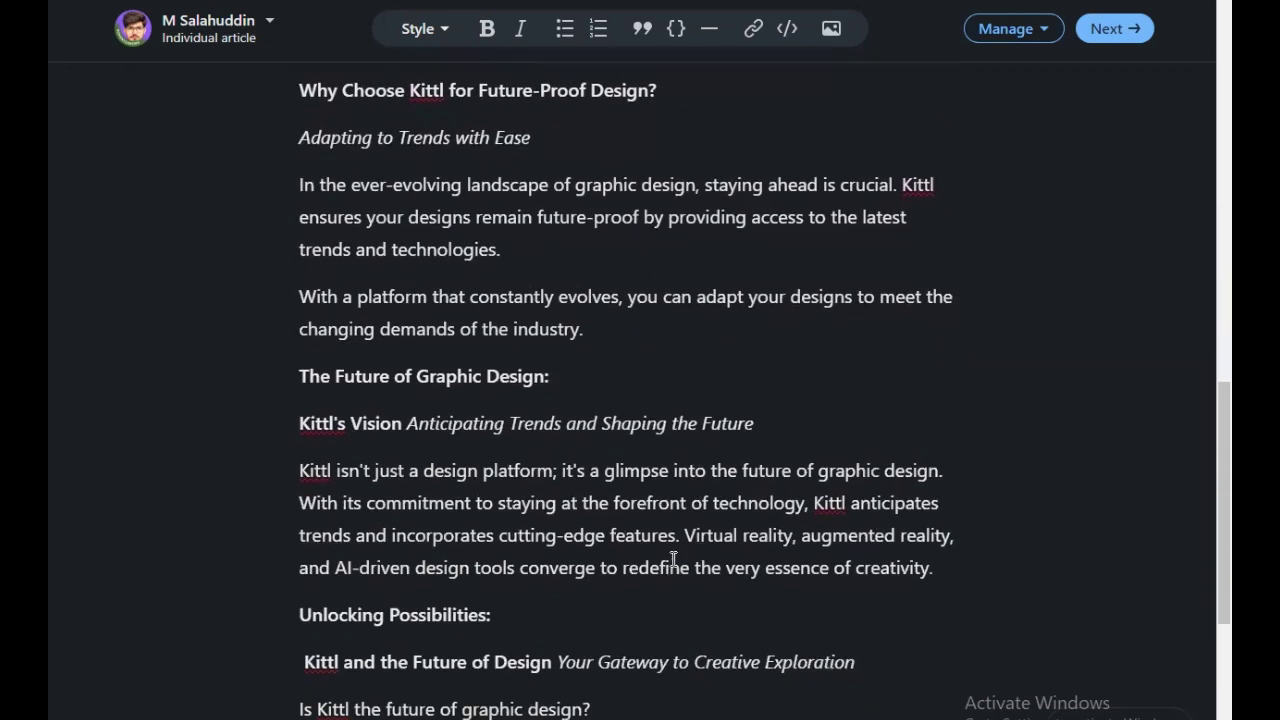
{"action": "scroll", "coordinate": [754, 543], "scroll_direction": "down", "scroll_amount": 8}
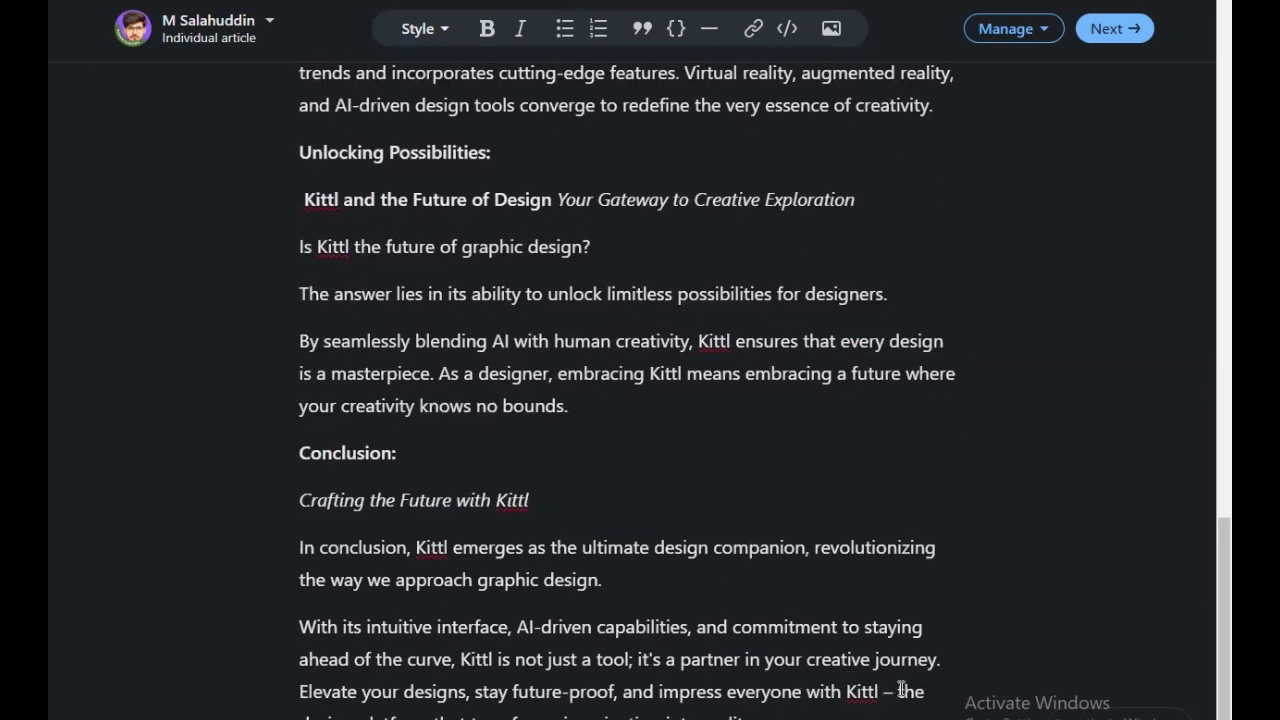
{"action": "left_click_drag", "start_coordinate": [898, 691], "coordinate": [913, 716]}
{"action": "key", "text": "ctrl+k"}
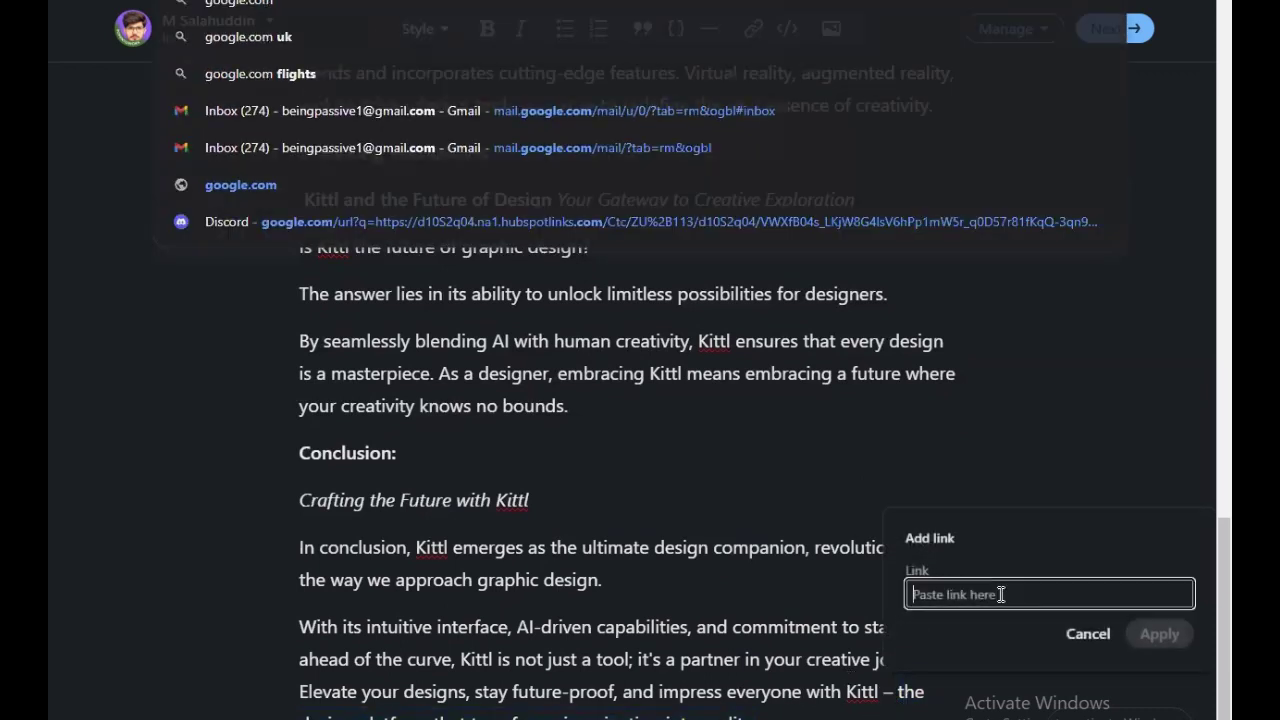
{"action": "key", "text": "ctrl+v"}
{"action": "left_click", "coordinate": [1160, 634]}
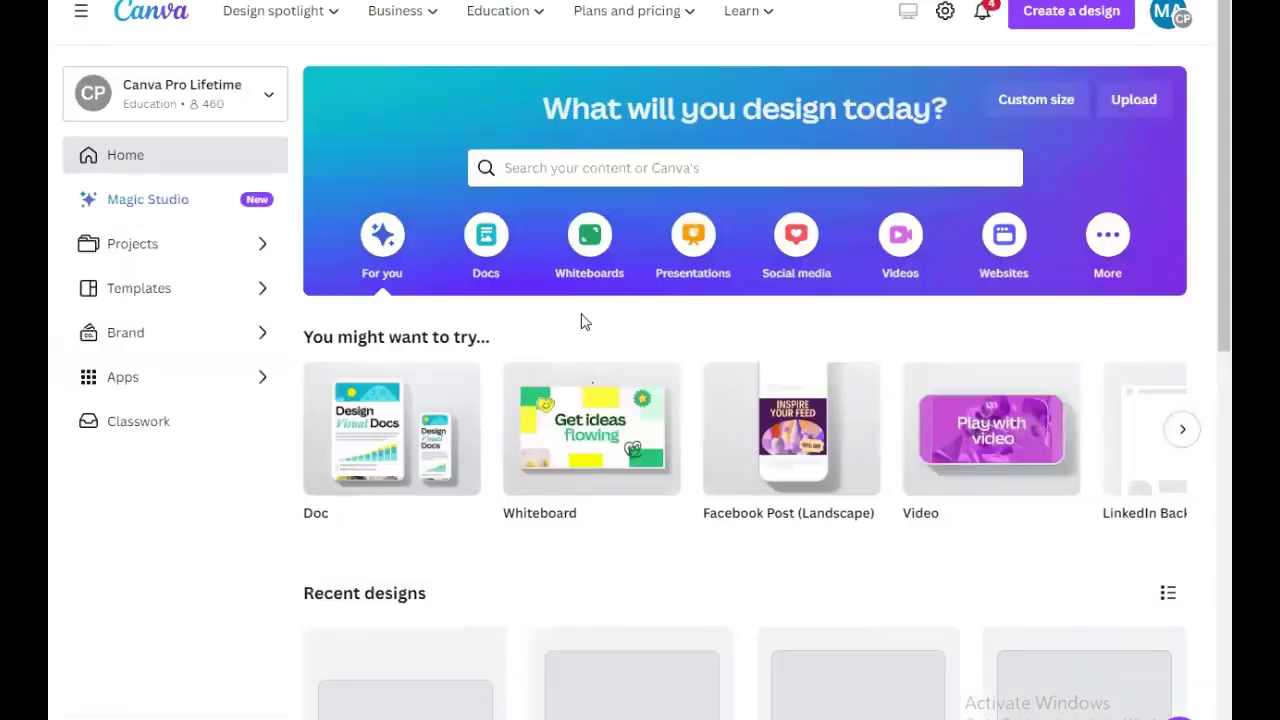
Switch to the thumbnail design in Canva, search the Brandfetch app for "kittl" and choose the kittl.com brand
{"action": "scroll", "coordinate": [560, 305], "scroll_direction": "down", "scroll_amount": 1}
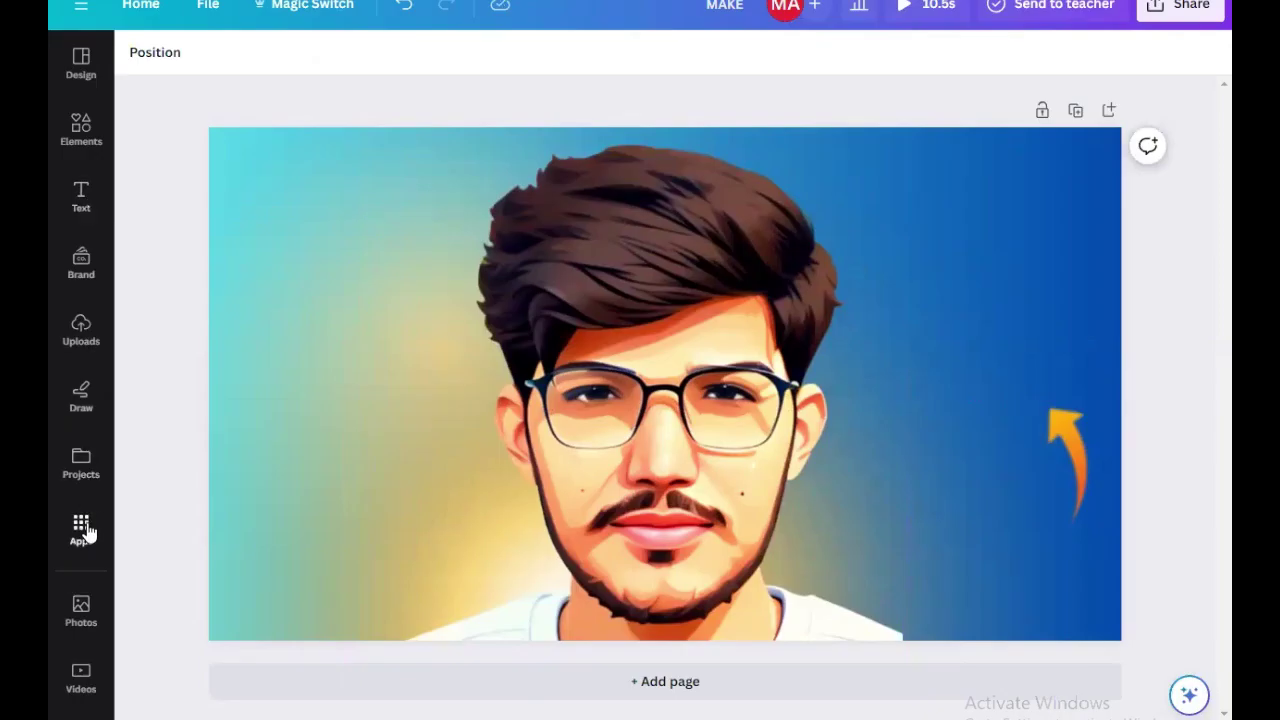
{"action": "left_click", "coordinate": [81, 528]}
{"action": "scroll", "coordinate": [333, 315], "scroll_direction": "down", "scroll_amount": 10}
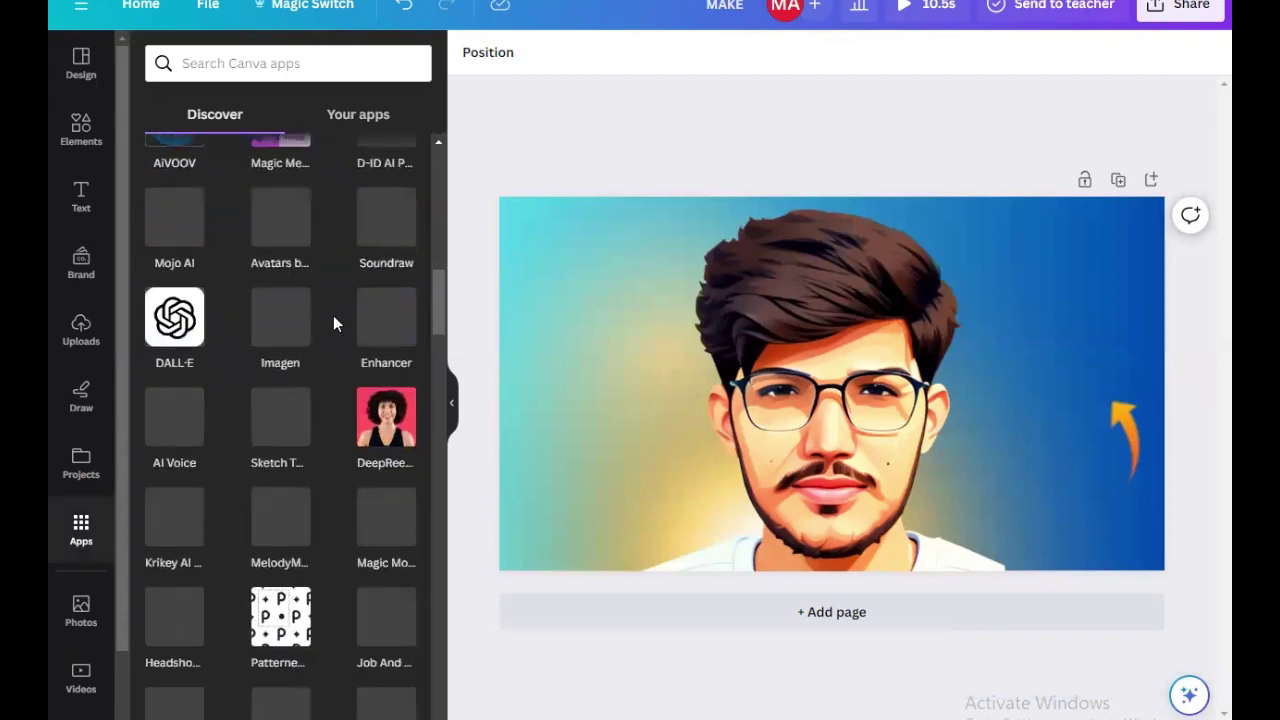
{"action": "scroll", "coordinate": [314, 413], "scroll_direction": "down", "scroll_amount": 15}
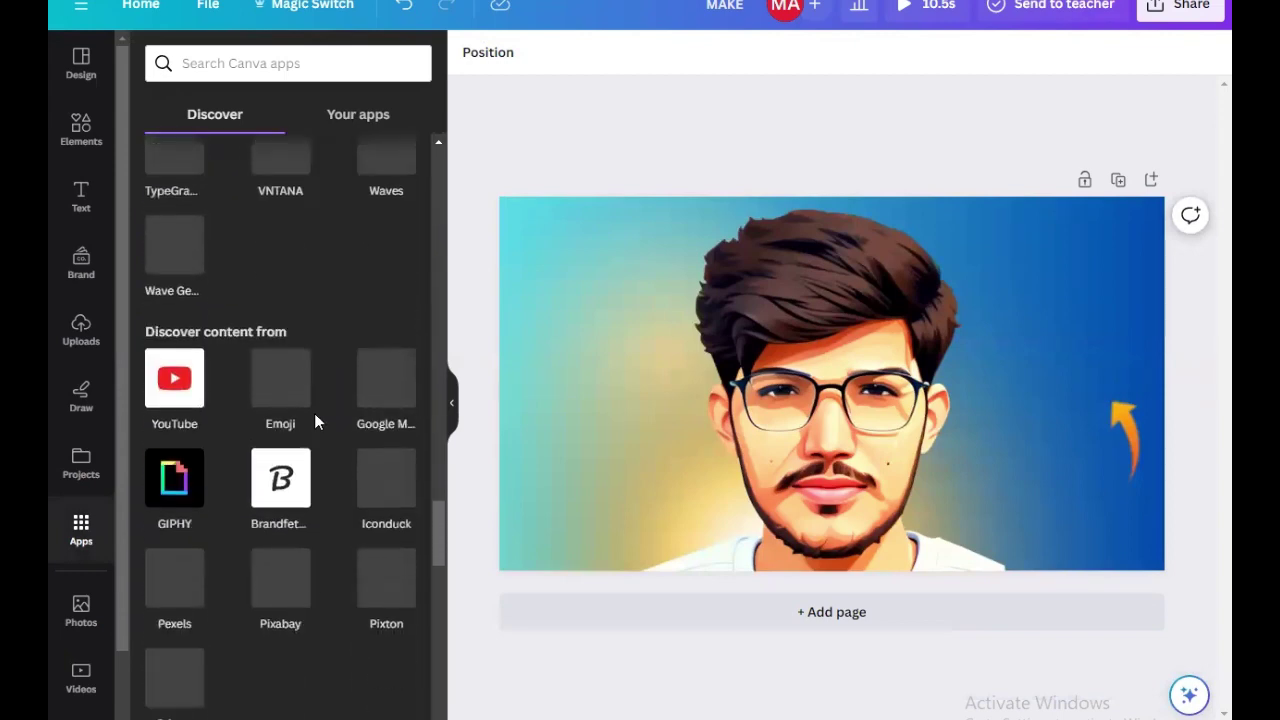
{"action": "left_click", "coordinate": [273, 488]}
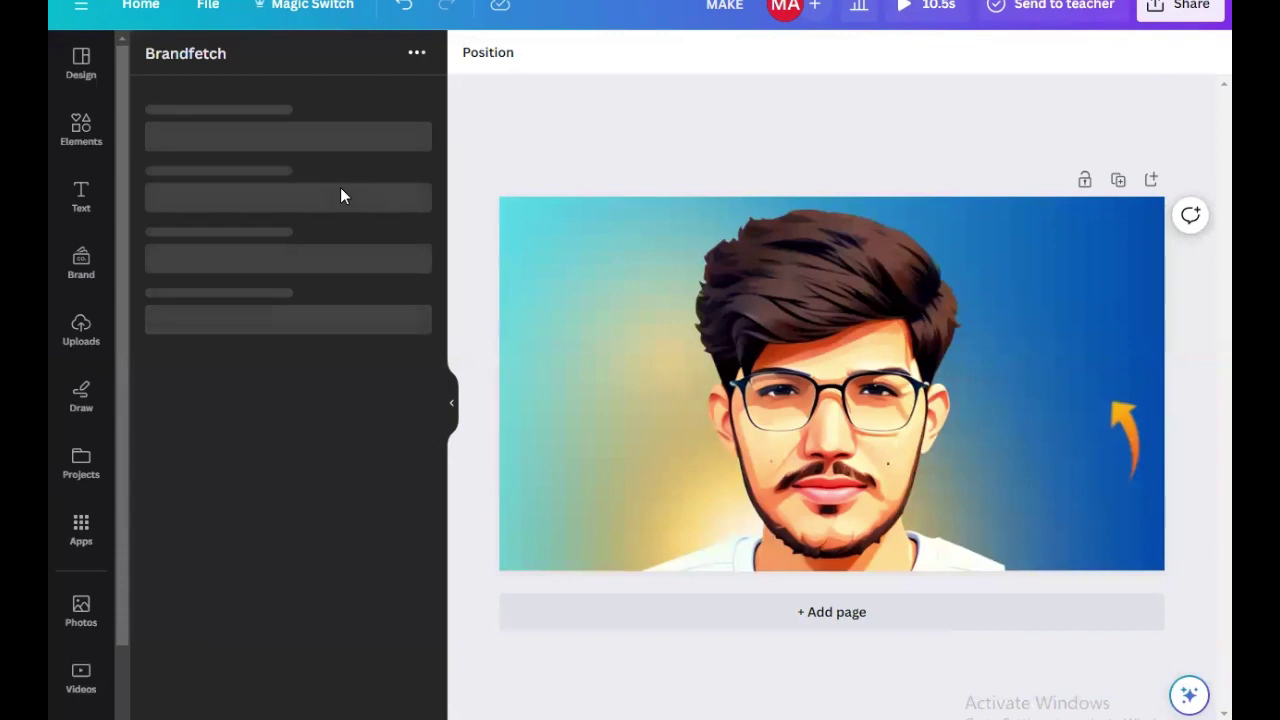
{"action": "left_click", "coordinate": [325, 117]}
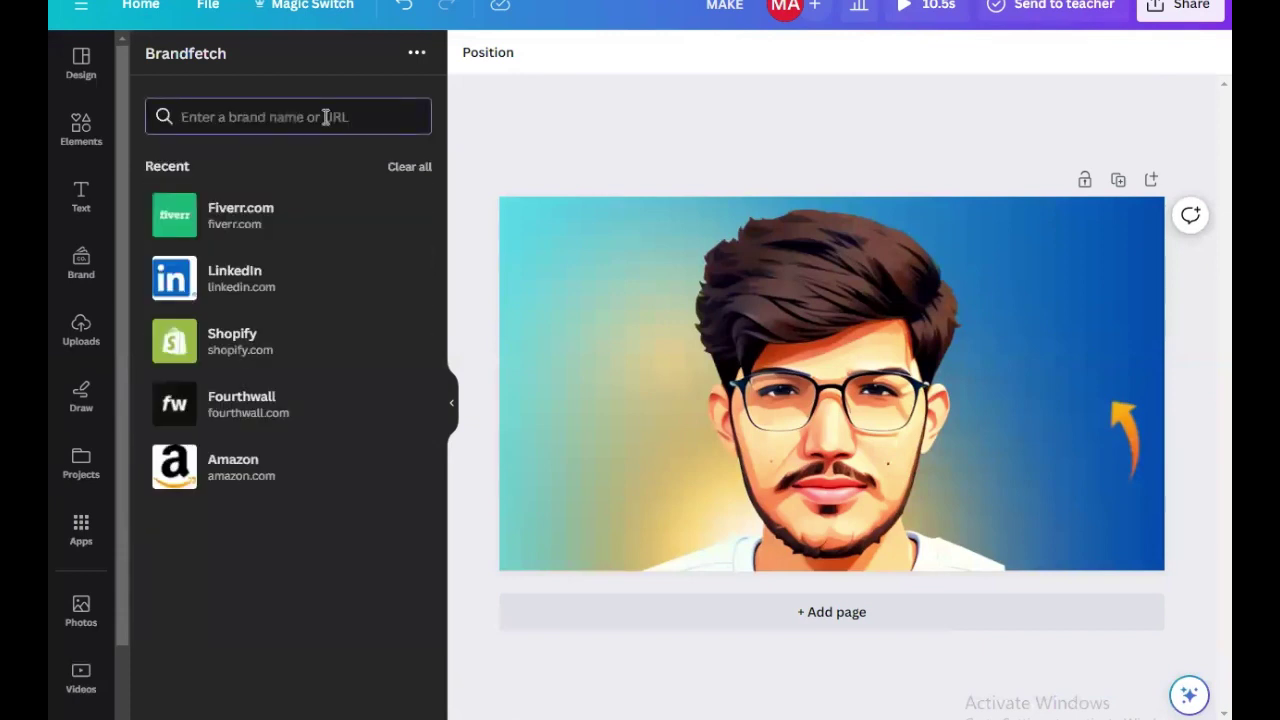
{"action": "type", "text": "kittl"}
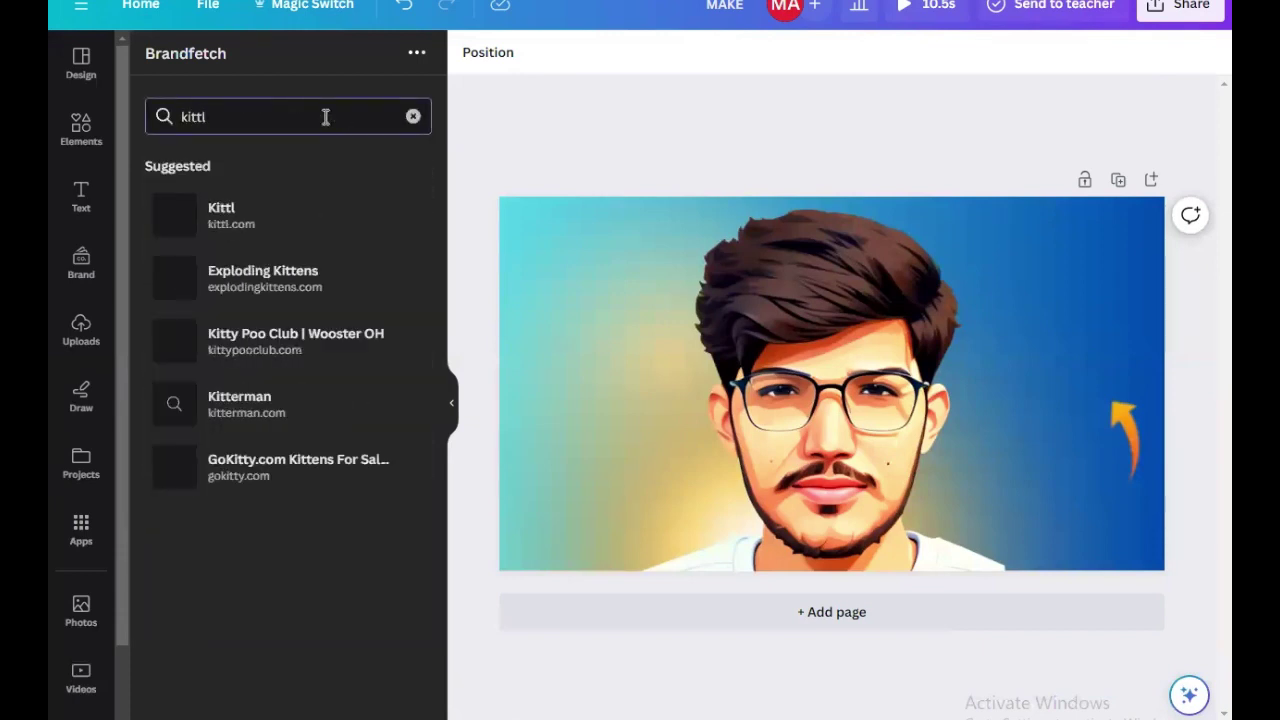
{"action": "left_click", "coordinate": [253, 222]}
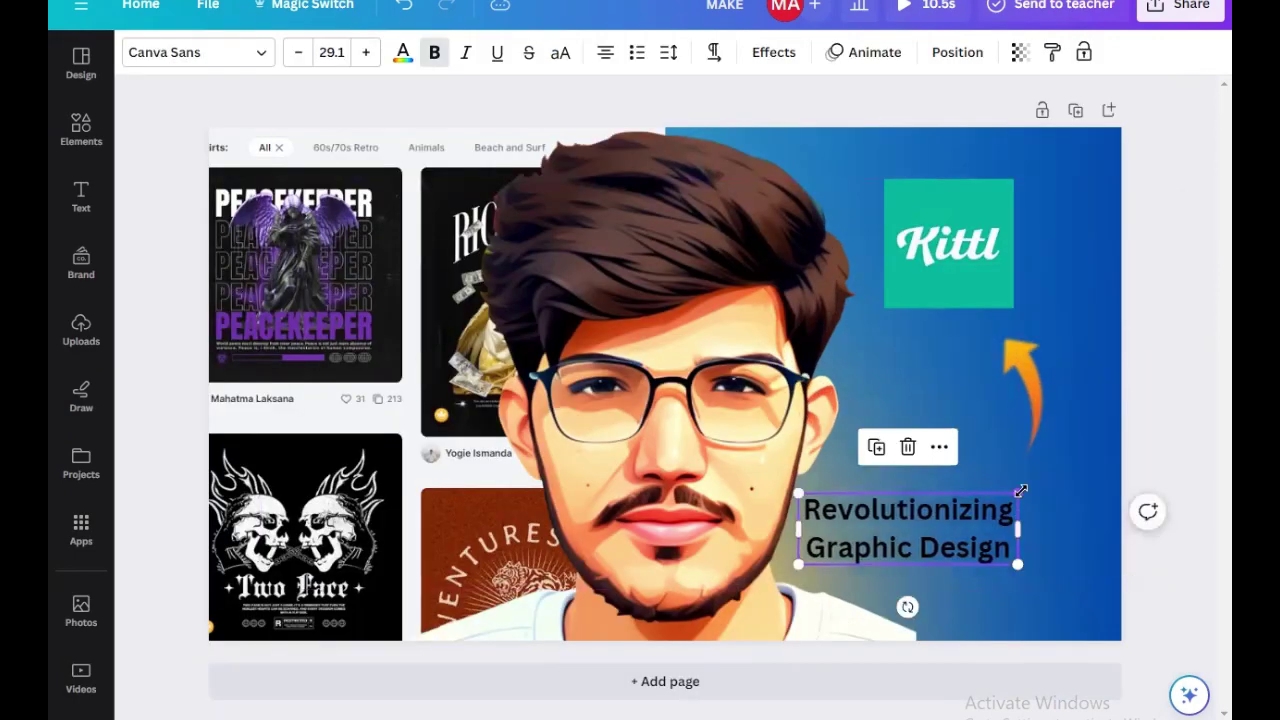
Enlarge the "Revolutionizing Graphic Design" text to size 36.1 and set its font to Impact
{"action": "left_click_drag", "start_coordinate": [1029, 478], "coordinate": [1067, 470]}
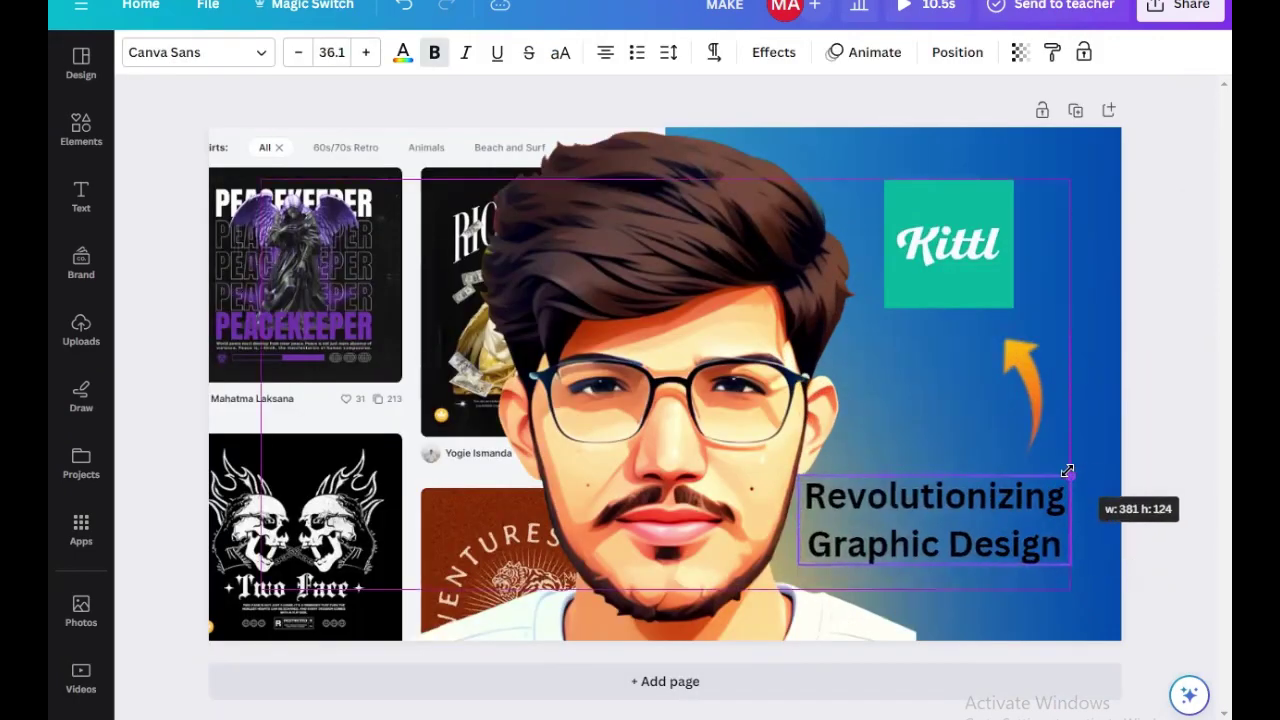
{"action": "left_click", "coordinate": [140, 55]}
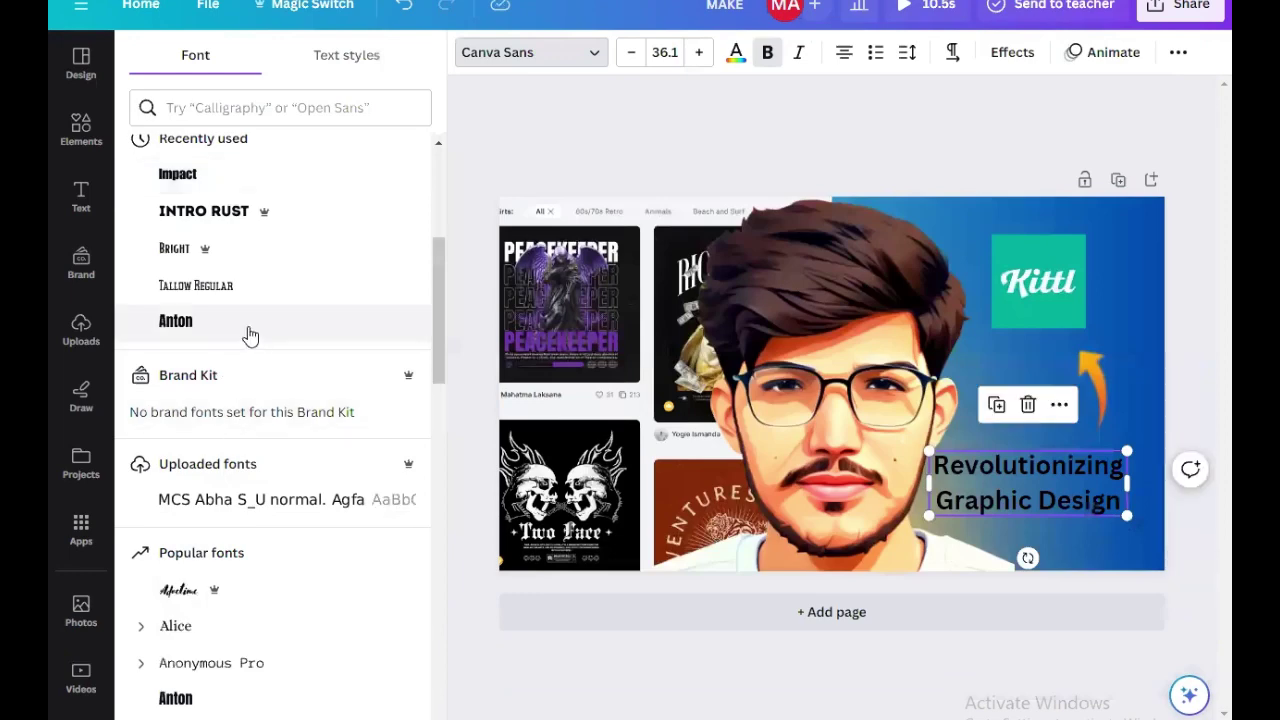
{"action": "left_click", "coordinate": [242, 178]}
Try the Intro Rust font on the heading, set it to Lovelo instead, and widen the text box so the words fit on two lines
{"action": "scroll", "coordinate": [228, 380], "scroll_direction": "down", "scroll_amount": 3}
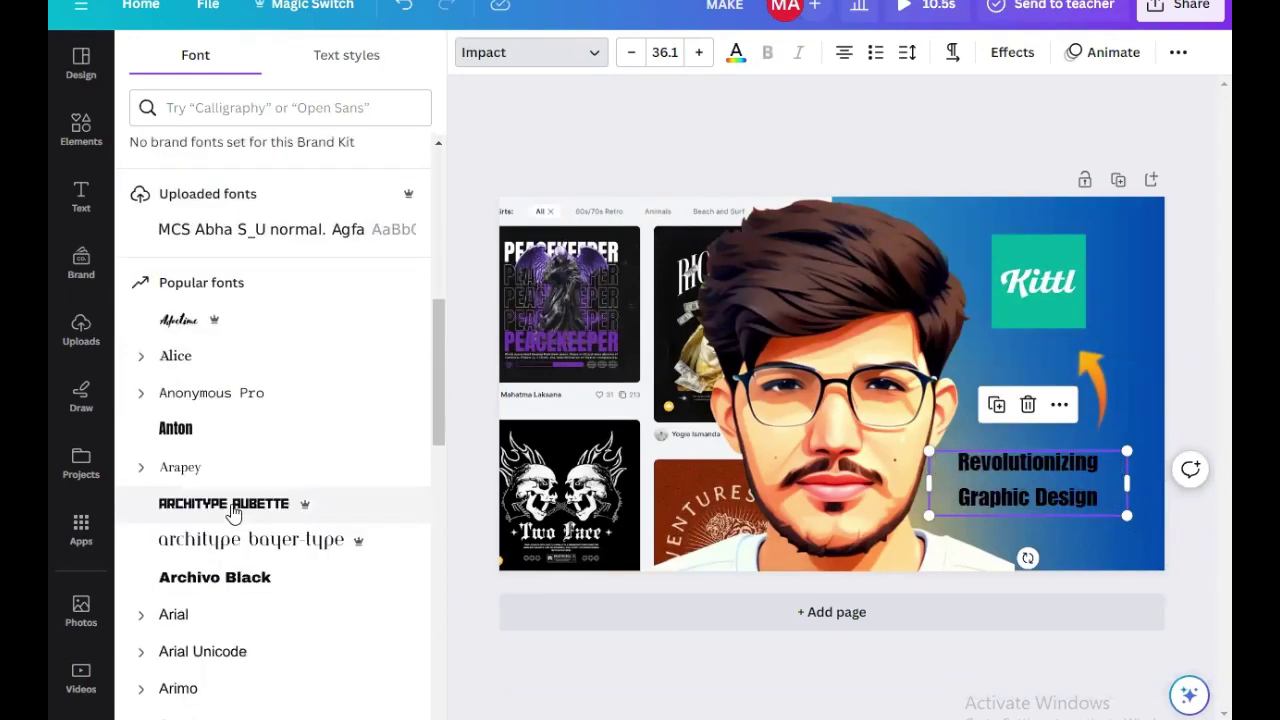
{"action": "scroll", "coordinate": [232, 512], "scroll_direction": "down", "scroll_amount": 10}
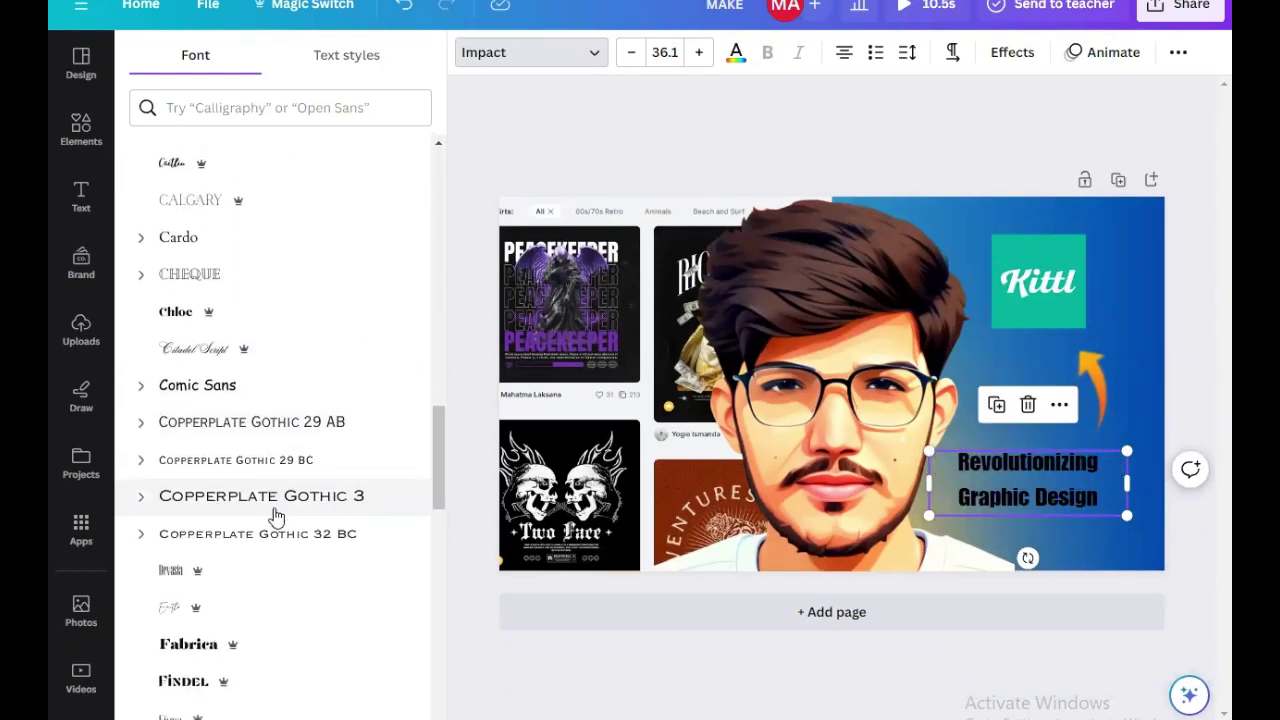
{"action": "scroll", "coordinate": [270, 515], "scroll_direction": "down", "scroll_amount": 7}
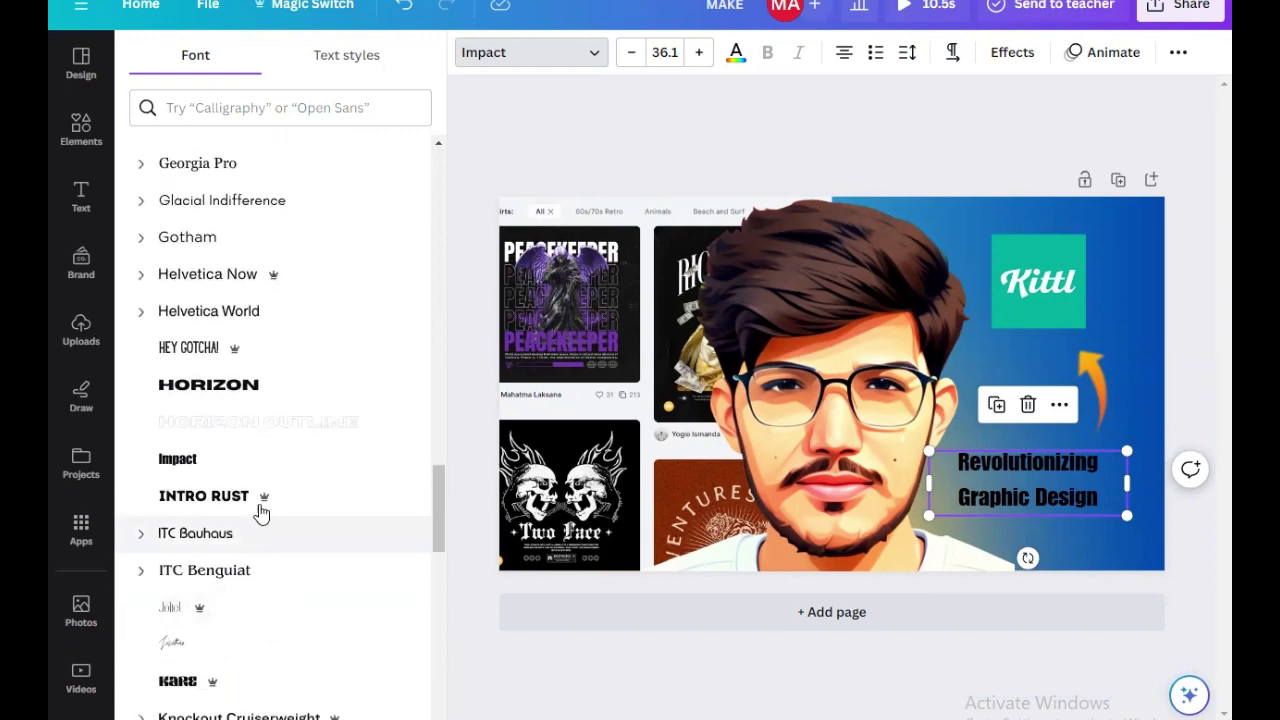
{"action": "left_click", "coordinate": [260, 505]}
{"action": "scroll", "coordinate": [310, 503], "scroll_direction": "down", "scroll_amount": 5}
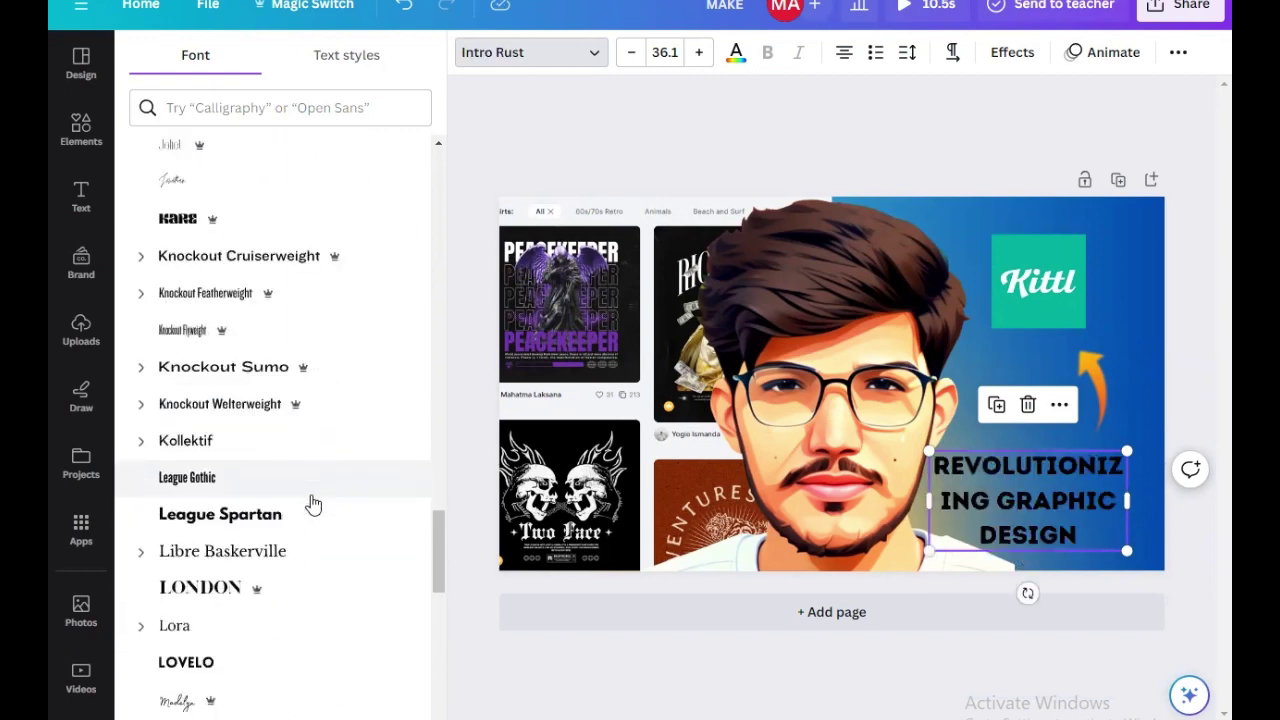
{"action": "left_click", "coordinate": [300, 665]}
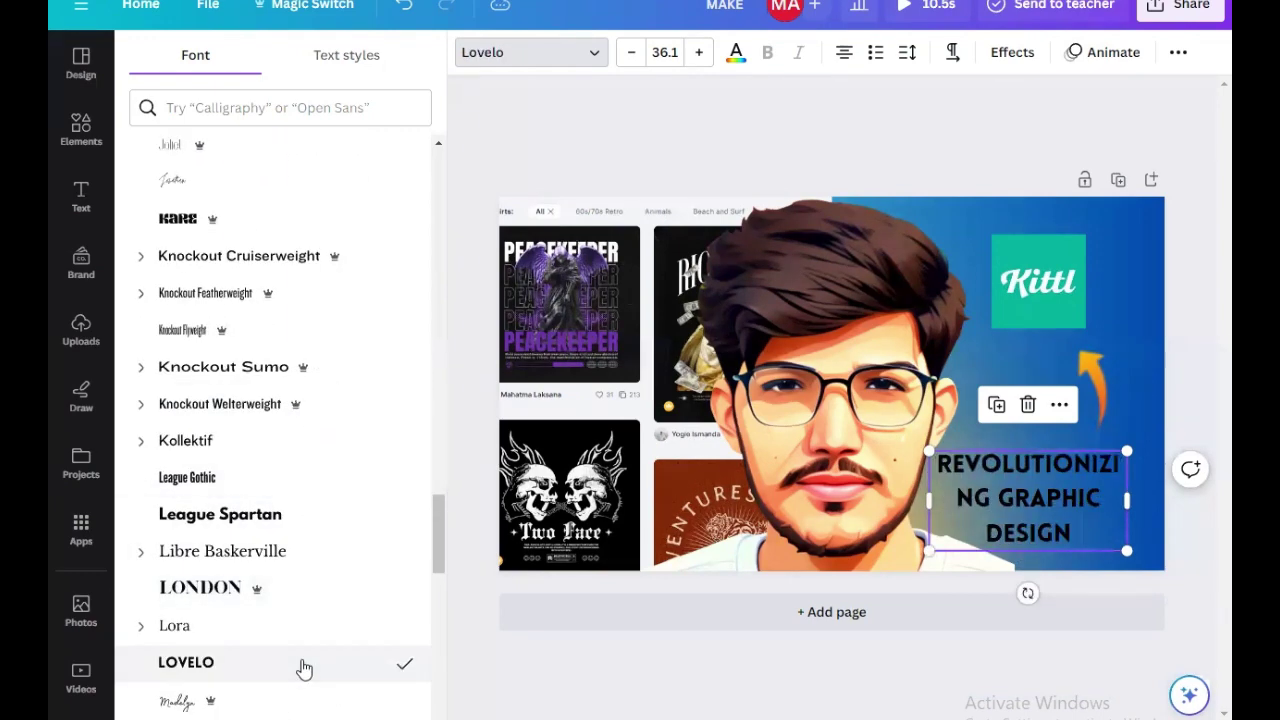
{"action": "left_click_drag", "start_coordinate": [1127, 500], "coordinate": [1160, 505]}
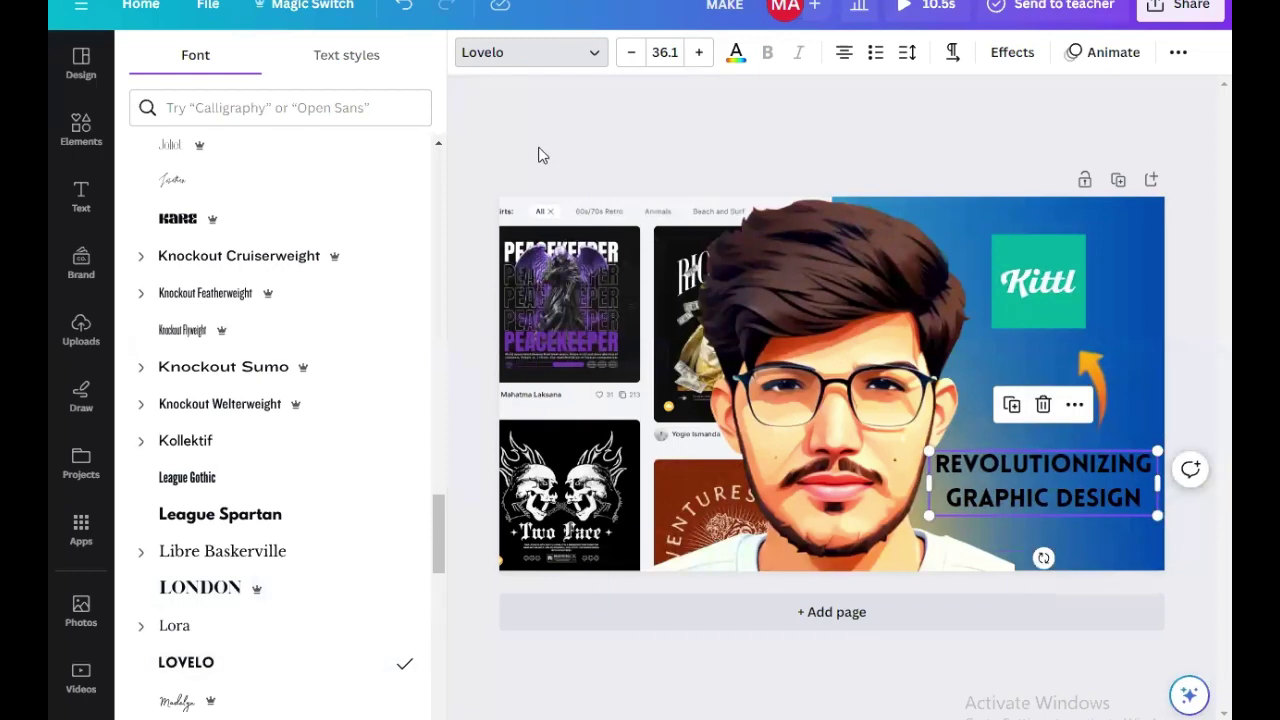
Try an orange photo color on the "Revolutionizing Graphic Design" heading, and set its text color to white instead
{"action": "left_click", "coordinate": [736, 52]}
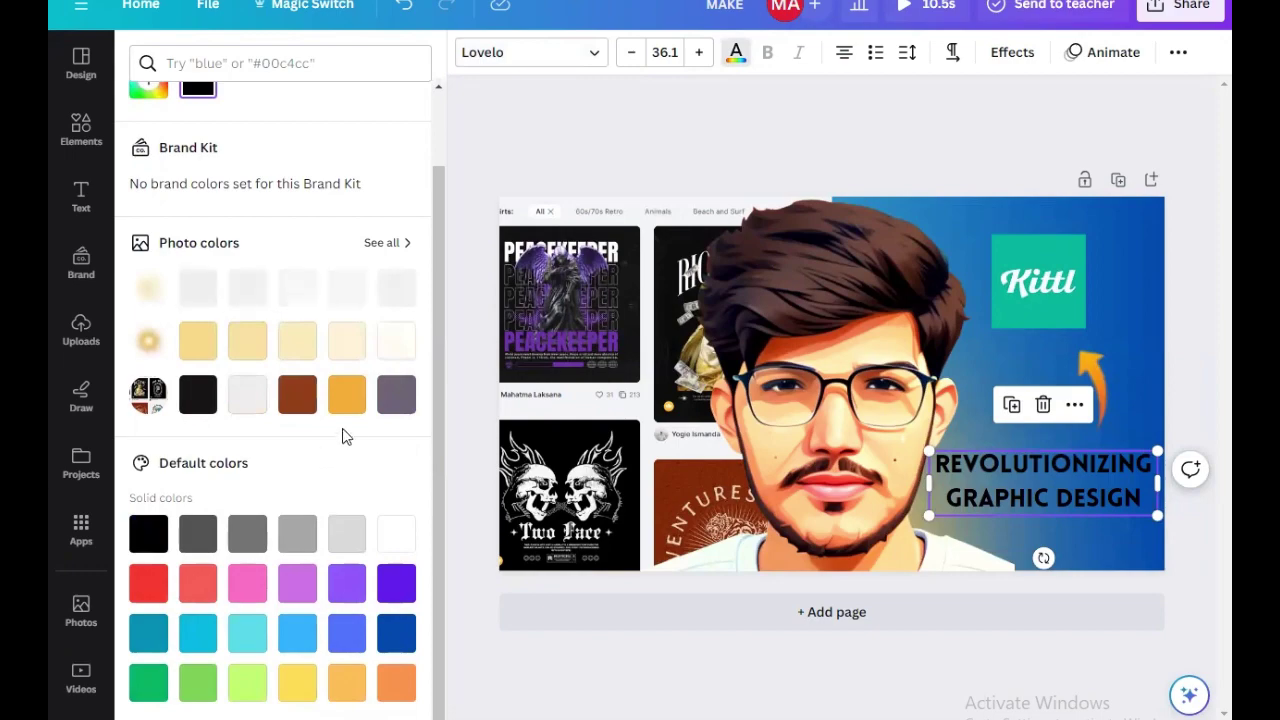
{"action": "left_click", "coordinate": [356, 402]}
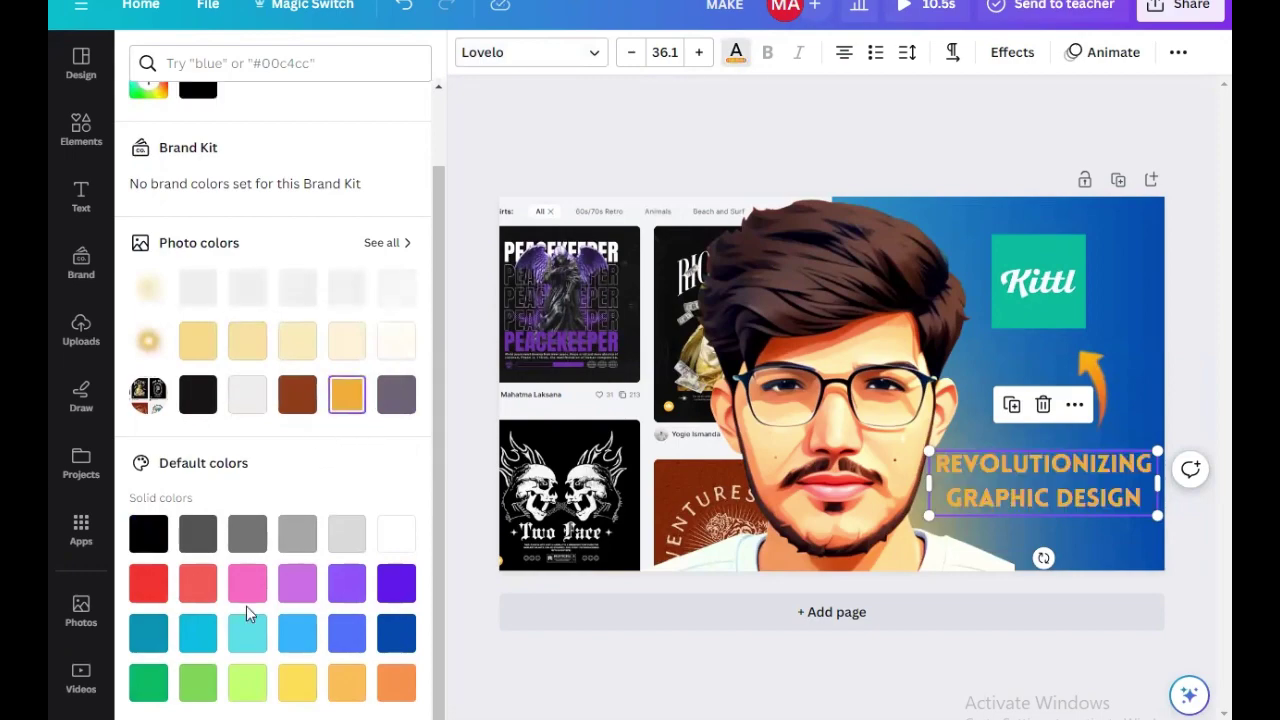
{"action": "left_click", "coordinate": [497, 157]}
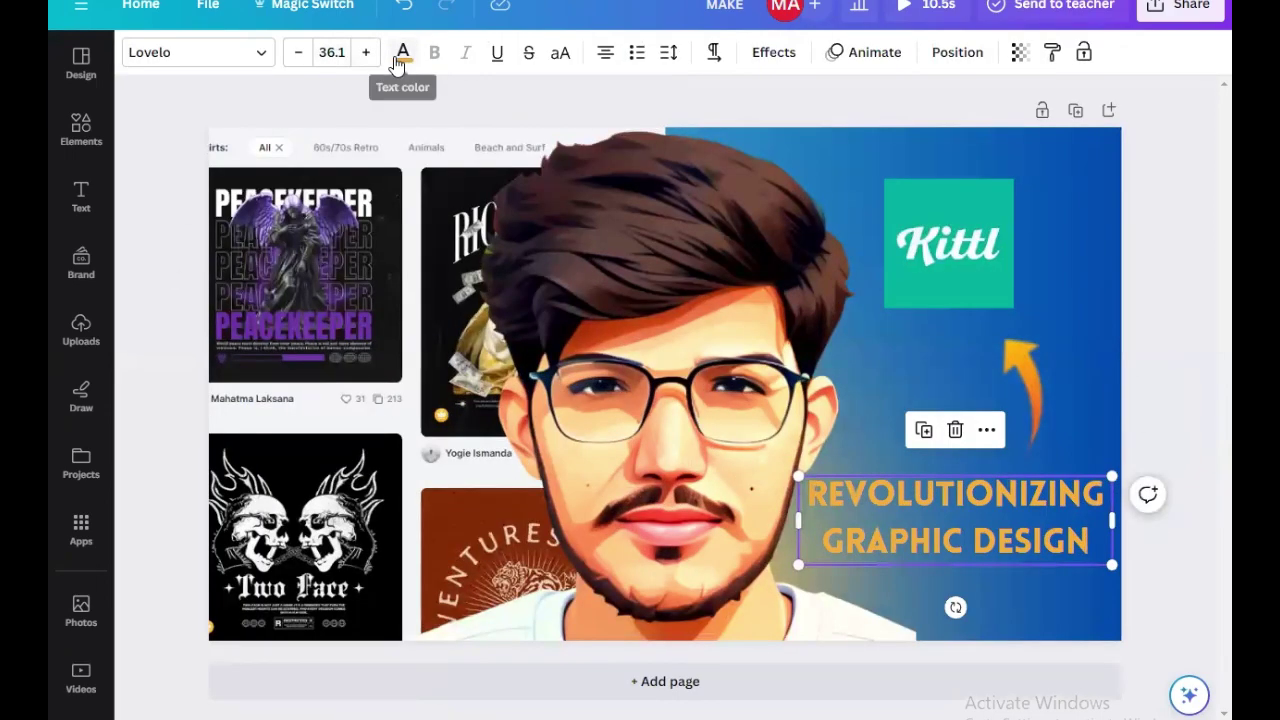
{"action": "left_click", "coordinate": [403, 54]}
{"action": "left_click", "coordinate": [397, 622]}
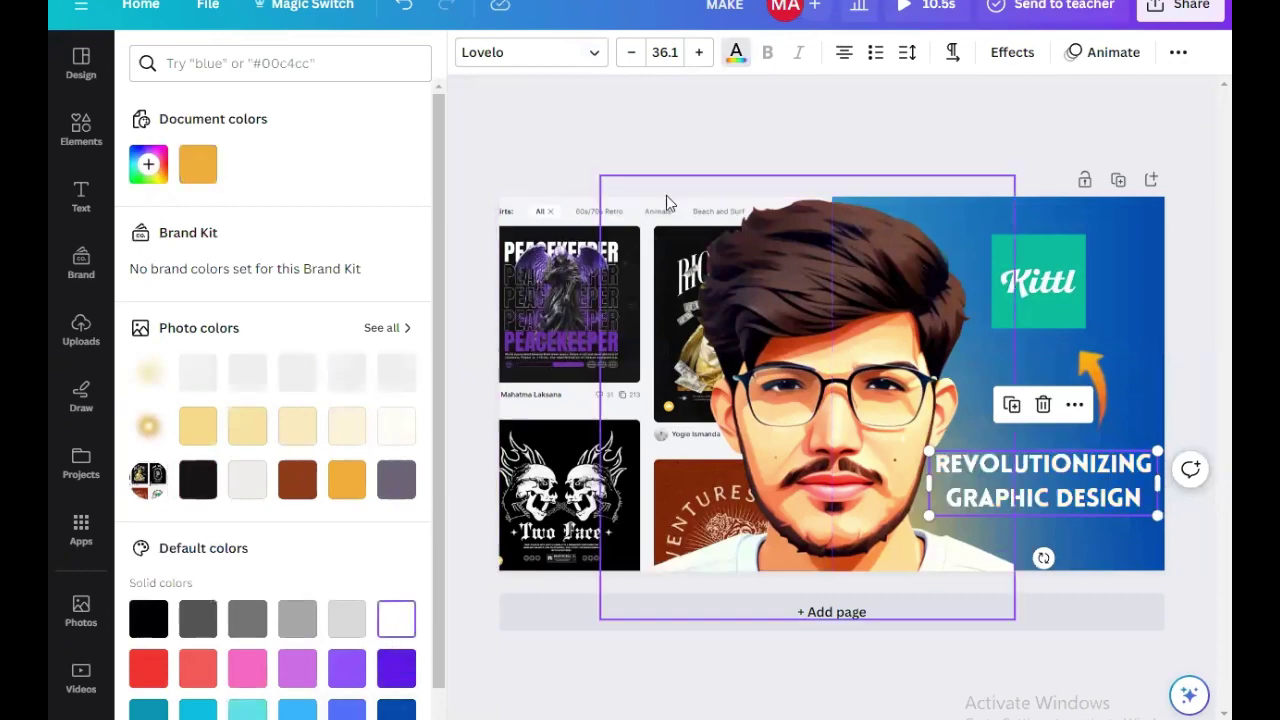
Shrink the heading to size 26.2 and move it up to sit just beneath the orange arrow
{"action": "left_click", "coordinate": [666, 206]}
{"action": "left_click", "coordinate": [159, 280]}
{"action": "left_click", "coordinate": [866, 497]}
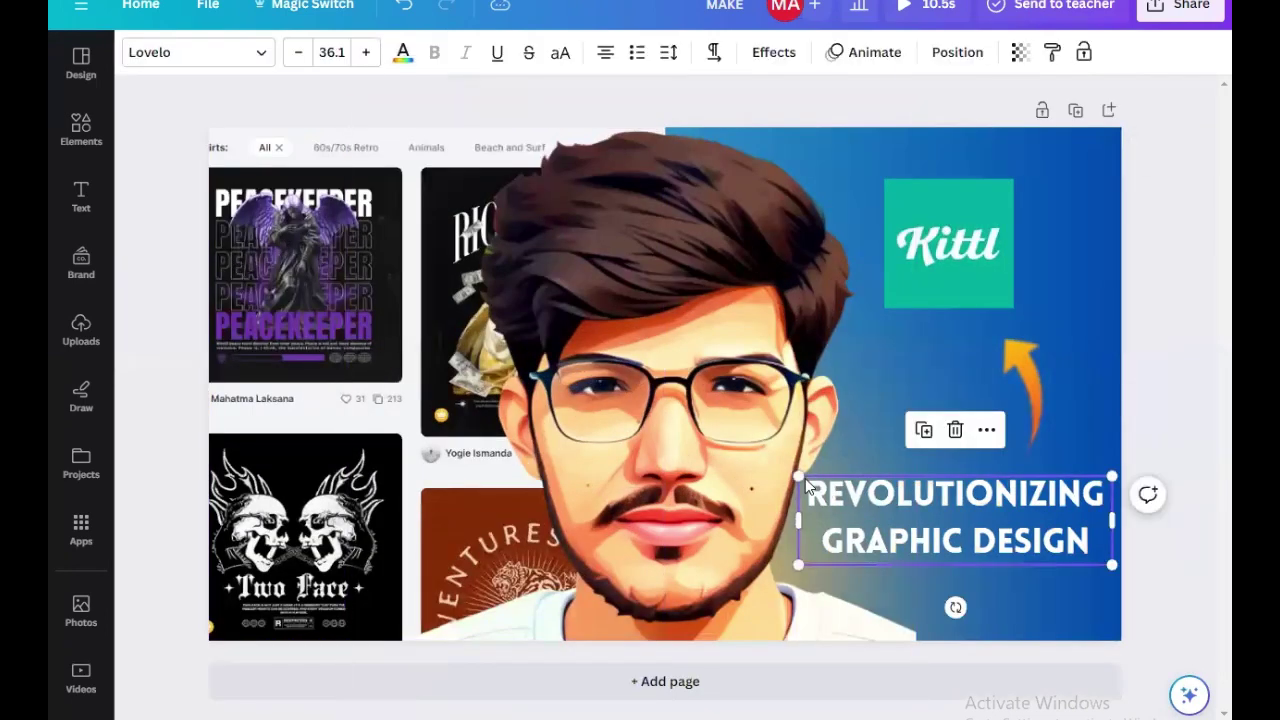
{"action": "left_click_drag", "start_coordinate": [799, 478], "coordinate": [853, 493]}
{"action": "left_click_drag", "start_coordinate": [1110, 566], "coordinate": [1084, 551]}
{"action": "left_click_drag", "start_coordinate": [995, 540], "coordinate": [986, 502]}
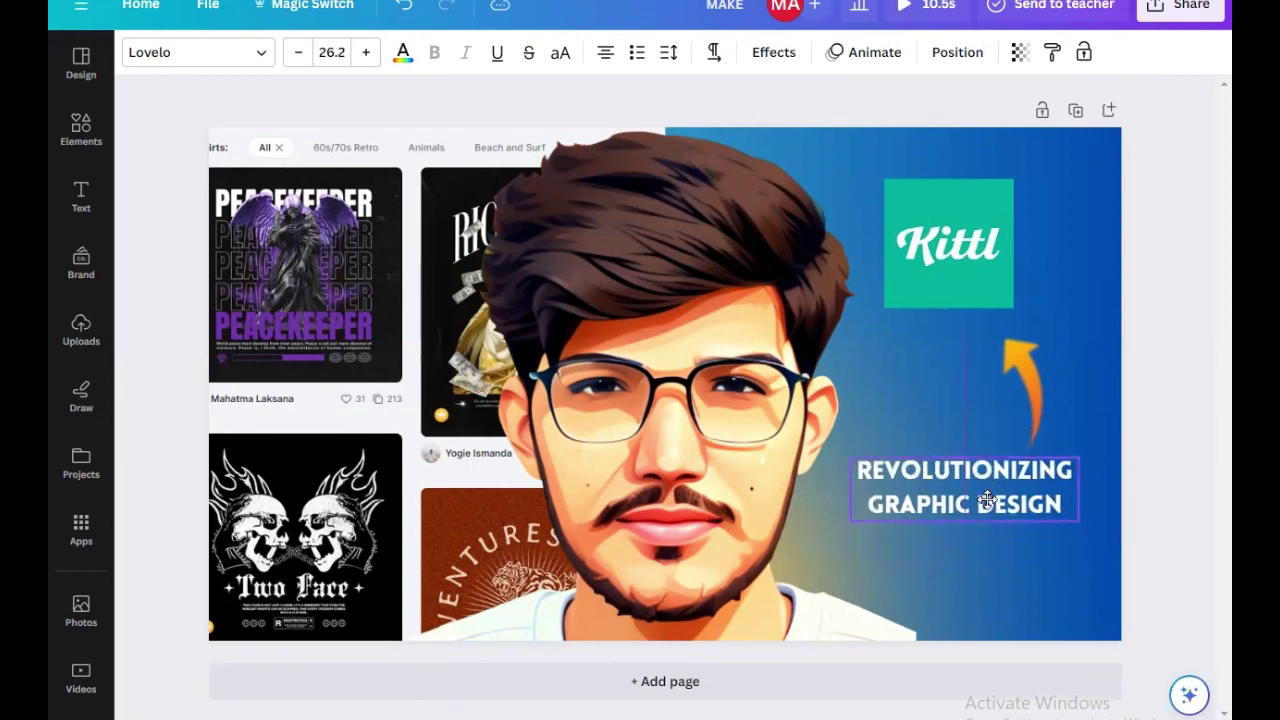
{"action": "left_click", "coordinate": [1163, 269]}
Download the thumbnail design as a PNG image instead of an MP4 video
{"action": "left_click", "coordinate": [1172, 10]}
{"action": "left_click", "coordinate": [995, 472]}
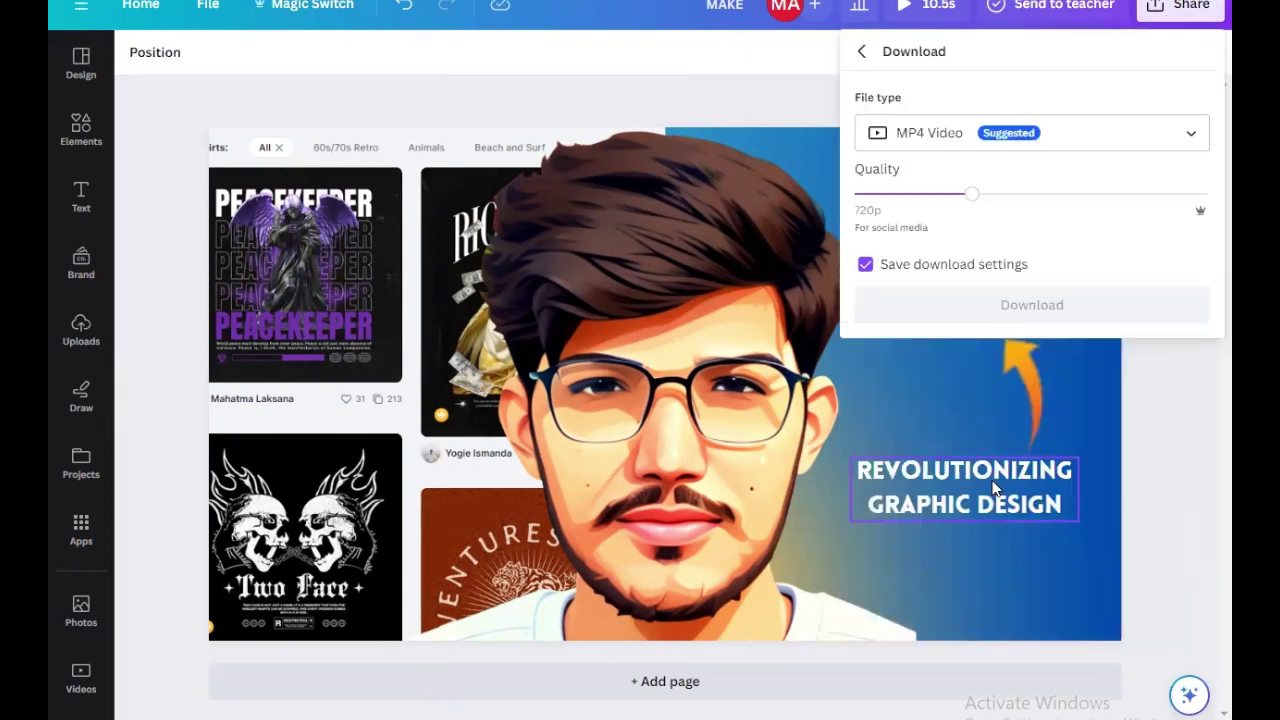
{"action": "left_click", "coordinate": [1083, 143]}
{"action": "left_click", "coordinate": [957, 287]}
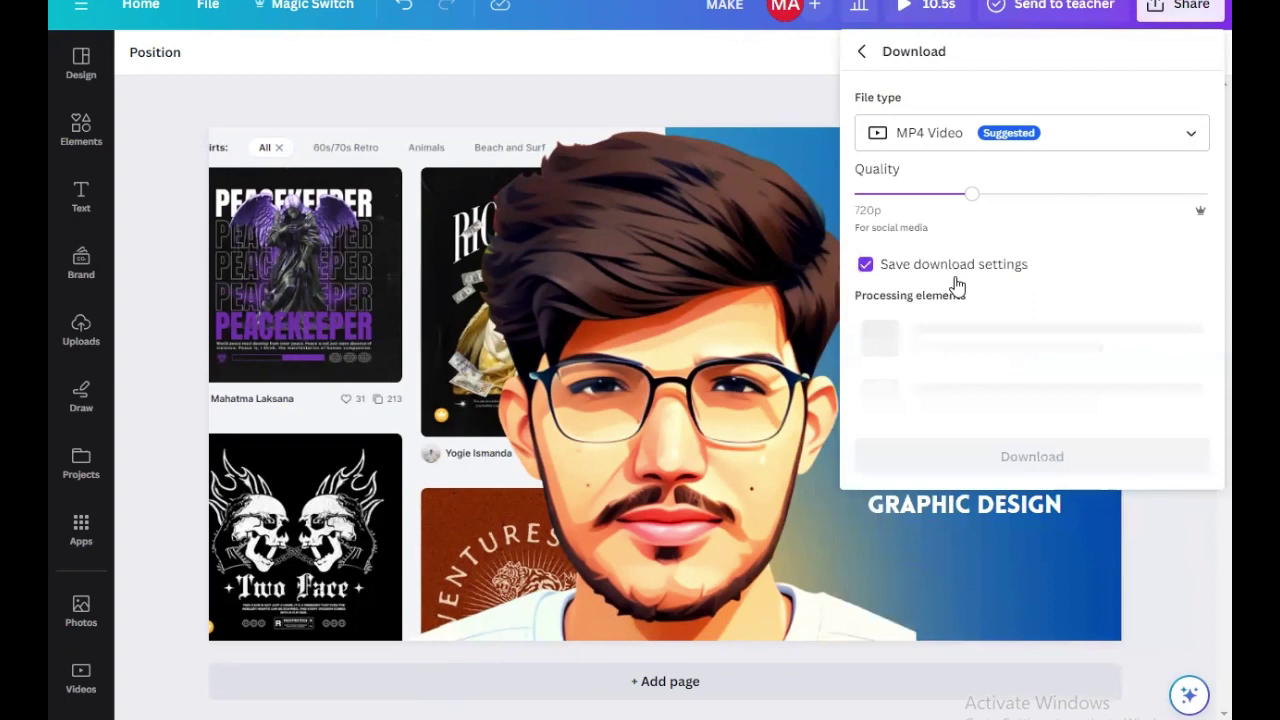
{"action": "left_click", "coordinate": [1046, 132]}
{"action": "scroll", "coordinate": [971, 251], "scroll_direction": "up", "scroll_amount": 3}
{"action": "left_click", "coordinate": [964, 254]}
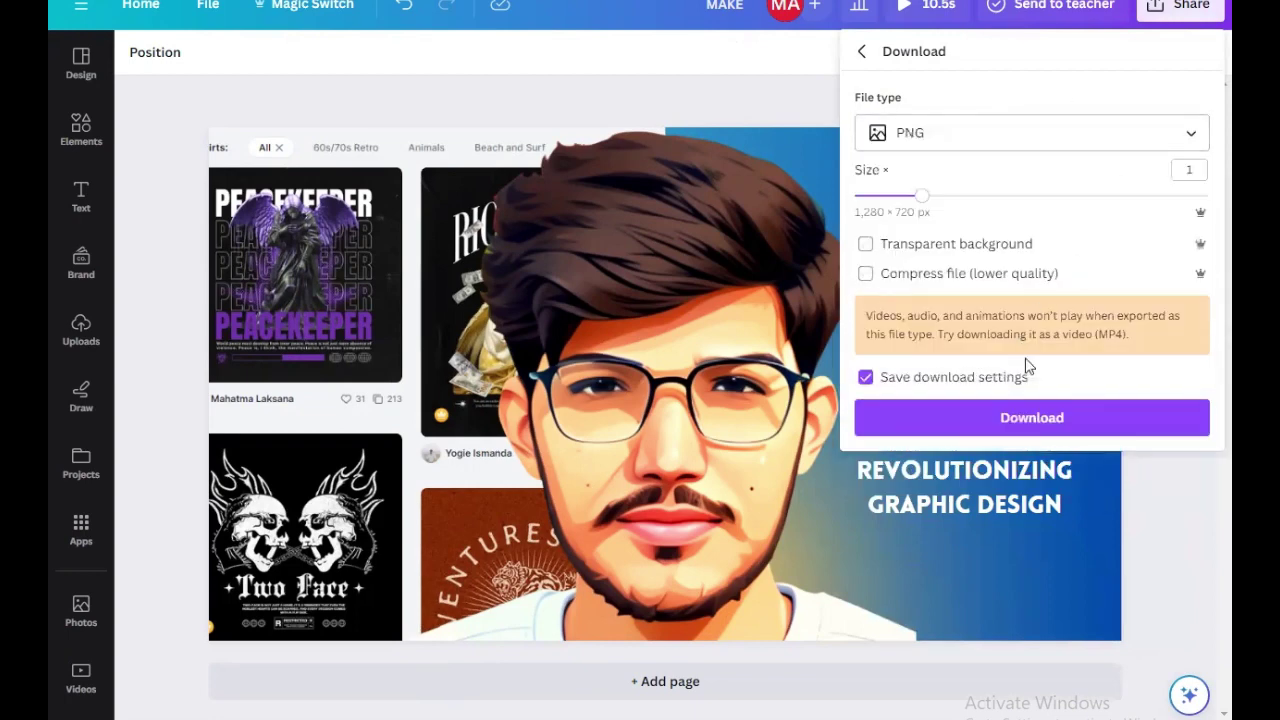
{"action": "left_click", "coordinate": [1050, 420]}
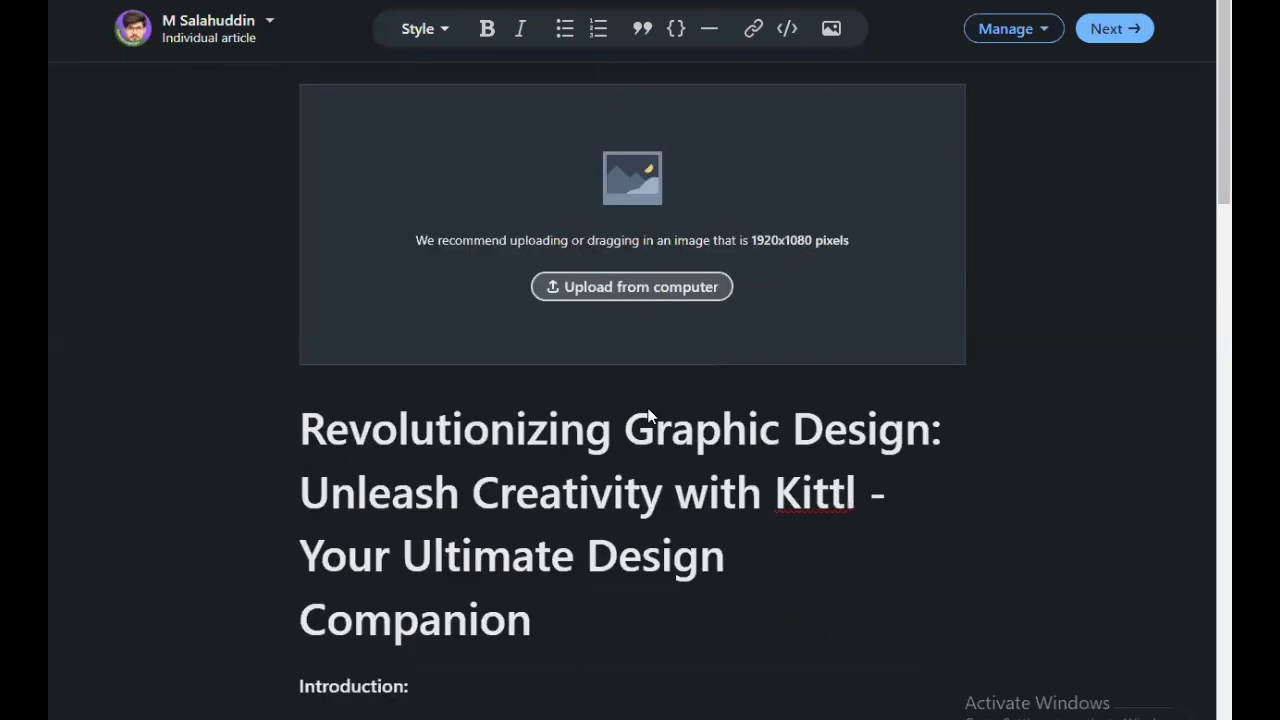
In the LinkedIn article, upload the downloaded thumbnail as the cover image, renaming its file "ai and graphic with kittl" first
{"action": "left_click", "coordinate": [629, 286]}
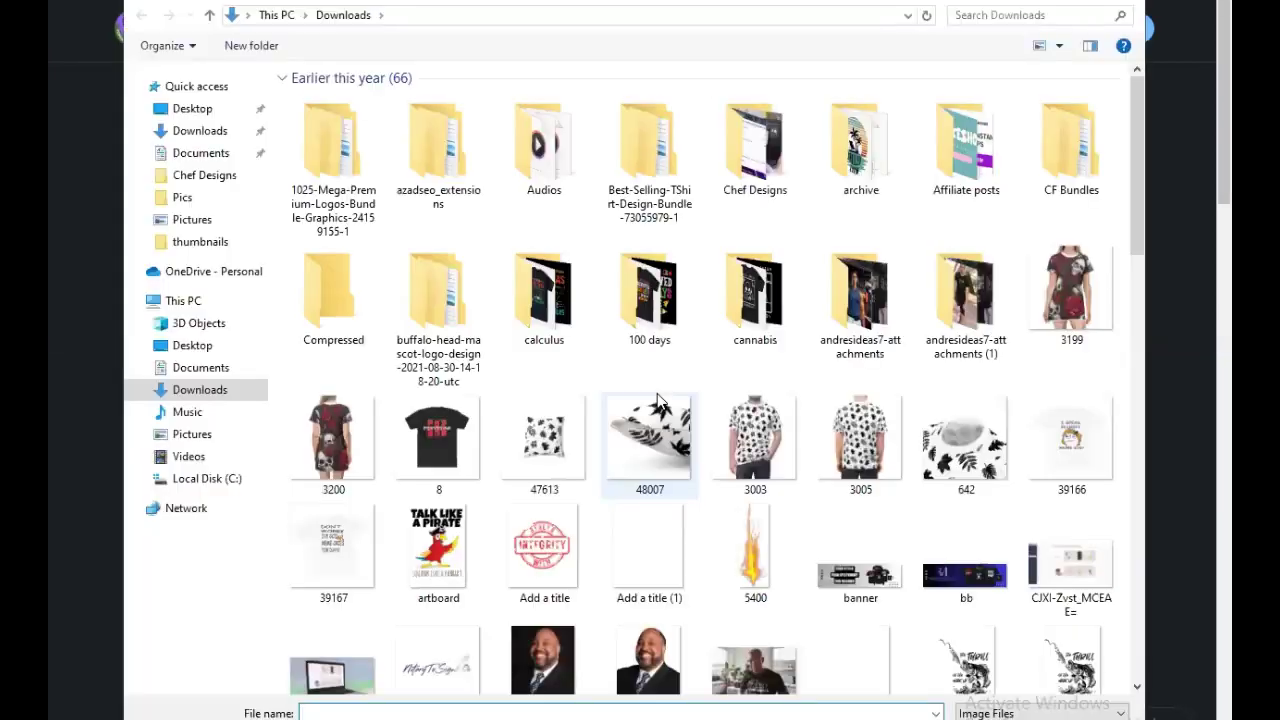
{"action": "left_click_drag", "start_coordinate": [1137, 105], "coordinate": [1137, 672]}
{"action": "left_click", "coordinate": [438, 615]}
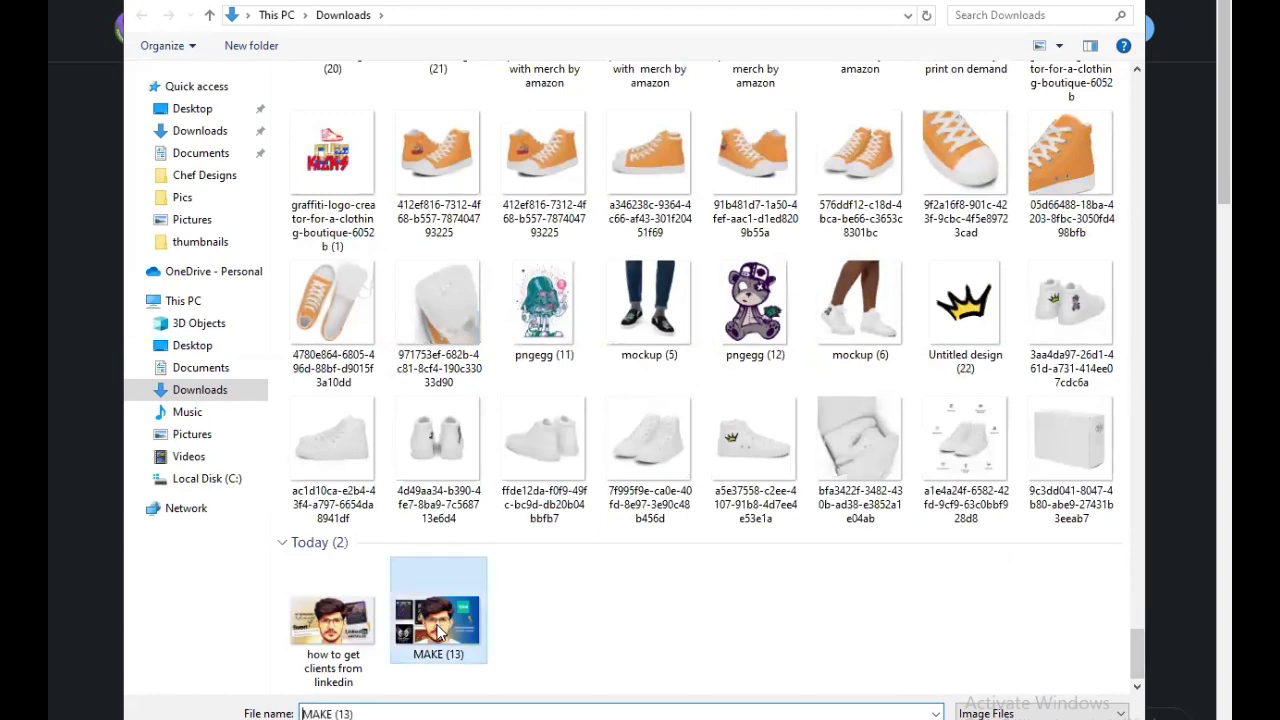
{"action": "right_click", "coordinate": [432, 615]}
{"action": "left_click", "coordinate": [481, 586]}
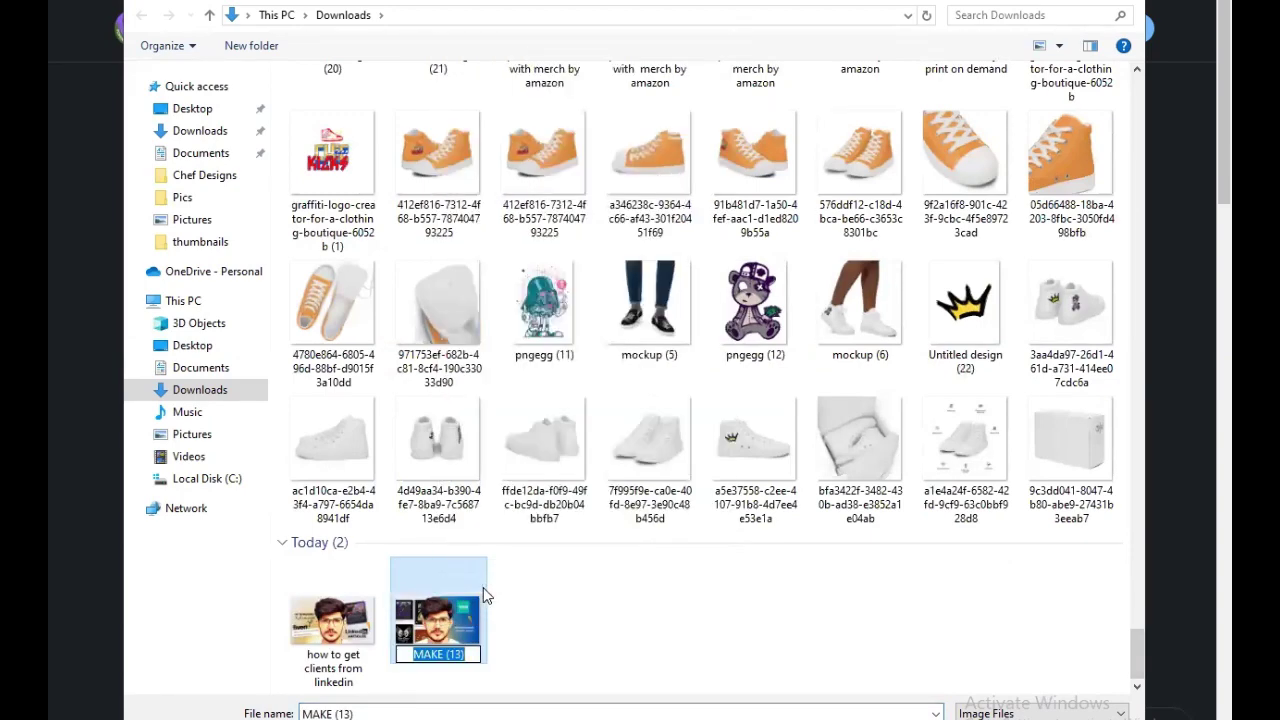
{"action": "type", "text": "ai and grap"}
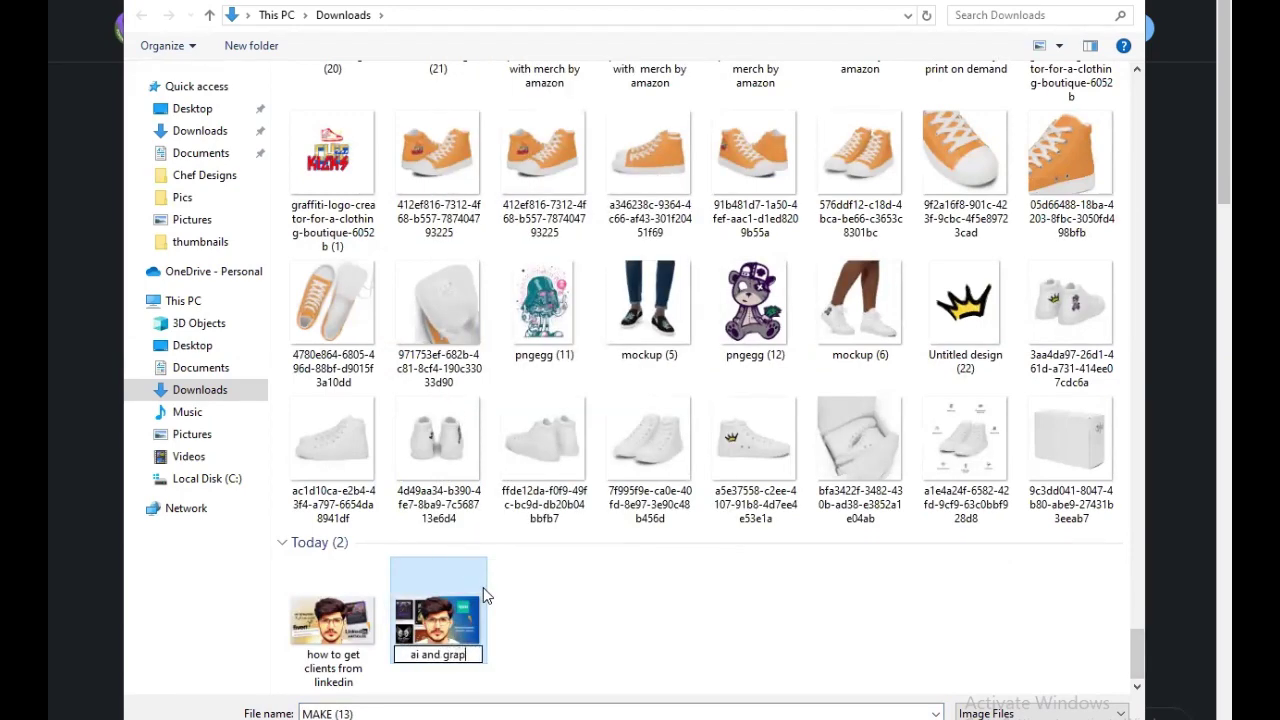
{"action": "type", "text": "hic with kittl"}
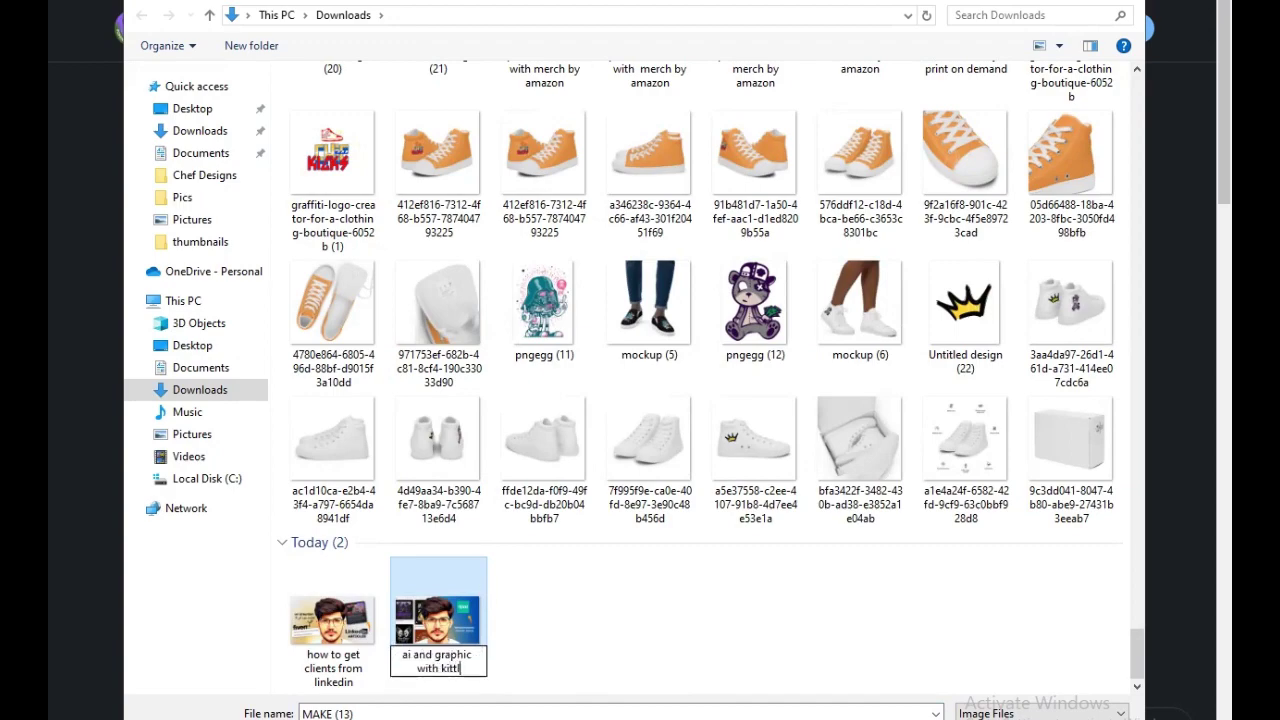
{"action": "key", "text": "Return"}
{"action": "key", "text": "Return"}
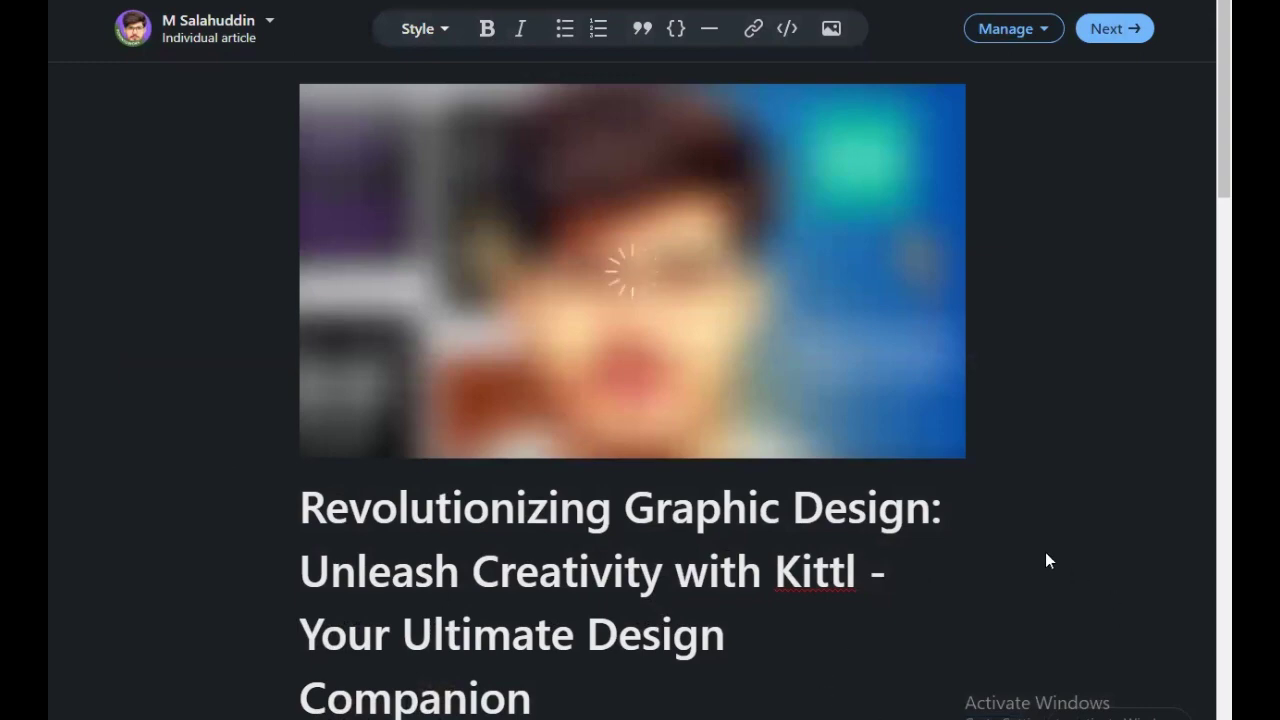
Review the LinkedIn article's cover, sections and linked Kittl text, and look over the brand lists on the impact.com home page
{"action": "scroll", "coordinate": [1012, 548], "scroll_direction": "down", "scroll_amount": 5}
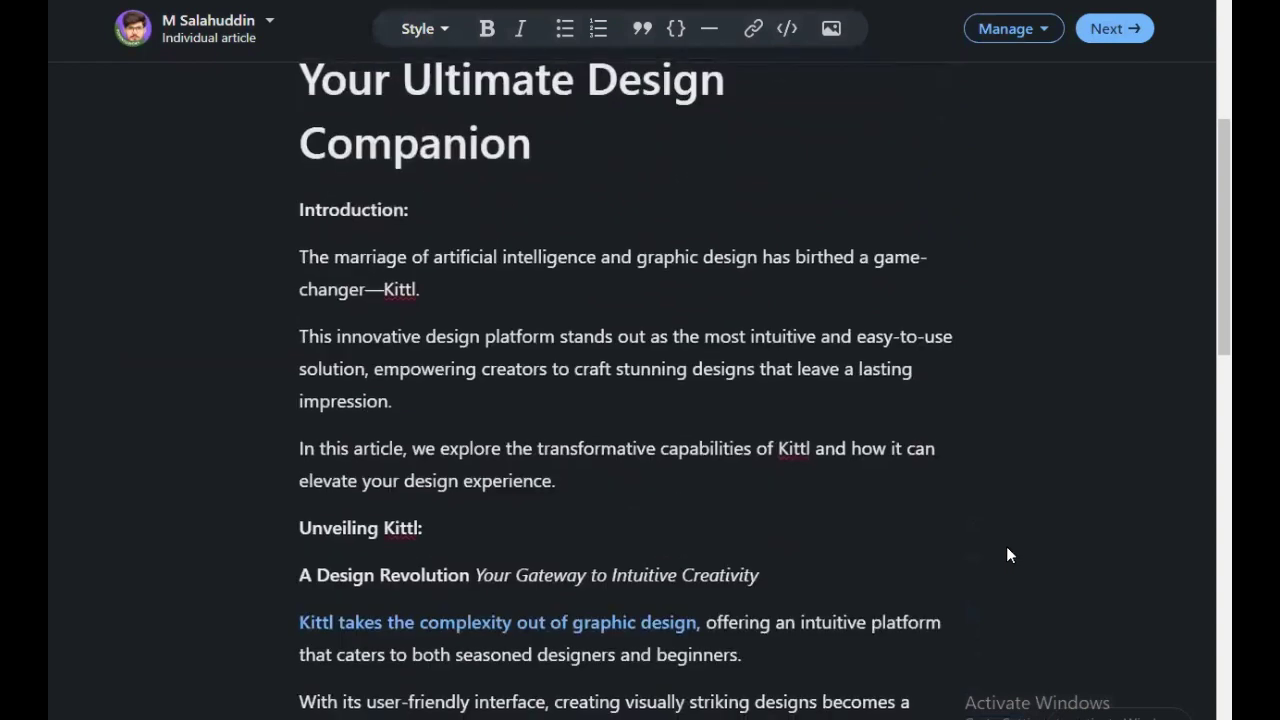
{"action": "scroll", "coordinate": [1007, 553], "scroll_direction": "up", "scroll_amount": 5}
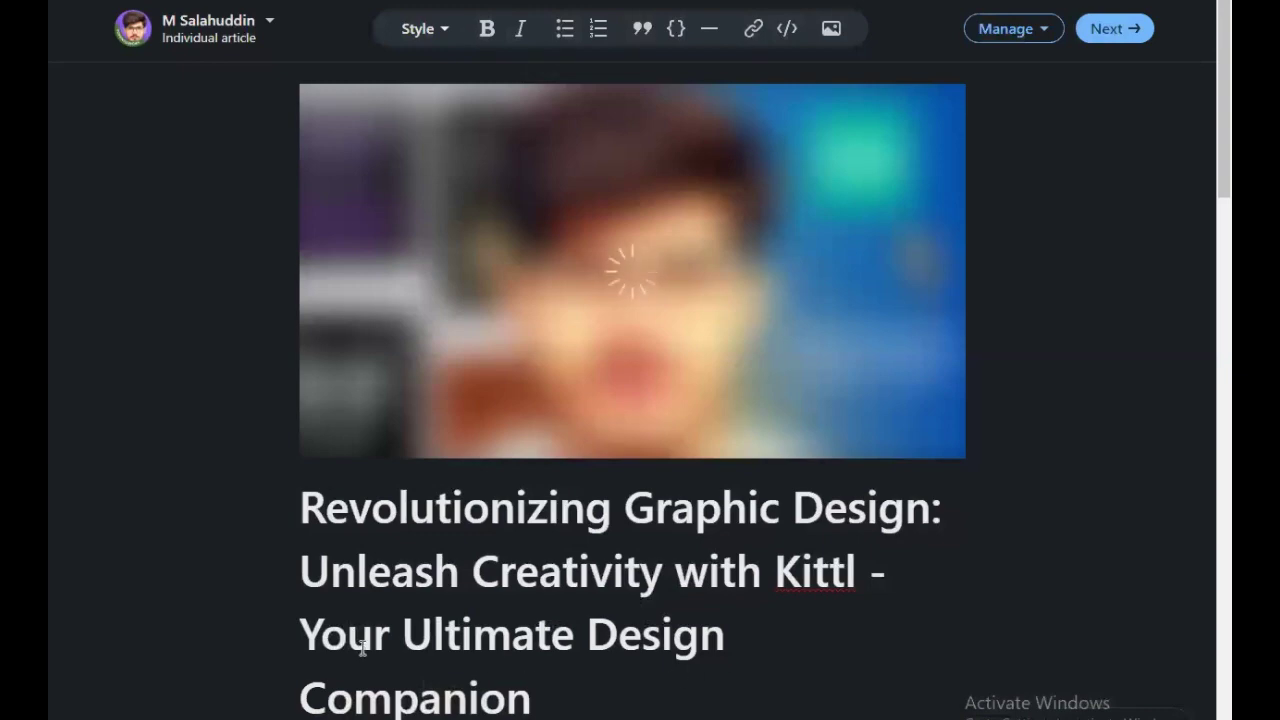
{"action": "scroll", "coordinate": [279, 544], "scroll_direction": "down", "scroll_amount": 10}
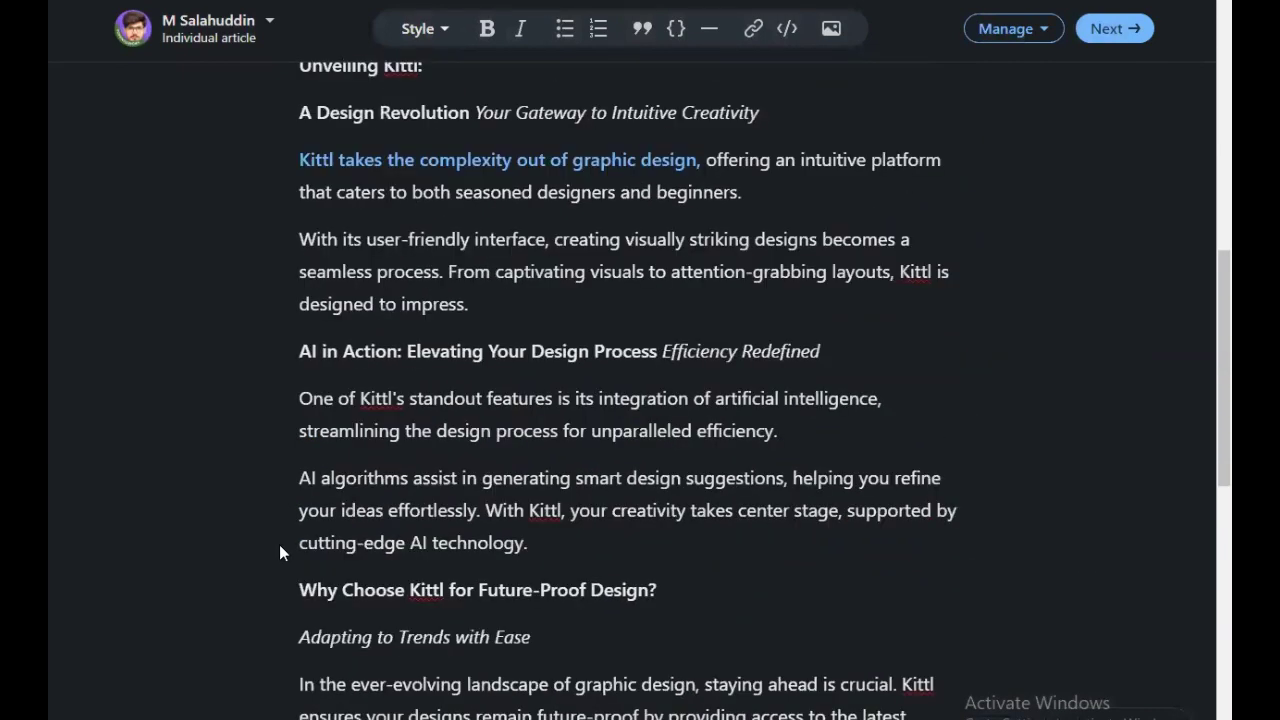
{"action": "scroll", "coordinate": [279, 544], "scroll_direction": "up", "scroll_amount": 10}
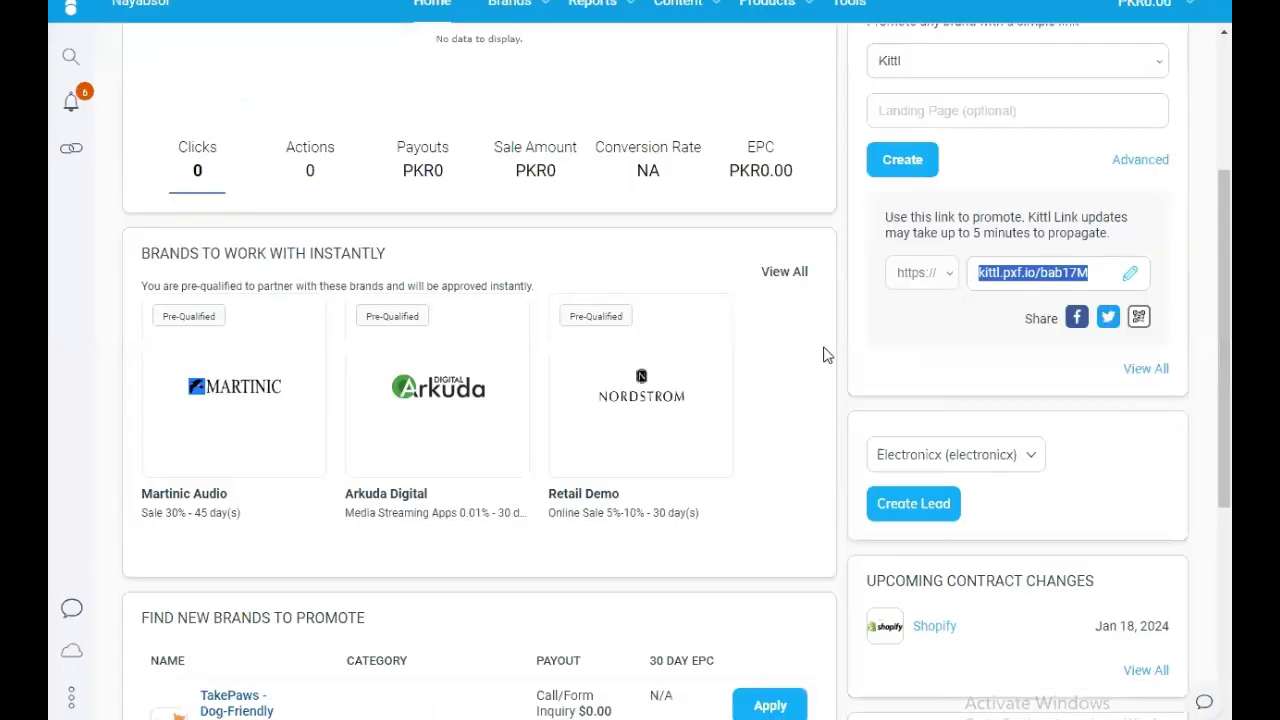
{"action": "scroll", "coordinate": [849, 385], "scroll_direction": "down", "scroll_amount": 5}
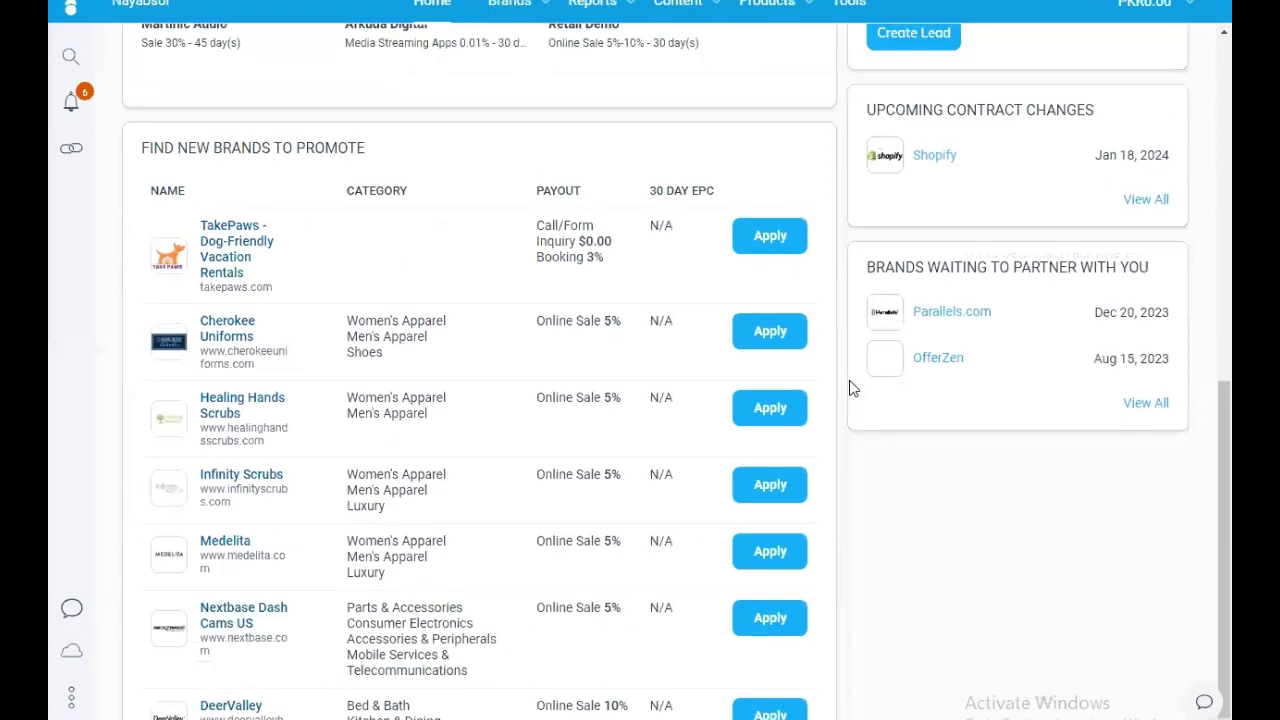
{"action": "scroll", "coordinate": [849, 385], "scroll_direction": "up", "scroll_amount": 5}
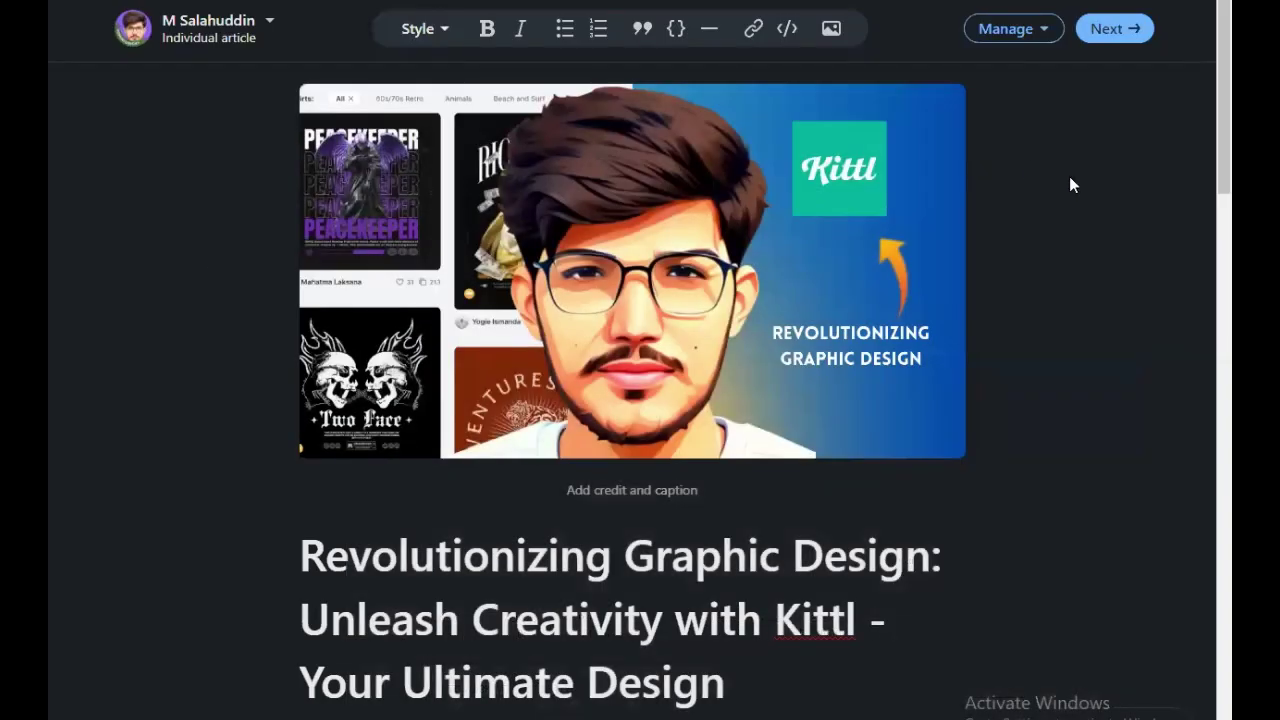
{"action": "scroll", "coordinate": [1069, 176], "scroll_direction": "down", "scroll_amount": 9}
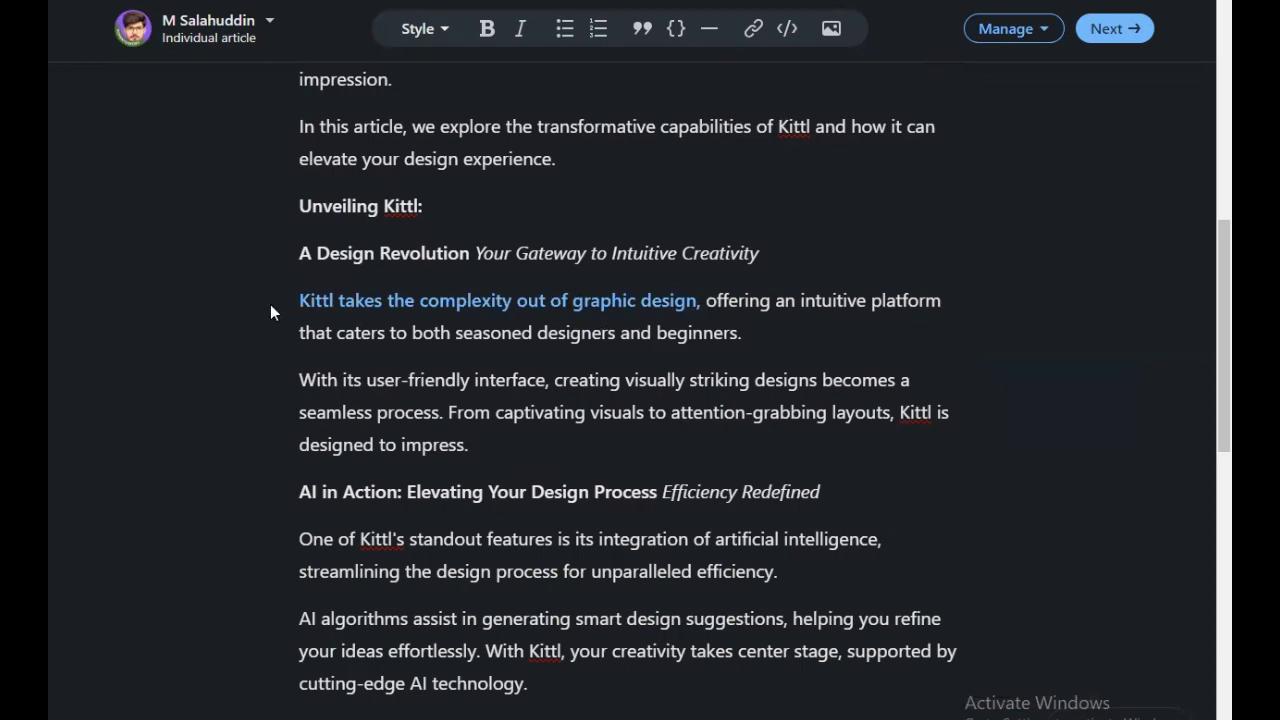
{"action": "scroll", "coordinate": [879, 304], "scroll_direction": "down", "scroll_amount": 4}
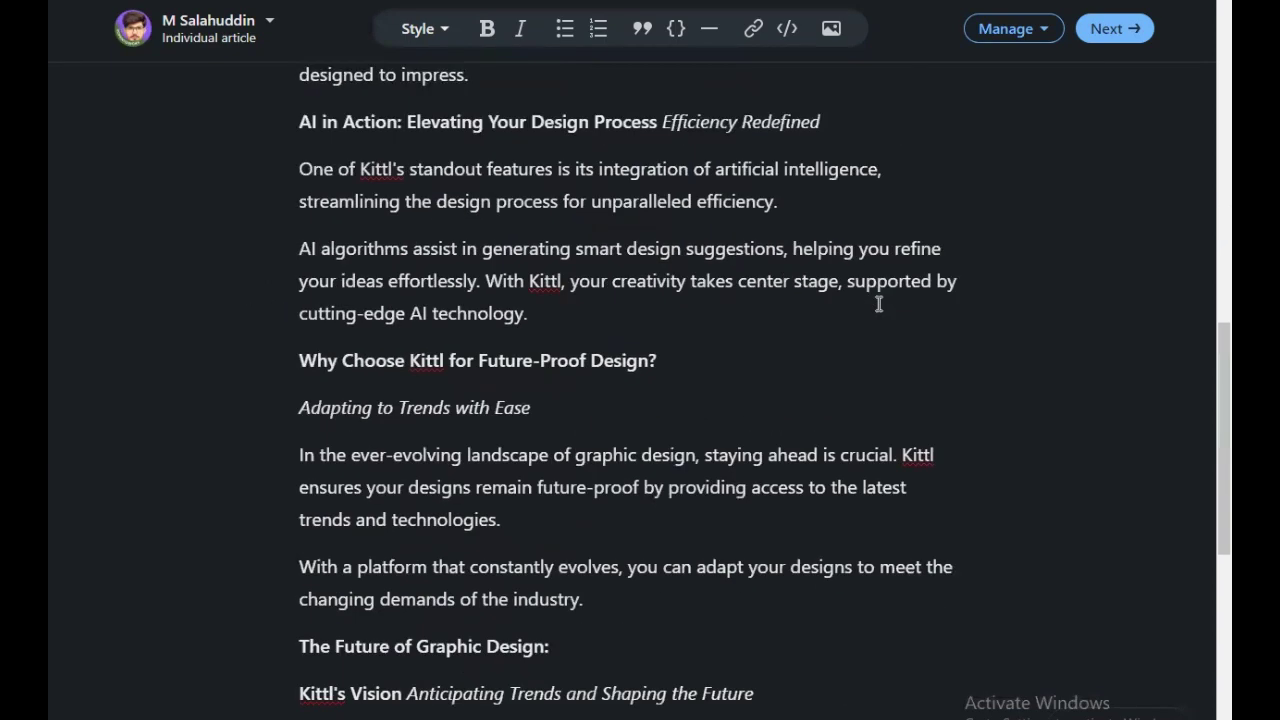
{"action": "scroll", "coordinate": [570, 340], "scroll_direction": "up", "scroll_amount": 4}
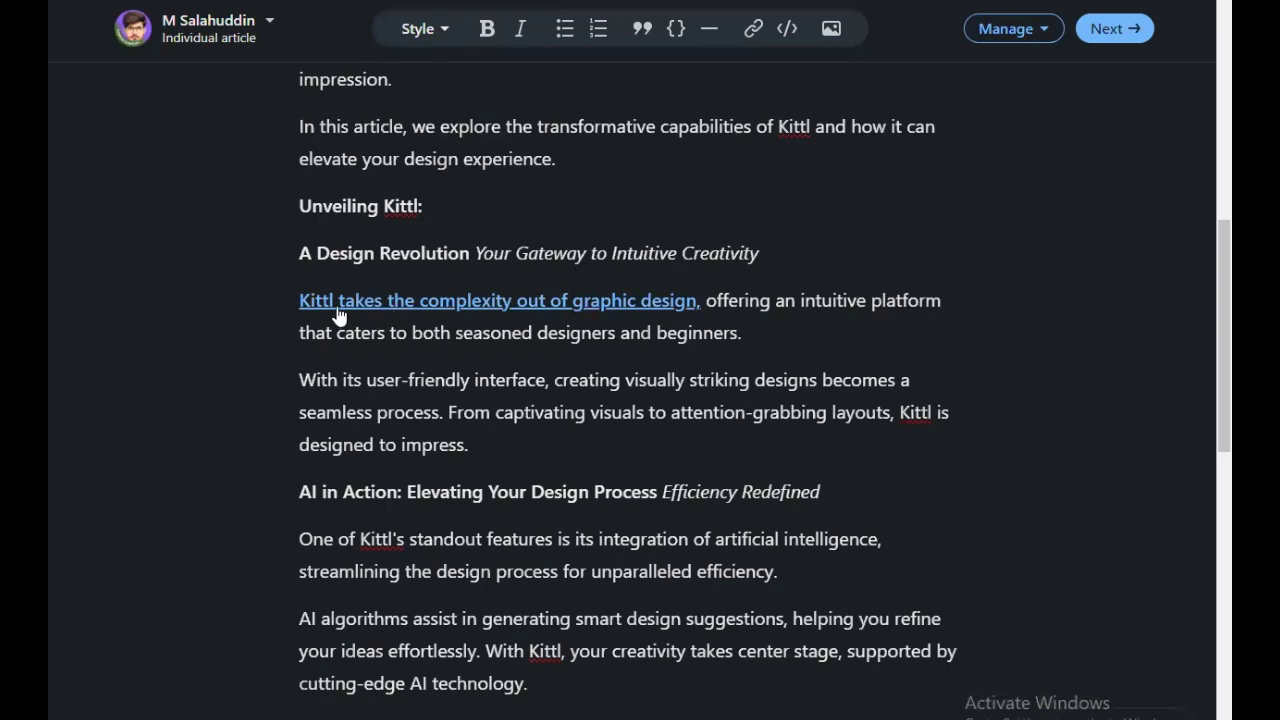
{"action": "scroll", "coordinate": [997, 419], "scroll_direction": "down", "scroll_amount": 5}
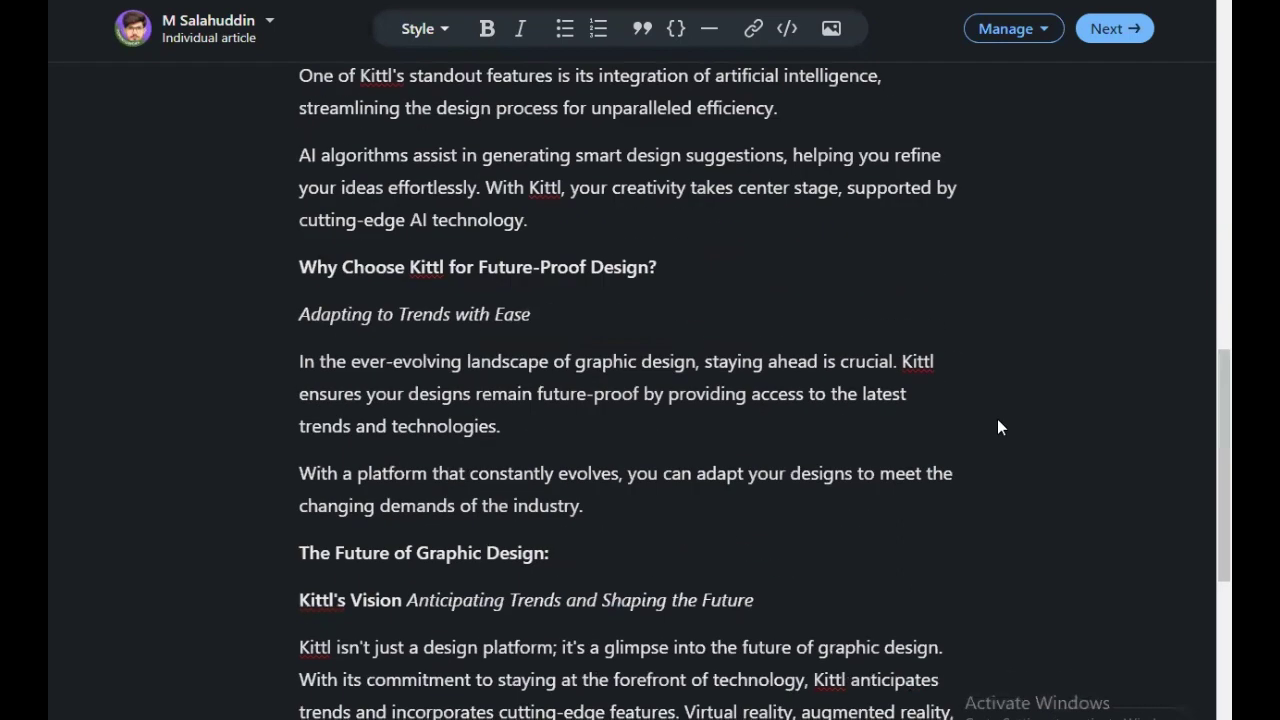
{"action": "scroll", "coordinate": [997, 419], "scroll_direction": "up", "scroll_amount": 8}
{"action": "scroll", "coordinate": [998, 420], "scroll_direction": "up", "scroll_amount": 7}
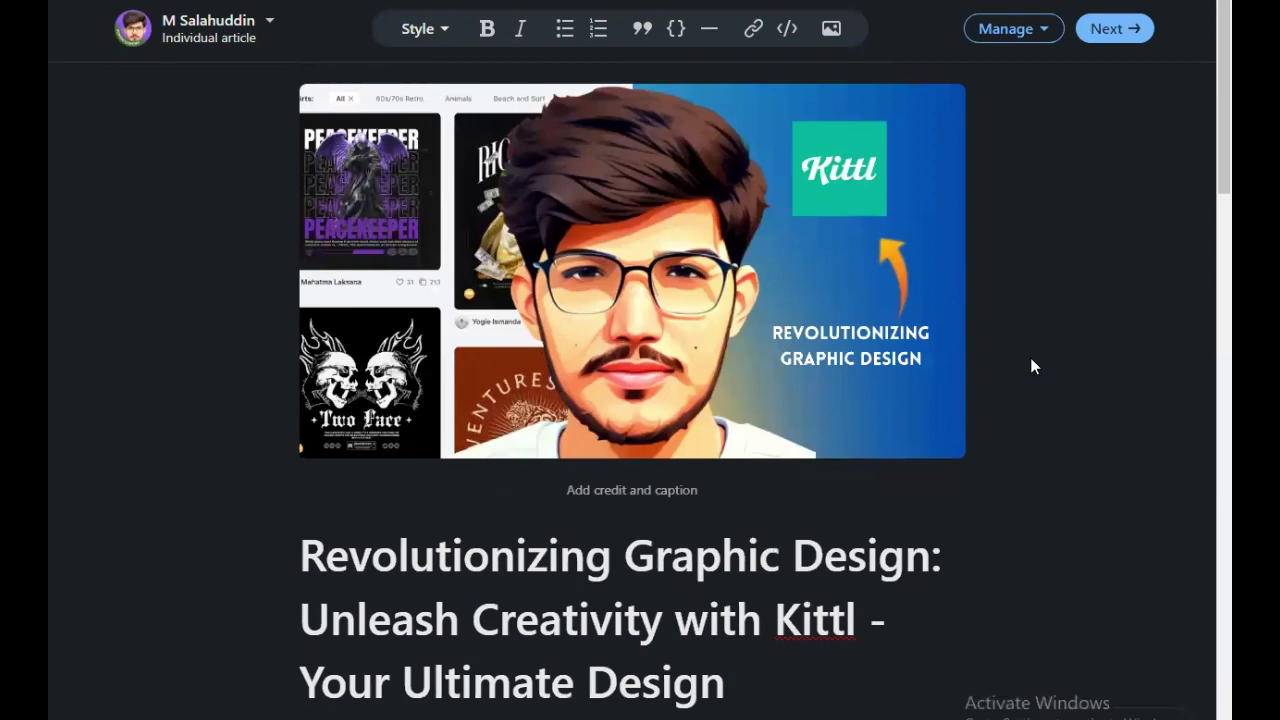